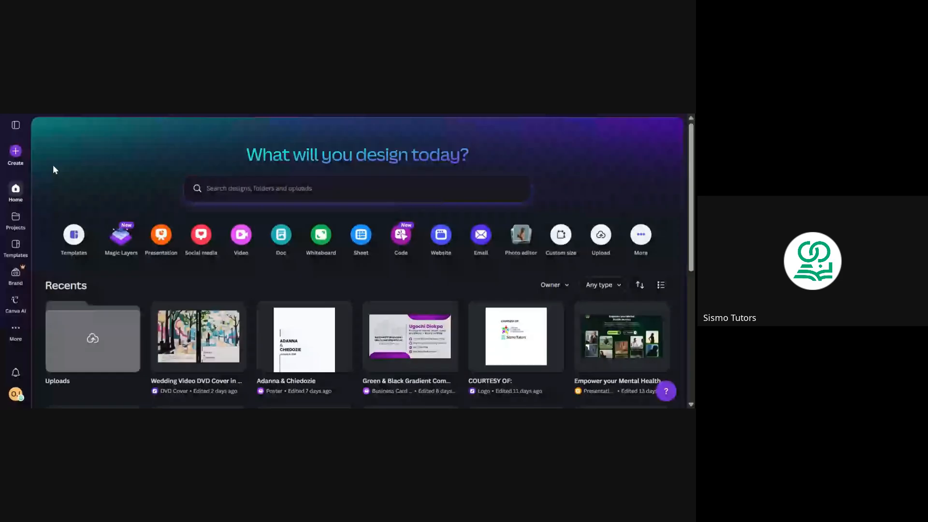
Create a new blank design using the Flyer (Portrait A4) format.
click(16, 152)
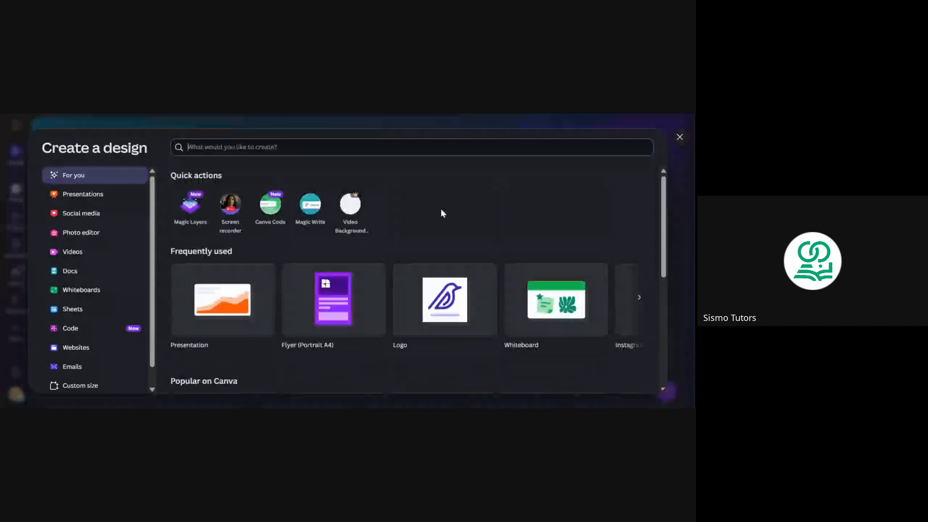
scroll(370, 329, down, 2)
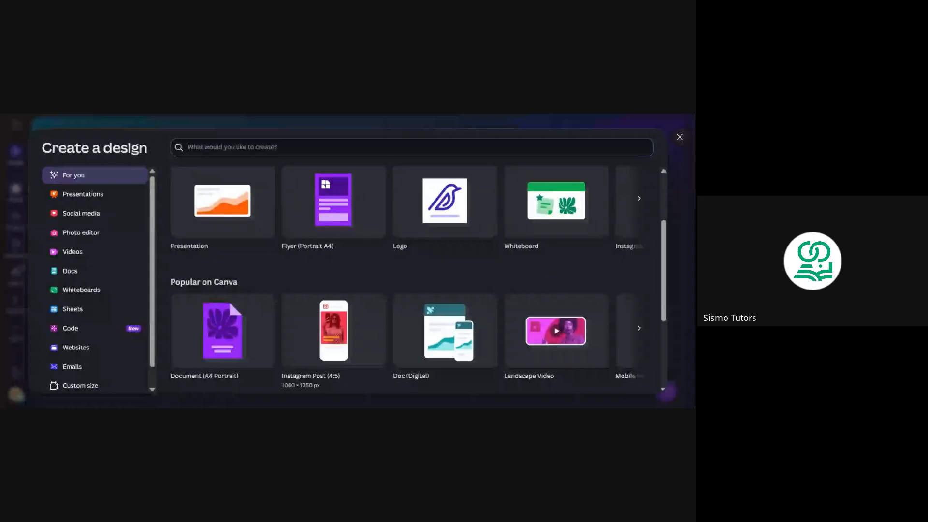
scroll(320, 247, up, 1)
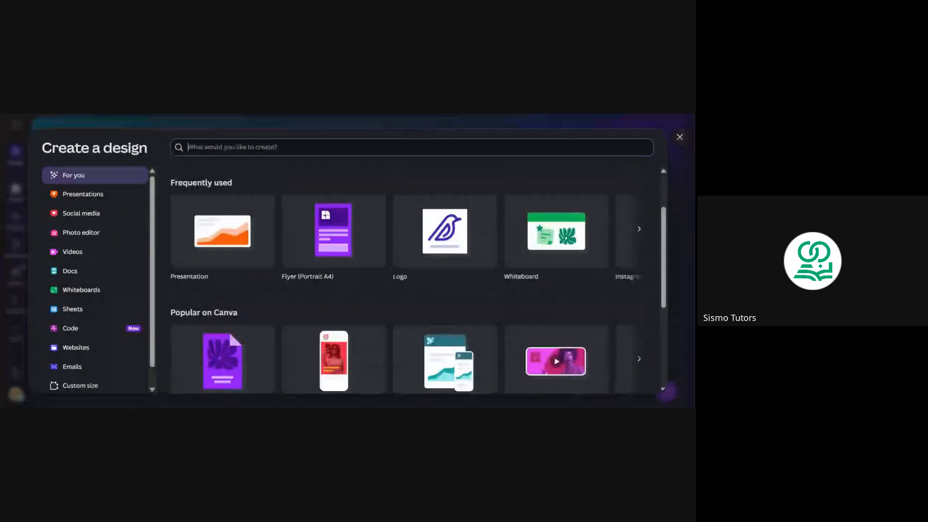
click(310, 246)
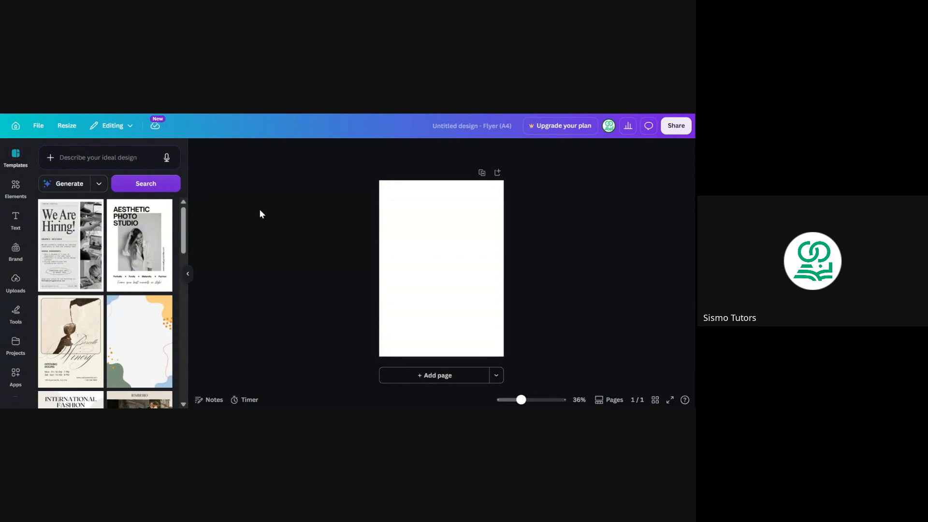
Search the elements library for "student" and show all the photo results.
click(19, 189)
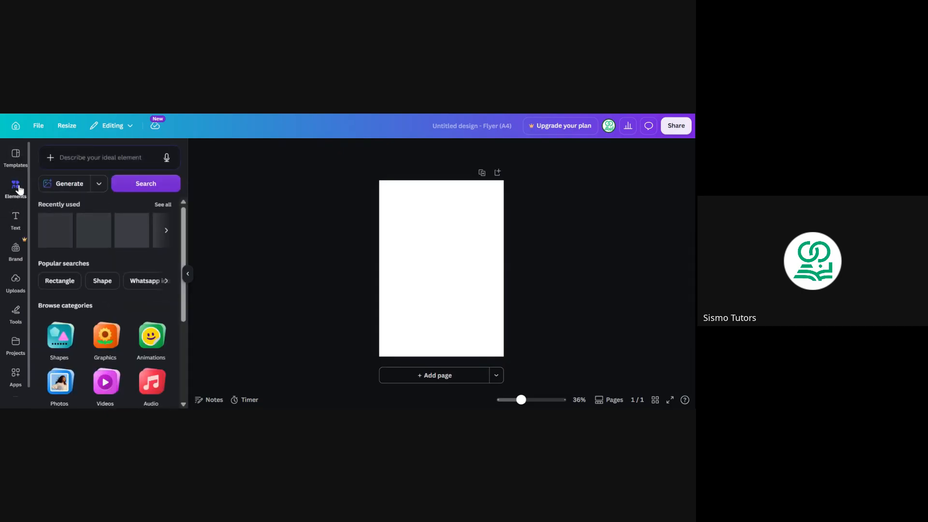
click(100, 157)
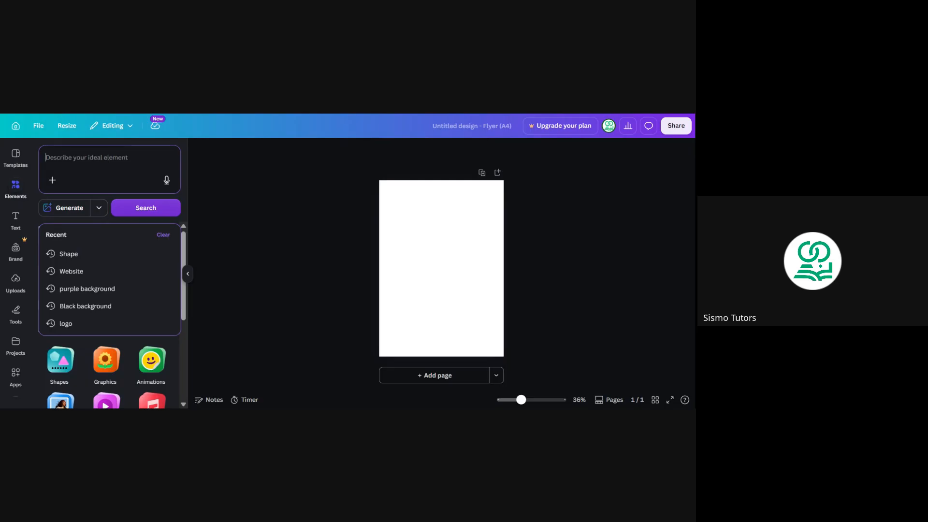
text(lady)
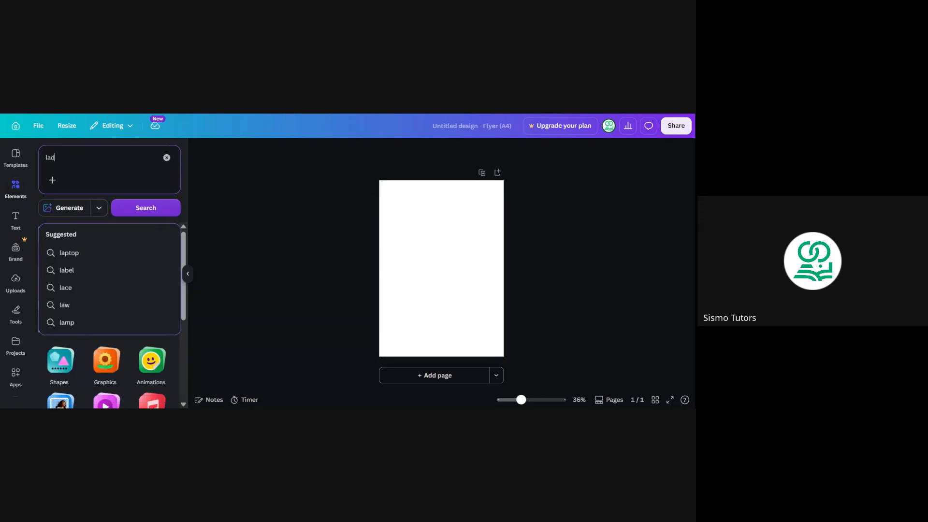
key(BackSpace)
key(BackSpace)
key(BackSpace)
key(BackSpace)
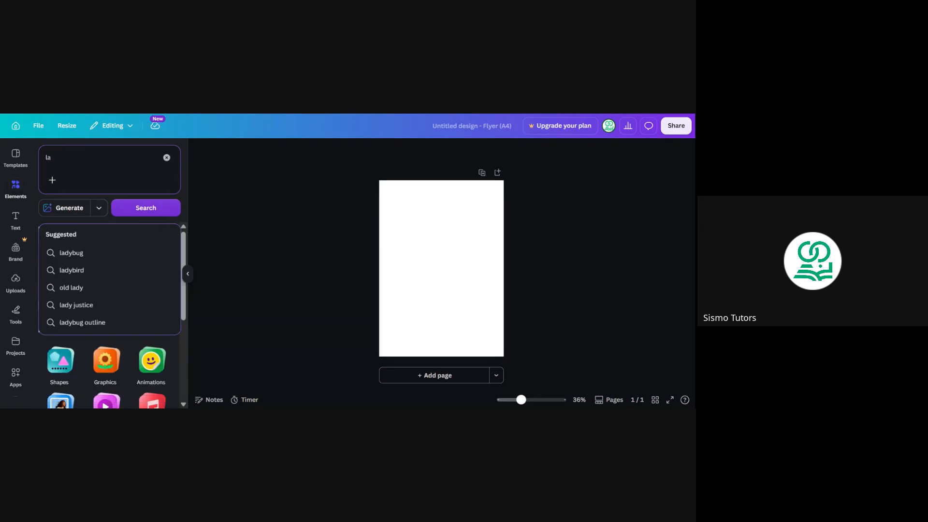
text(student)
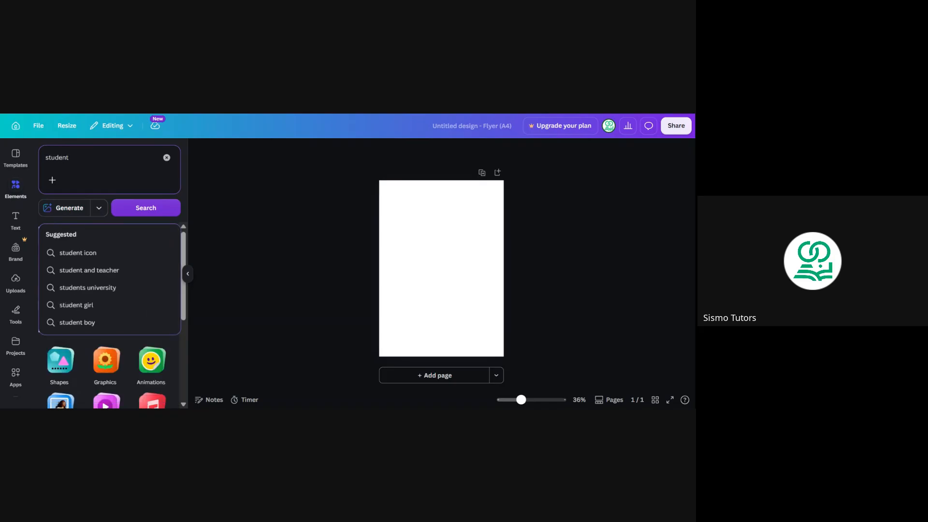
key(Return)
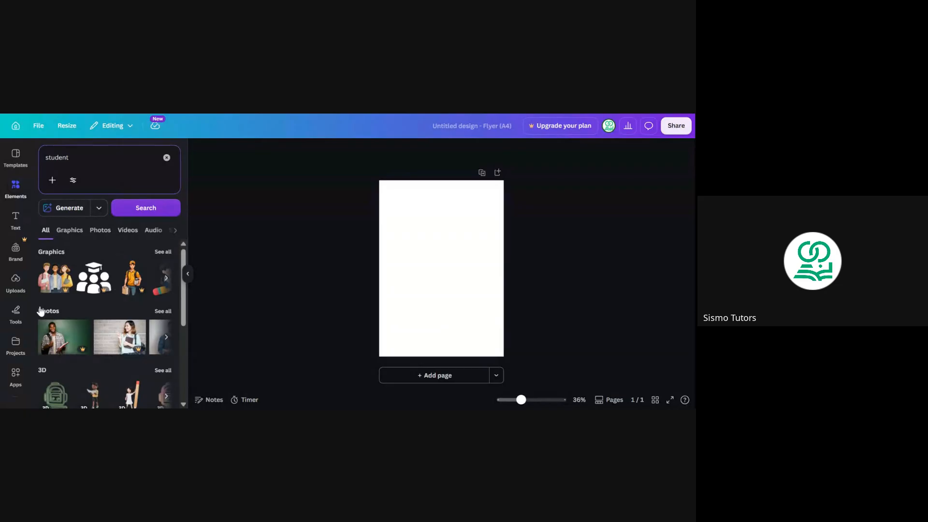
click(163, 311)
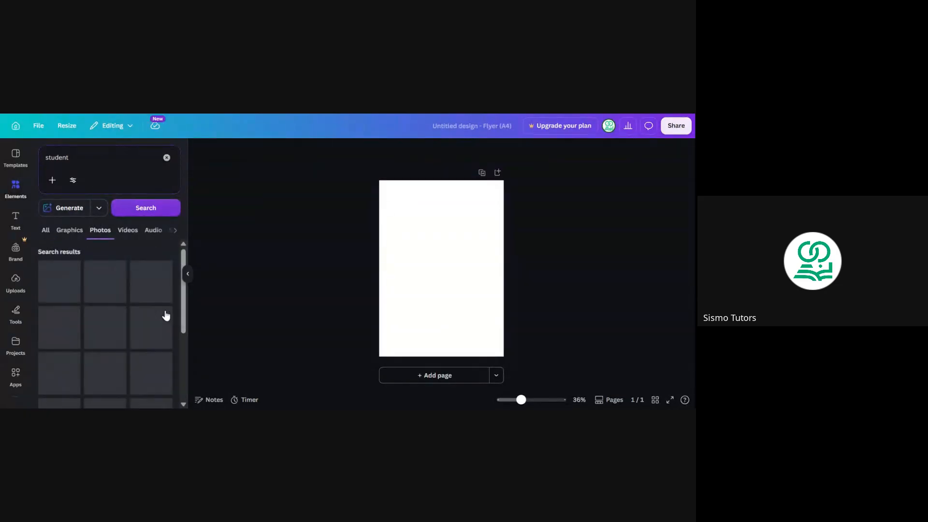
Add the photo of the long-haired student reading in a green garden to the flyer page.
scroll(107, 337, down, 5)
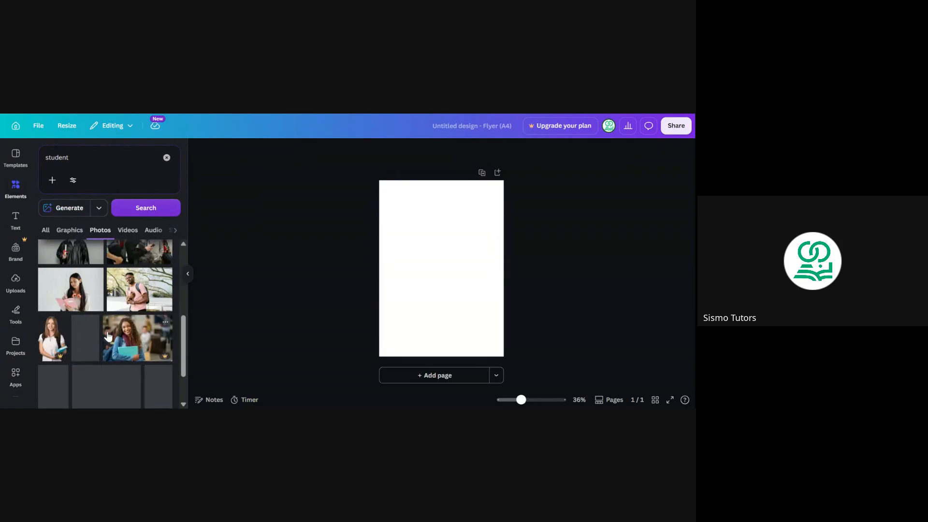
scroll(107, 337, down, 10)
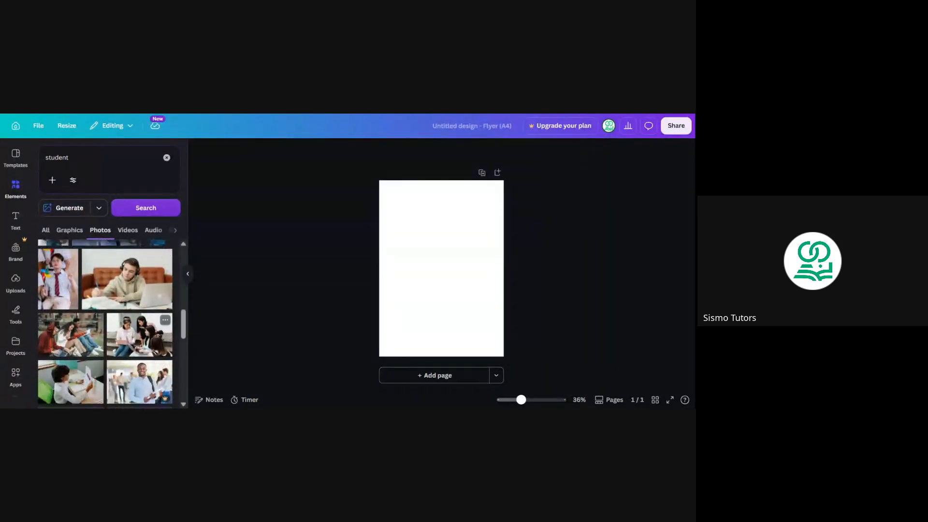
scroll(108, 324, down, 4)
scroll(108, 324, down, 4)
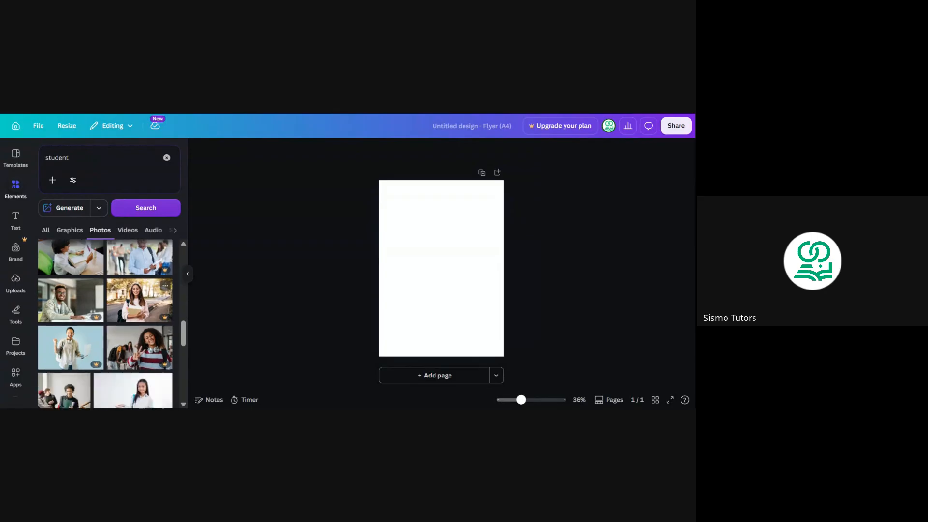
scroll(105, 324, down, 1)
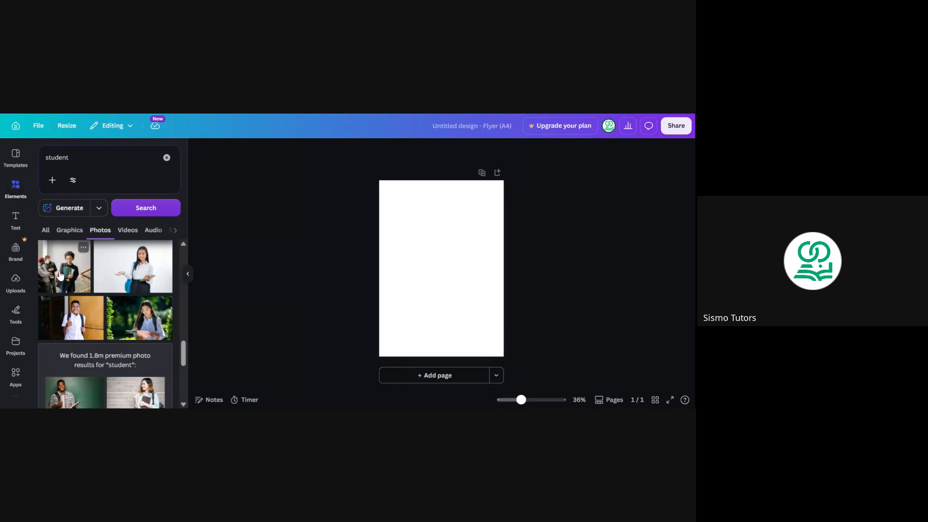
click(119, 321)
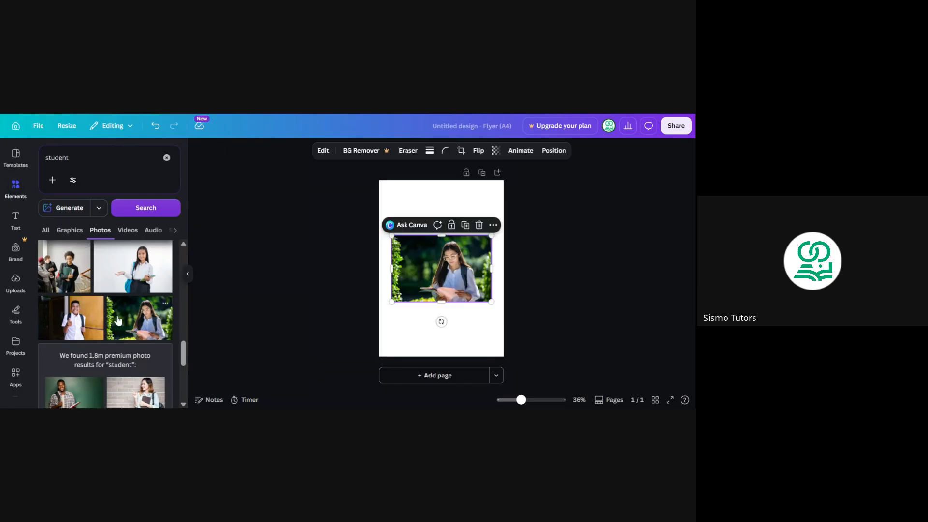
Add the selfie photo of the smiling student with glasses and headphones to the flyer page.
scroll(94, 319, down, 5)
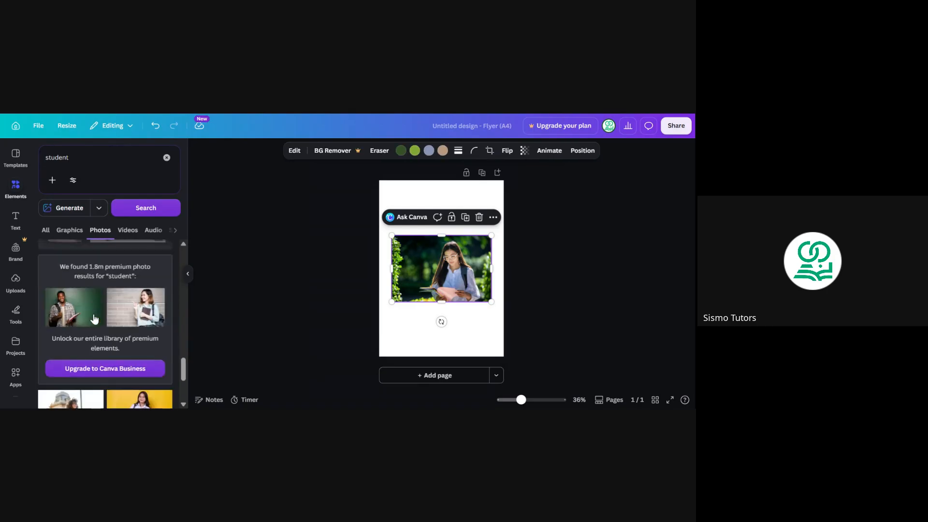
scroll(87, 324, down, 3)
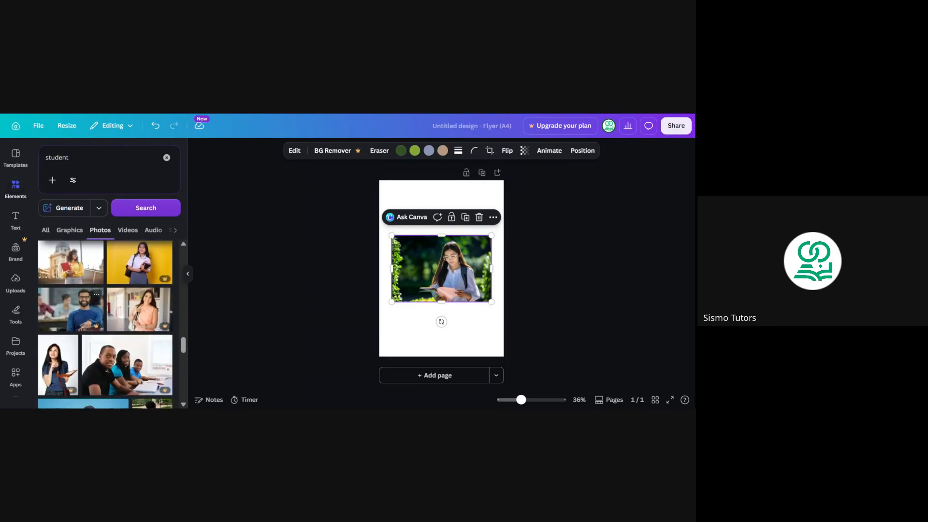
scroll(112, 317, down, 1)
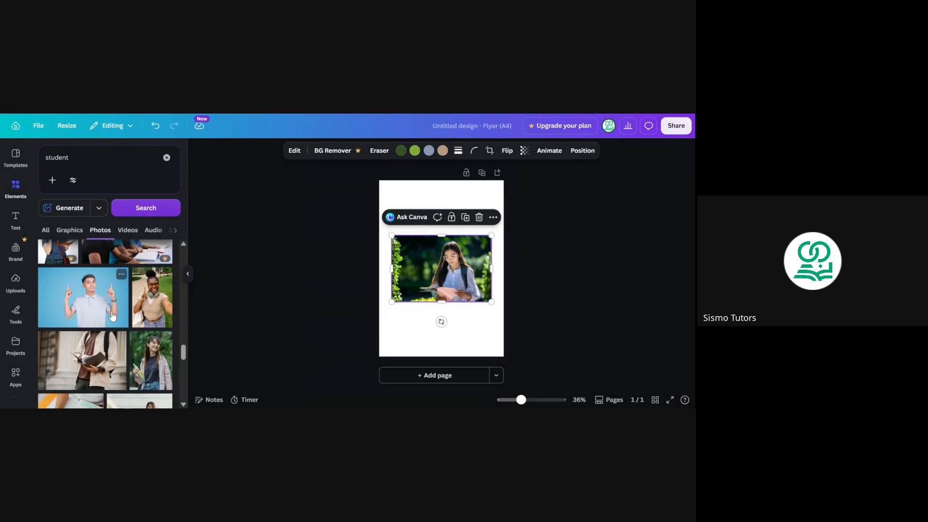
click(155, 305)
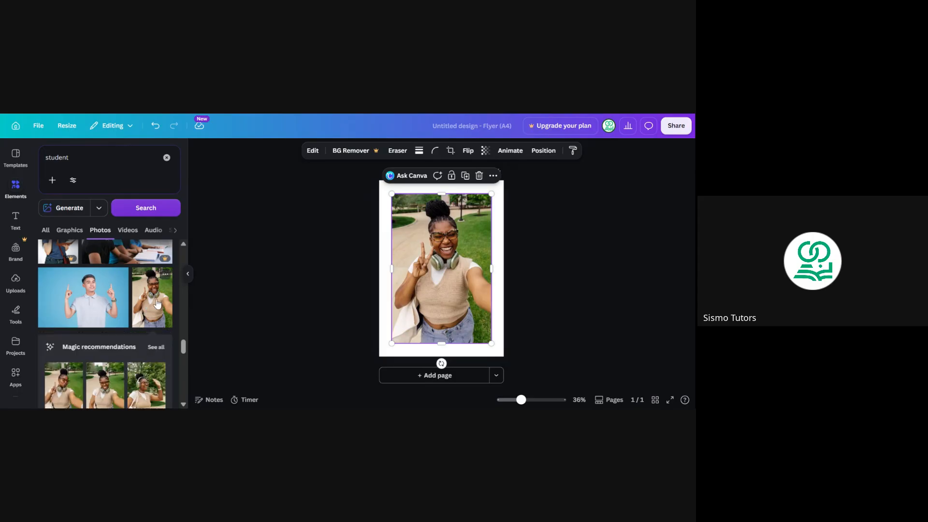
click(188, 275)
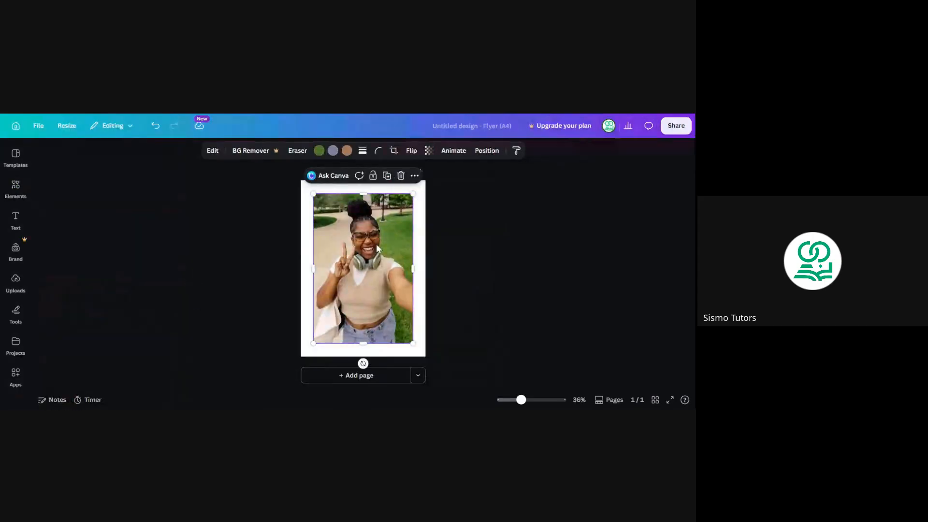
Delete the garden photo behind the selfie photo and align the selfie photo with the page's top-left corner.
drag(377, 249, 370, 313)
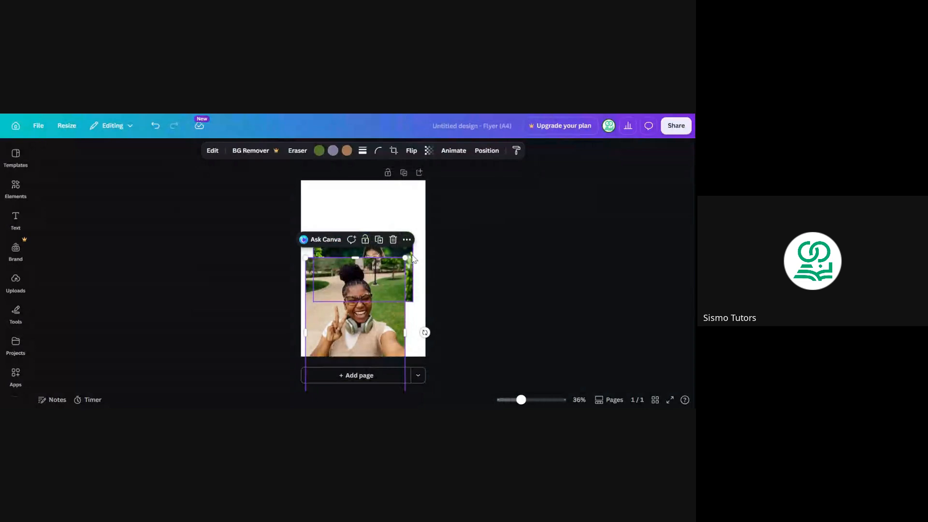
click(401, 219)
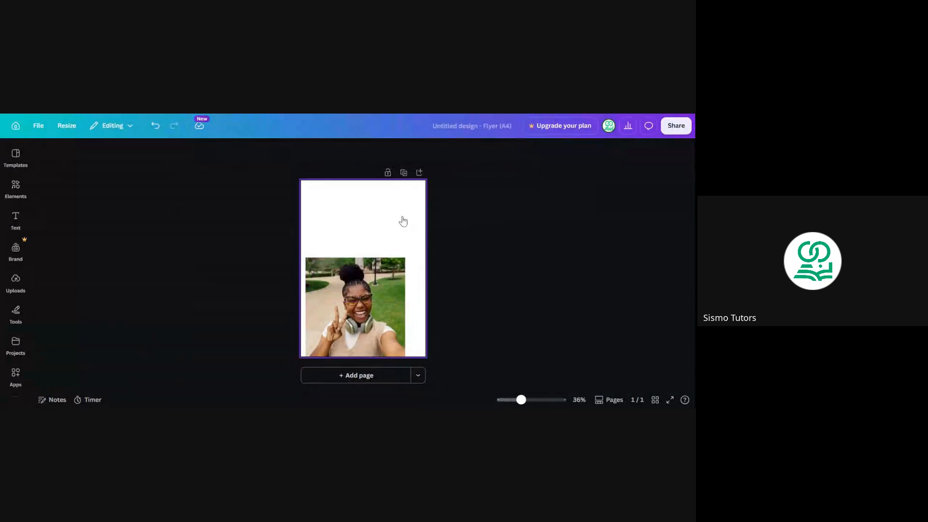
click(376, 302)
drag(377, 302, 372, 225)
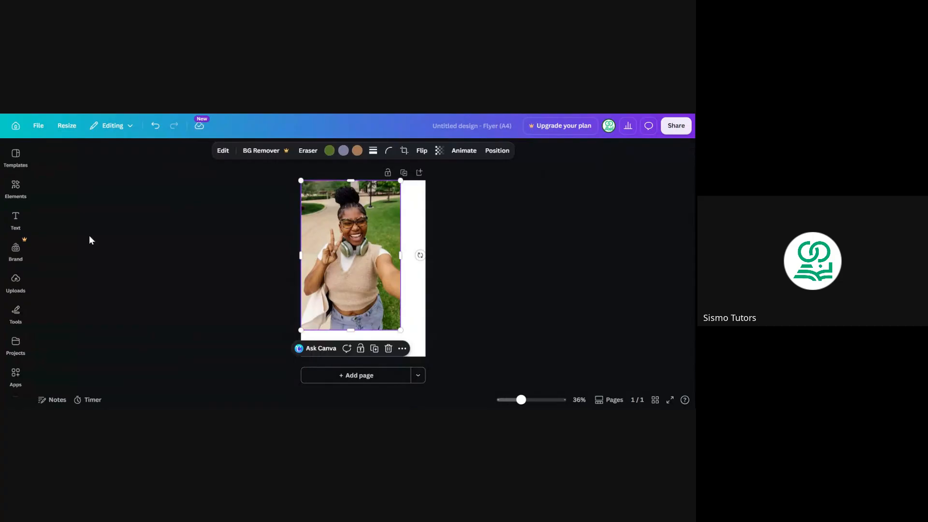
Look through more student photos in the search results for other suitable images.
click(15, 186)
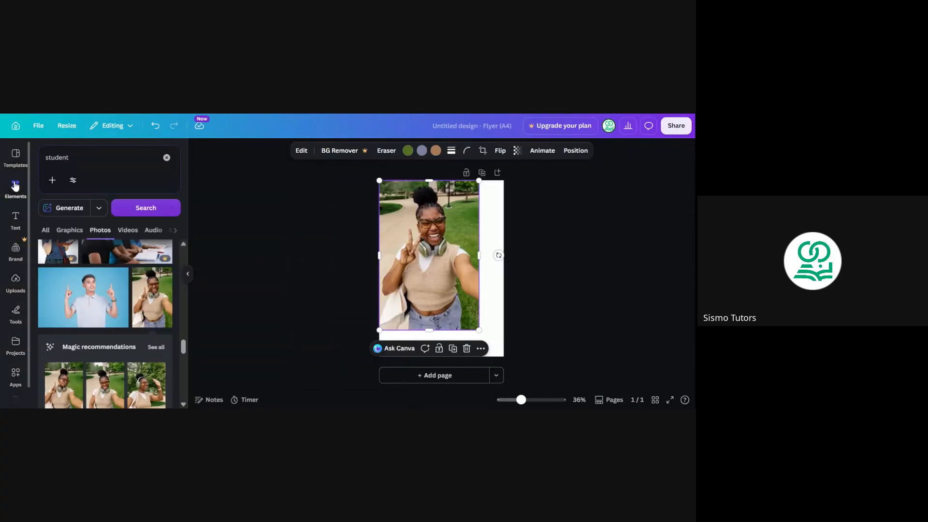
scroll(101, 289, up, 1)
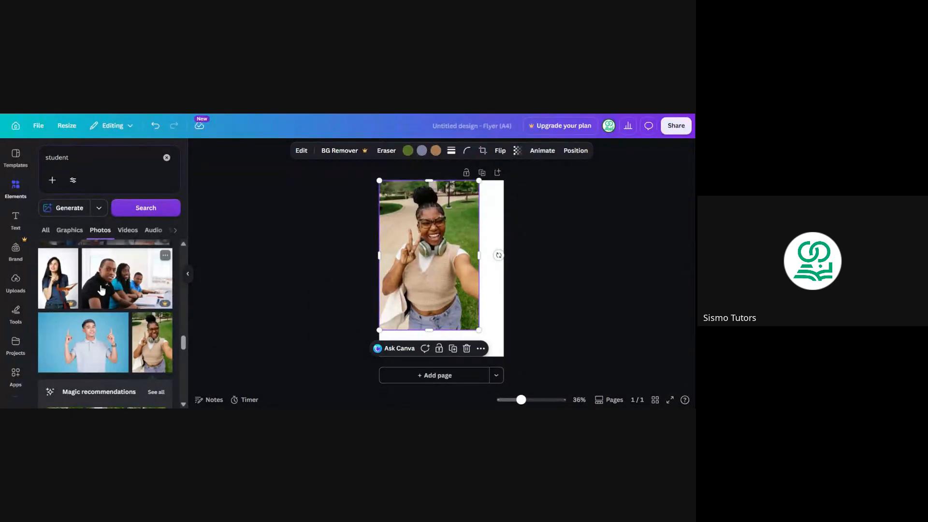
mouse_move(165, 304)
scroll(126, 338, down, 3)
scroll(125, 338, down, 2)
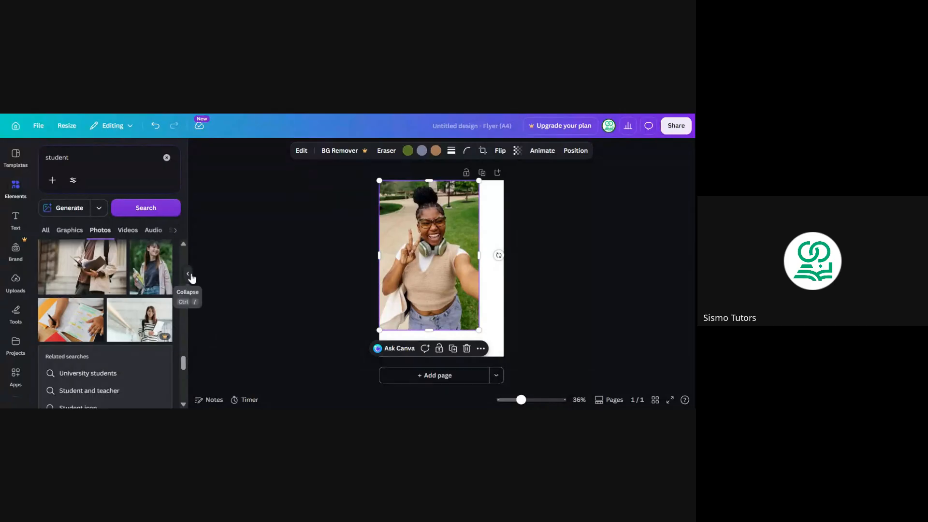
click(189, 274)
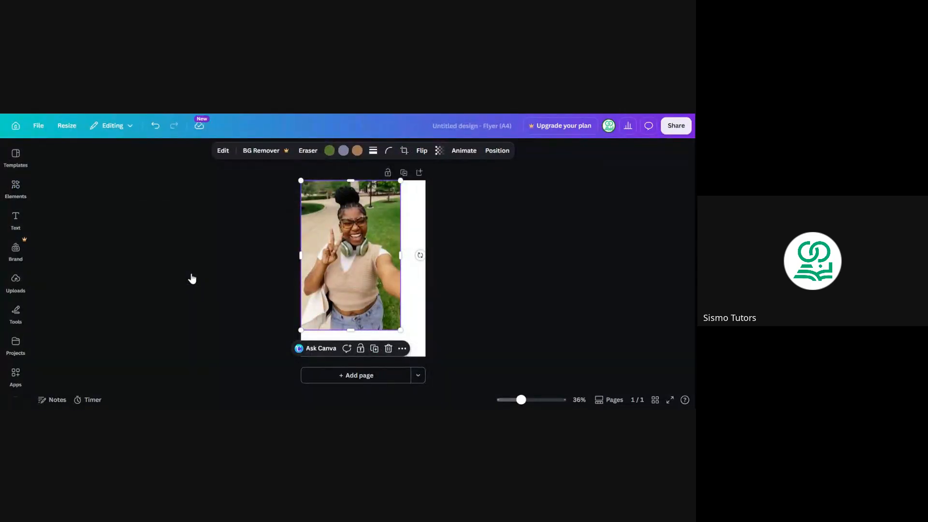
click(269, 262)
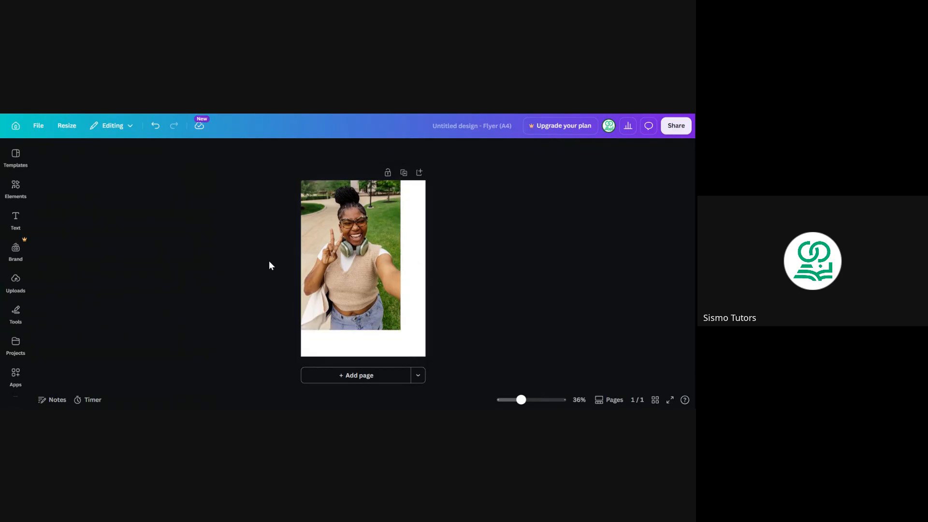
Enlarge the selfie photo to the full page height and widen it to cover the entire flyer page.
click(356, 272)
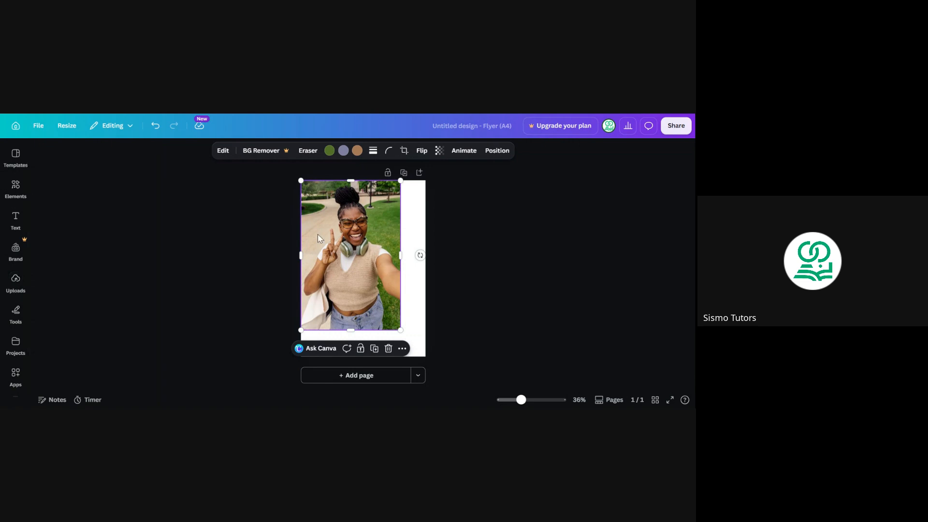
click(462, 277)
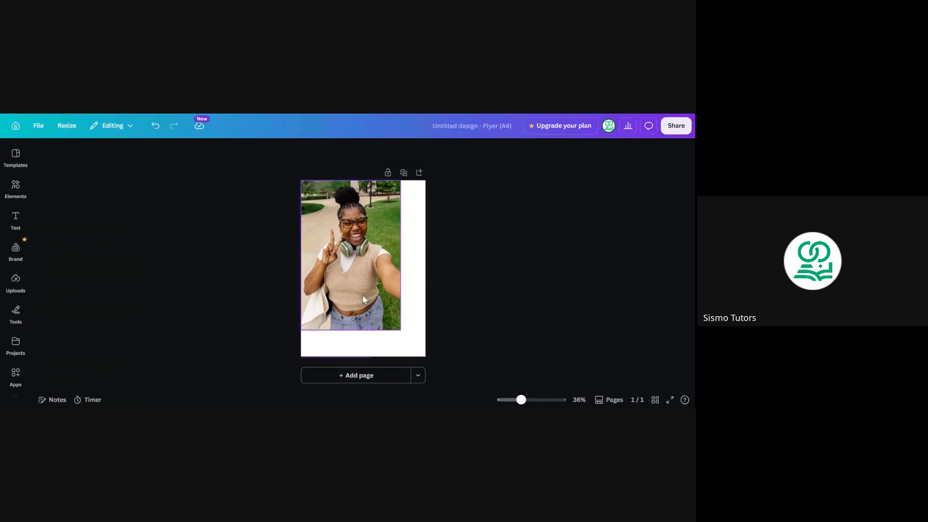
click(358, 289)
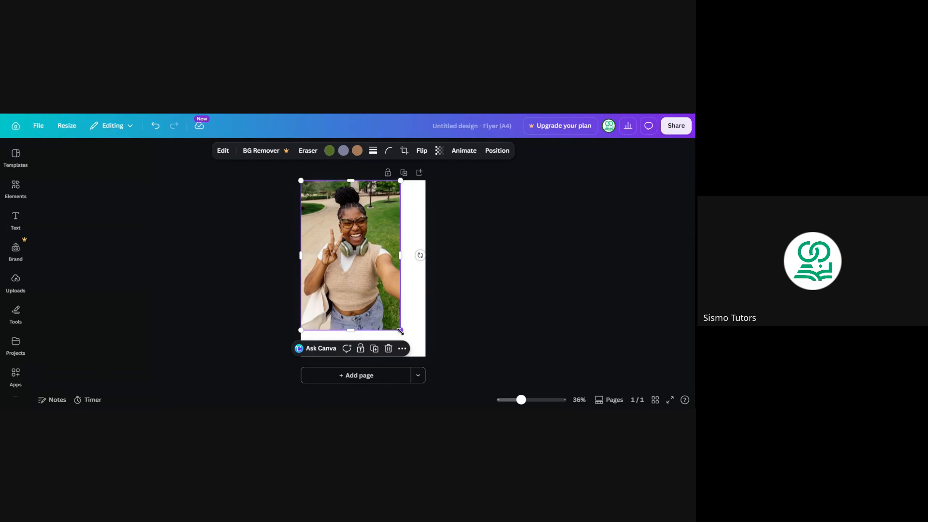
drag(400, 332, 418, 357)
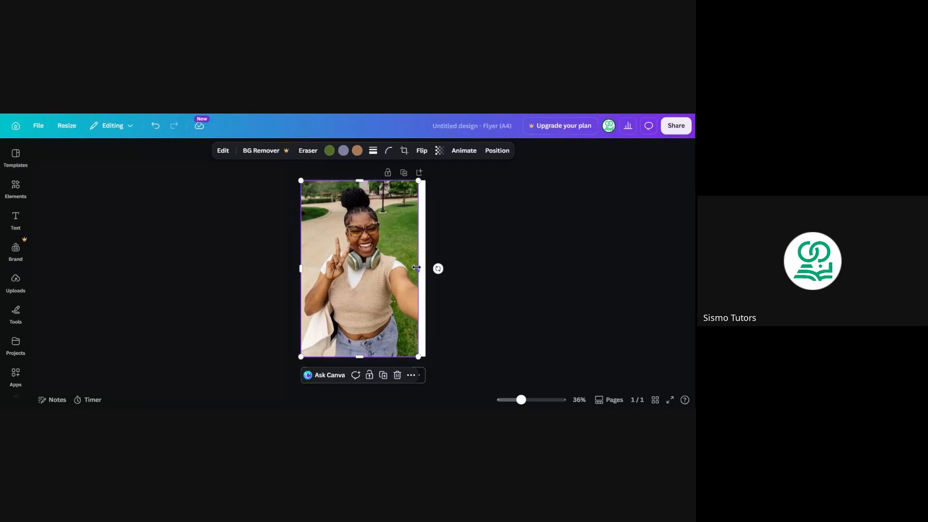
drag(416, 267, 425, 267)
click(479, 242)
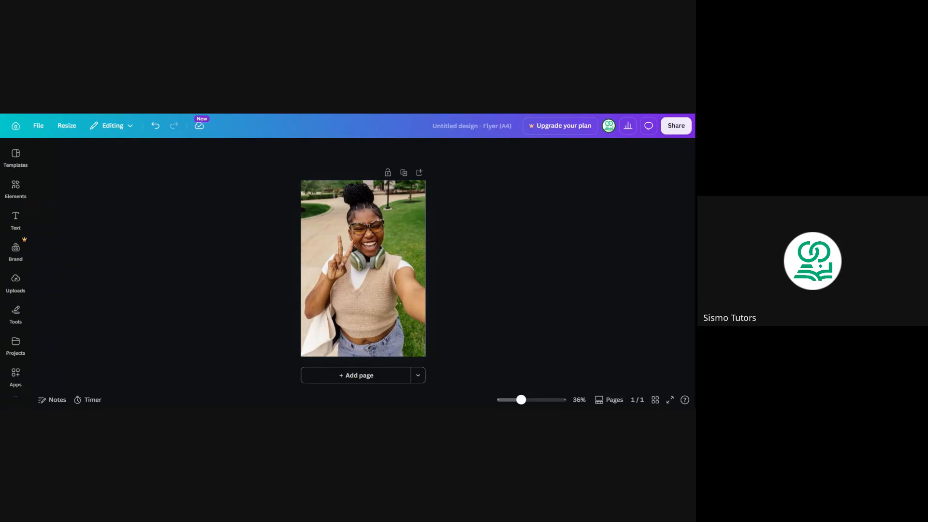
click(417, 241)
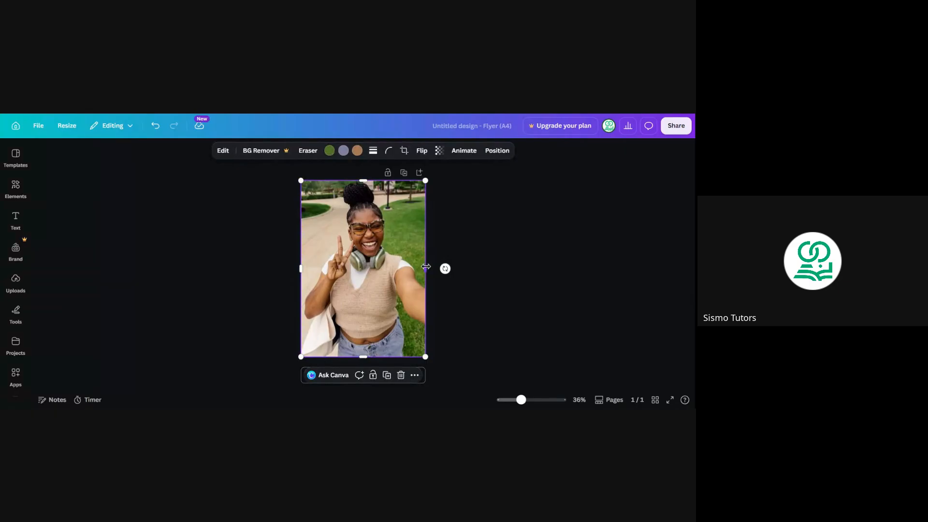
Widen the selfie photo slightly past the page's right edge and check how it covers the page.
drag(426, 267, 427, 267)
click(474, 229)
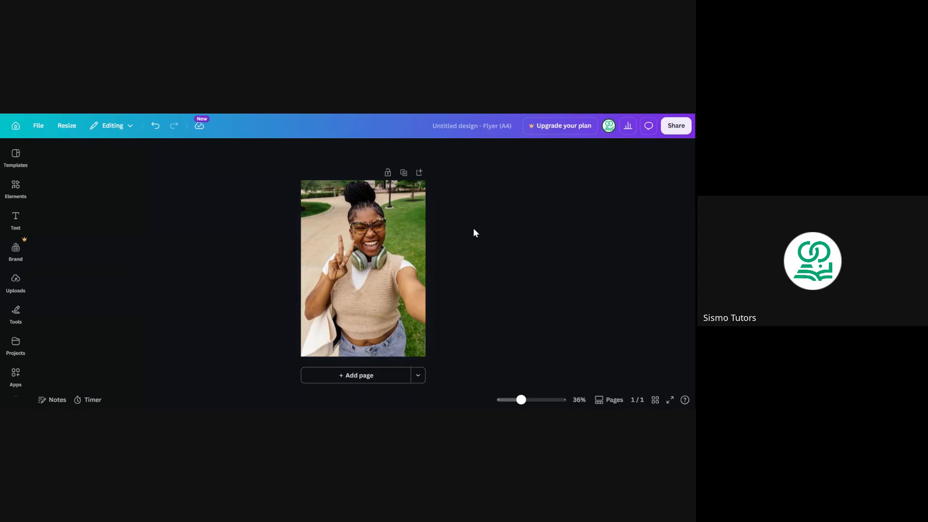
click(384, 242)
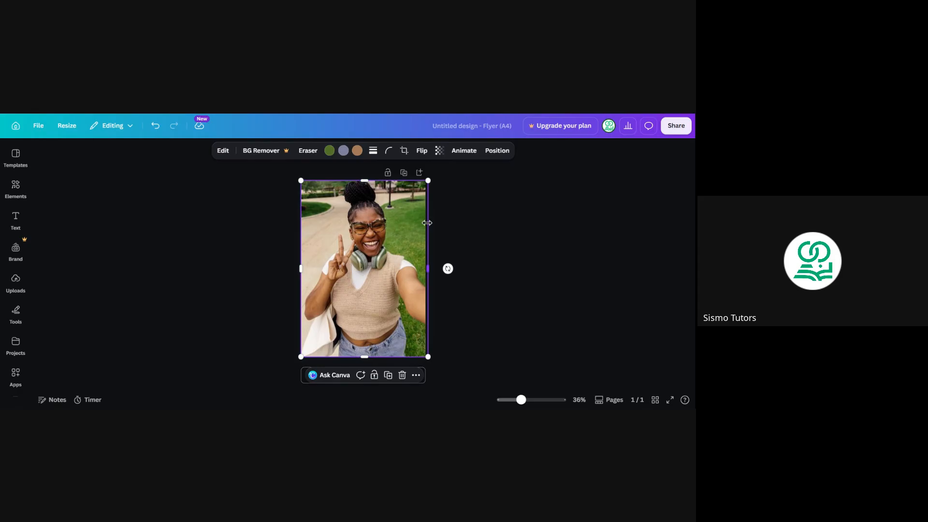
click(459, 228)
Try the handmade Sketch style from Style Match on the selfie photo.
click(373, 245)
click(225, 151)
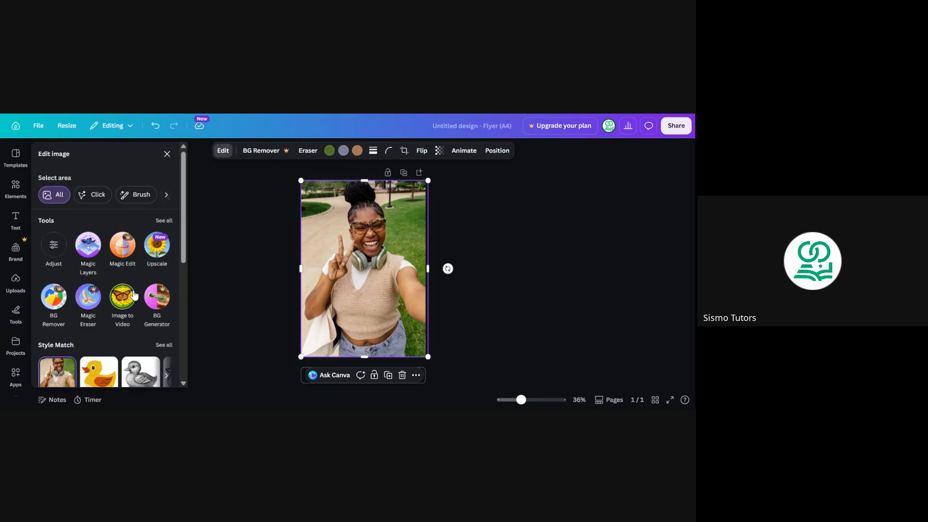
scroll(130, 295, down, 2)
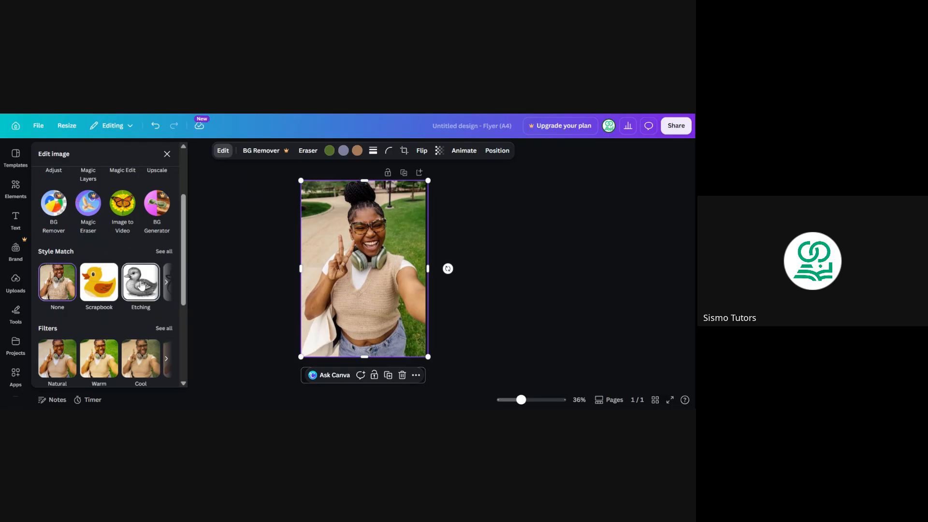
click(164, 251)
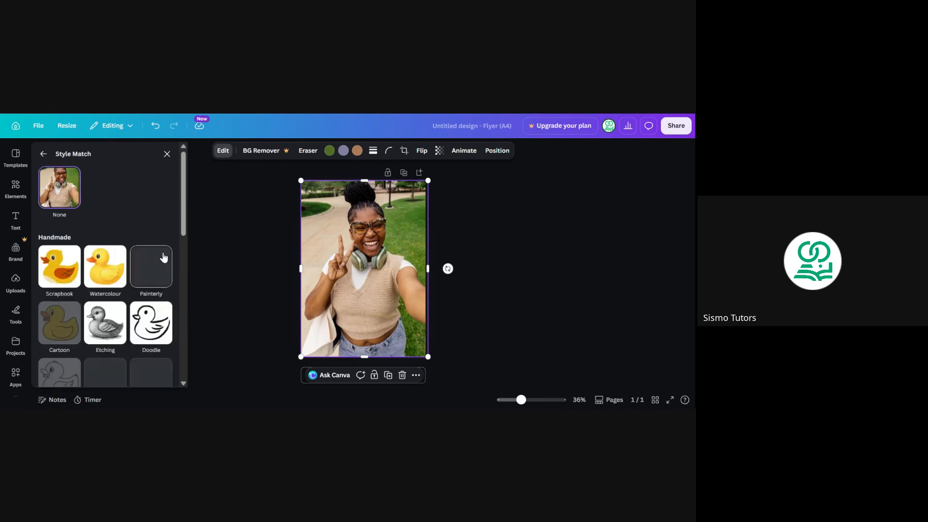
scroll(115, 300, down, 3)
click(115, 300)
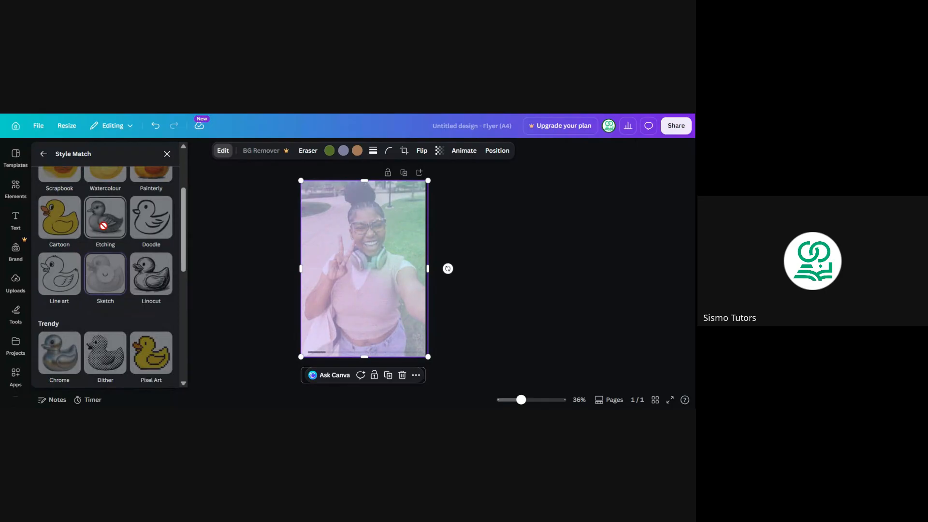
Look through the other Style Match styles and the available photo filters for the selfie photo.
scroll(103, 309, down, 3)
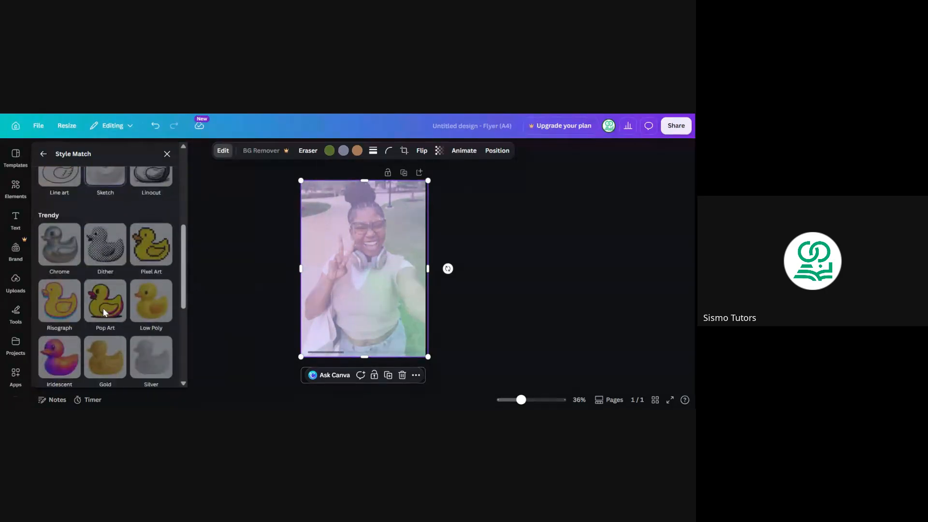
scroll(103, 309, down, 1)
scroll(103, 308, up, 6)
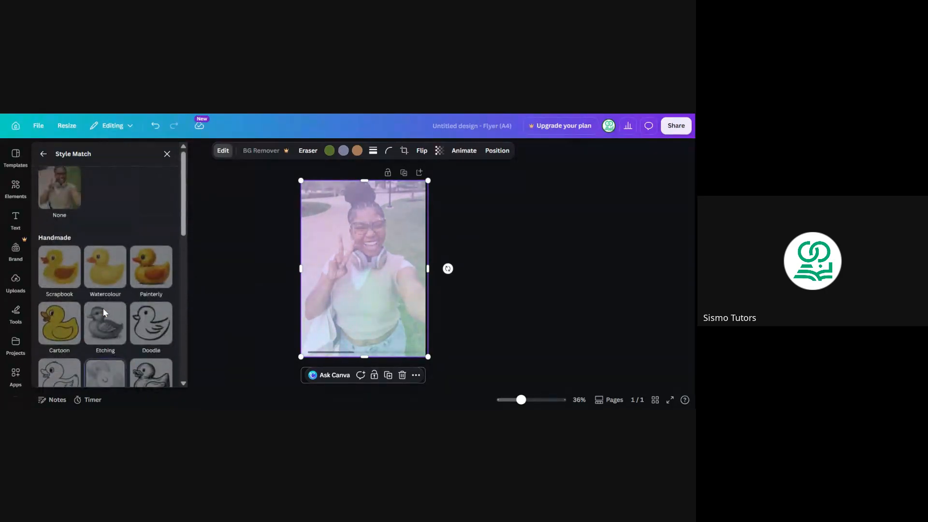
click(43, 155)
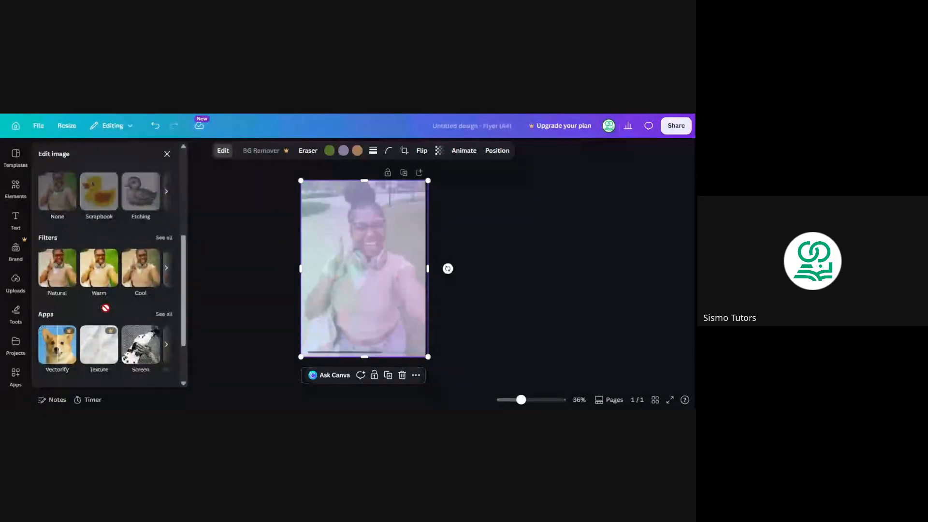
click(163, 238)
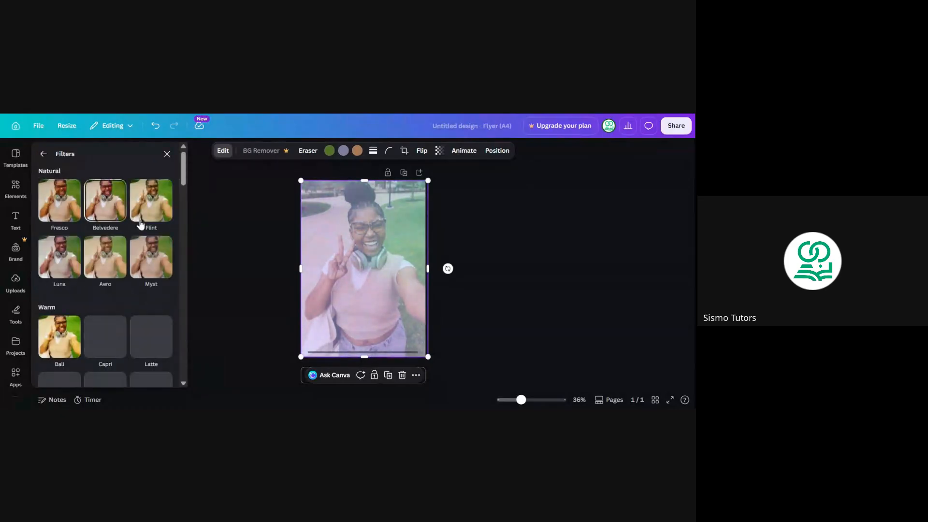
scroll(121, 304, down, 2)
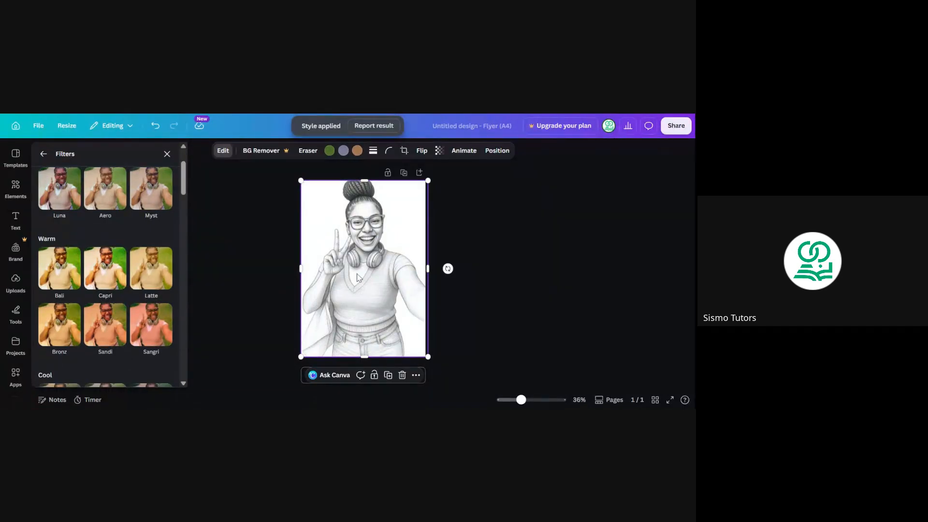
scroll(145, 283, down, 4)
scroll(145, 283, up, 3)
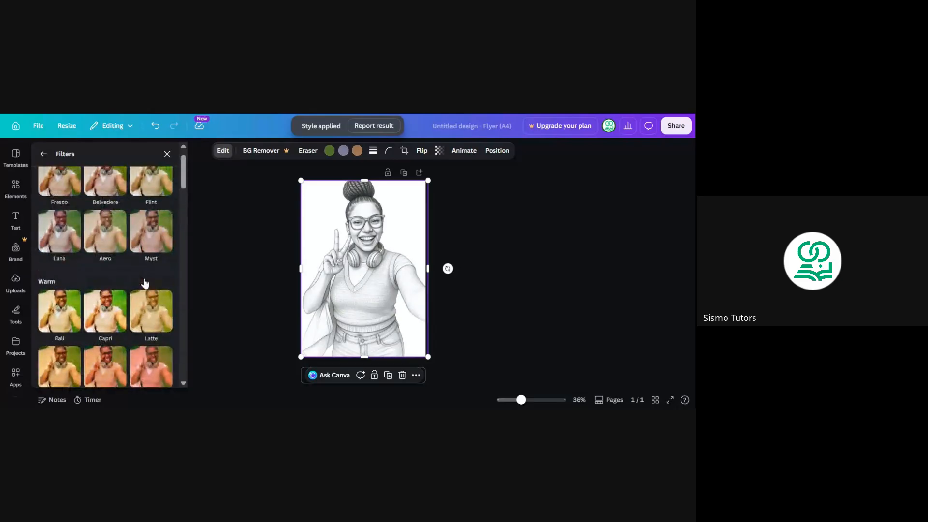
click(43, 154)
scroll(110, 237, up, 2)
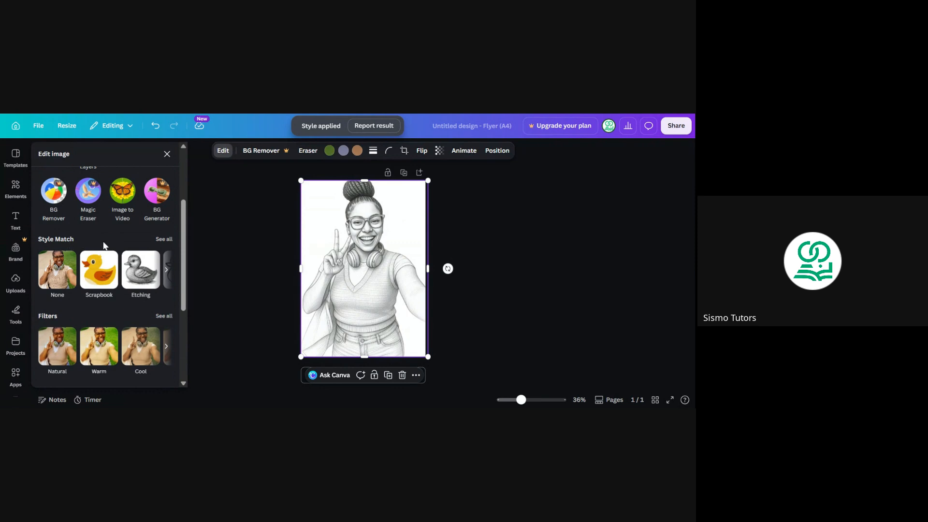
Try the Scrapbook style and the Painterly style from Style Match on the selfie photo.
click(165, 240)
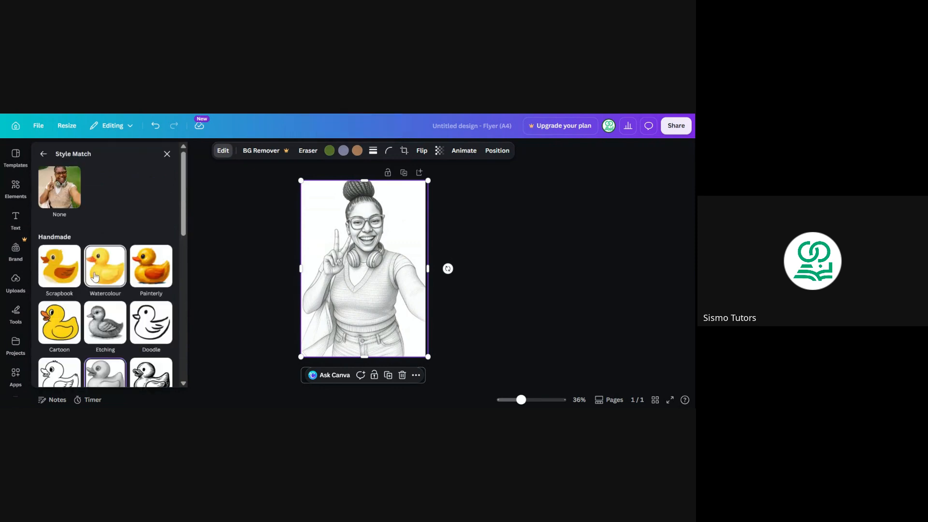
click(60, 276)
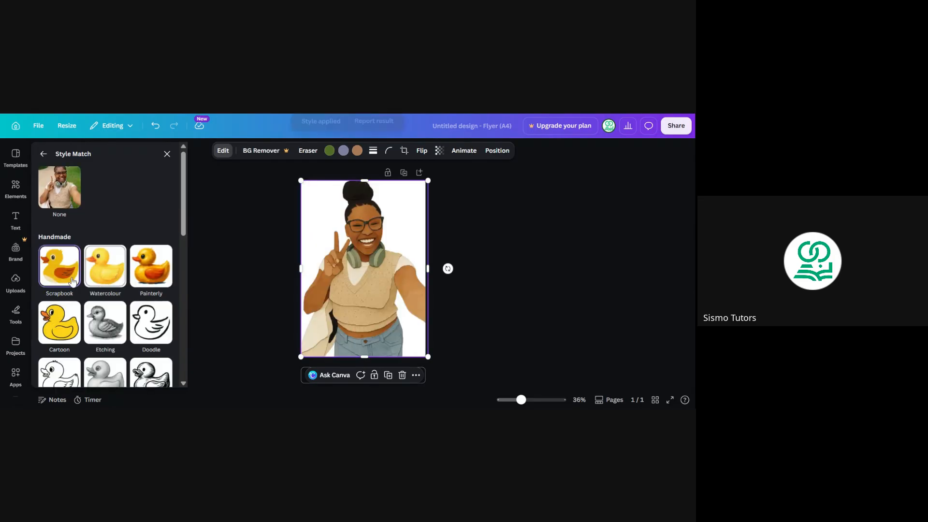
click(153, 269)
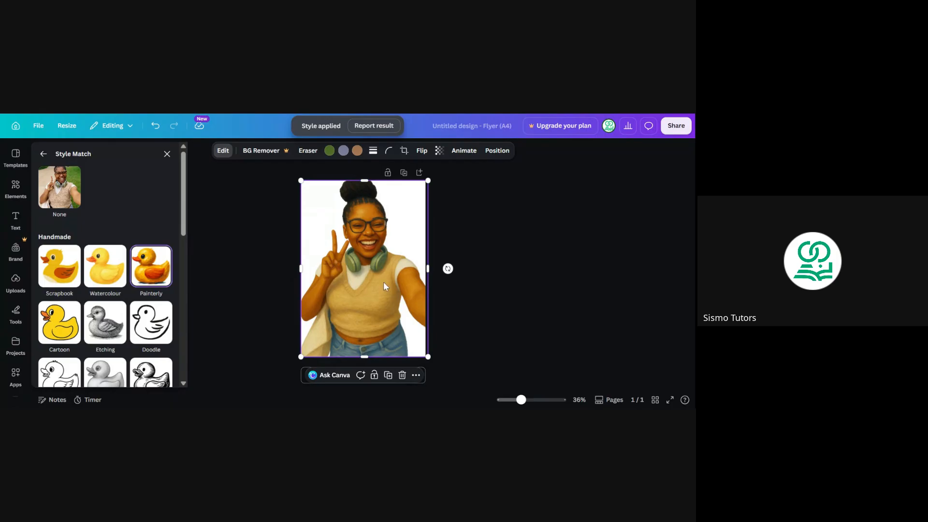
Try the Line art style on the selfie photo and look through the trendy and realistic styles.
scroll(76, 330, down, 2)
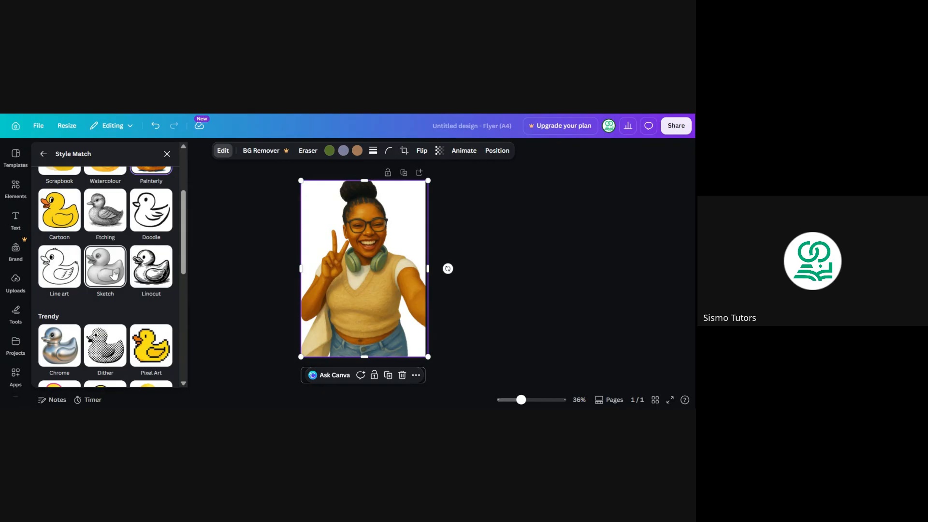
click(70, 277)
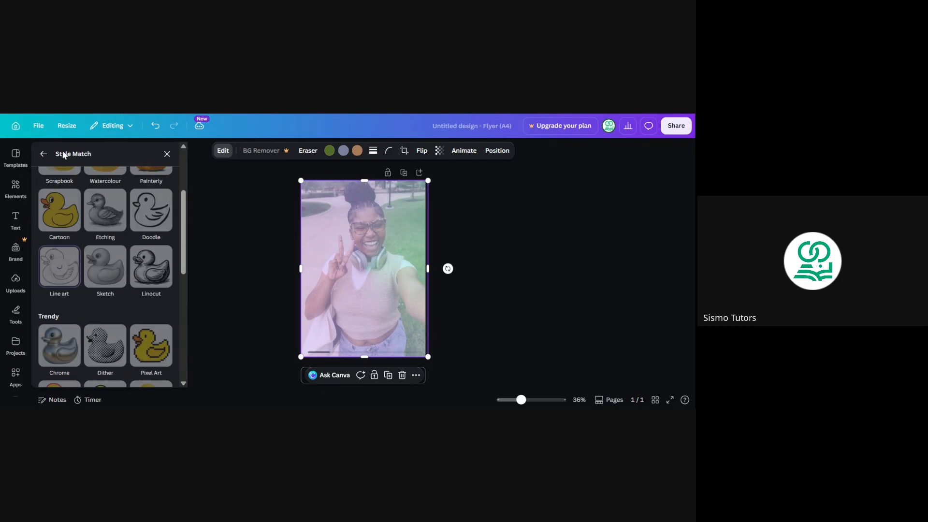
click(98, 276)
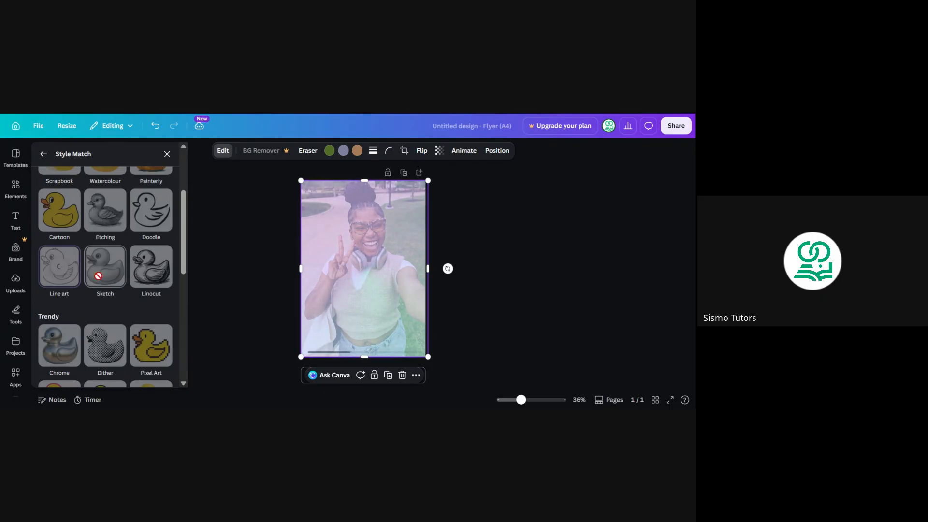
scroll(111, 314, down, 3)
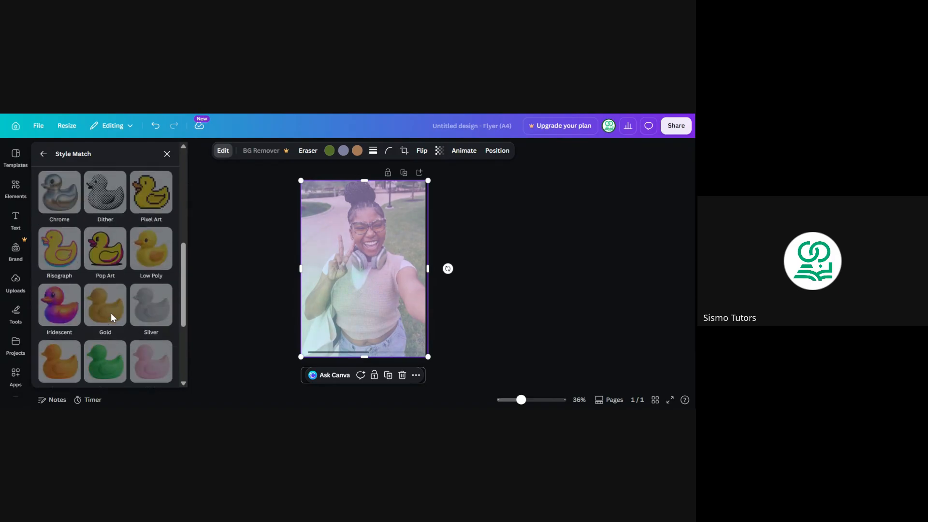
scroll(112, 312, down, 2)
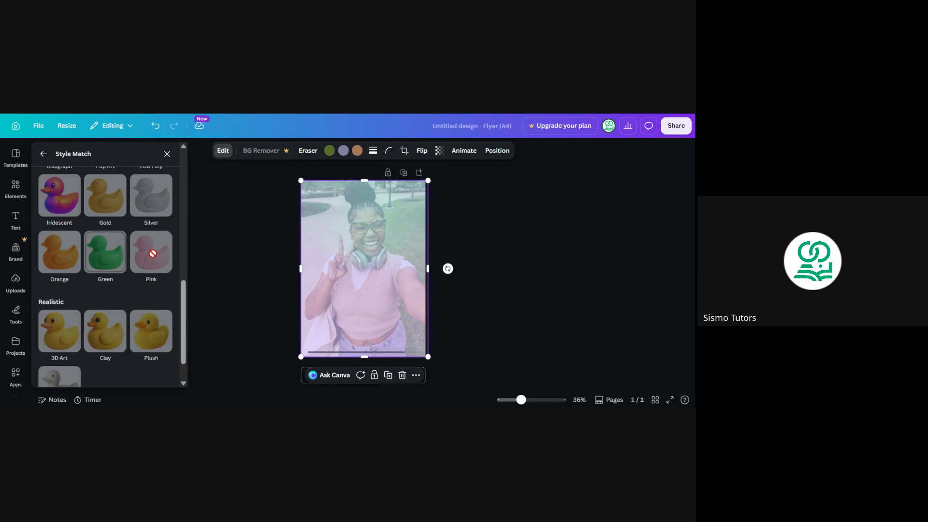
scroll(80, 254, down, 1)
scroll(80, 253, up, 5)
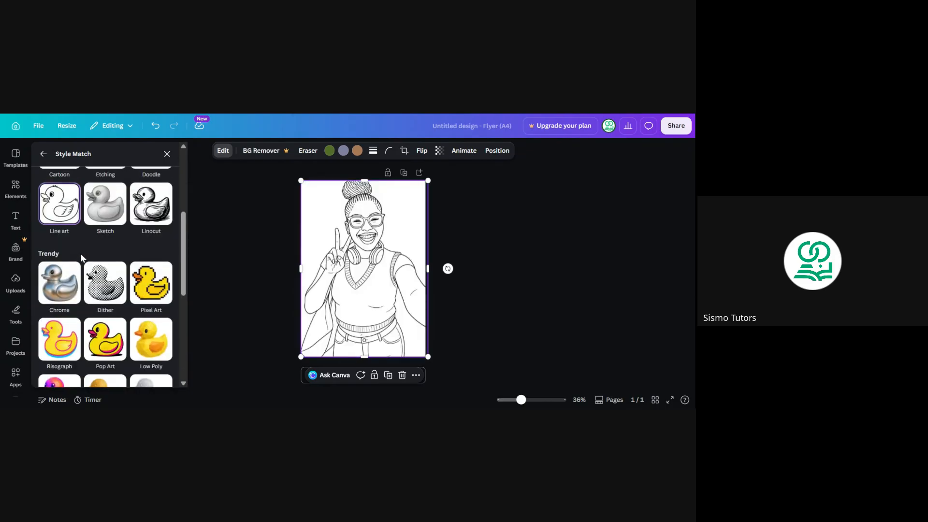
Try the realistic Clay style on the selfie photo and undo the style change.
scroll(85, 266, down, 4)
click(110, 355)
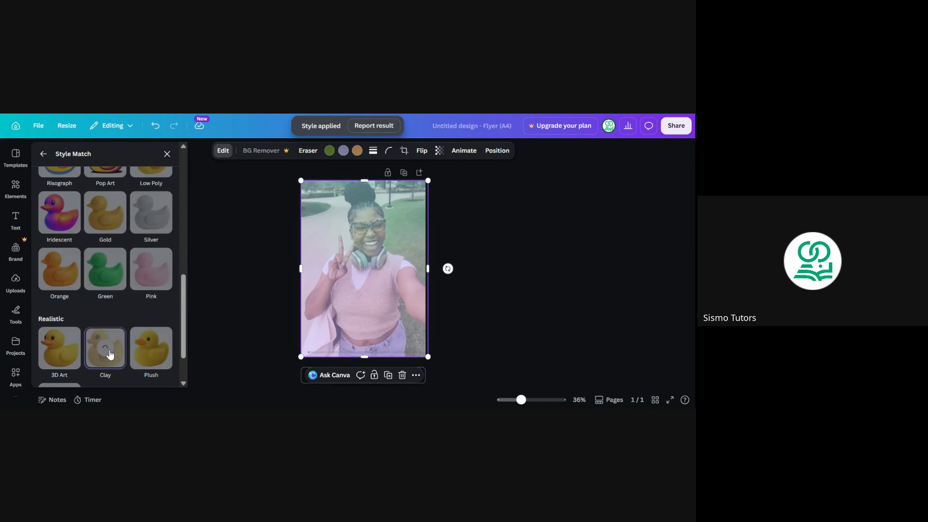
scroll(103, 261, up, 4)
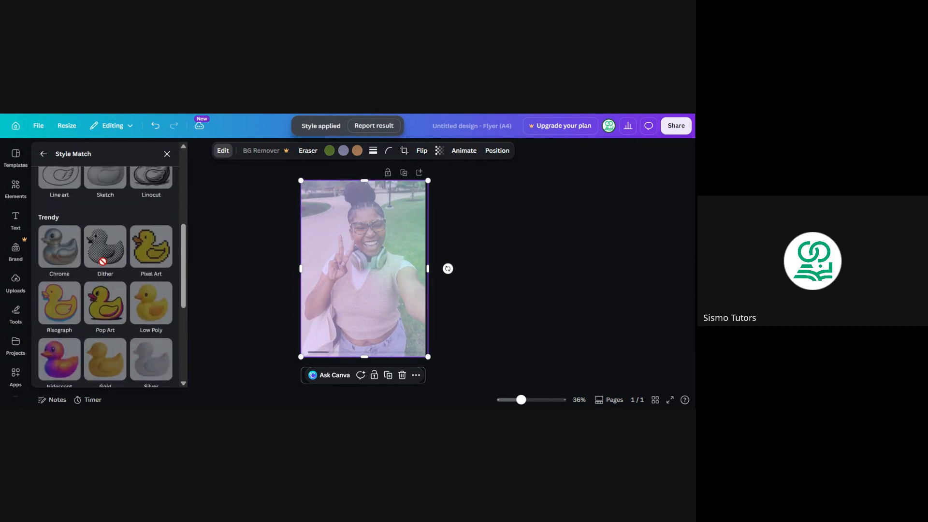
scroll(103, 261, down, 5)
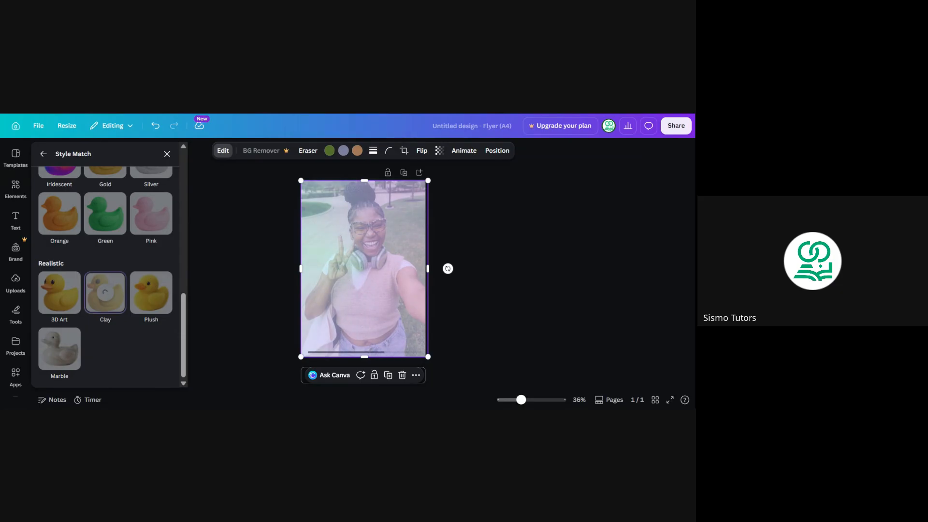
scroll(105, 275, up, 2)
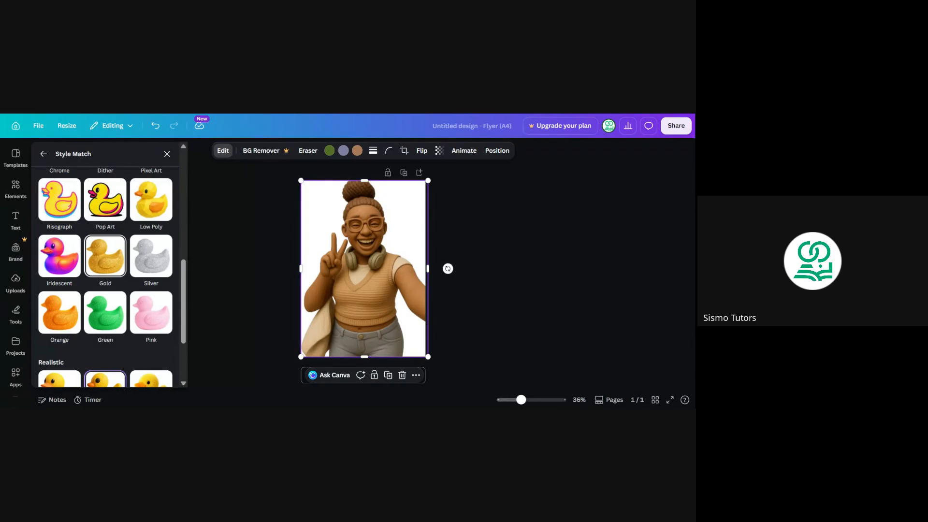
click(155, 127)
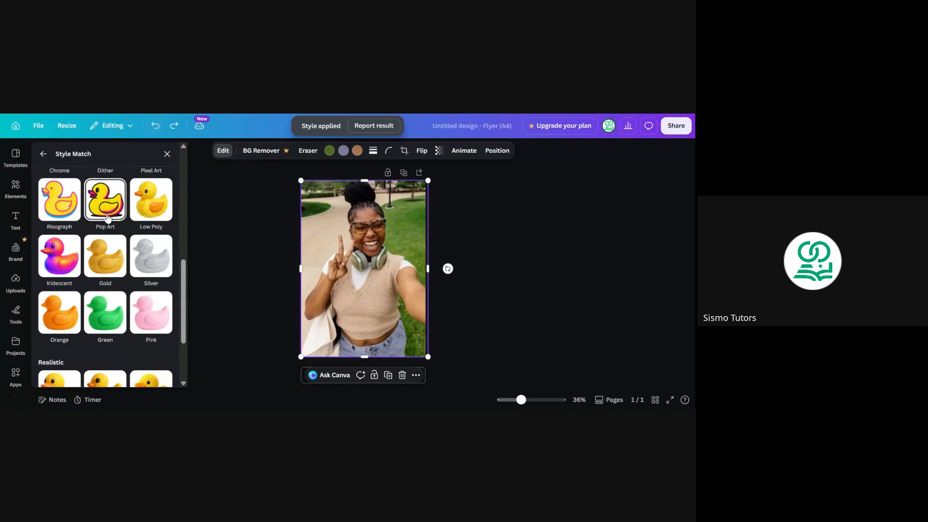
Apply the Slate filter from the Mono group to the selfie photo and deselect the photo.
scroll(105, 217, up, 2)
click(46, 154)
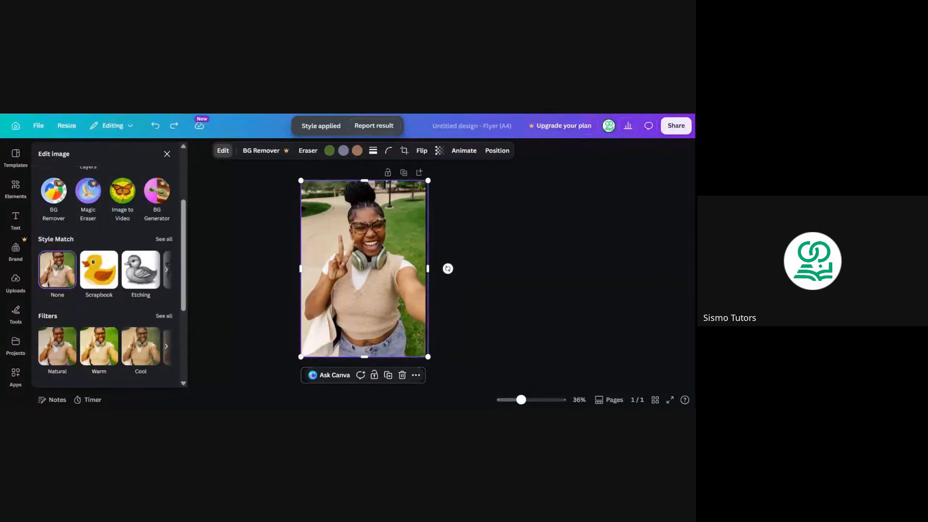
scroll(140, 284, down, 1)
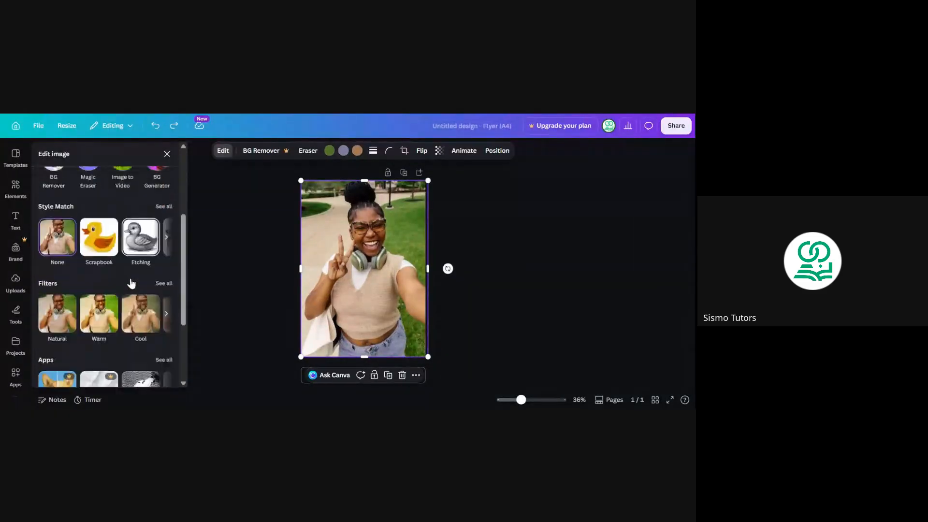
click(167, 283)
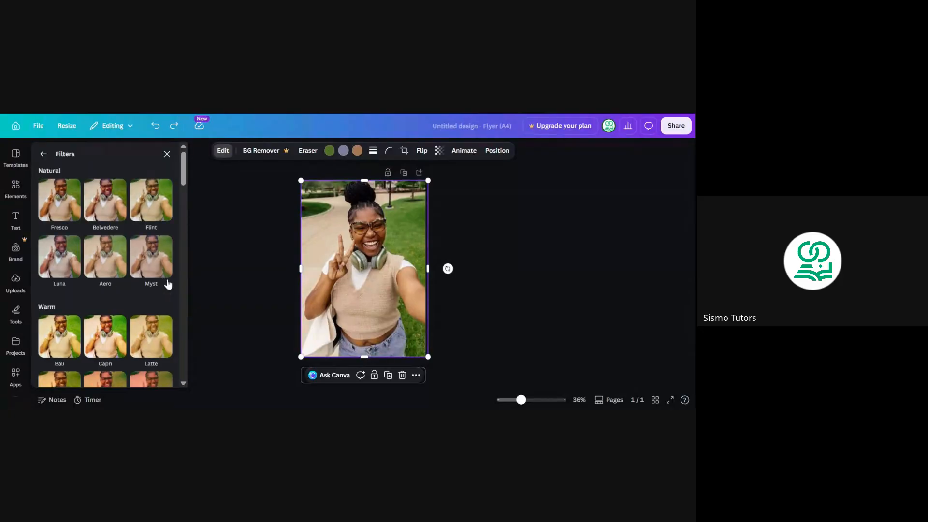
scroll(91, 296, down, 10)
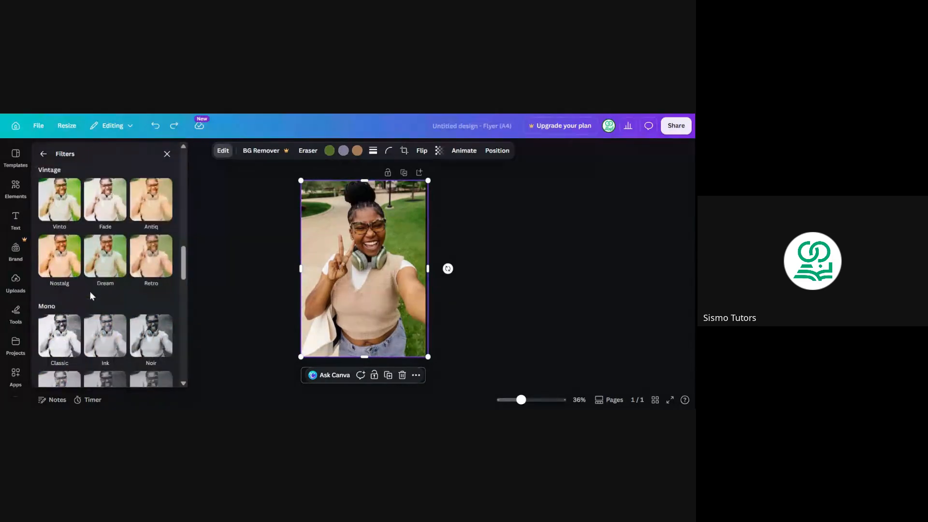
scroll(91, 296, down, 3)
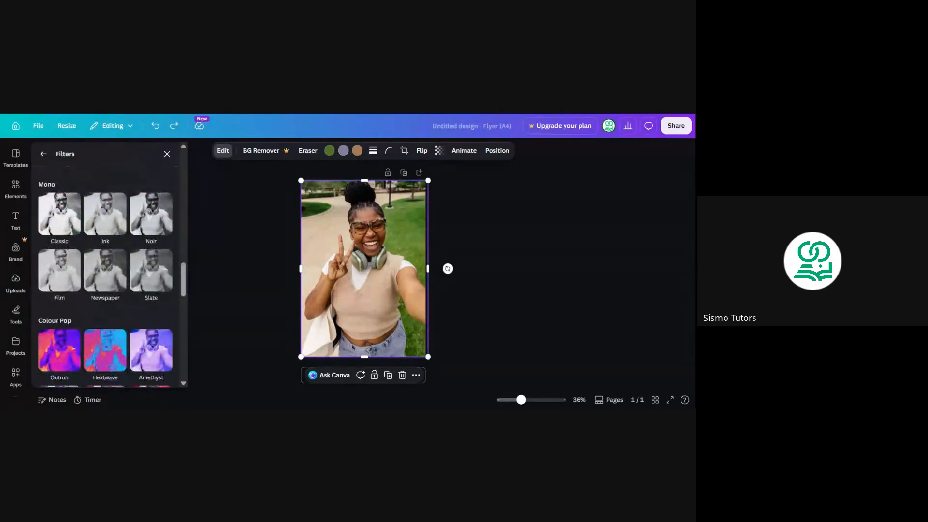
click(153, 275)
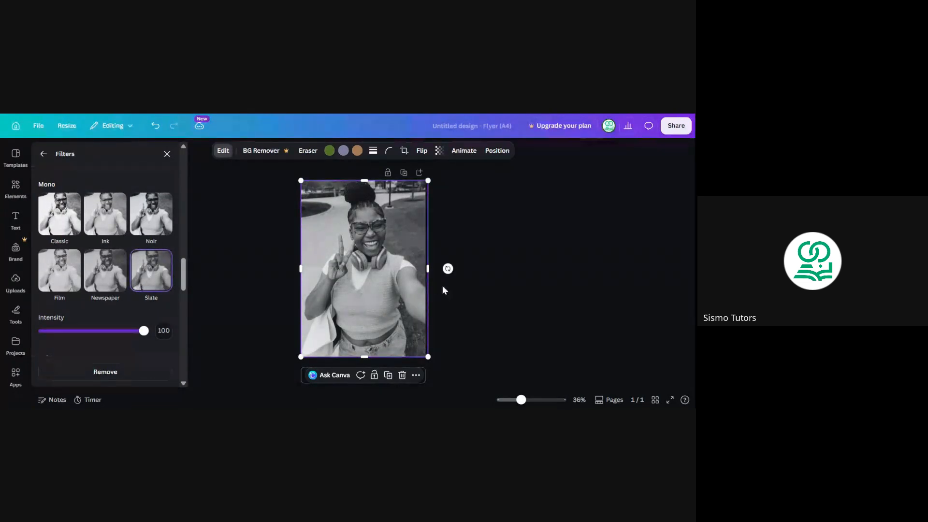
click(445, 285)
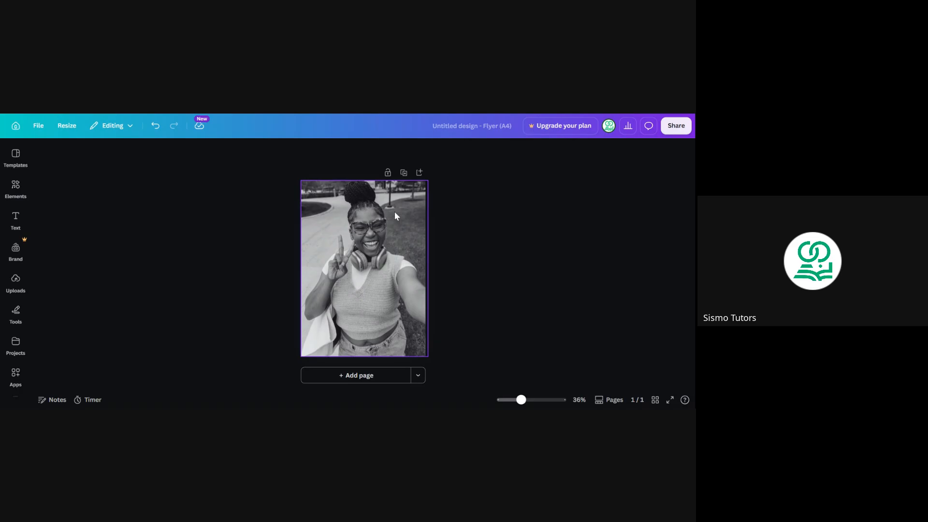
Search the elements for "grains", show all graphics results and add the dark translucent grain texture to the page.
click(16, 189)
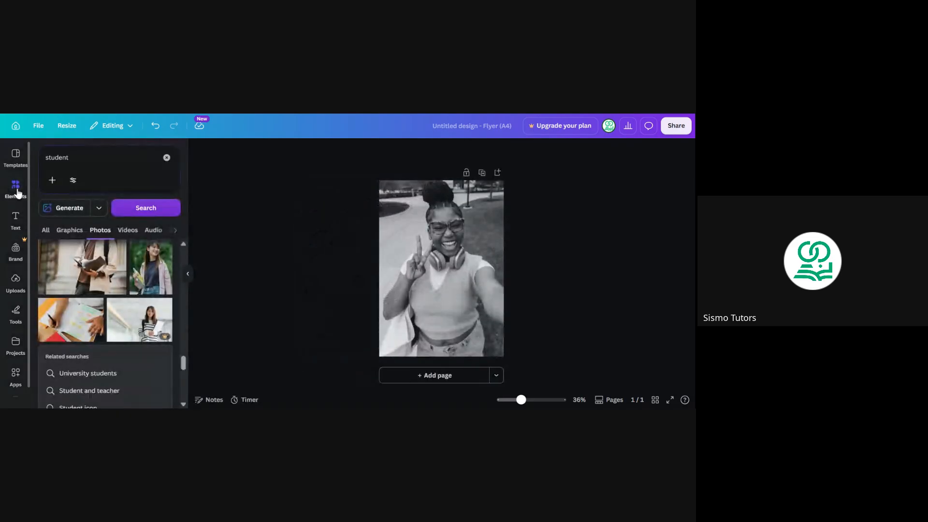
click(135, 161)
text(grains)
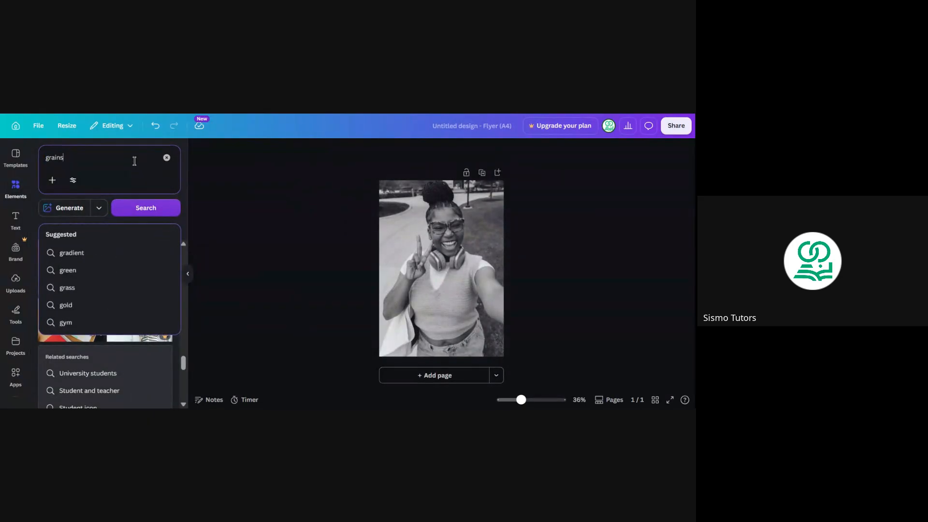
key(Return)
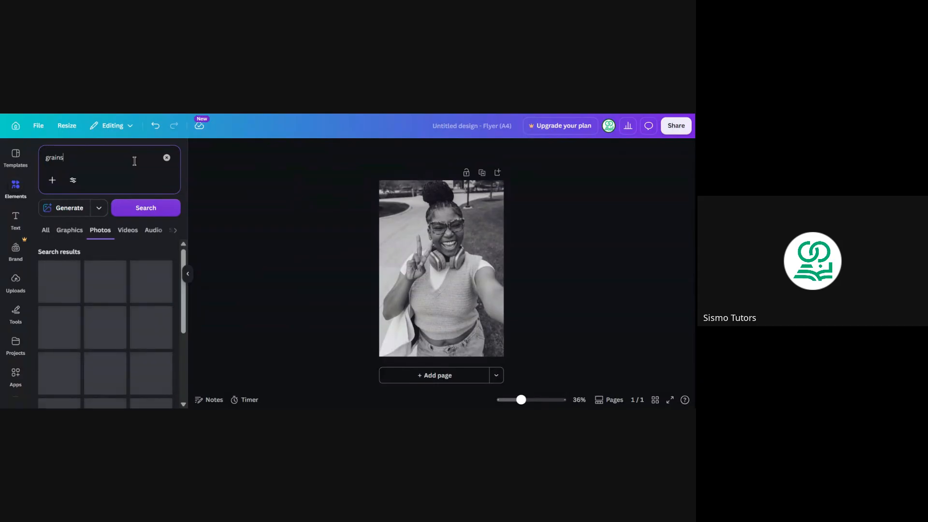
click(45, 231)
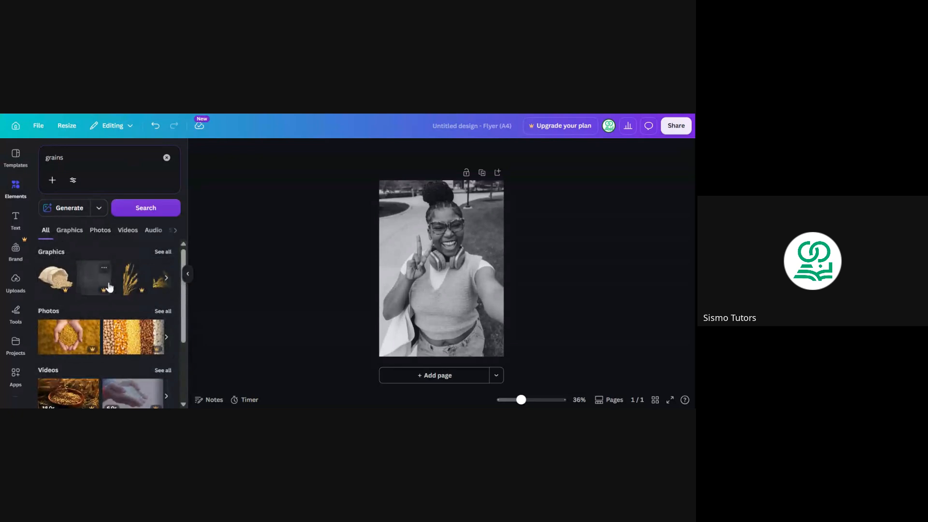
click(163, 253)
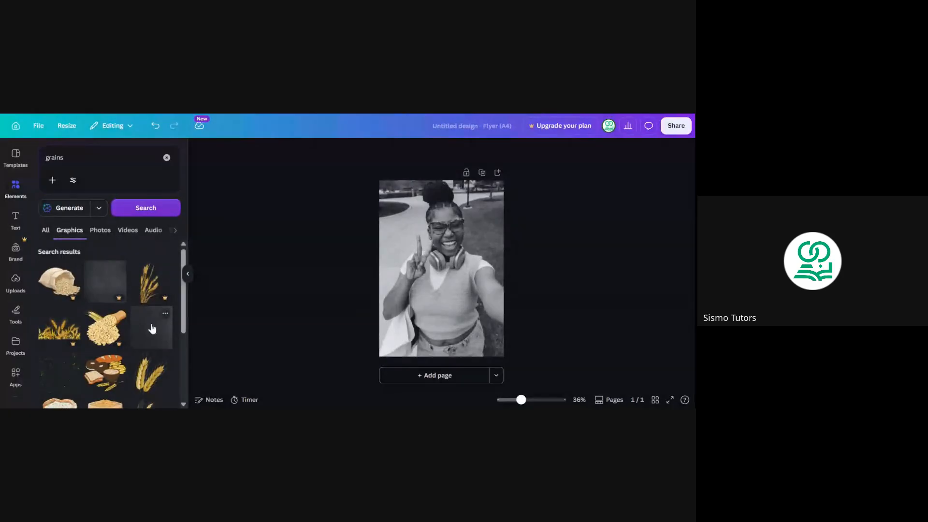
click(142, 341)
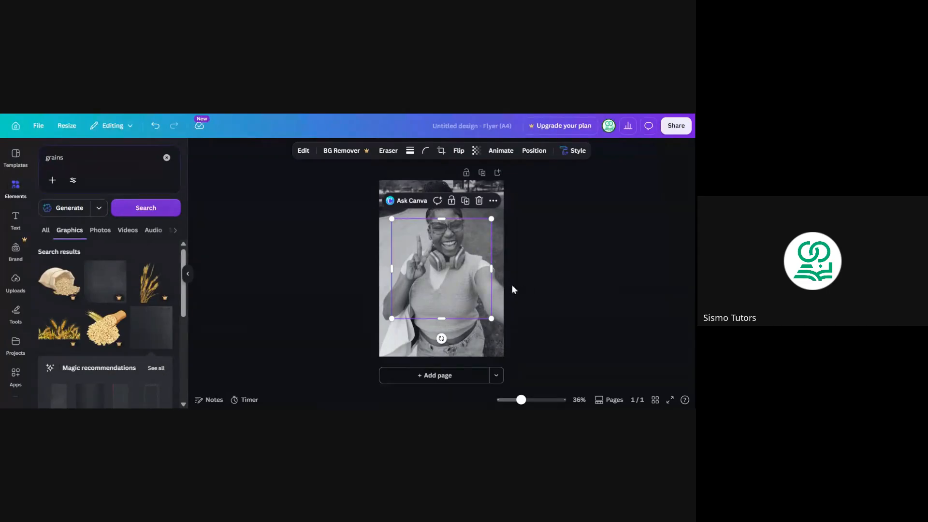
Move the grain texture up to the page's top edge.
drag(459, 267, 459, 229)
click(533, 150)
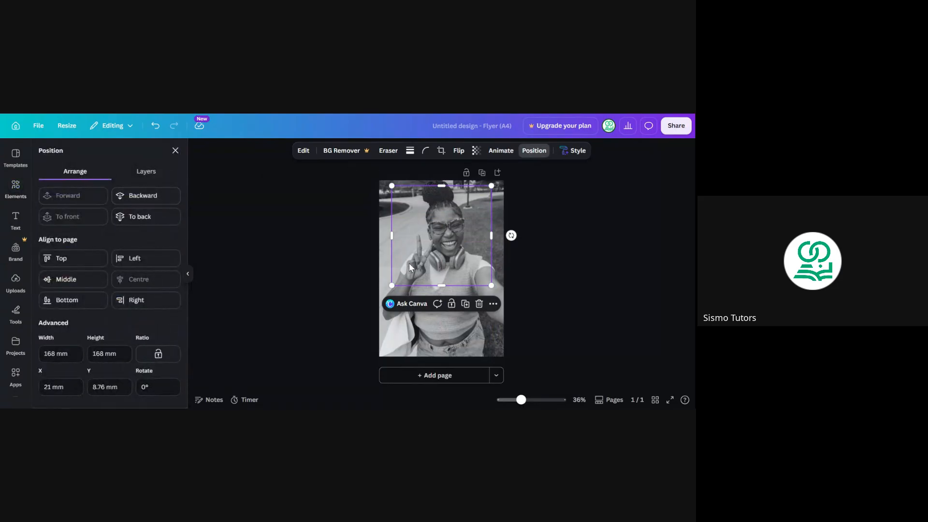
click(329, 229)
click(320, 232)
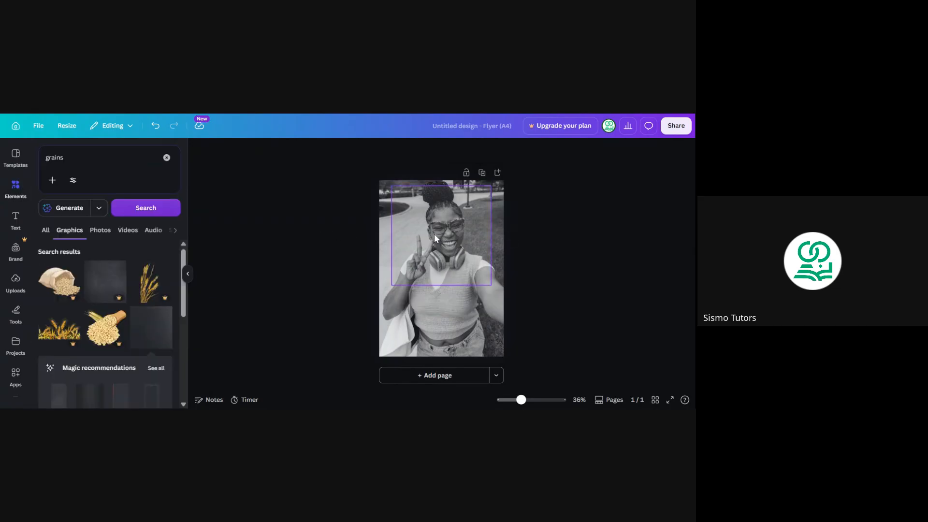
mouse_move(434, 234)
mouse_down()
mouse_move(426, 224)
mouse_move(449, 342)
mouse_move(440, 231)
mouse_move(438, 341)
mouse_move(450, 342)
mouse_move(435, 221)
mouse_up()
Browse more grain graphics, and stretch the placed grain texture to the page's side and bottom edges so it covers the whole photo.
scroll(83, 335, down, 4)
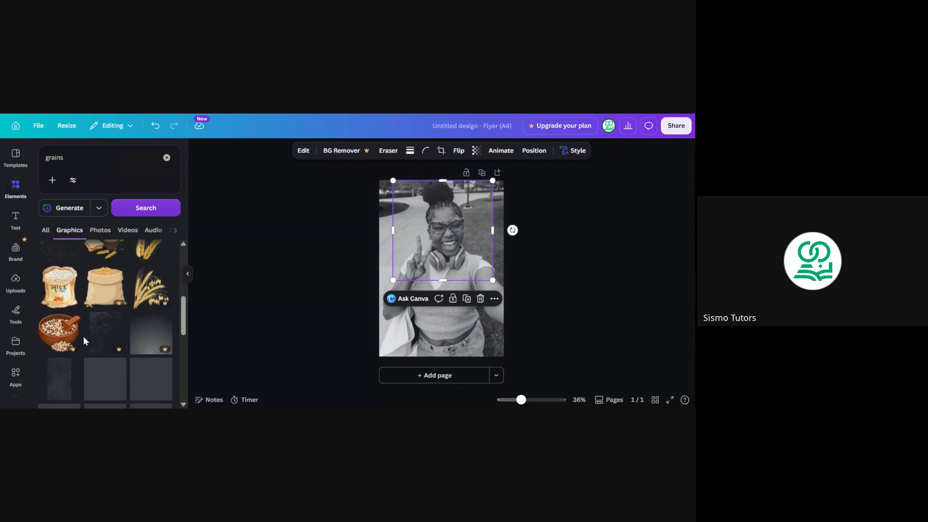
scroll(140, 311, down, 4)
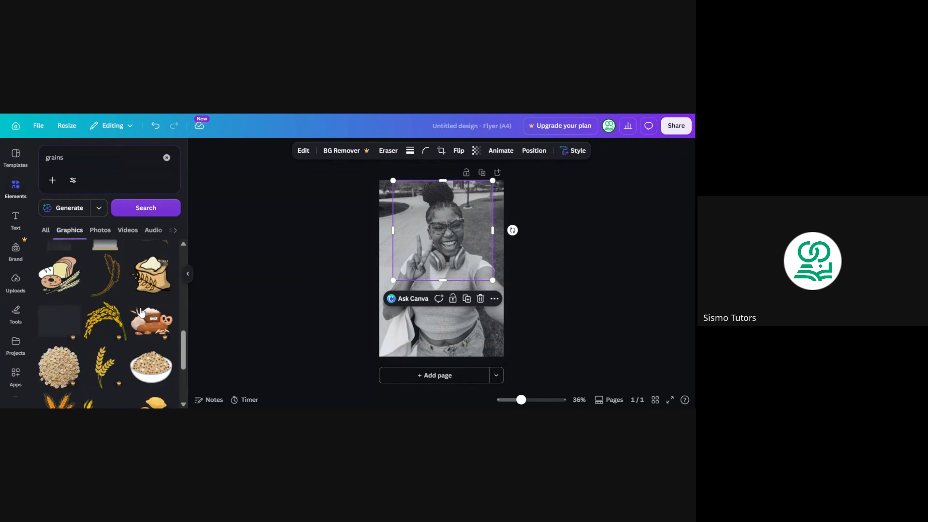
scroll(141, 312, down, 6)
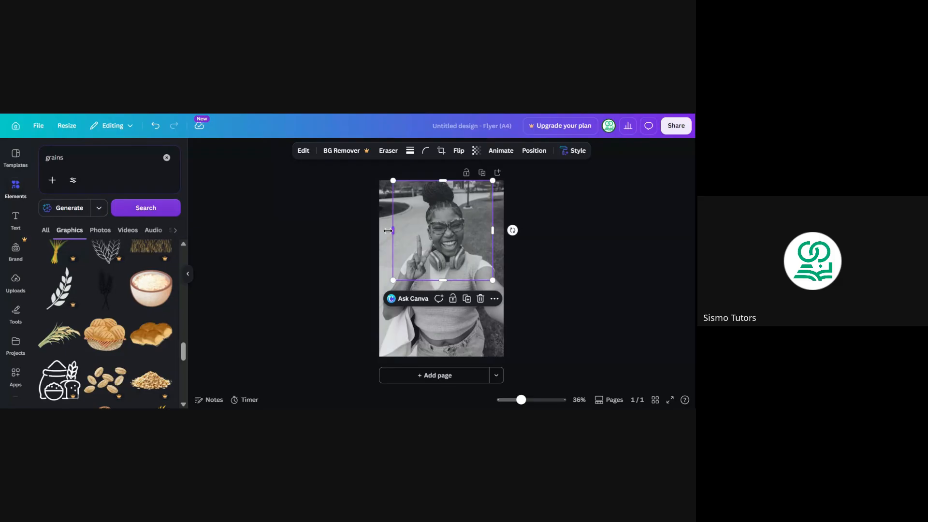
drag(388, 231, 379, 230)
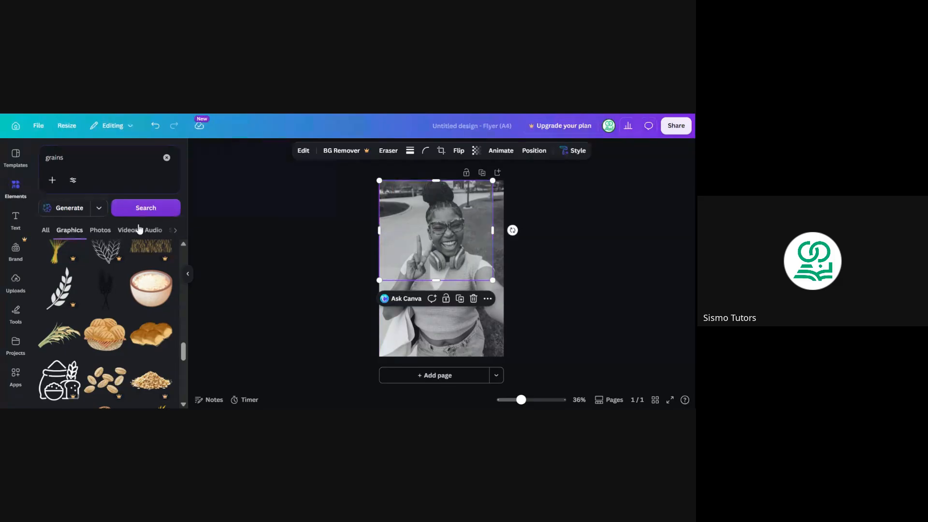
click(167, 158)
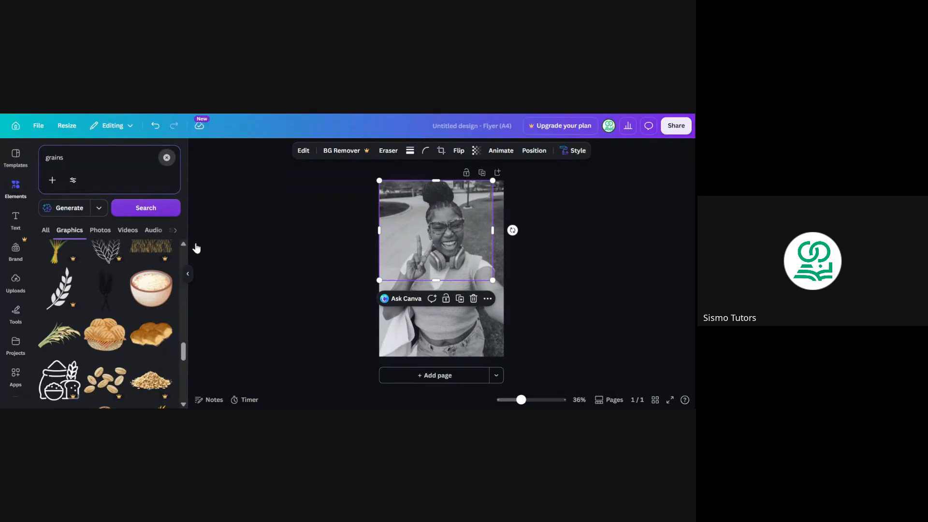
click(188, 274)
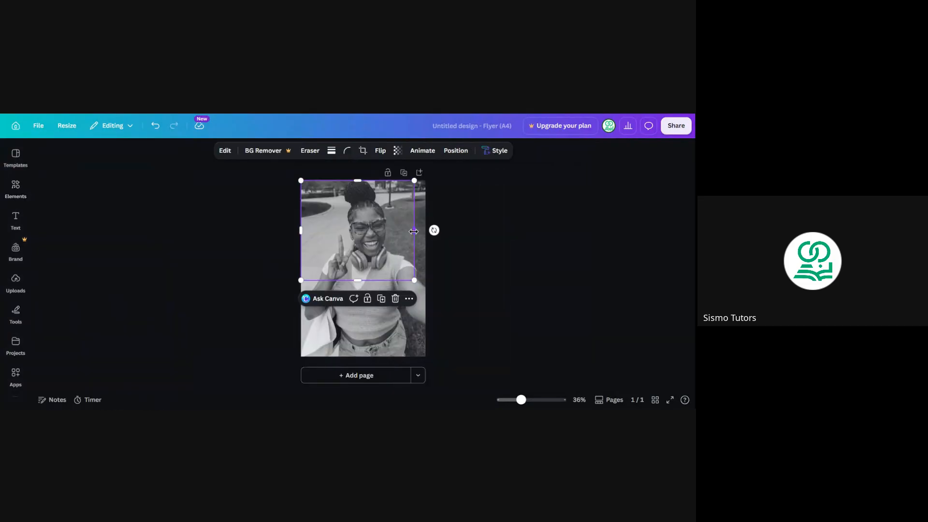
drag(413, 231, 425, 229)
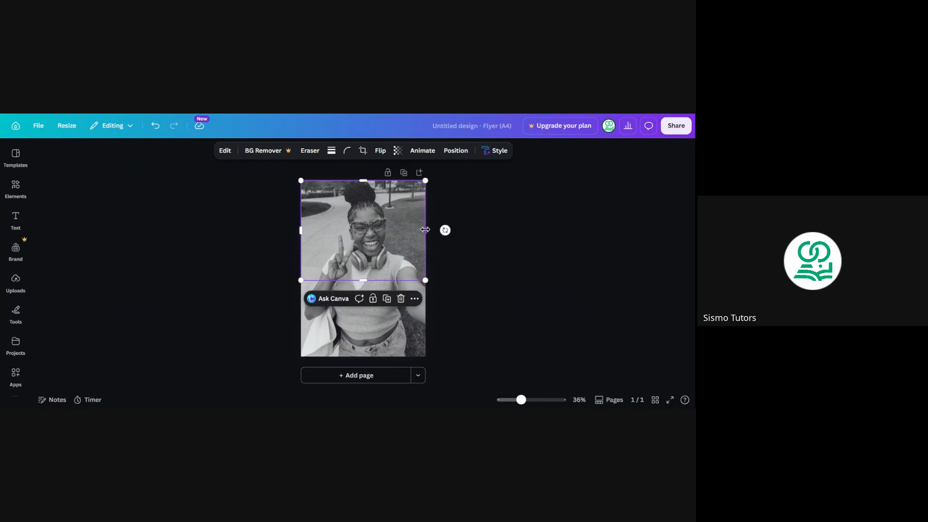
drag(367, 280, 372, 357)
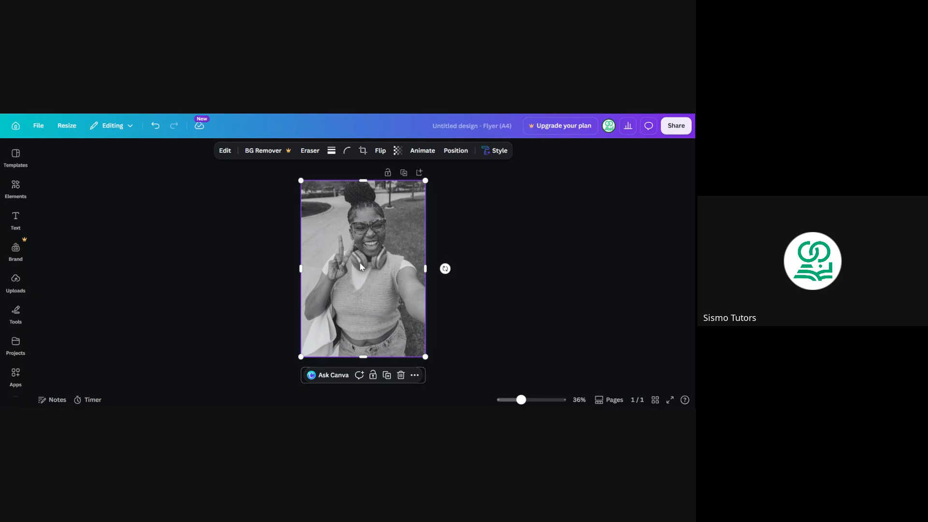
click(457, 209)
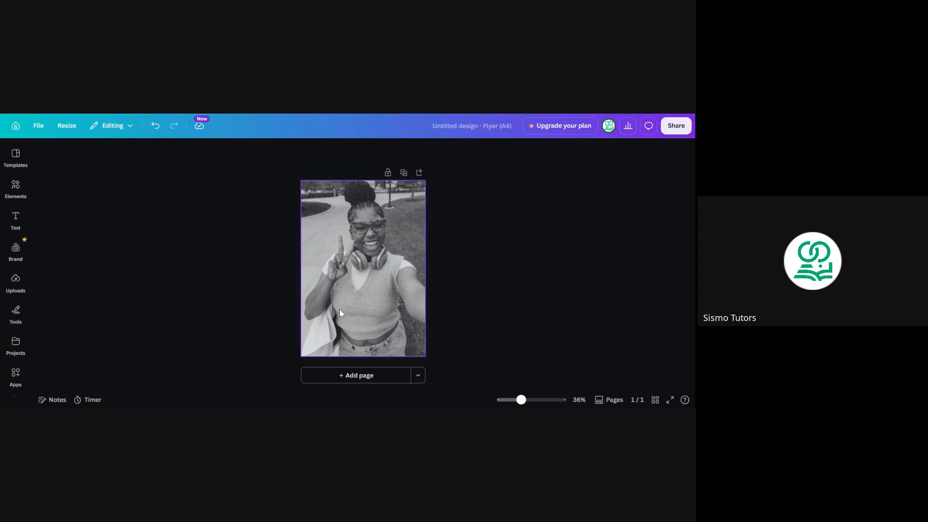
Move the grain overlay down to uncover the upper part of the photo and set the photo's transparency to 80.
click(370, 303)
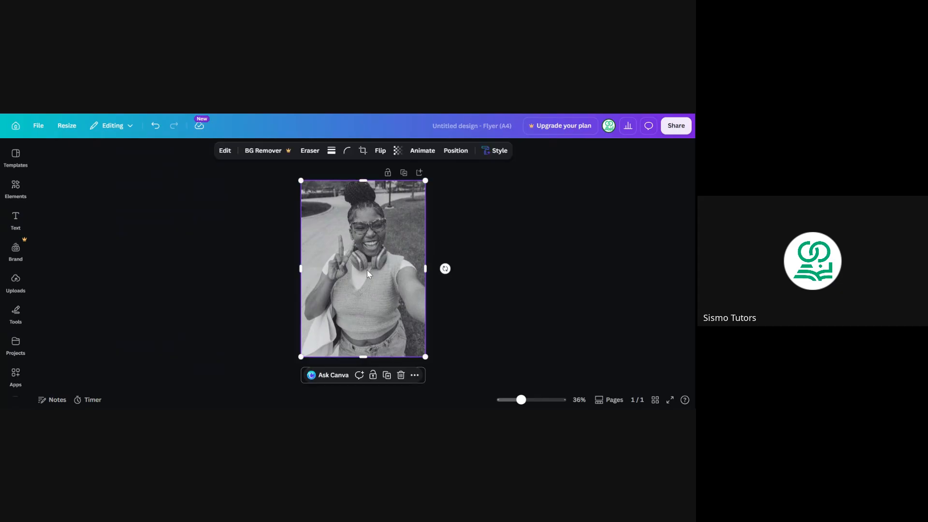
drag(361, 234, 359, 294)
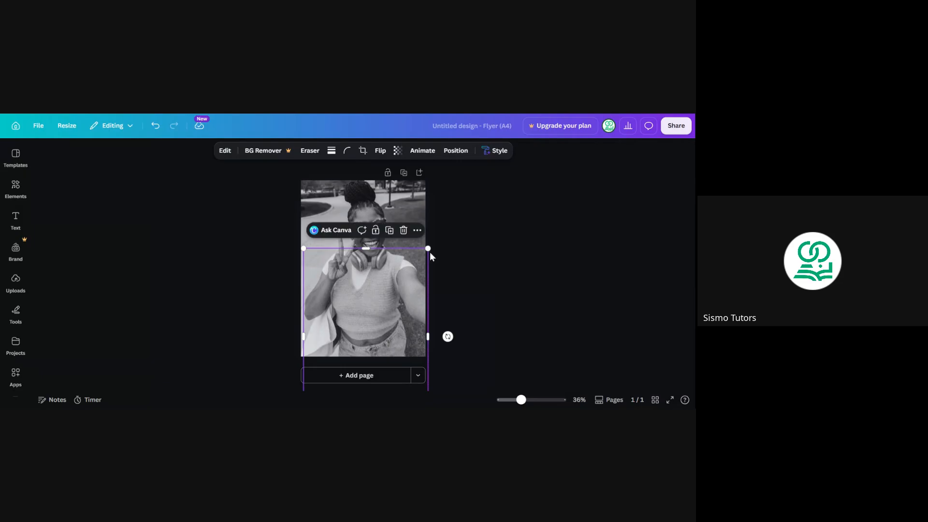
click(453, 241)
click(386, 205)
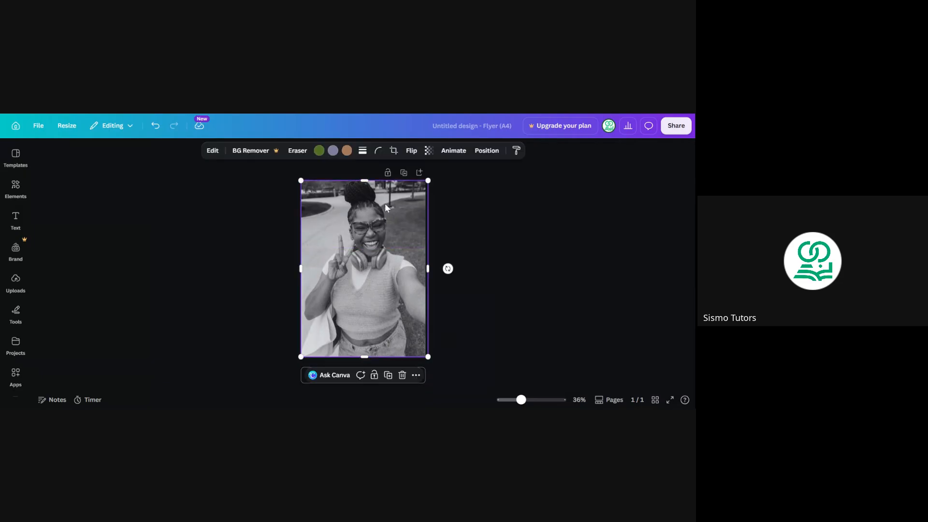
click(430, 153)
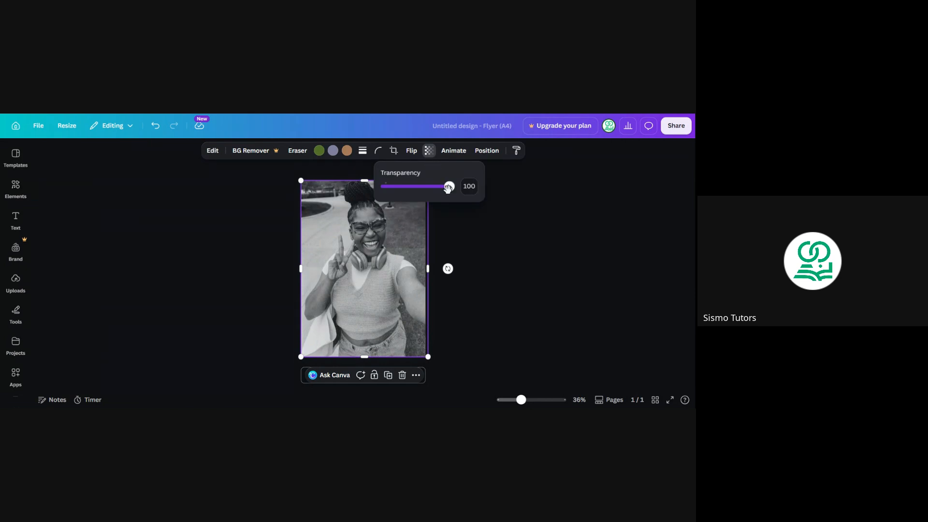
mouse_move(449, 186)
mouse_down()
mouse_move(423, 187)
mouse_move(441, 197)
mouse_up()
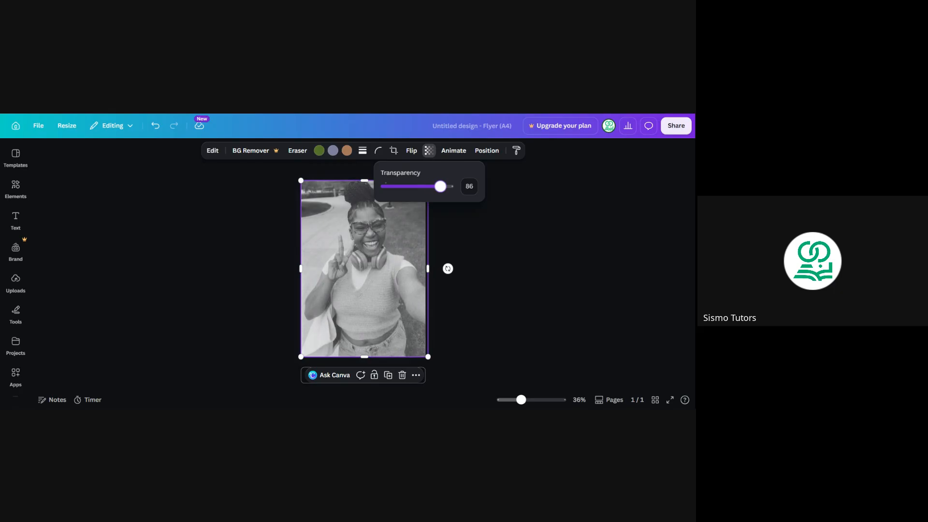
click(467, 186)
text(80)
key(Return)
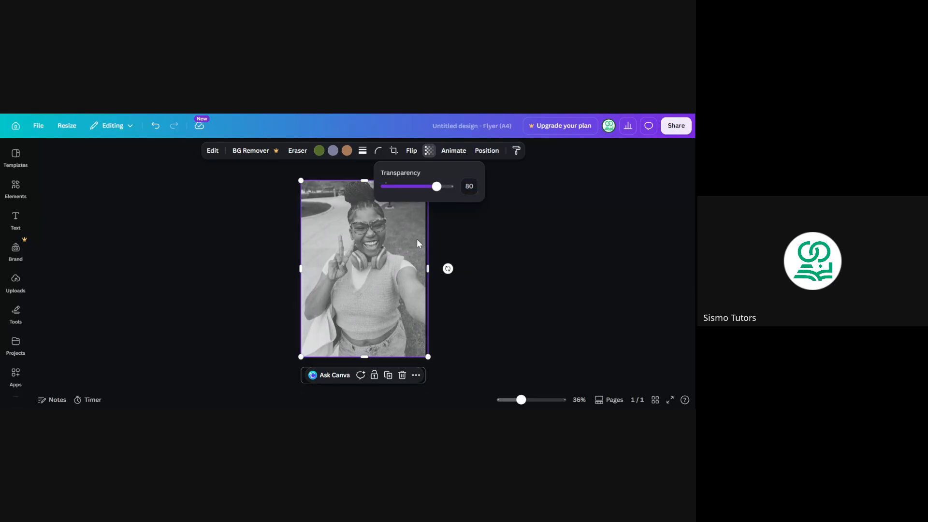
Move the grain overlay back up to align with the full page and deselect it.
click(381, 290)
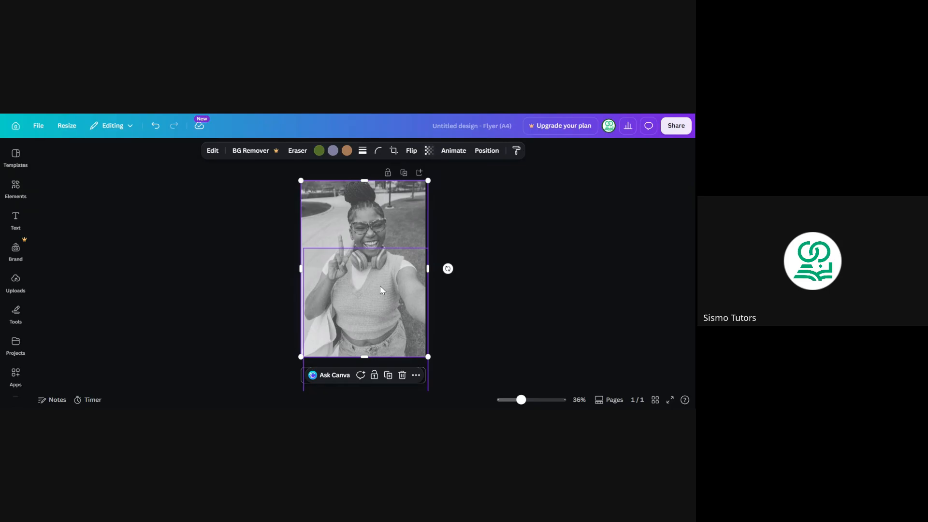
click(380, 288)
drag(379, 279, 377, 217)
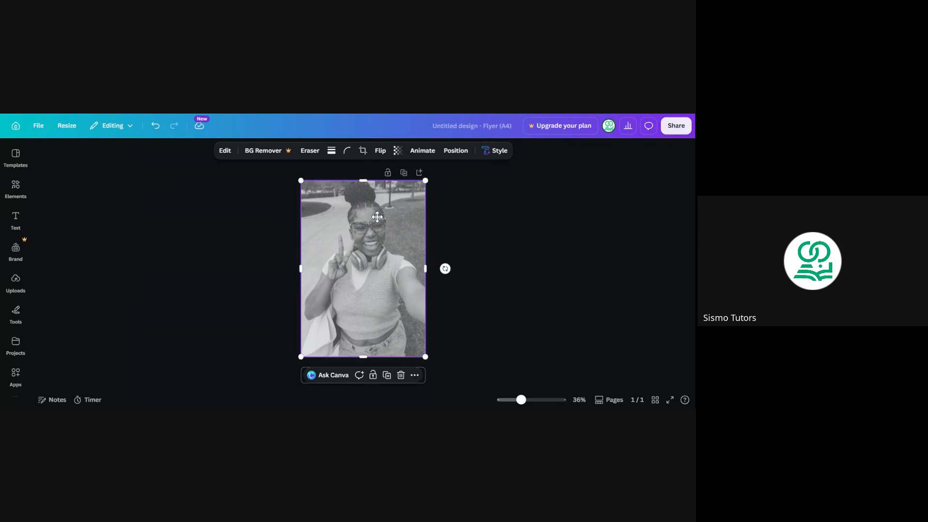
click(457, 233)
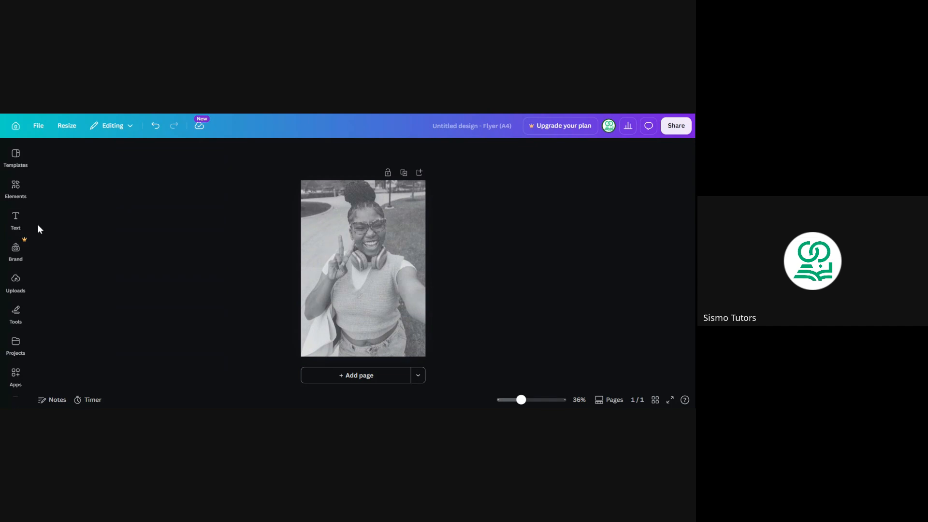
Add a subheading with the artist's first name followed by "is a pop artist blending melodies with her instrument".
click(16, 220)
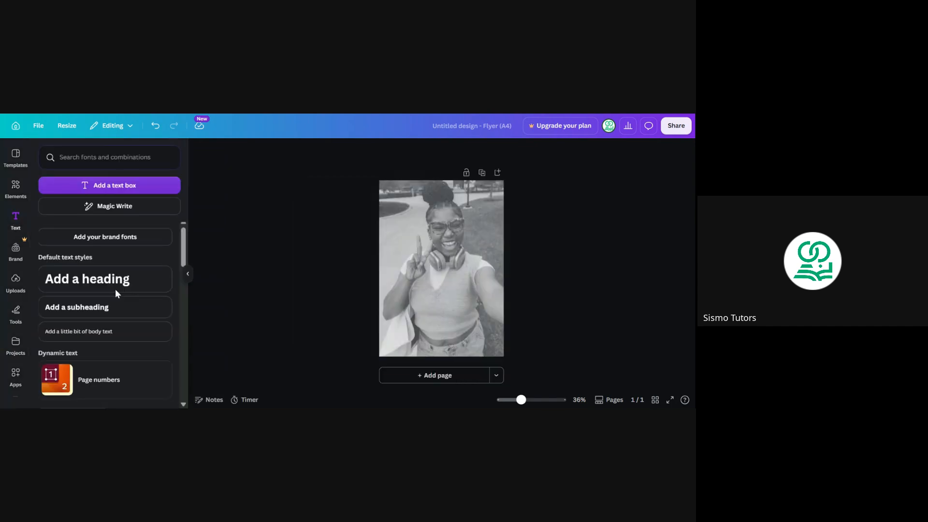
click(116, 309)
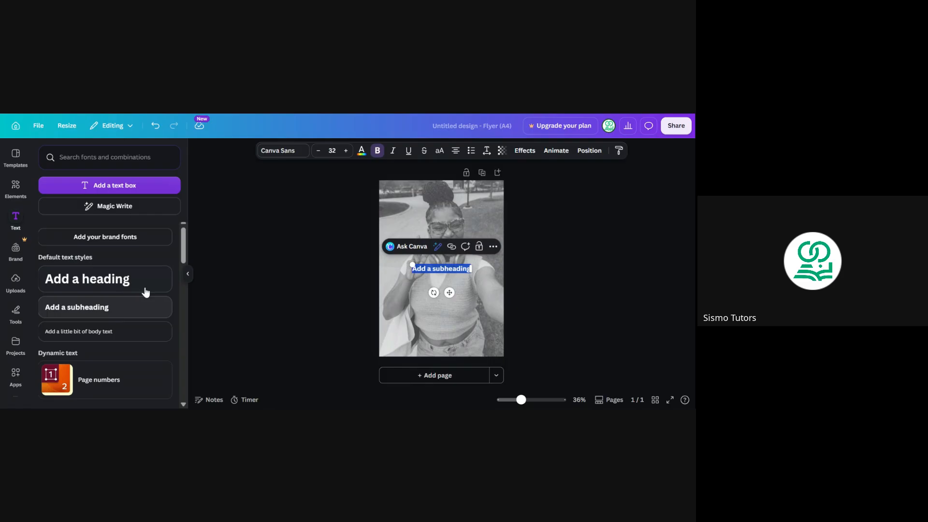
click(187, 273)
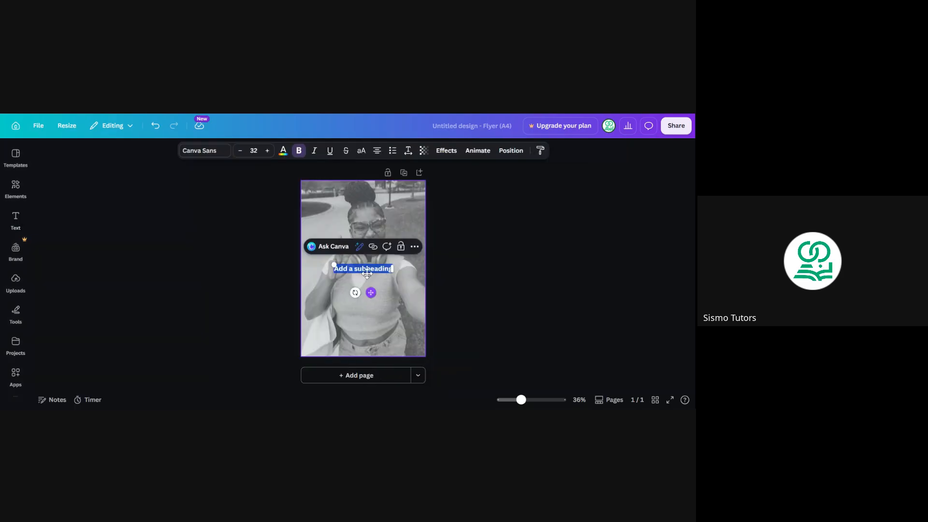
click(381, 113)
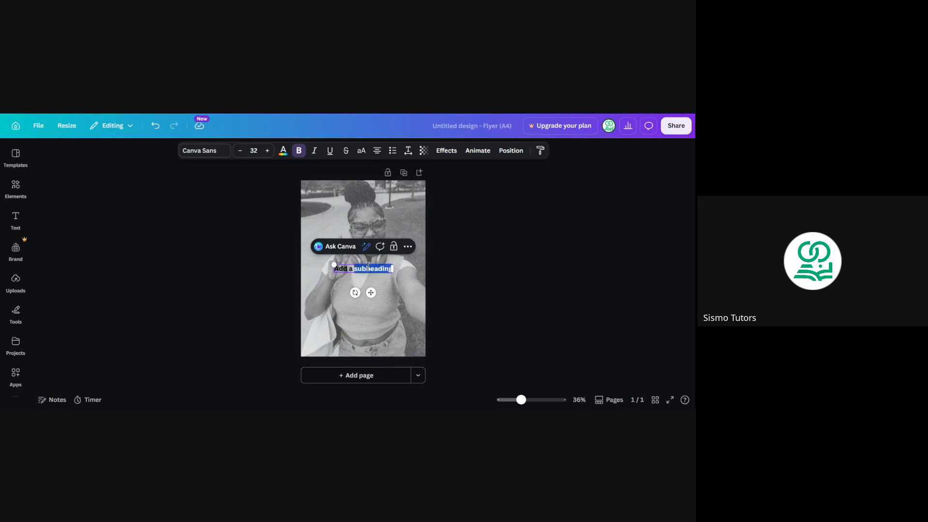
key(BackSpace)
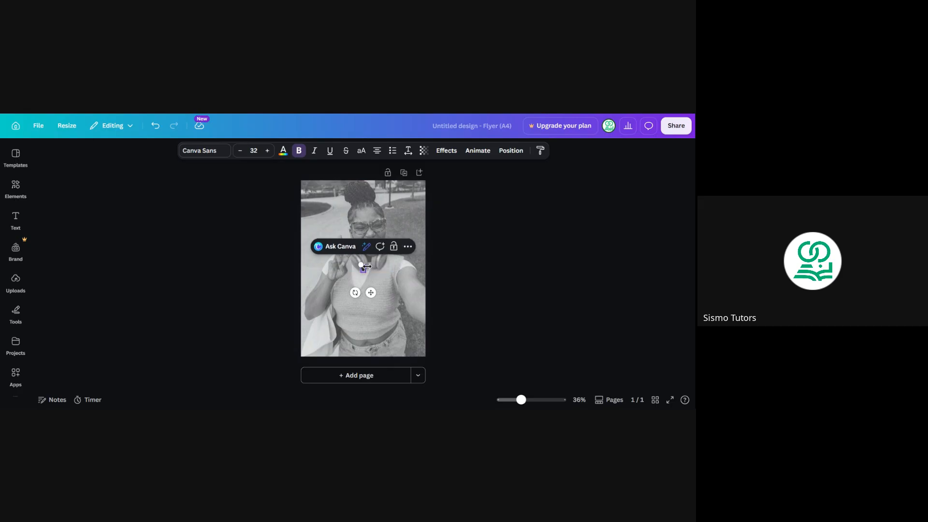
text(Vivian is a pop artist)
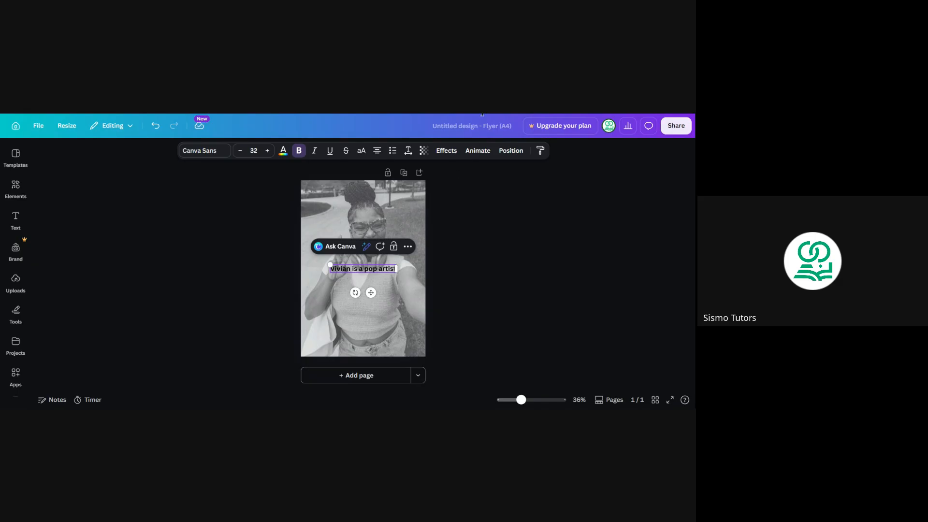
text(  b)
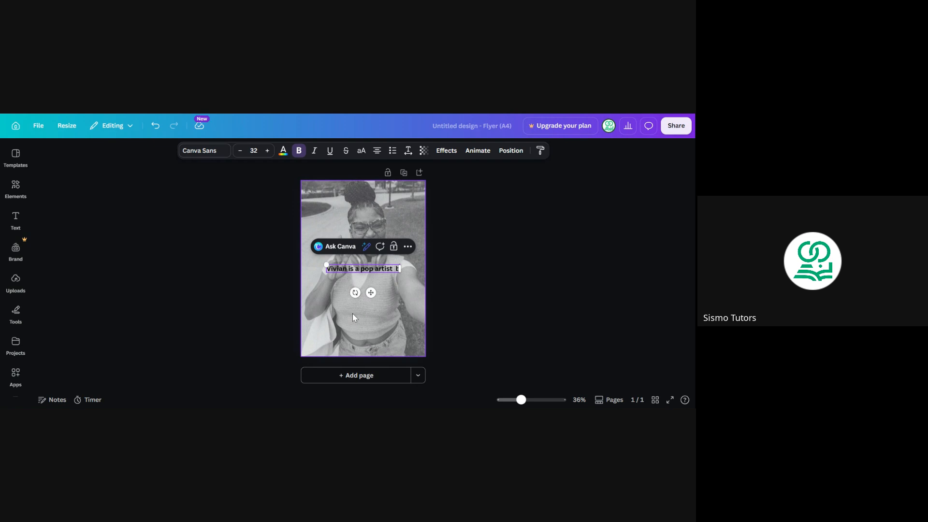
text(lernding)
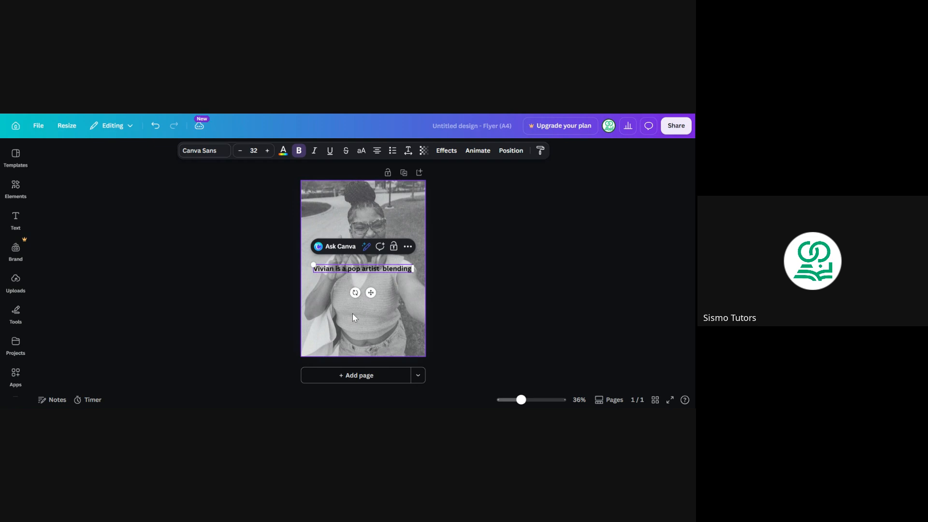
text( melodie)
text(s)
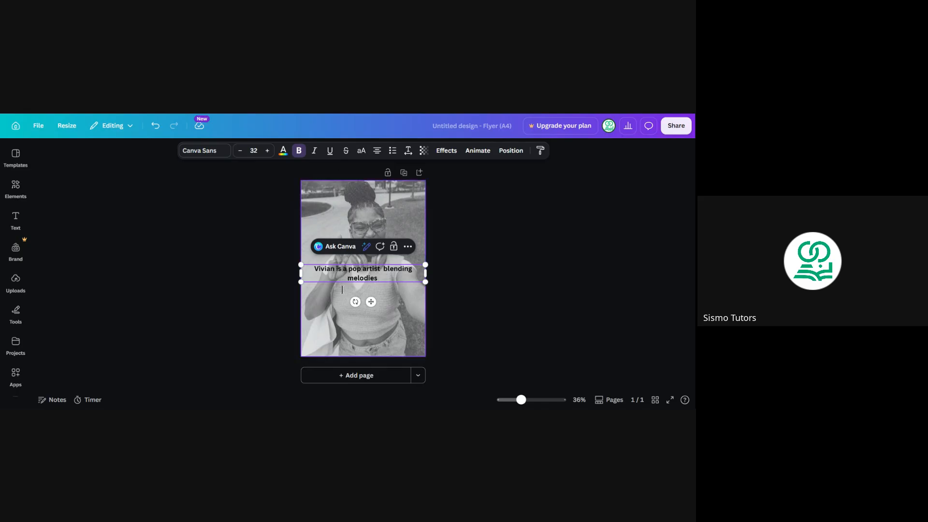
text(with her instrument)
click(456, 293)
Narrow the caption's text box to wrap onto three lines, then shrink it to size 19.4 and place it over the woman's lower torso.
click(416, 272)
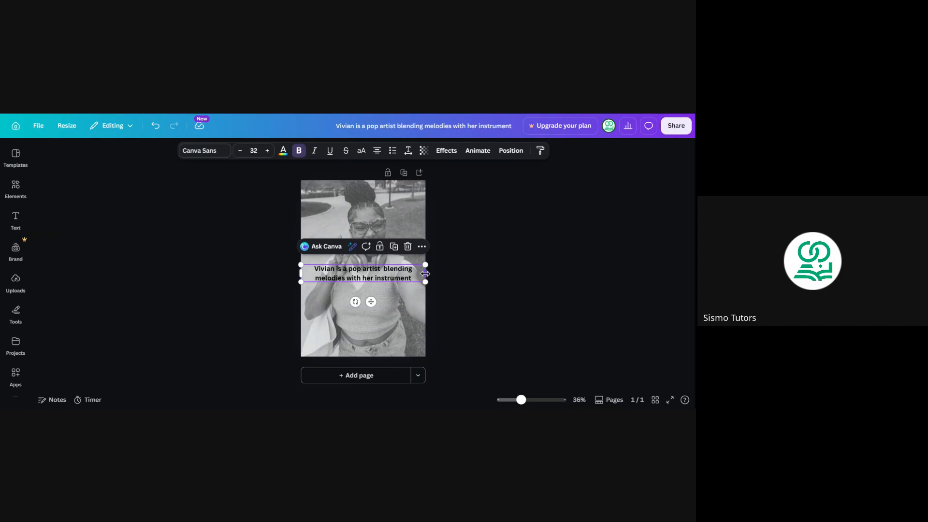
drag(426, 274, 372, 275)
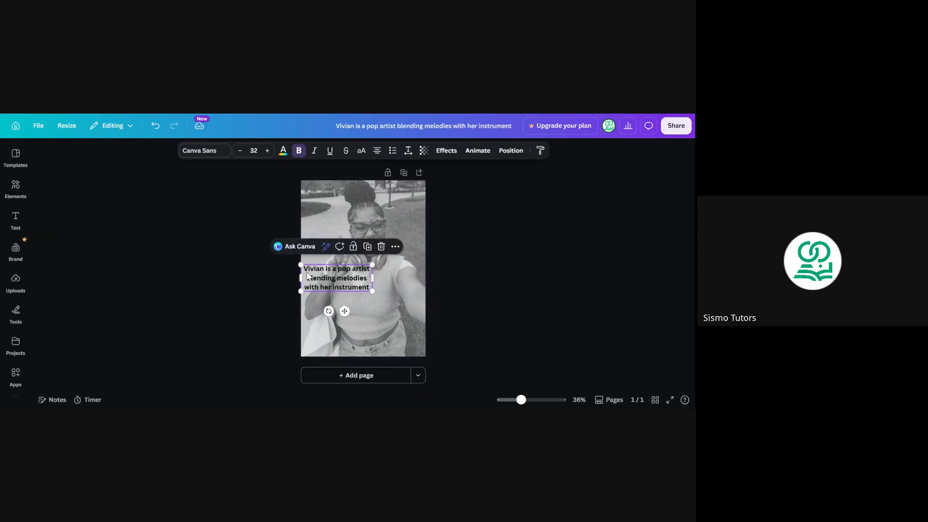
drag(301, 265, 371, 314)
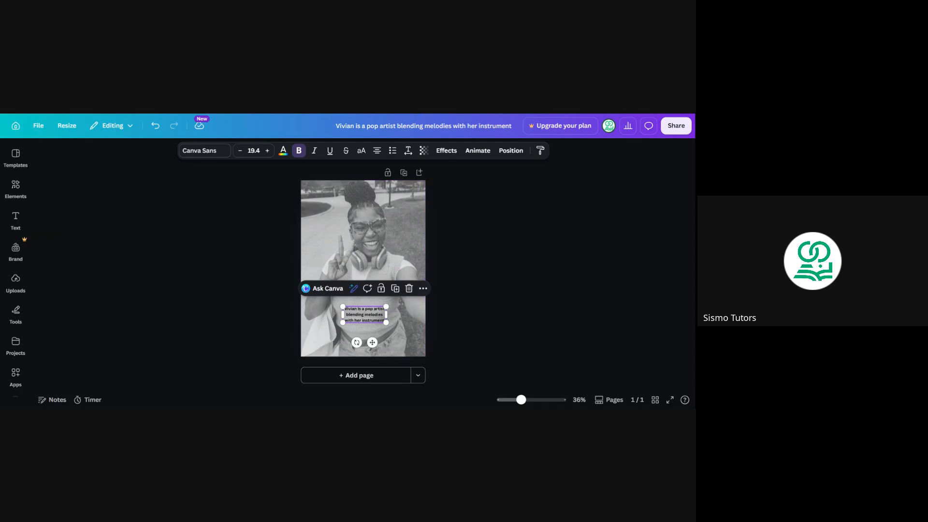
Colour the whole caption white and enlarge it to font size 26.5, centred over the woman's lower torso.
double_click(366, 310)
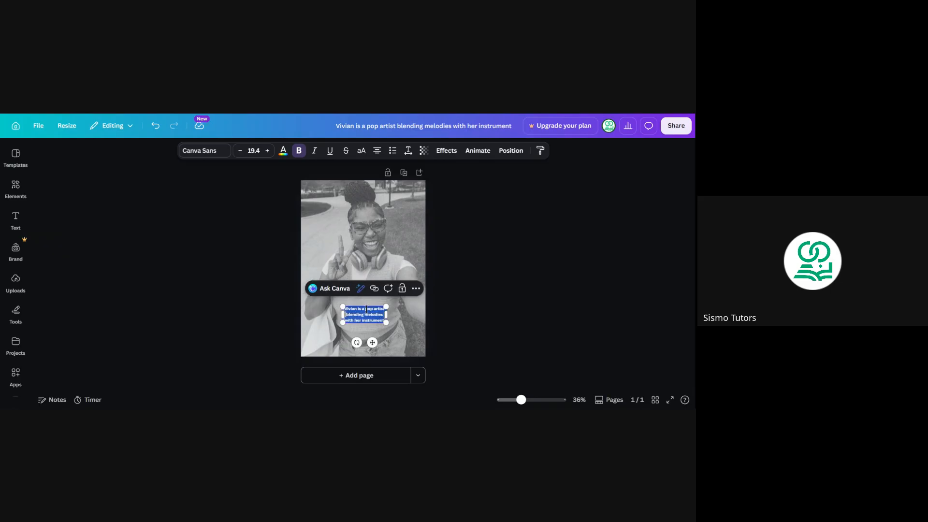
click(283, 152)
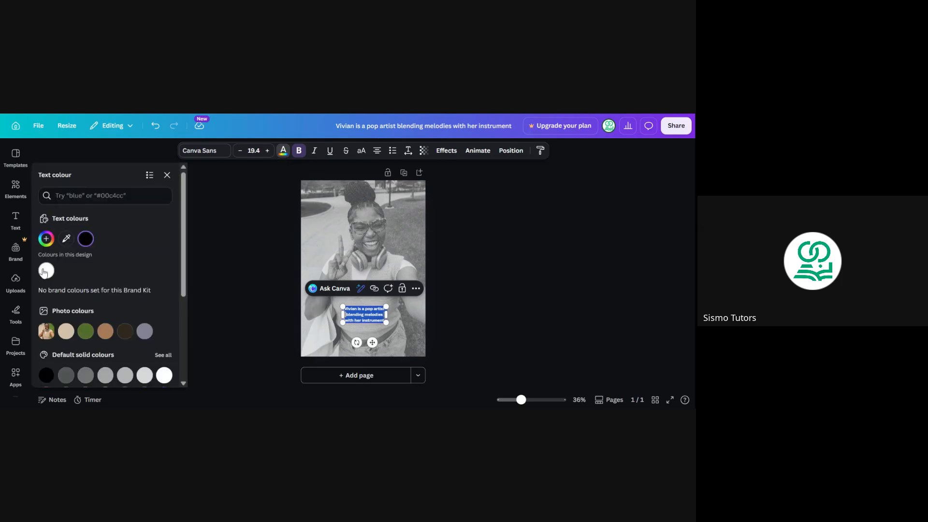
click(455, 237)
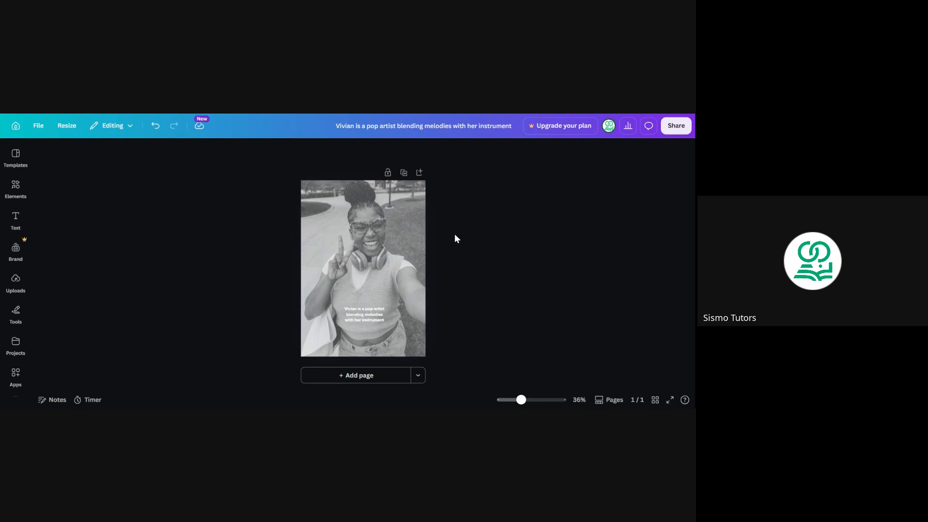
click(365, 314)
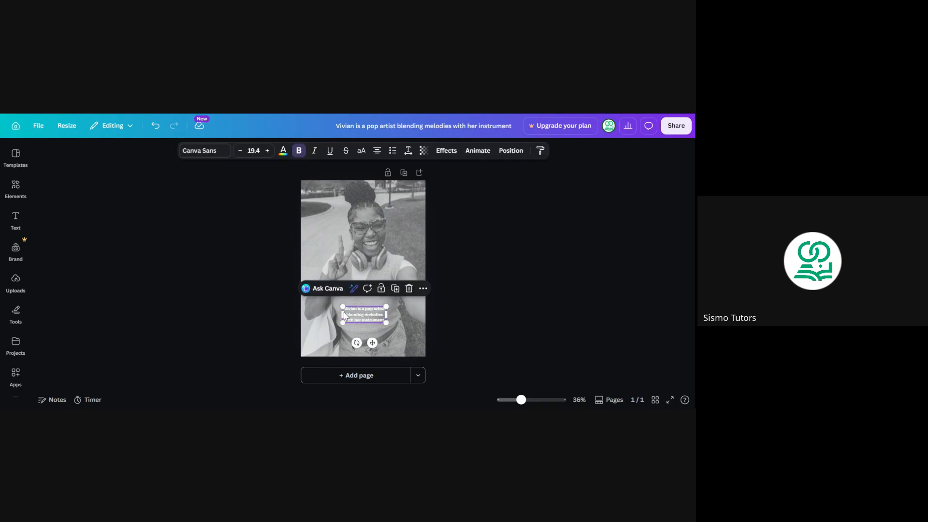
drag(343, 306, 366, 312)
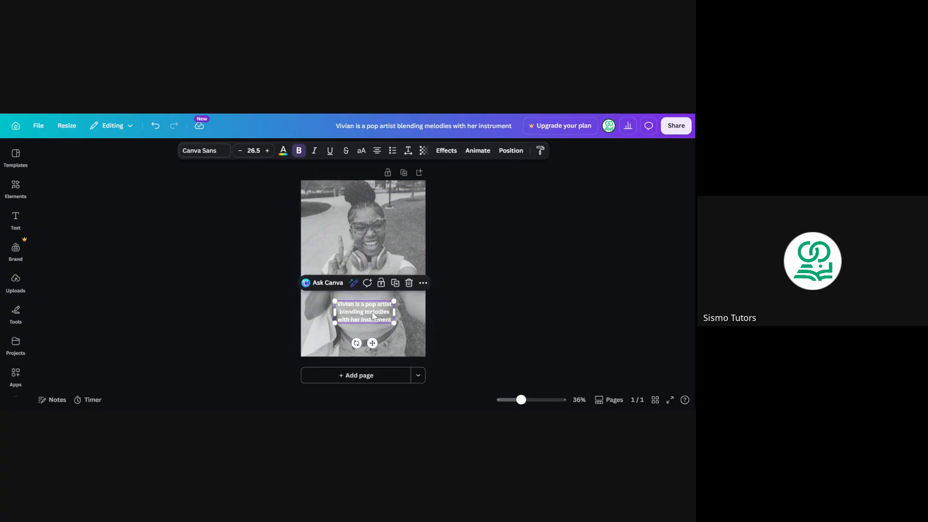
click(478, 286)
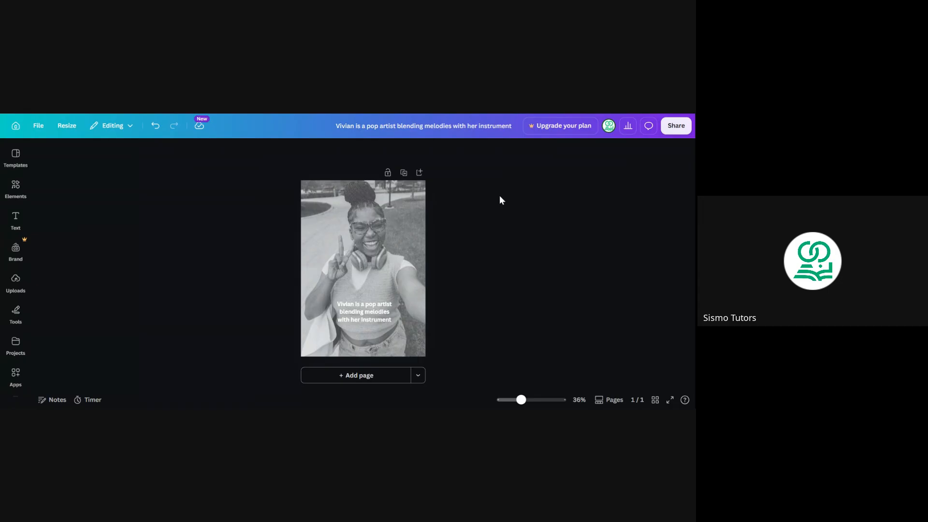
click(371, 231)
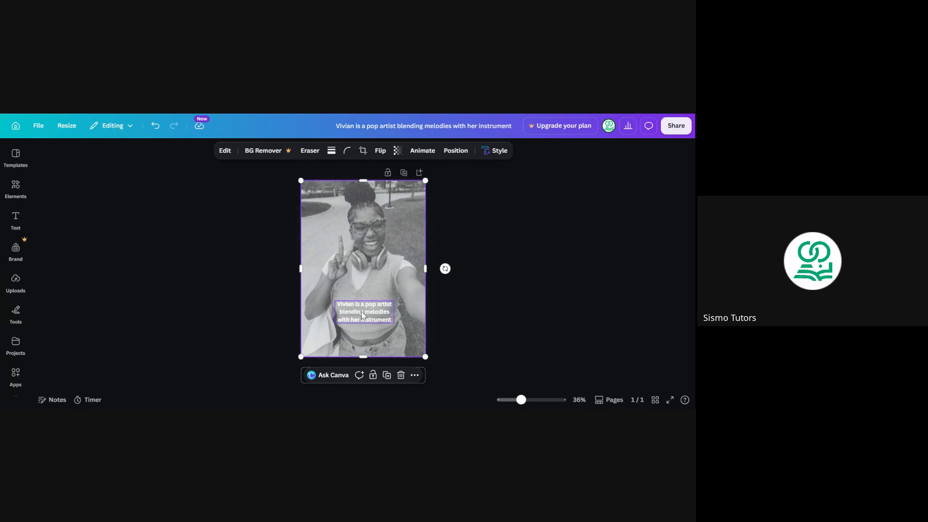
click(460, 243)
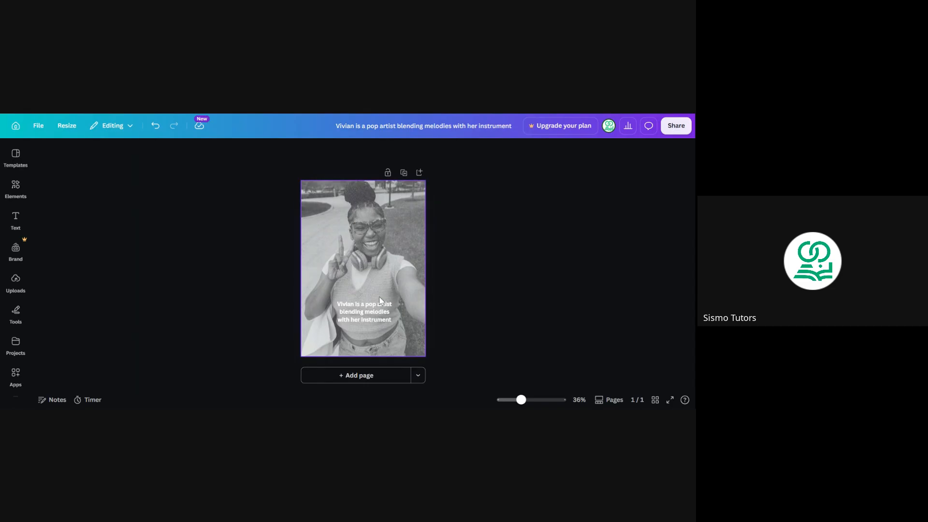
click(368, 310)
double_click(367, 306)
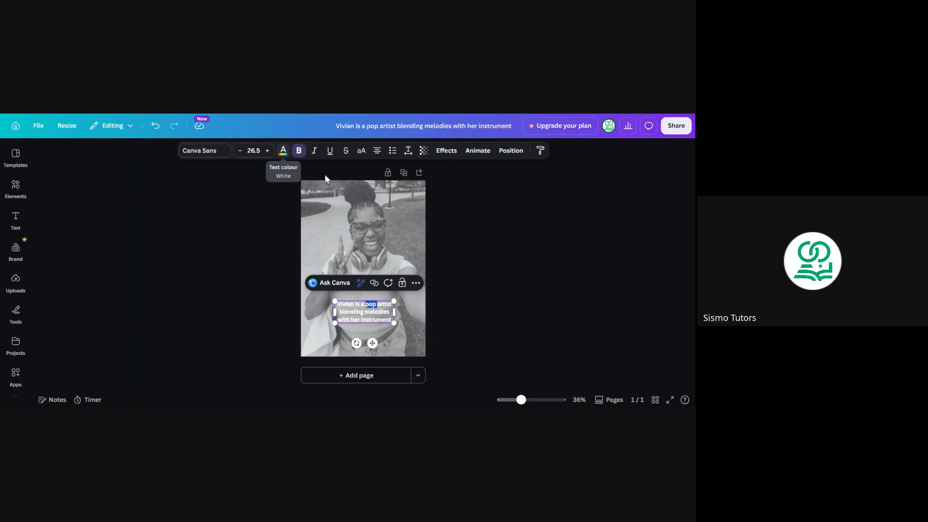
click(491, 249)
Colour only the artist's name at the start of the caption bright red.
click(369, 308)
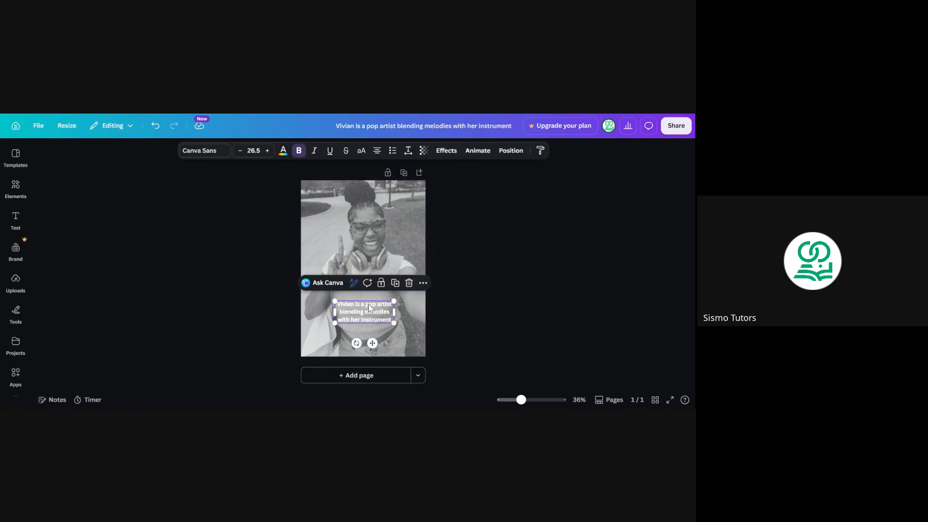
double_click(345, 305)
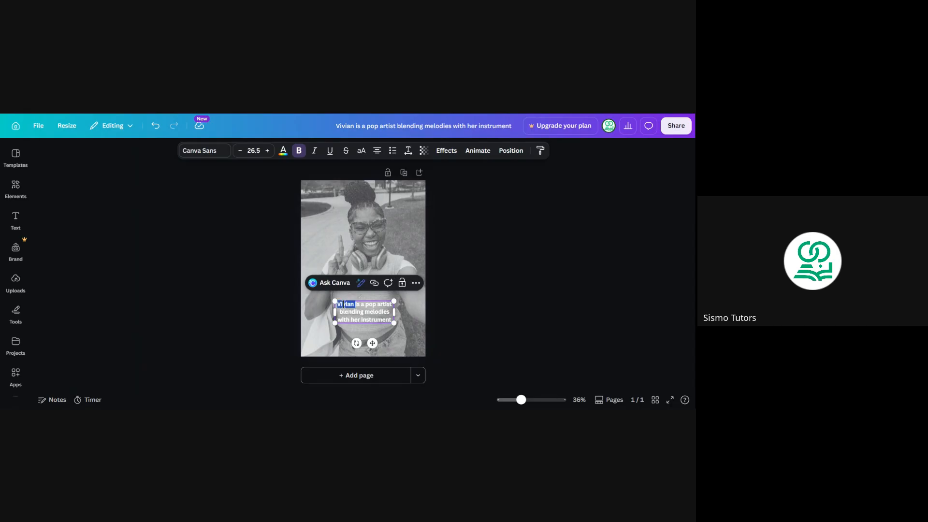
click(284, 151)
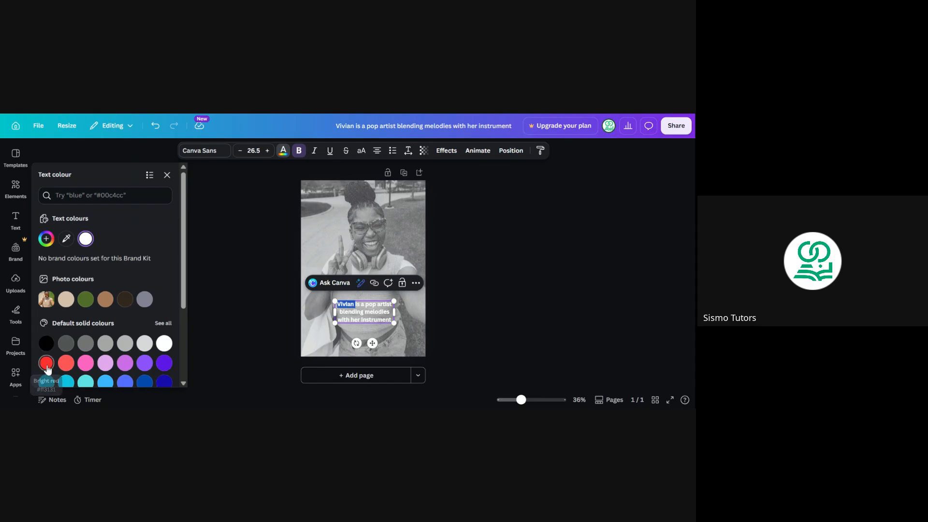
click(47, 363)
click(457, 261)
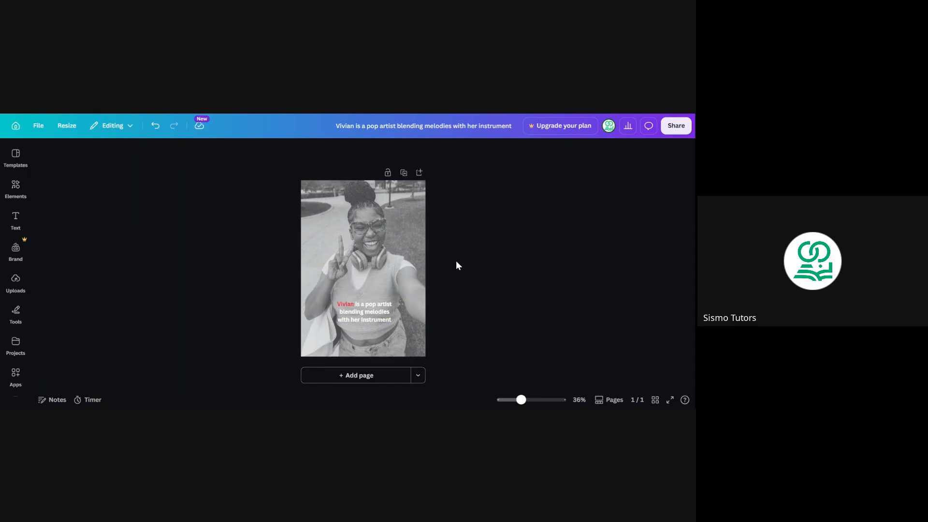
Colour the word "melodies" in the caption the same red and deselect the text.
click(374, 317)
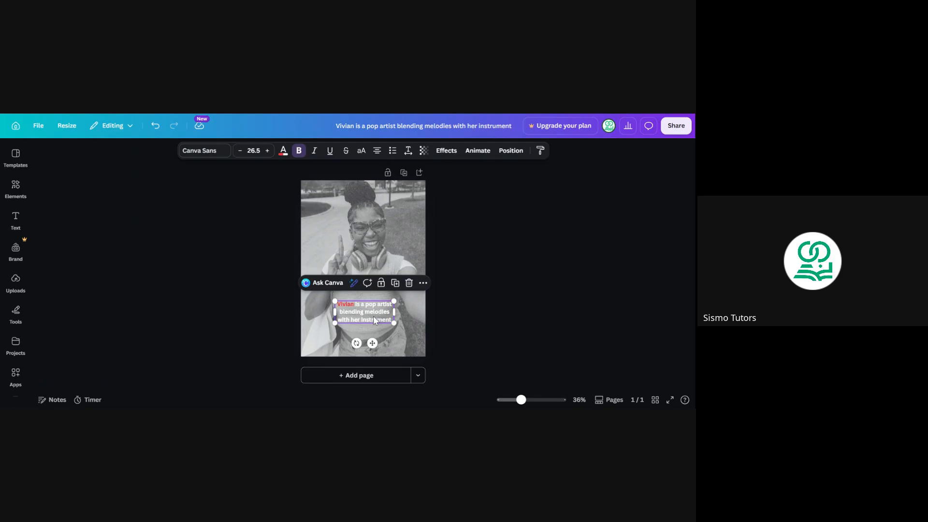
double_click(377, 312)
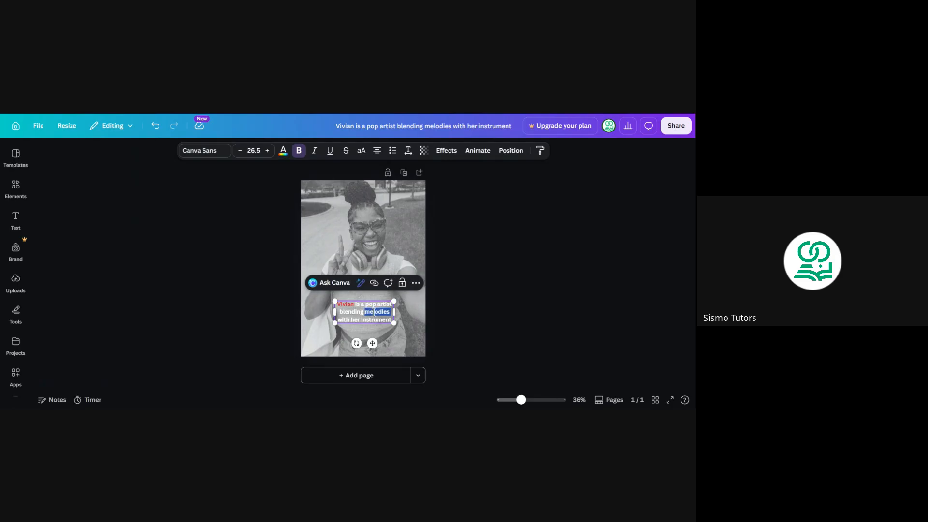
click(285, 150)
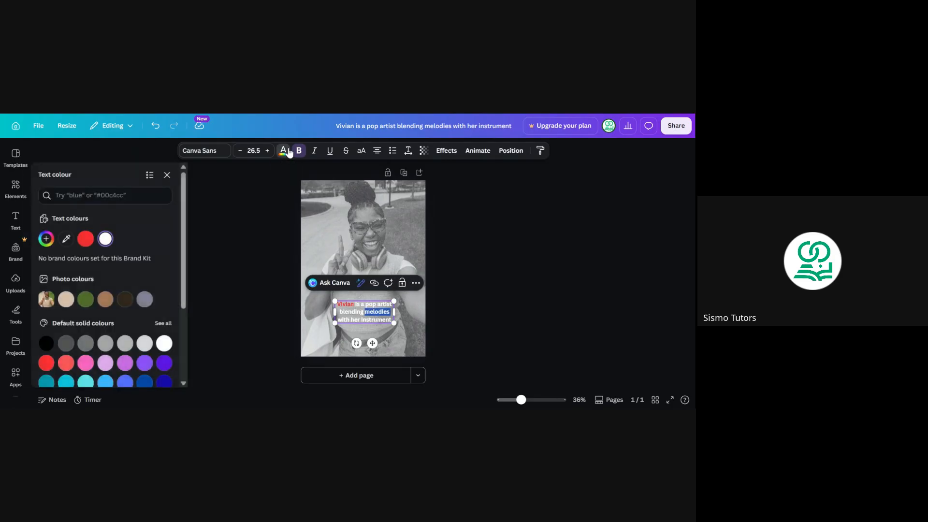
click(83, 242)
click(462, 232)
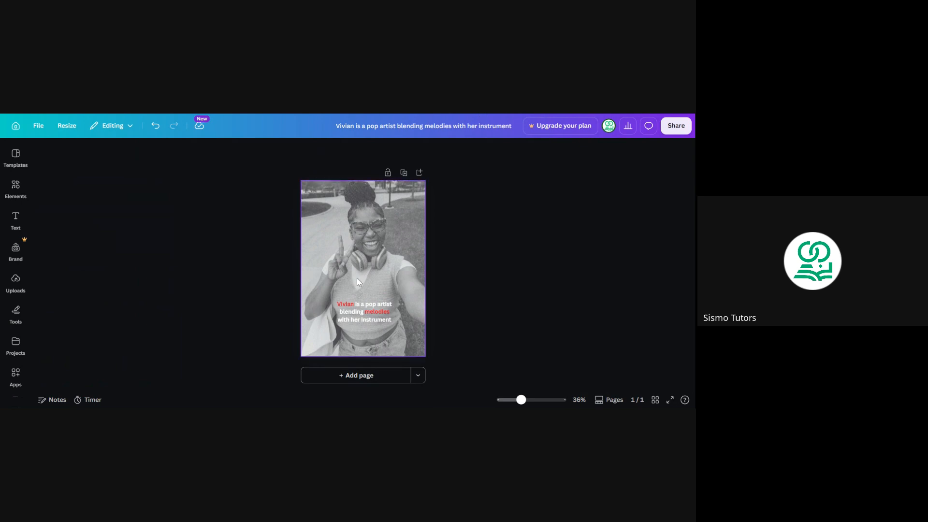
click(349, 323)
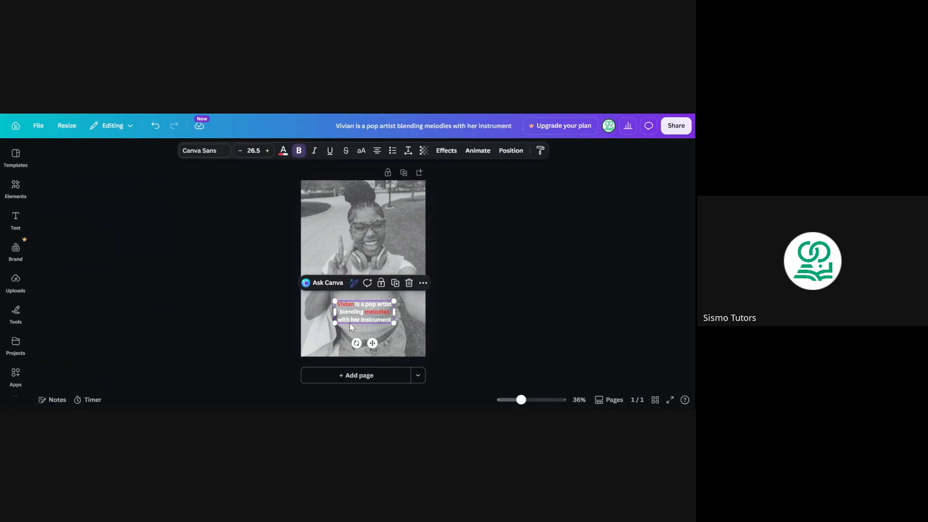
click(492, 245)
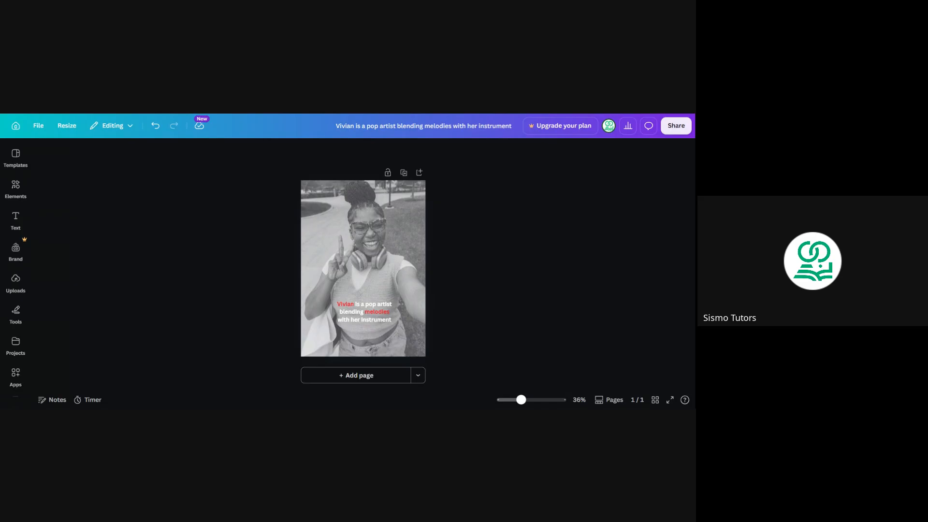
Add the recently used colour photo of the woman and enlarge it to cover the whole page.
click(17, 189)
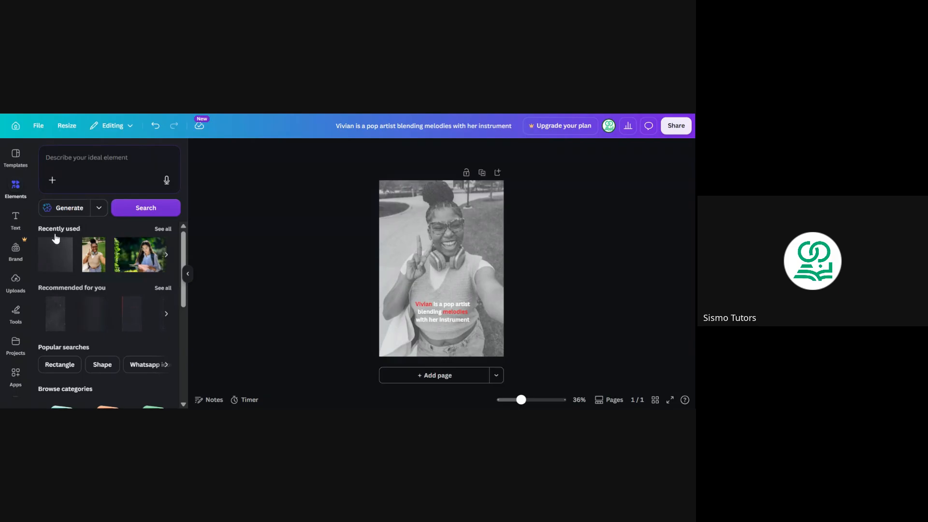
click(93, 265)
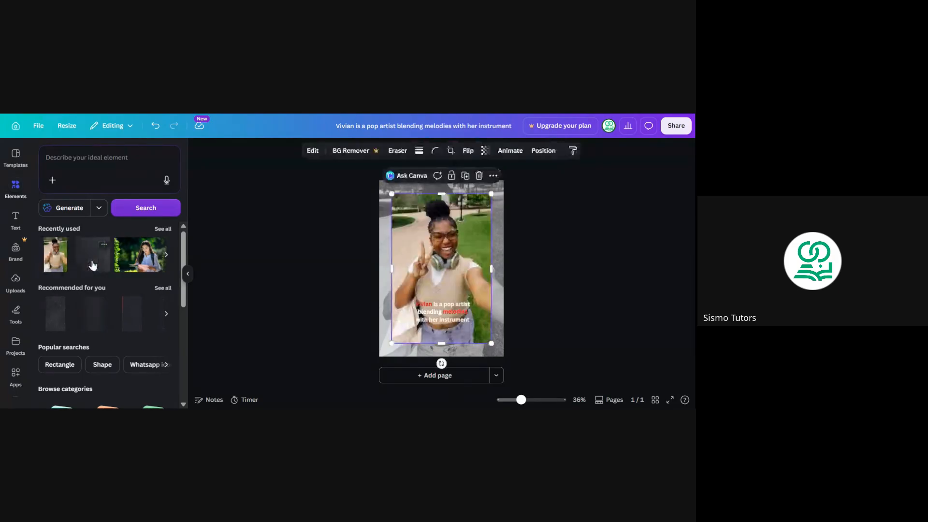
click(188, 274)
drag(360, 263, 348, 250)
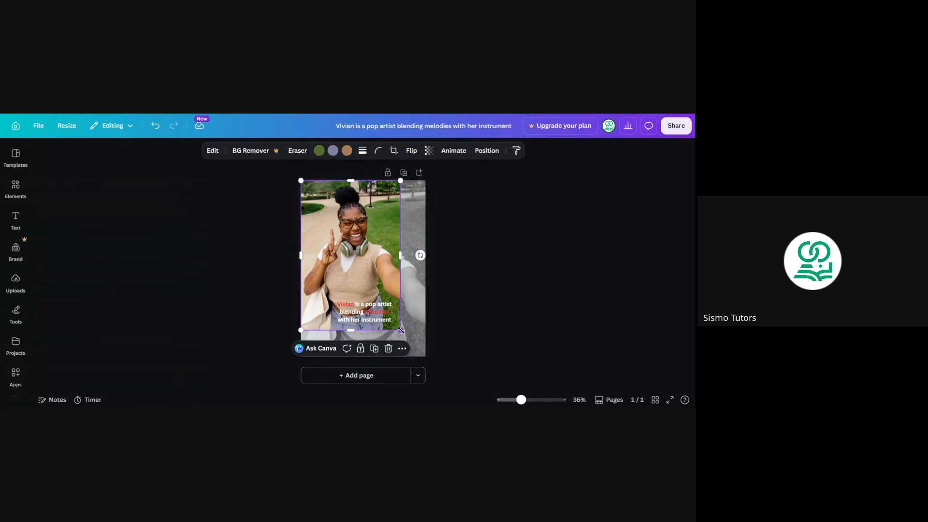
drag(406, 329, 426, 358)
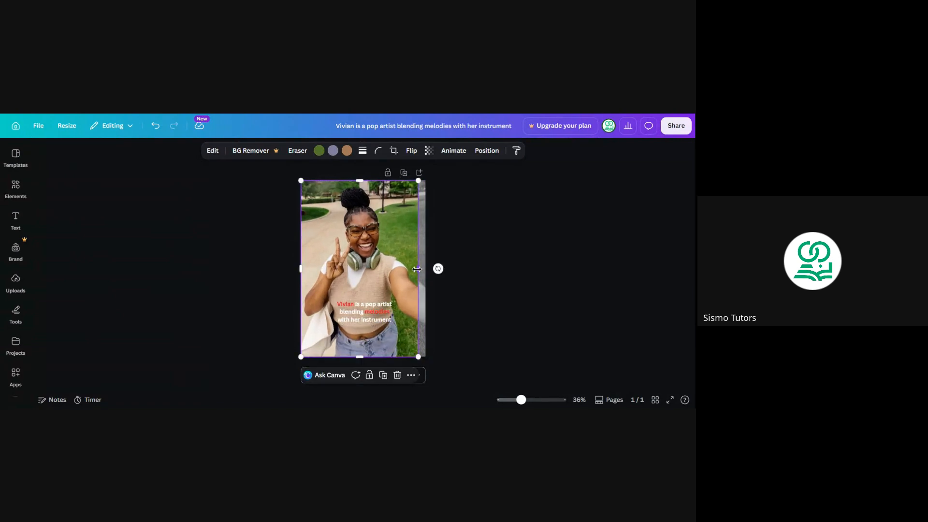
drag(417, 269, 425, 269)
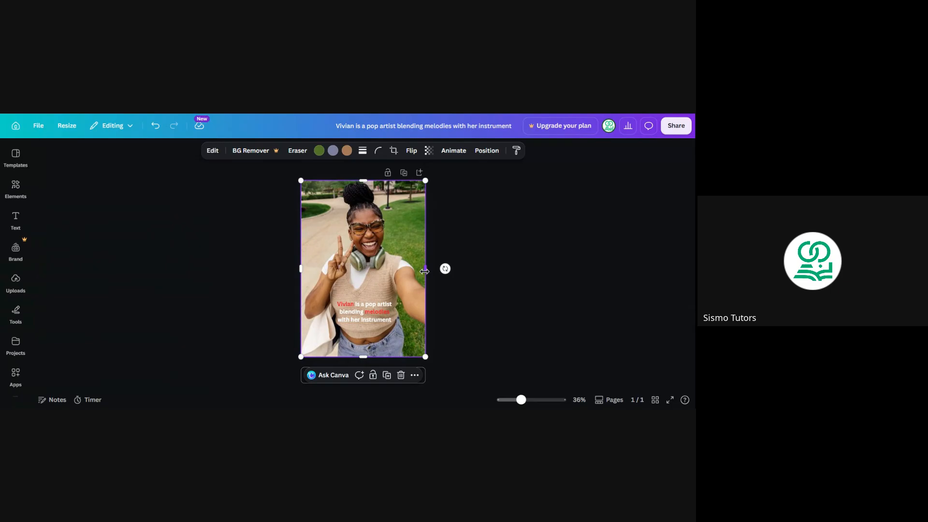
click(473, 246)
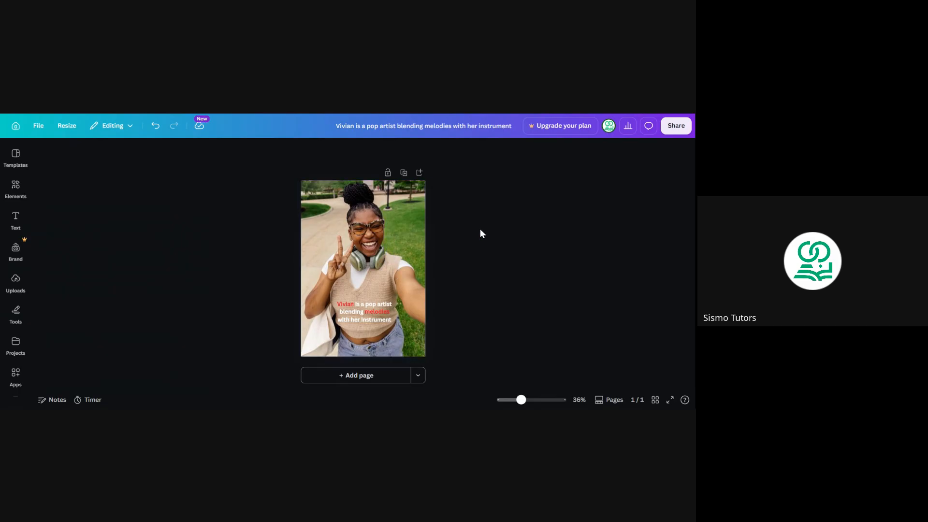
Try cropping the colour photo's right side, undo the last size changes and delete the photo from the page.
click(372, 245)
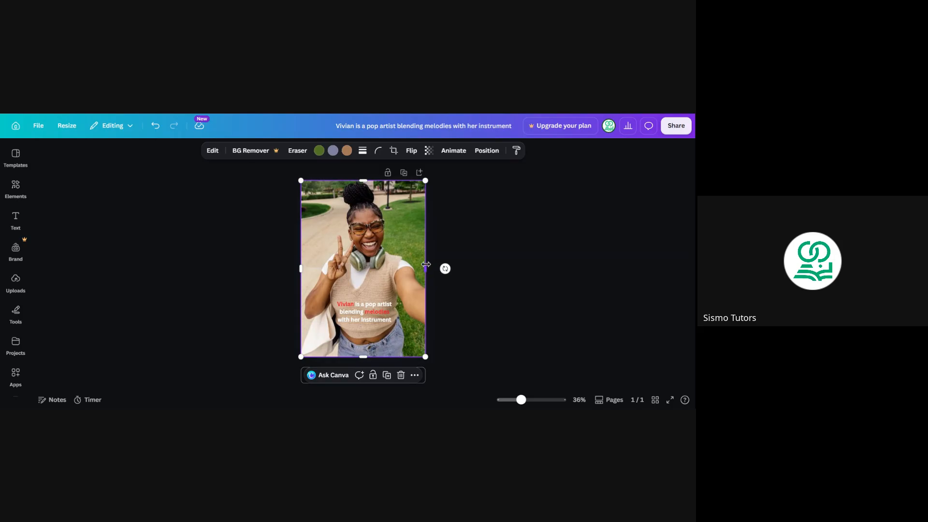
drag(426, 264, 404, 266)
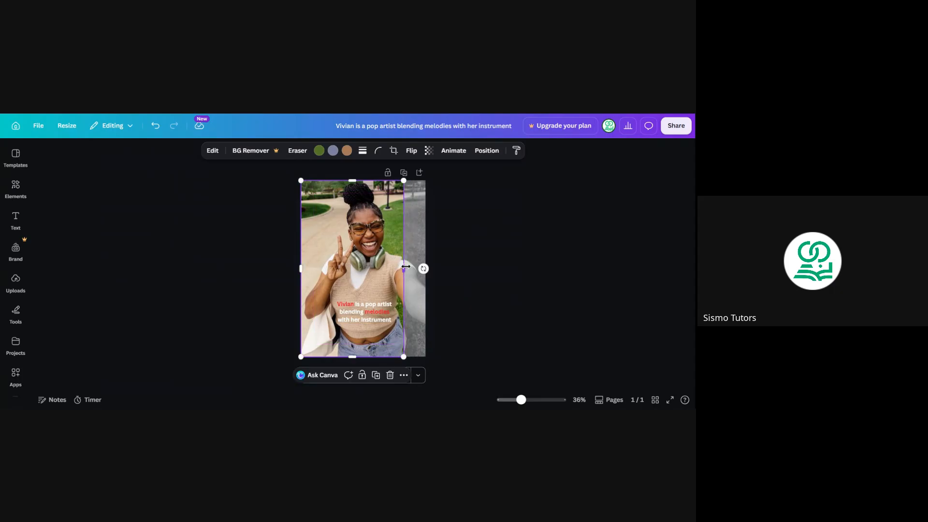
key(ctrl+z)
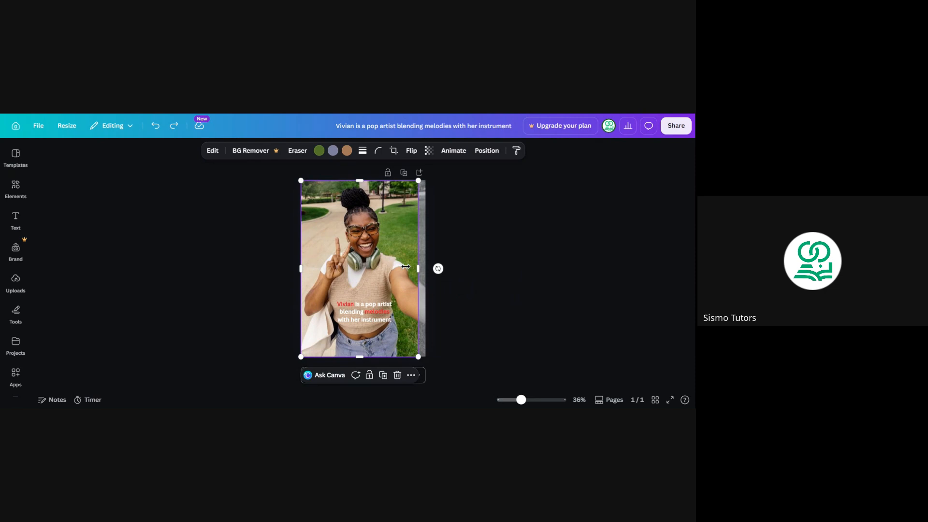
key(ctrl+z)
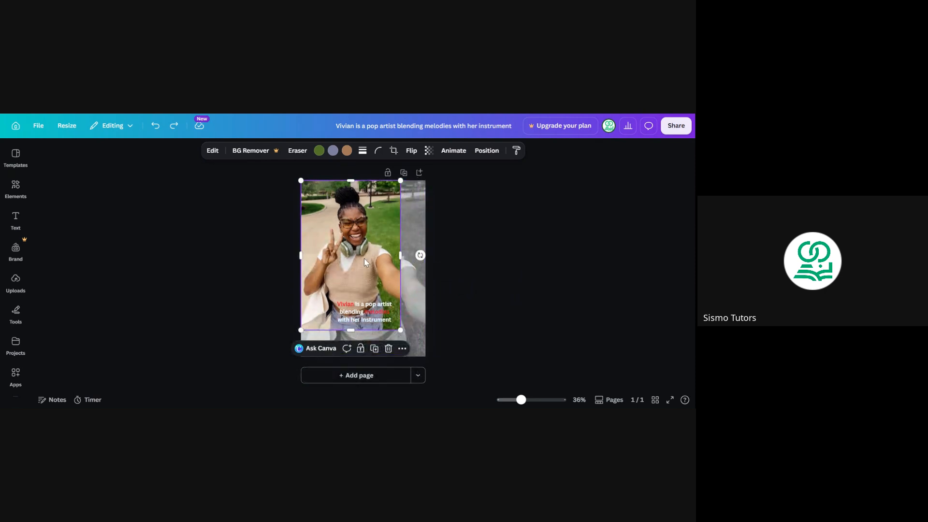
click(388, 349)
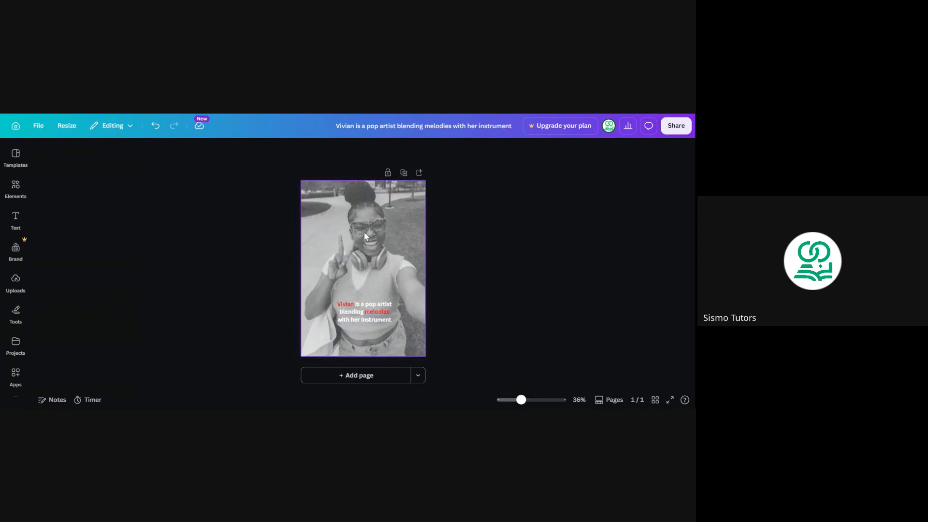
Add the woman's colour photo again, align it to the page's top-left corner and stretch it over the full page beneath the caption.
click(21, 184)
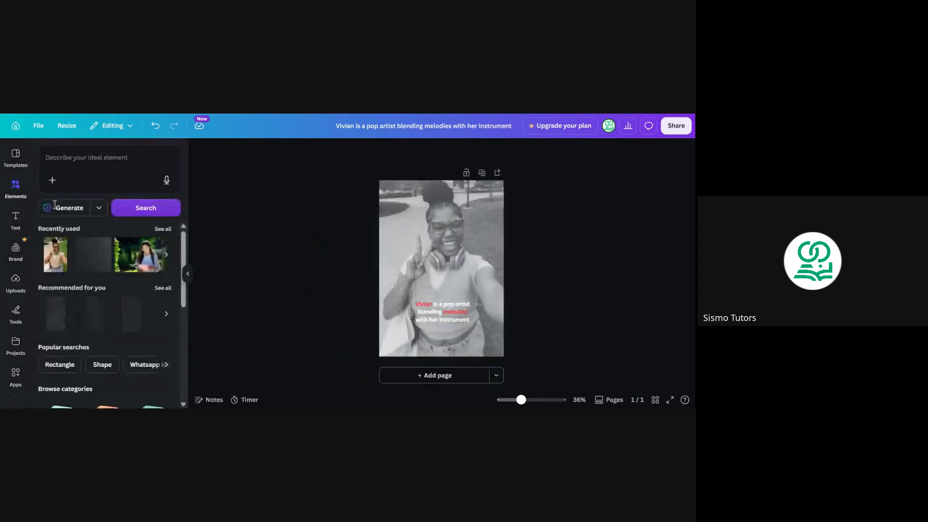
click(55, 259)
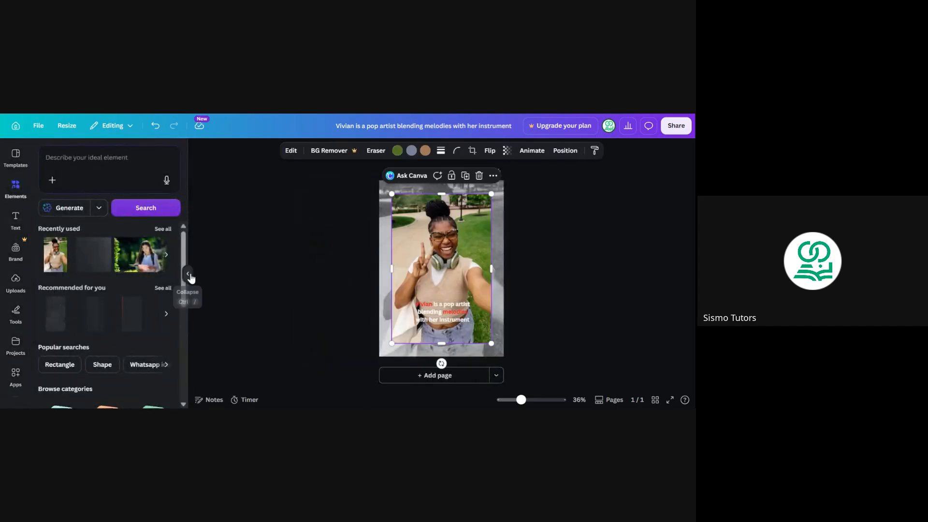
click(188, 274)
drag(369, 250, 360, 236)
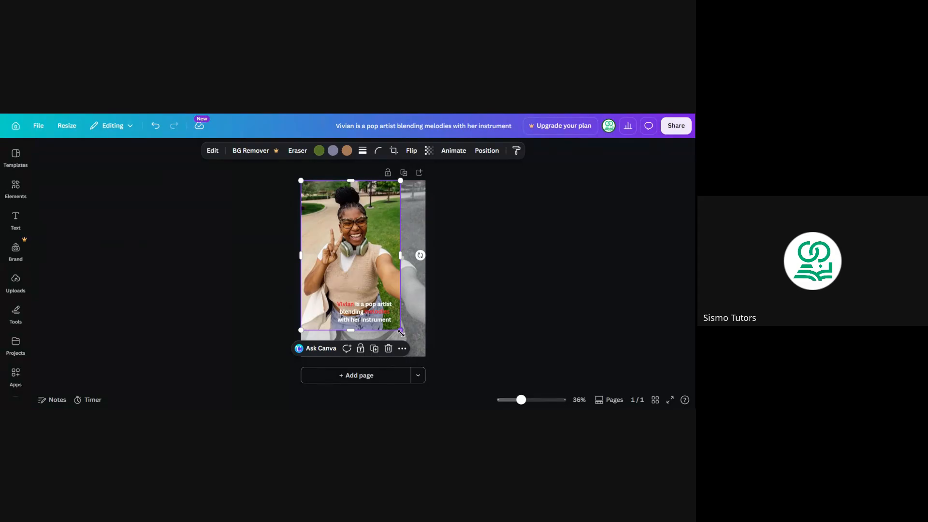
drag(401, 331, 427, 351)
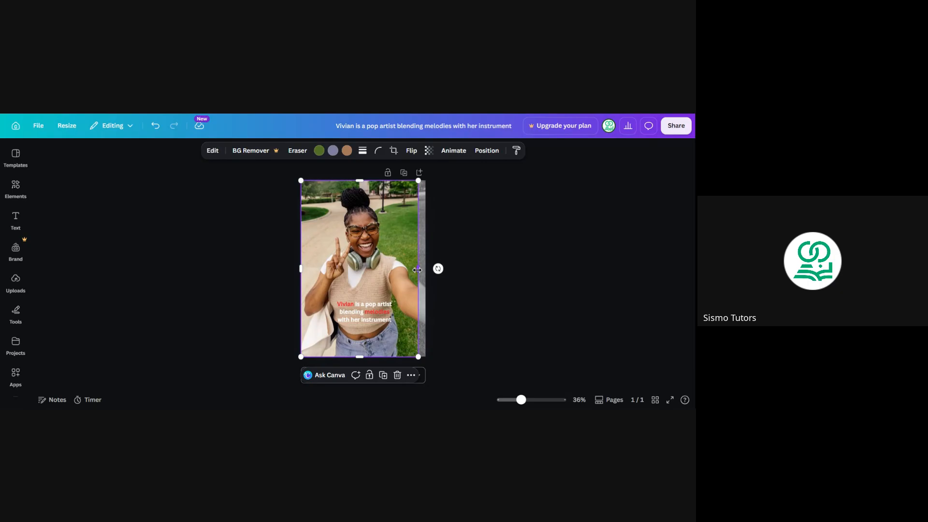
drag(417, 269, 425, 270)
click(460, 228)
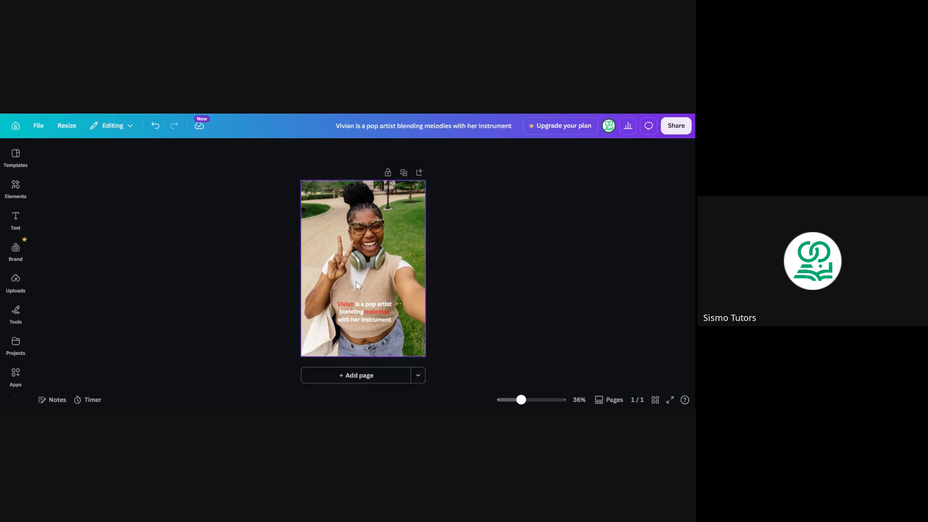
Crop the colour photo from its left side to about 137 mm wide, ending at the edge of the woman's face.
click(353, 248)
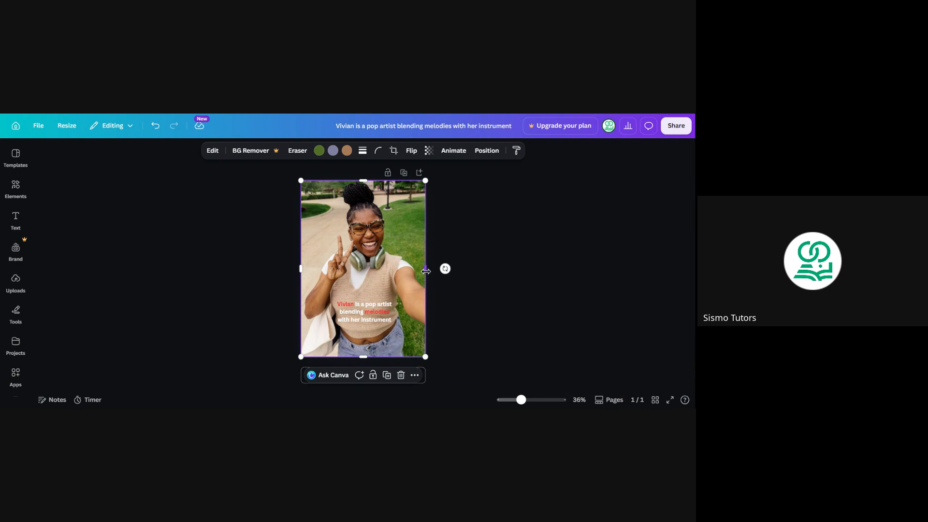
mouse_move(423, 271)
mouse_down()
mouse_move(367, 257)
mouse_move(438, 268)
mouse_move(425, 264)
mouse_up()
drag(302, 270, 343, 269)
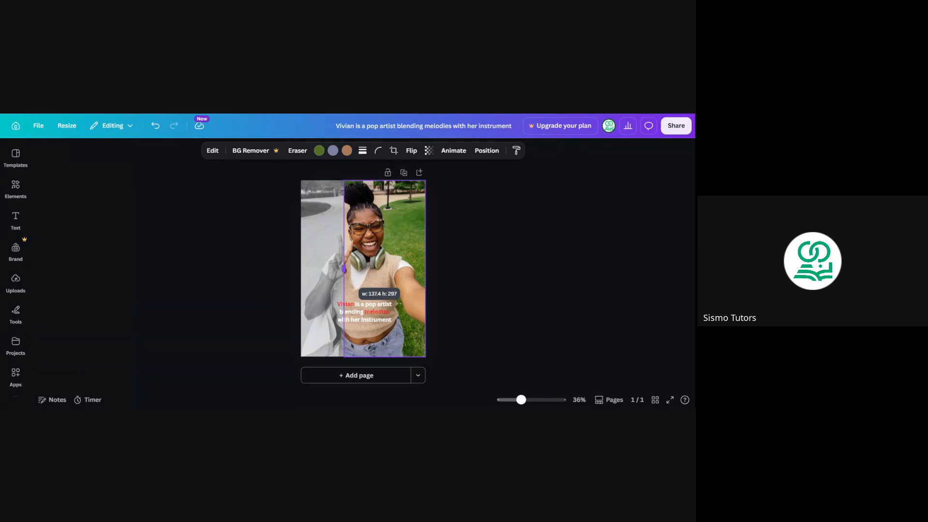
mouse_move(344, 269)
mouse_down()
mouse_move(334, 269)
mouse_move(344, 269)
mouse_up()
drag(345, 269, 345, 271)
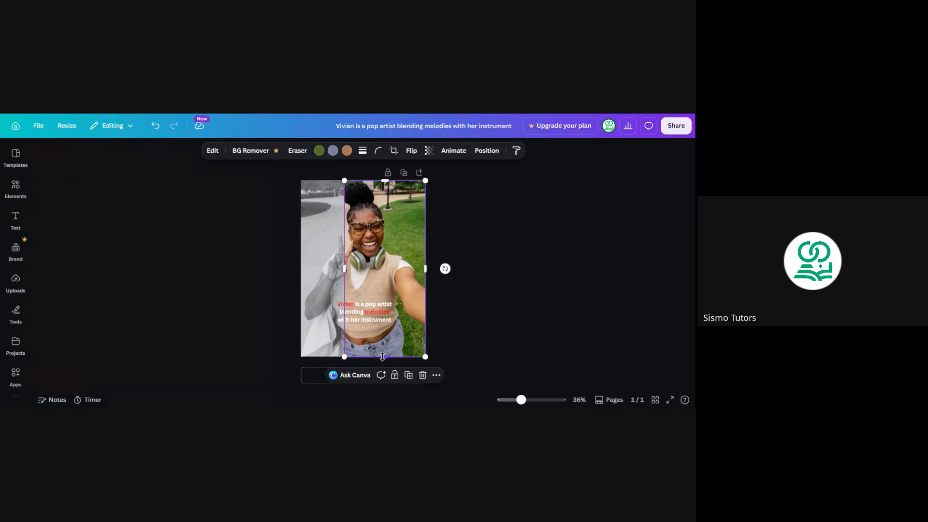
Crop the colour photo's bottom to about 186 mm high above the caption and its right side close to the woman's face.
drag(383, 357, 378, 291)
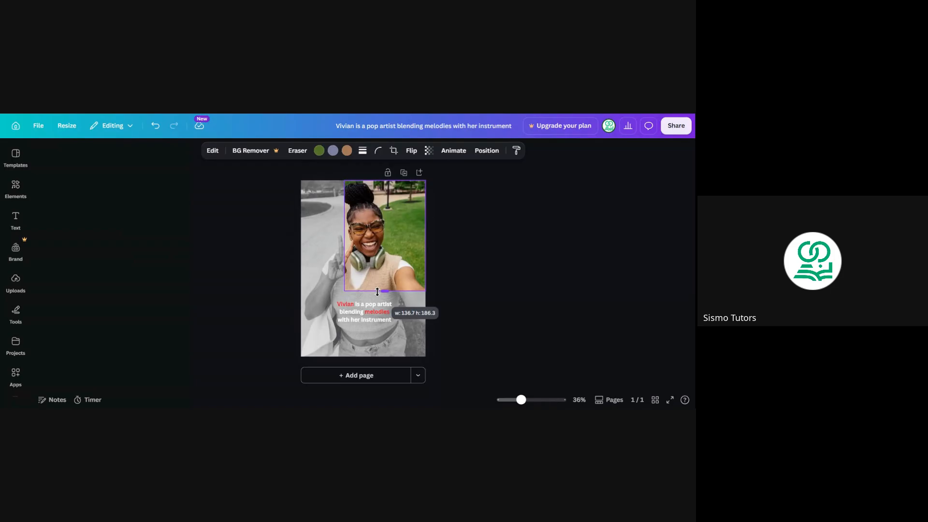
drag(384, 291, 385, 291)
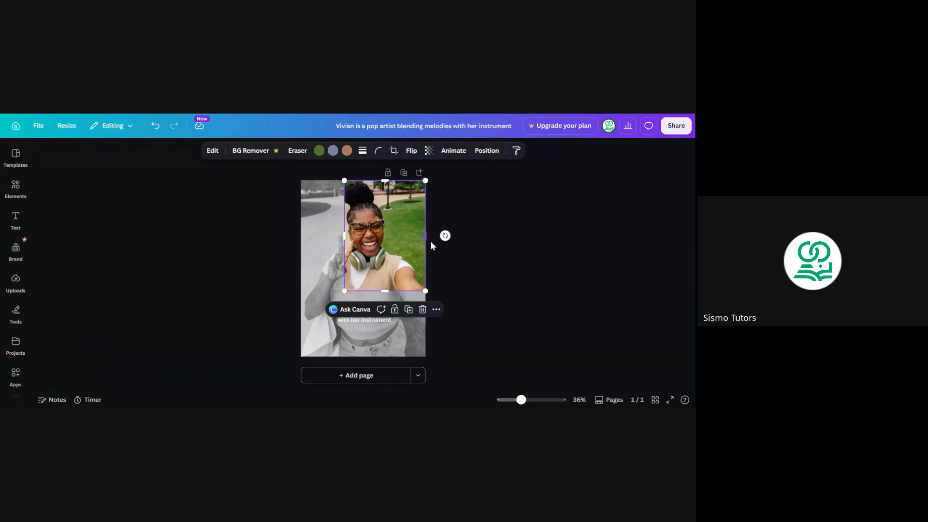
drag(426, 234, 388, 224)
click(483, 214)
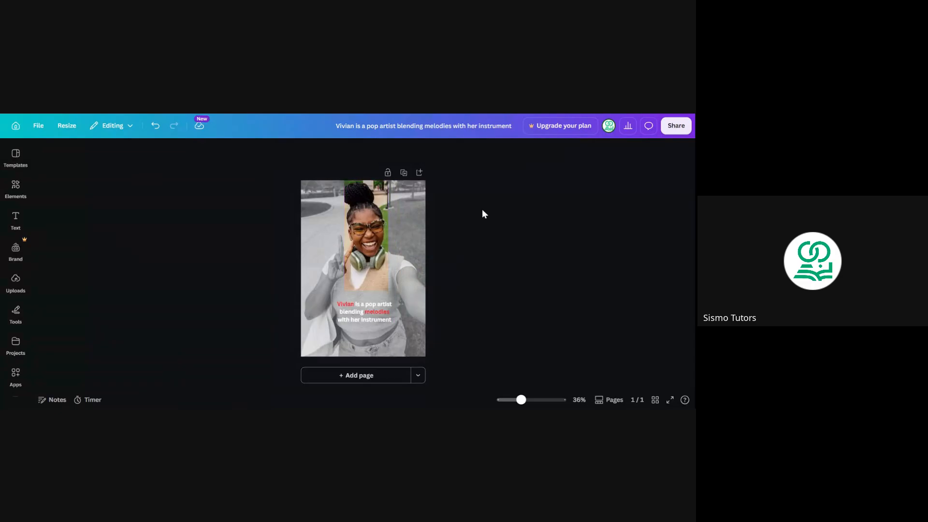
Extend the cropped colour photo's lower edge slightly downward to just above the caption and deselect it.
click(374, 233)
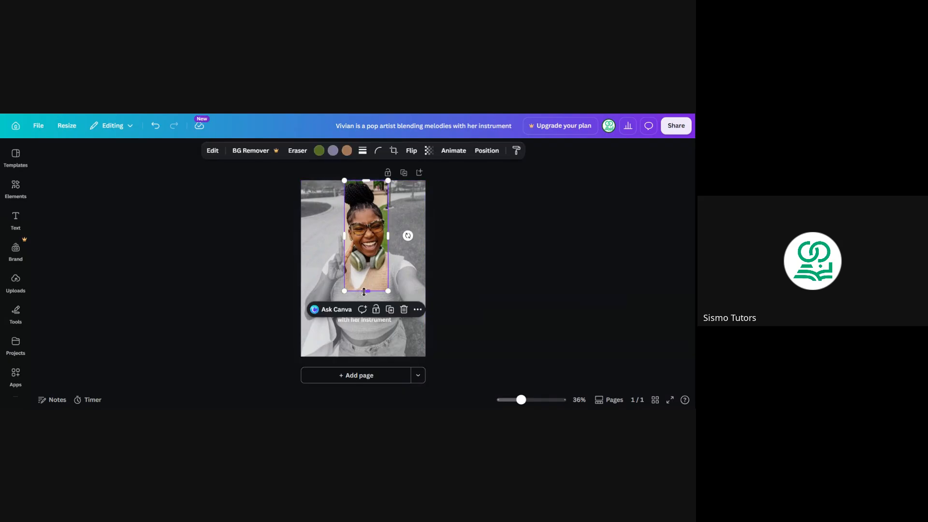
drag(366, 291, 364, 294)
click(489, 251)
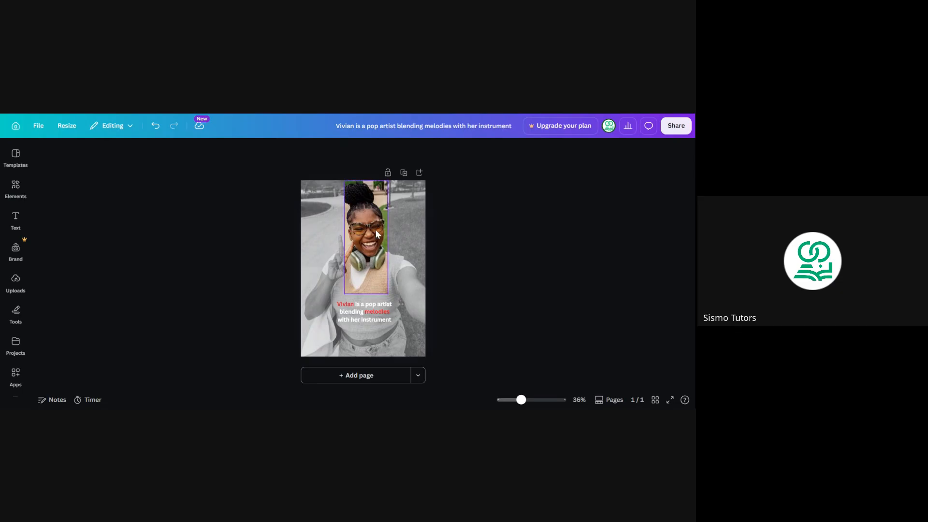
click(367, 249)
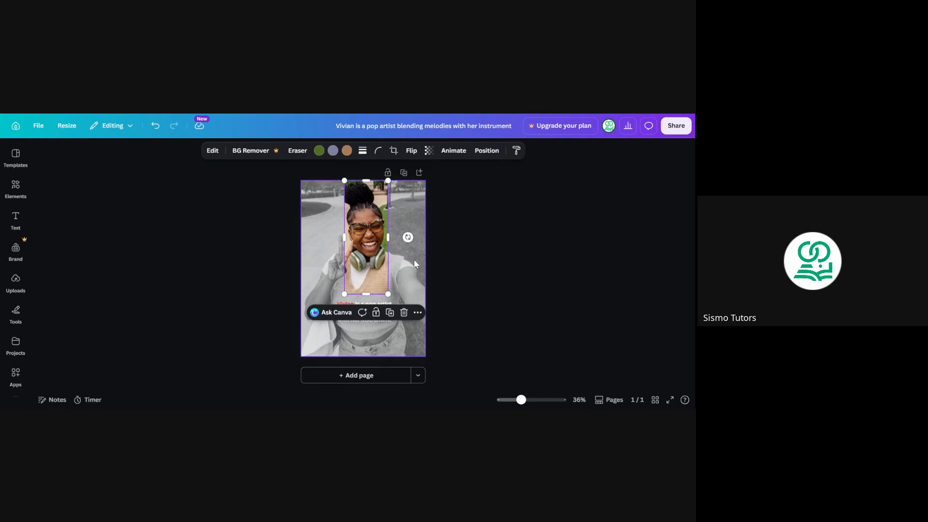
click(469, 196)
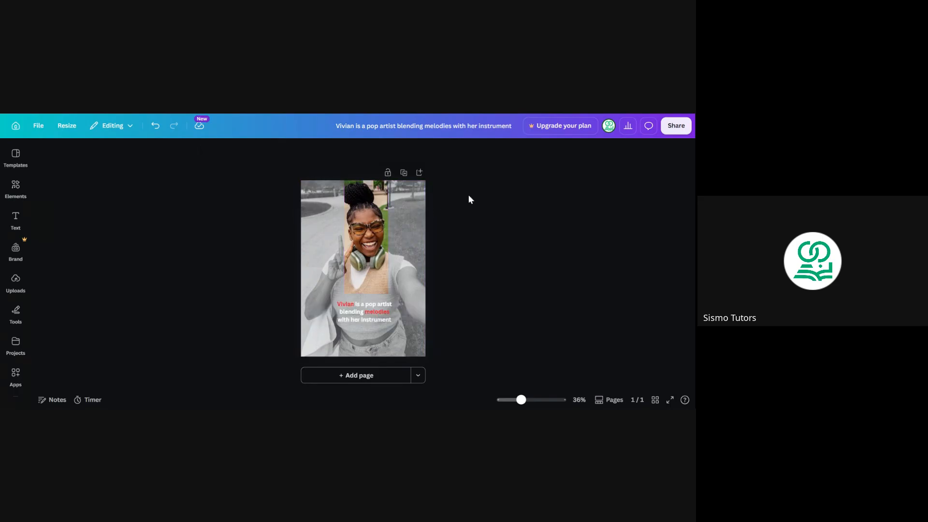
click(379, 190)
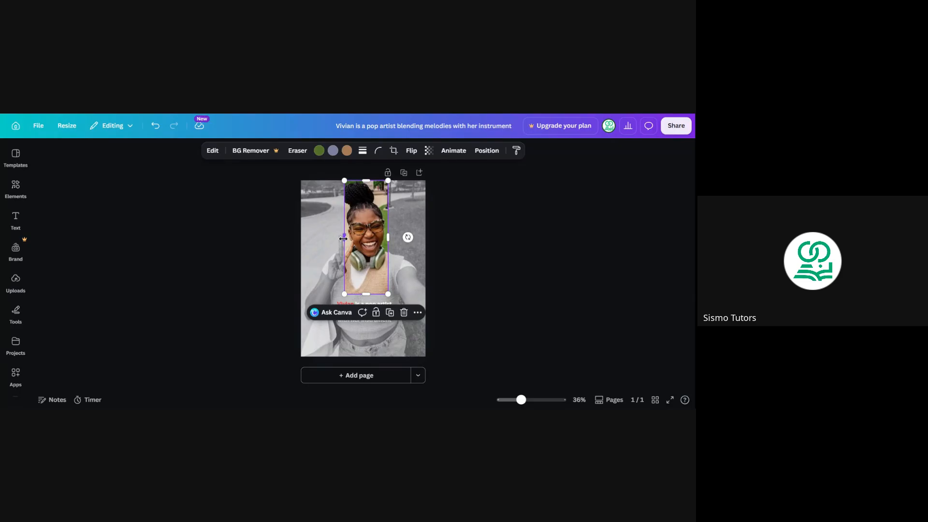
drag(343, 239, 344, 238)
click(462, 235)
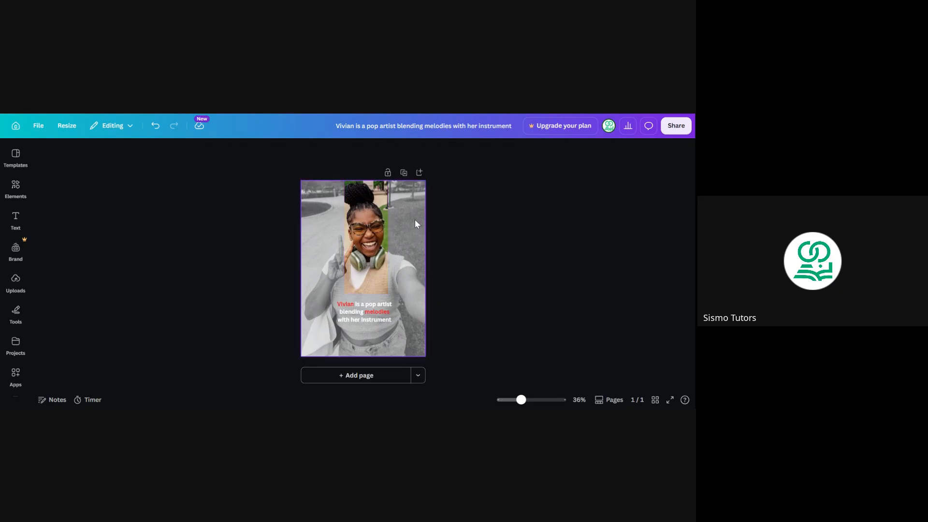
click(373, 219)
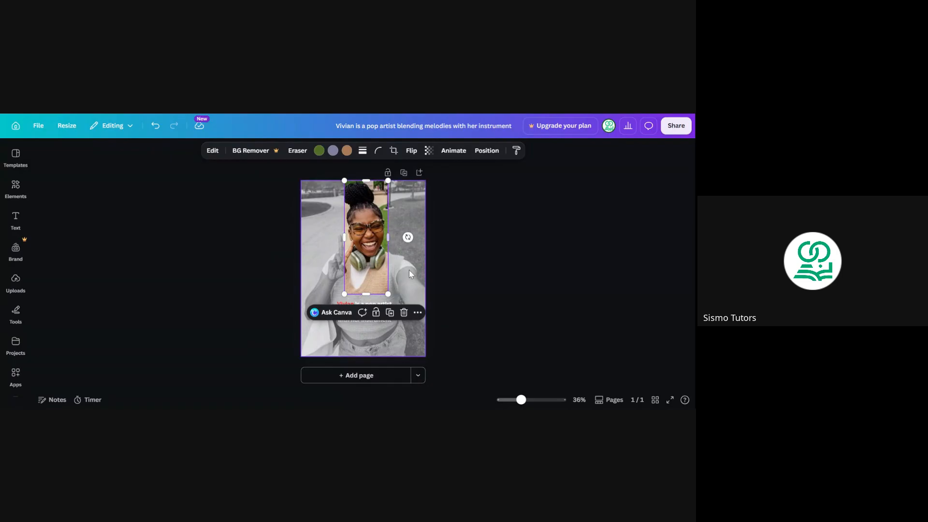
click(487, 239)
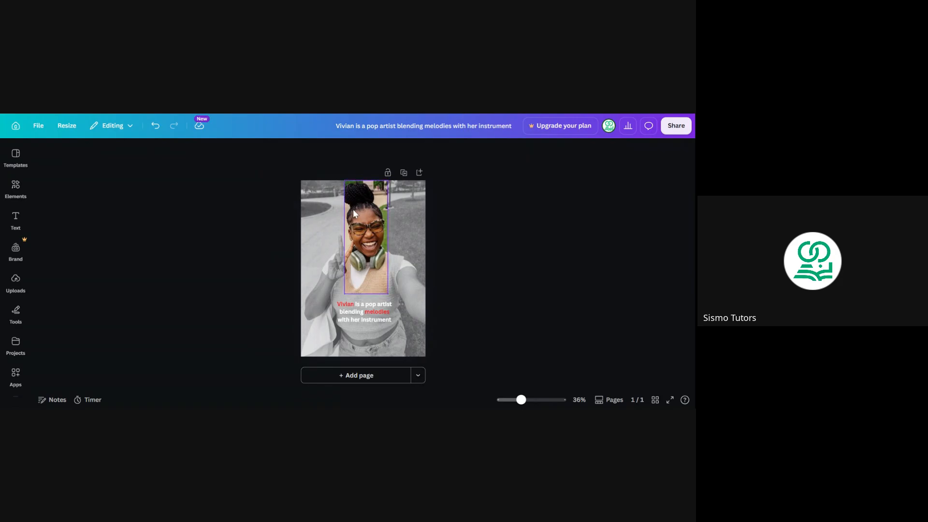
Crop the top of the colour photo down to the base of the woman's hair bun and deselect it.
click(374, 212)
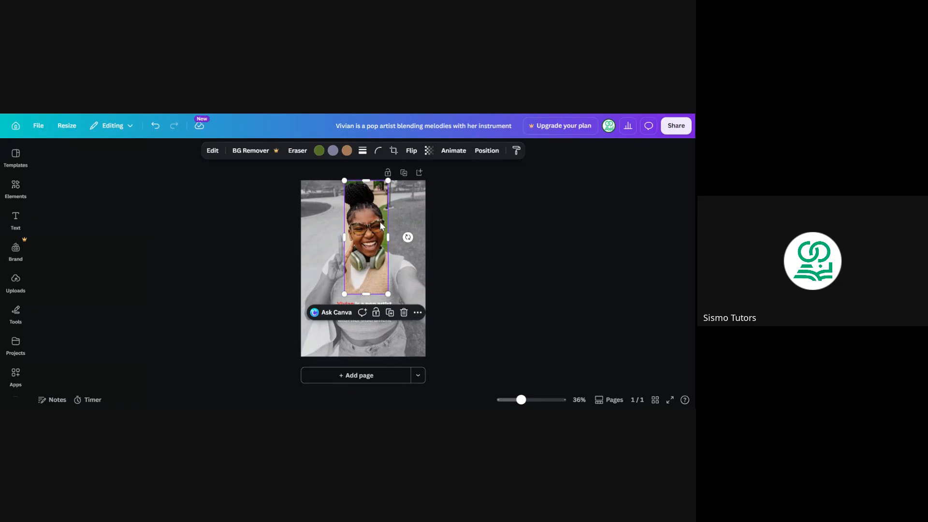
drag(365, 178, 367, 199)
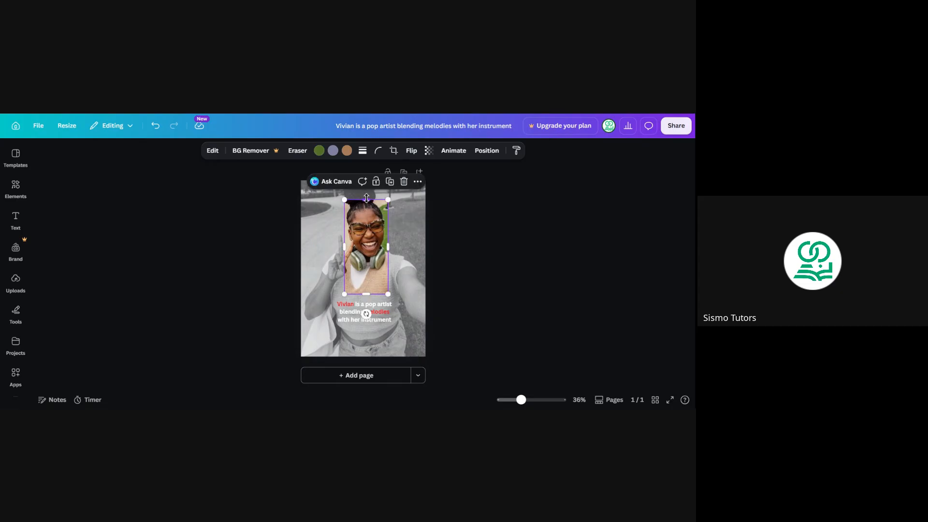
click(461, 217)
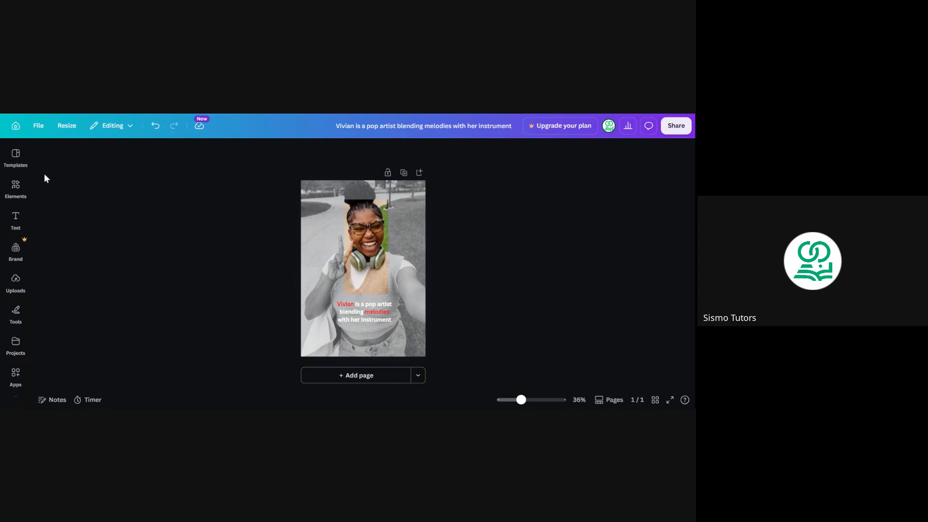
Search the elements for "square" and add the slightly rounded square shape to the page.
click(15, 188)
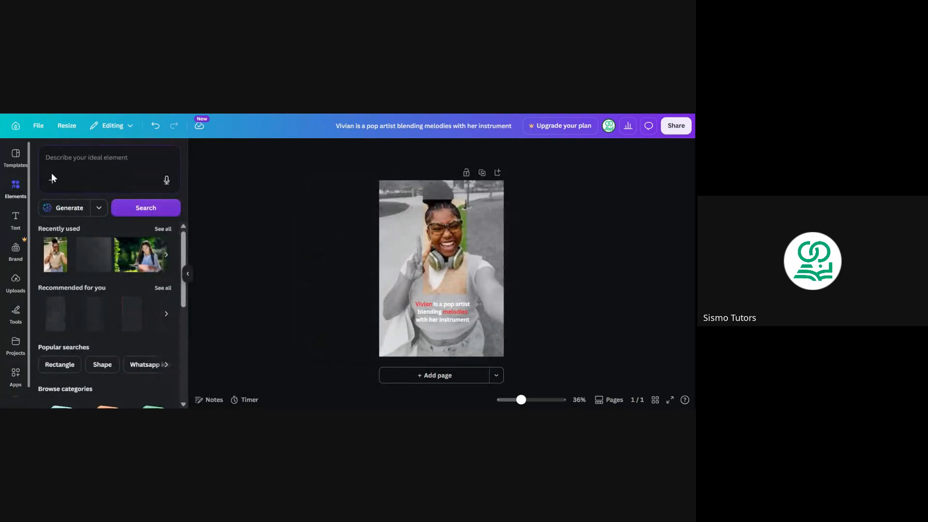
click(119, 159)
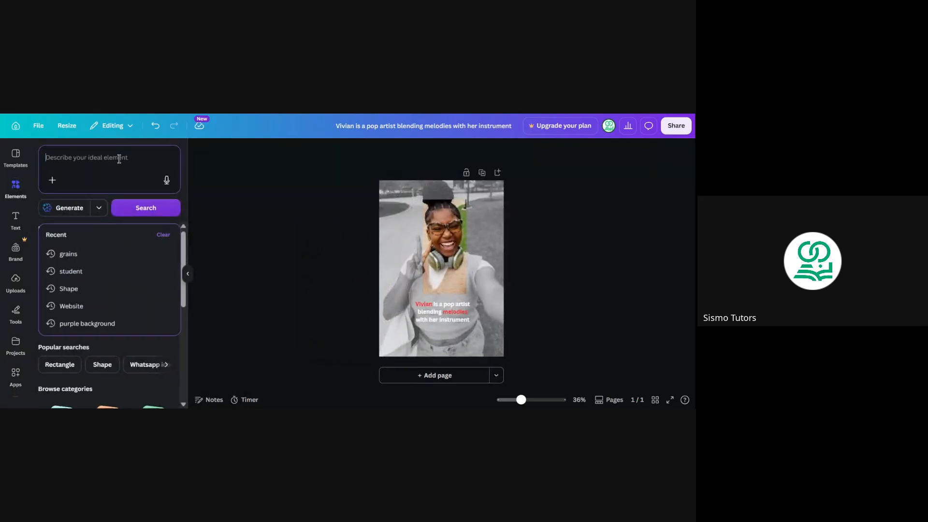
text(squre)
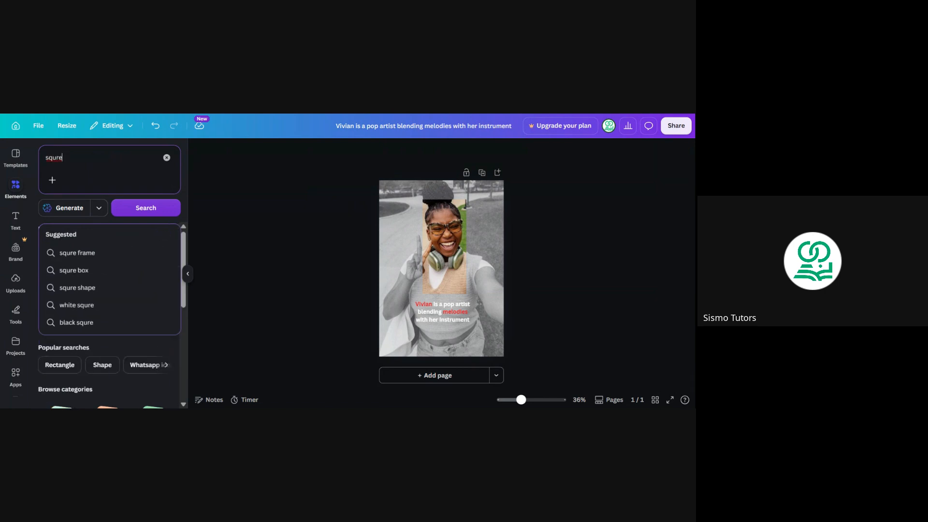
key(BackSpace)
key(BackSpace)
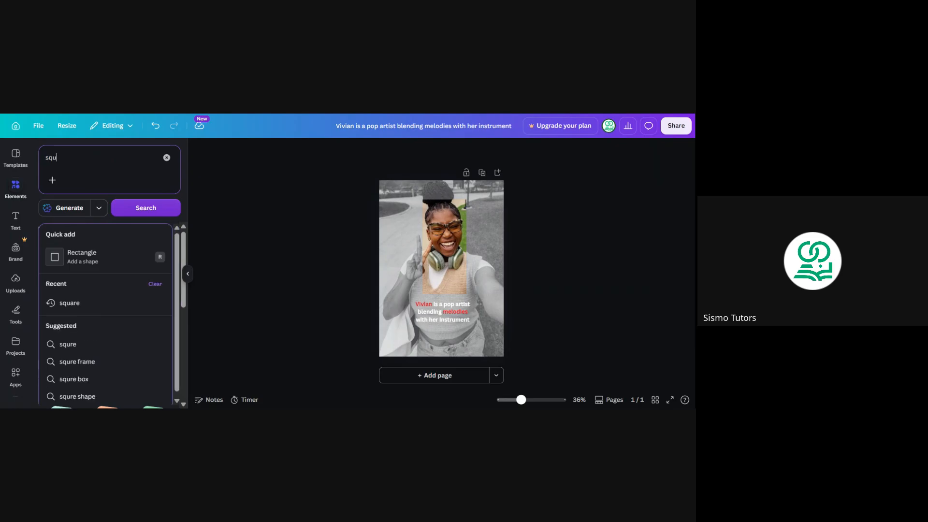
text(are)
key(Return)
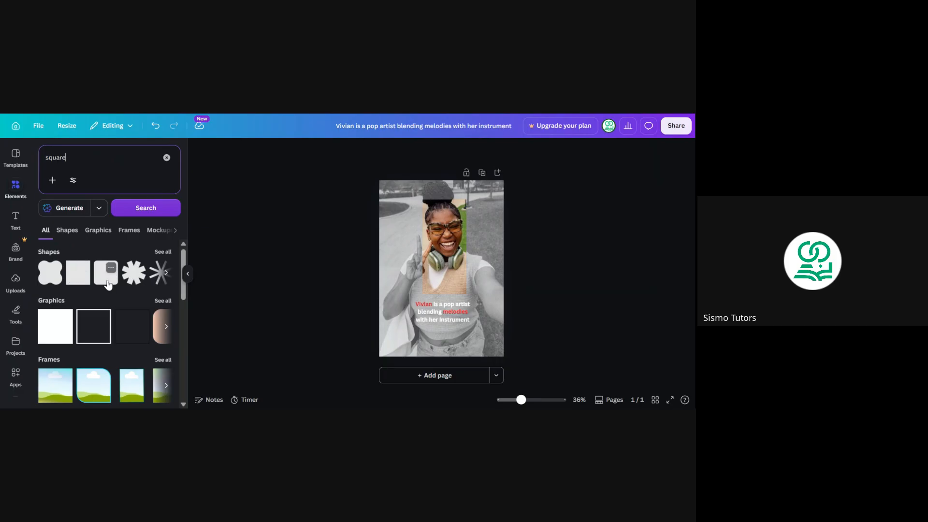
click(105, 285)
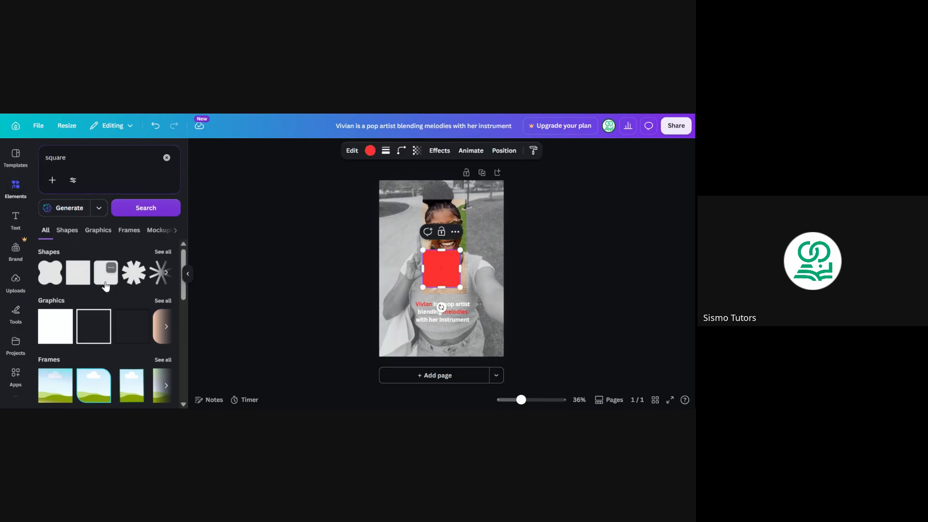
click(188, 274)
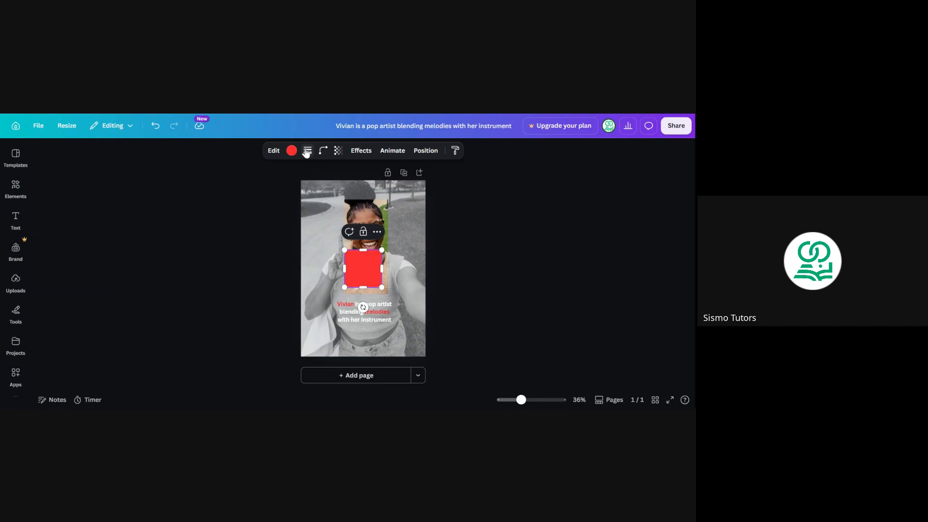
Make the square's fill transparent and give it a solid outline with a slightly increased stroke weight.
click(292, 152)
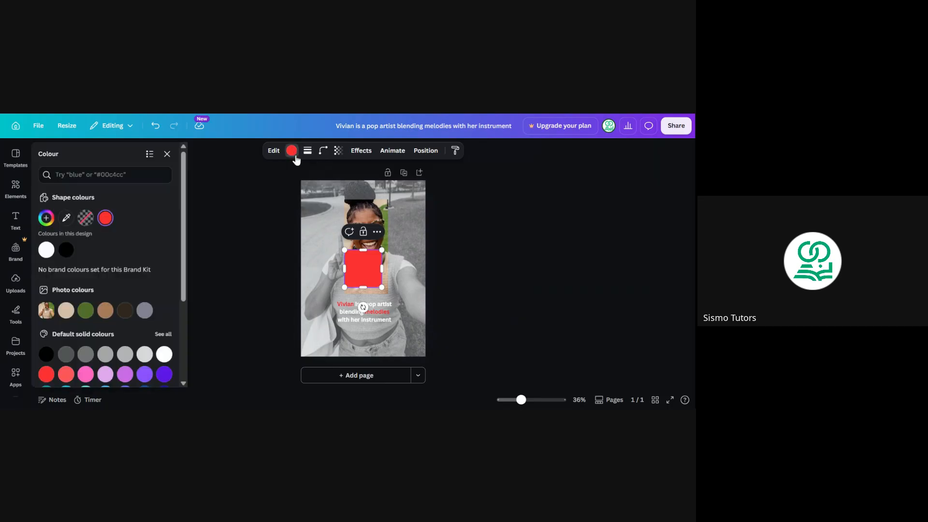
click(86, 224)
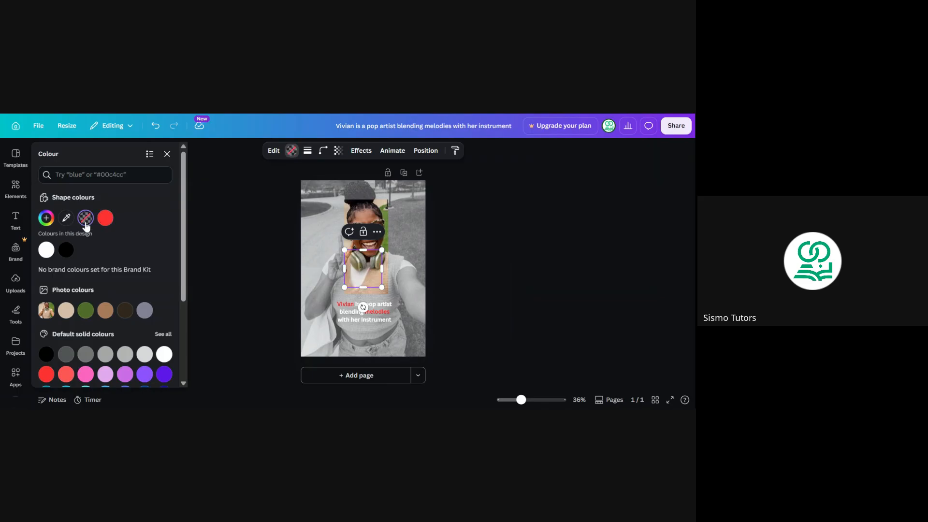
click(308, 152)
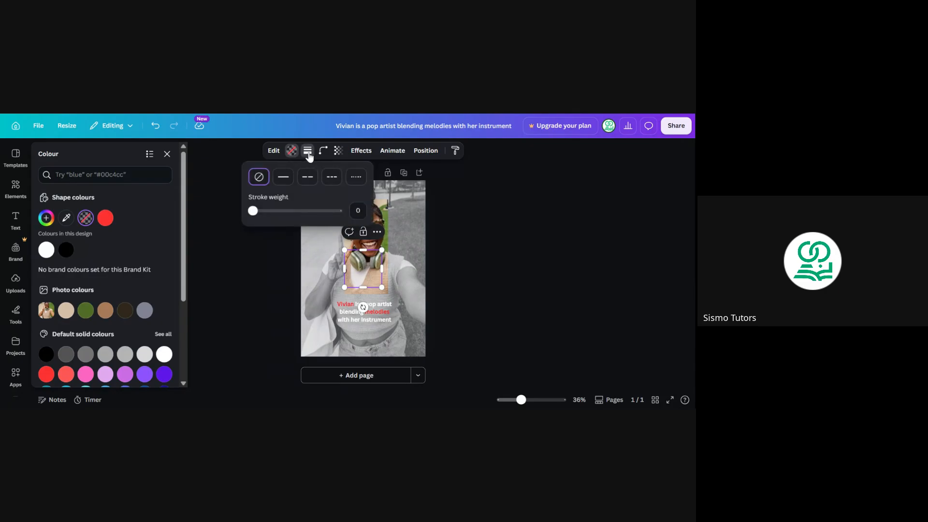
click(284, 183)
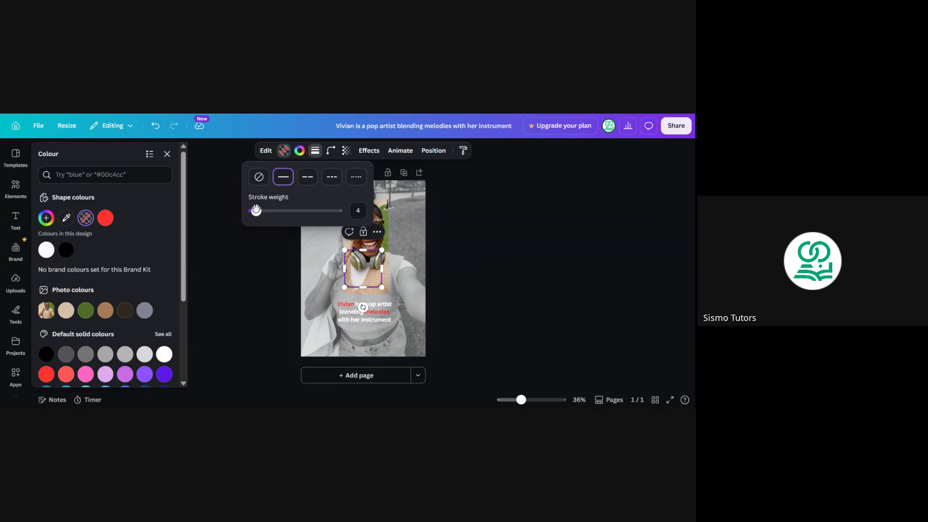
drag(256, 209, 259, 215)
Remove the square outline's corner rounding so its corners are sharp, and deselect it.
click(332, 152)
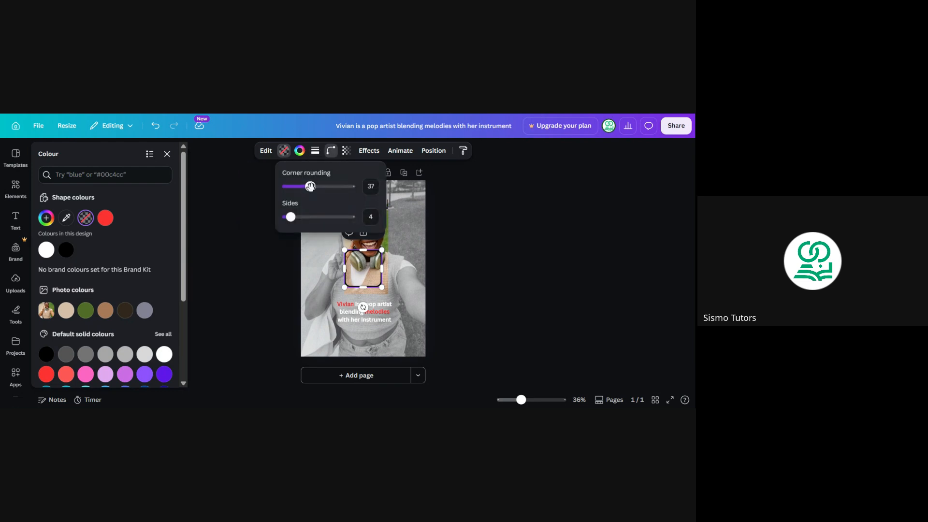
drag(311, 186, 250, 200)
click(462, 236)
click(463, 237)
click(456, 260)
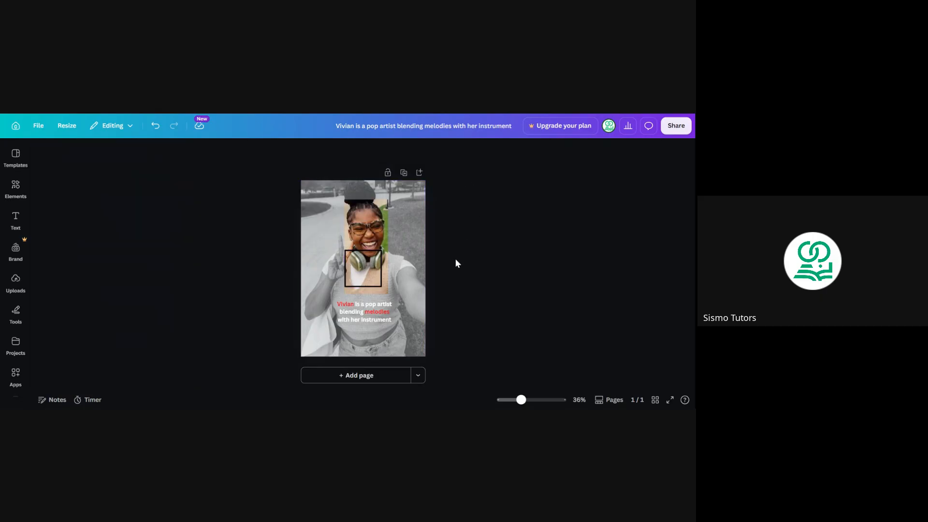
Move and resize the square outline so it frames the edges of the cropped colour photo exactly.
click(368, 271)
drag(368, 272, 371, 300)
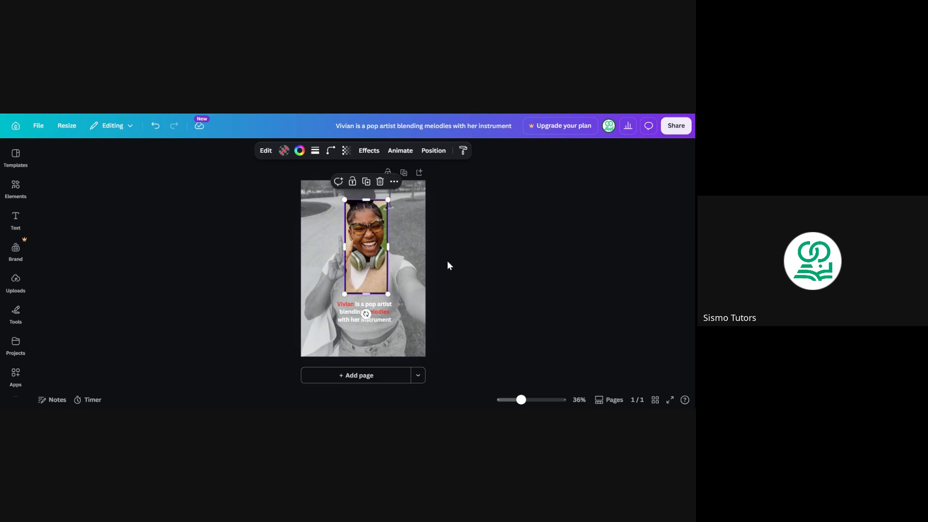
click(480, 249)
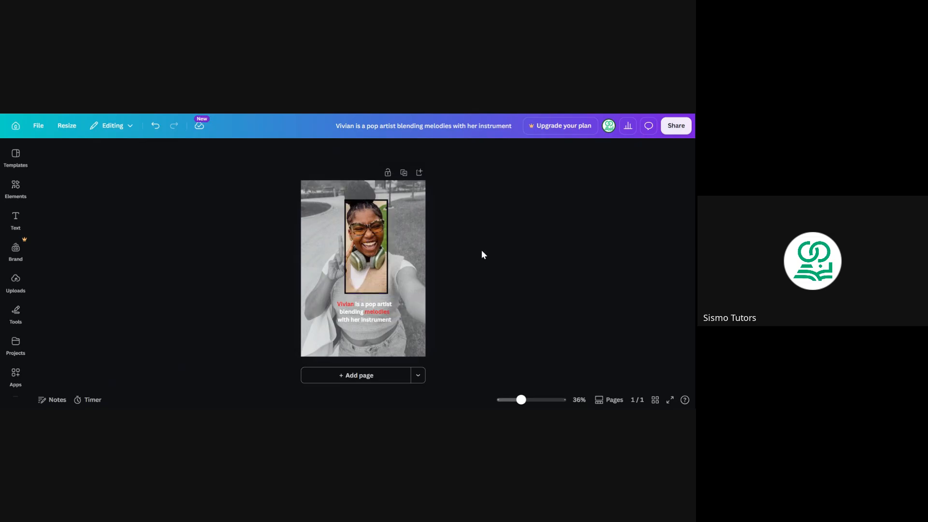
Change the stroke colour of the frame around the colour photo to white and deselect it.
click(385, 292)
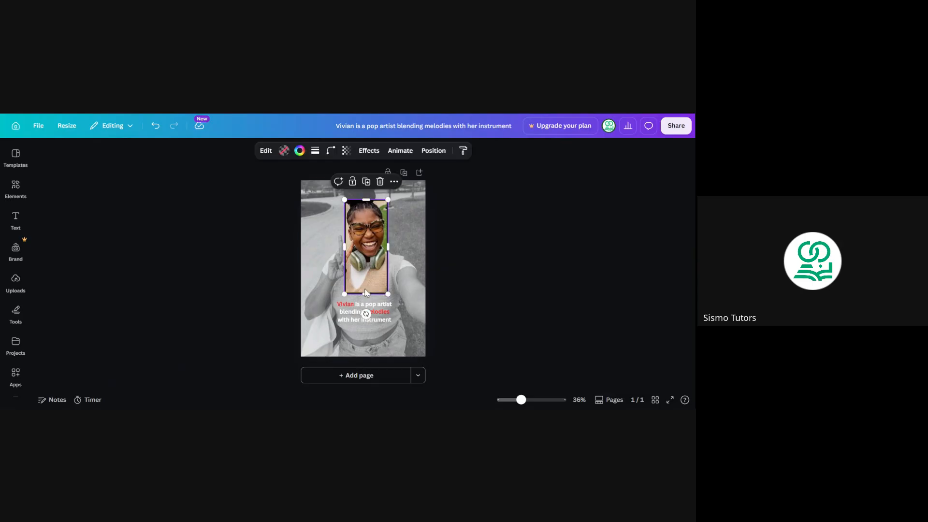
click(299, 151)
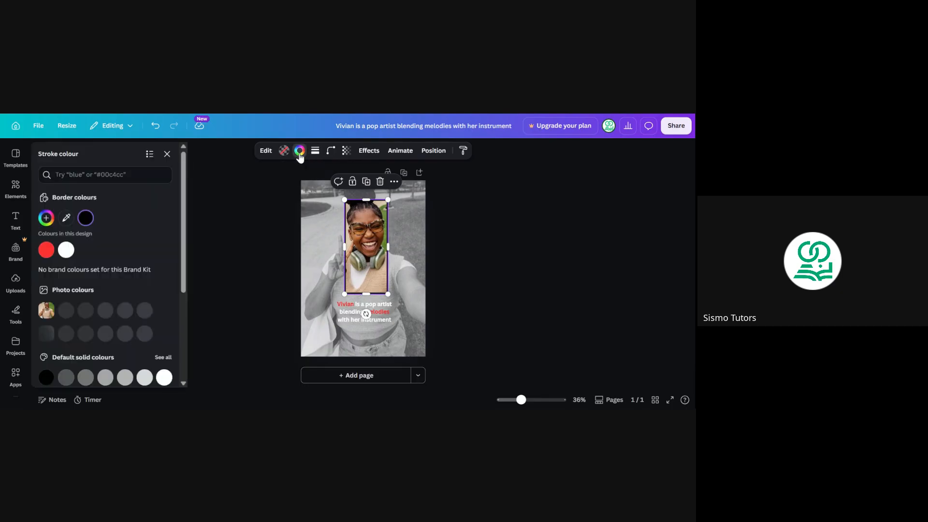
click(66, 249)
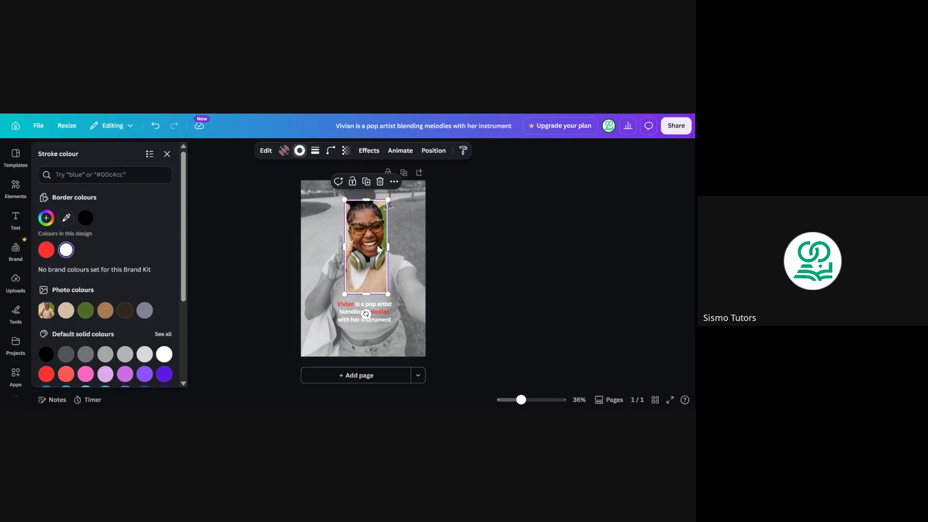
click(472, 228)
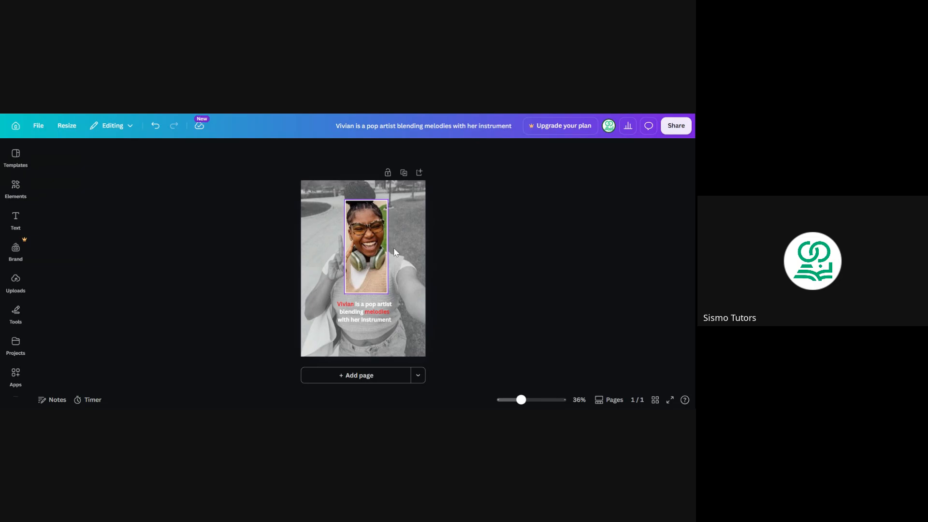
click(418, 213)
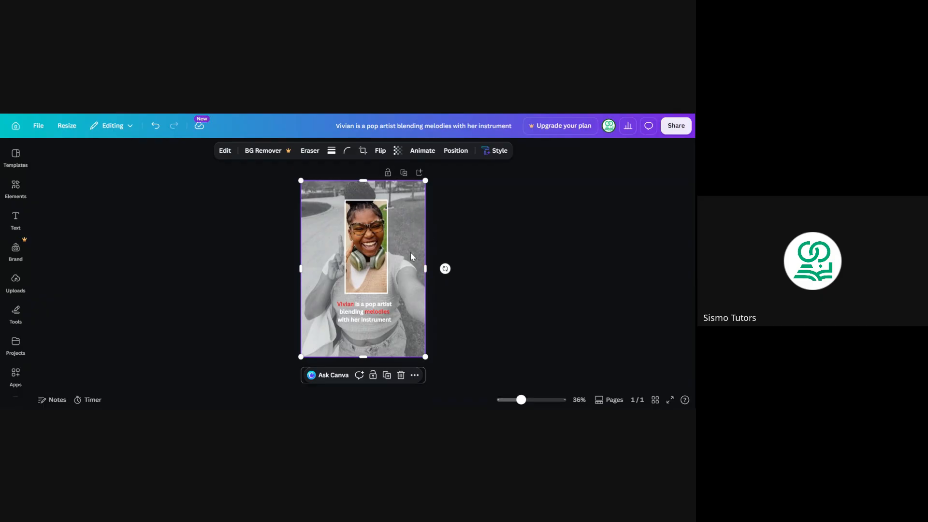
click(465, 256)
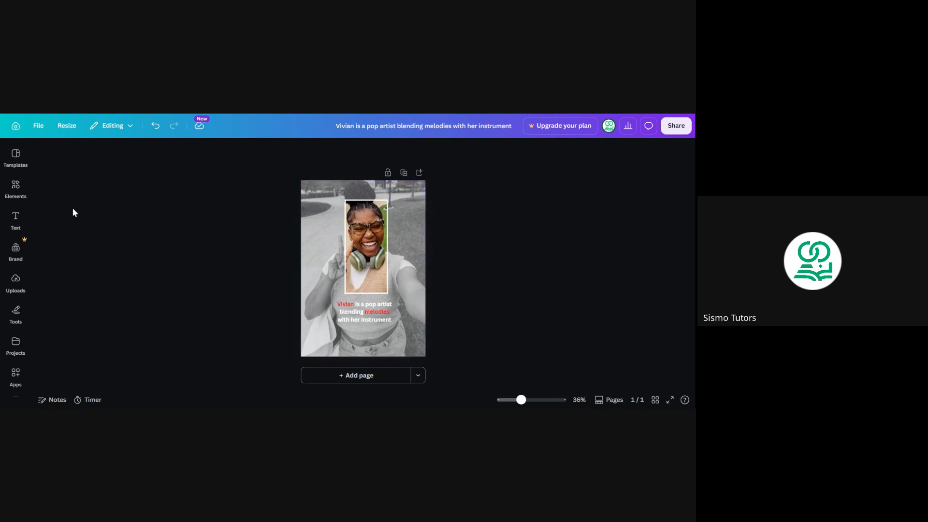
Search the elements for "Black background" and add the plain dark studio backdrop from the photo results to the page.
click(19, 188)
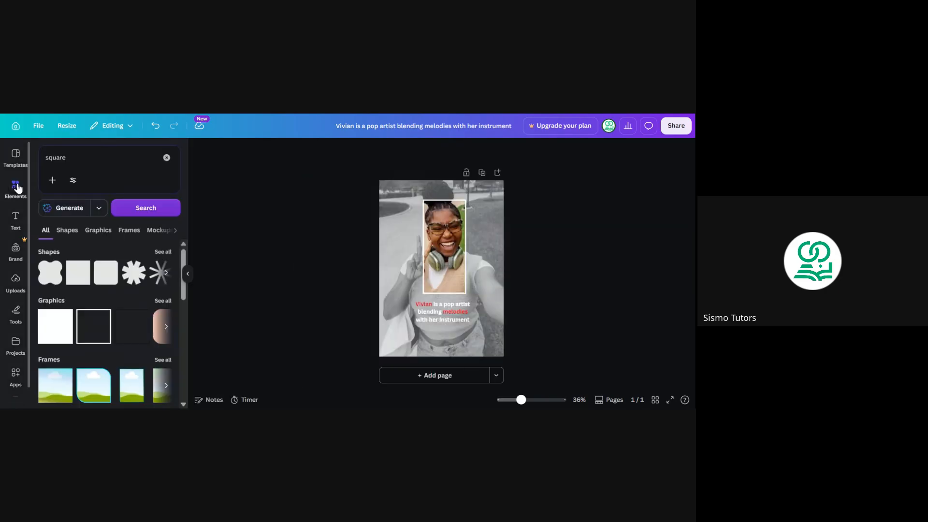
click(57, 160)
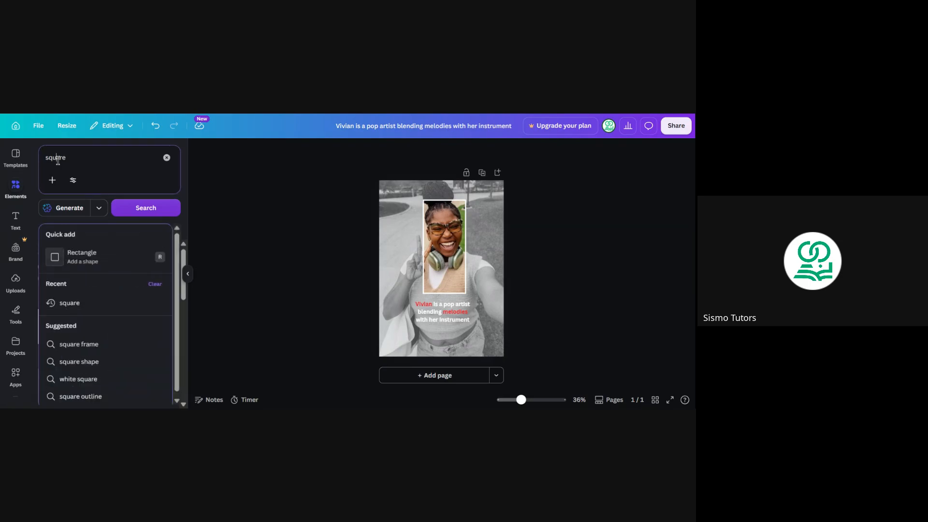
key(ctrl+a)
text(black)
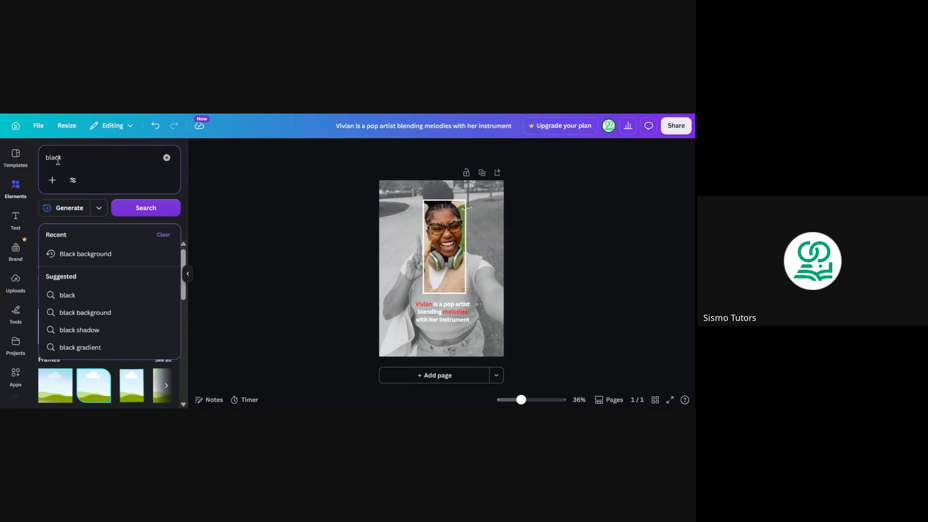
click(87, 254)
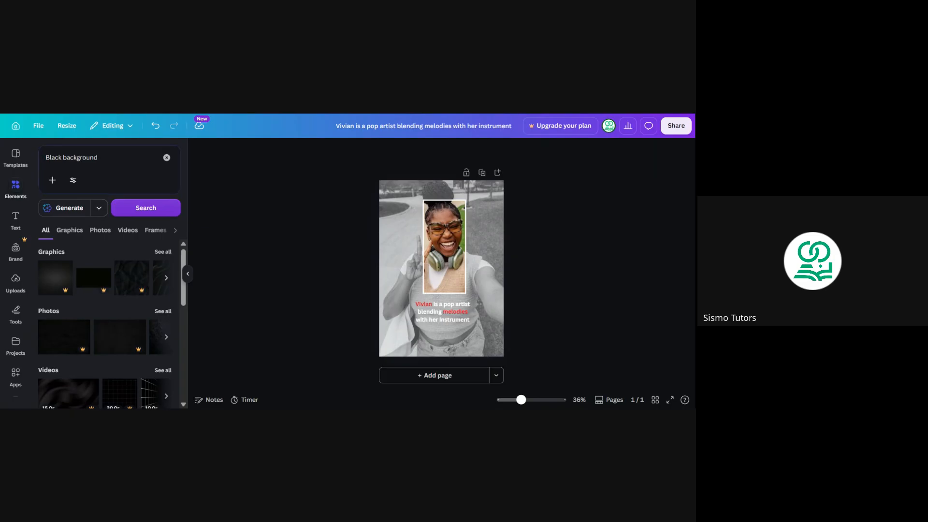
click(114, 158)
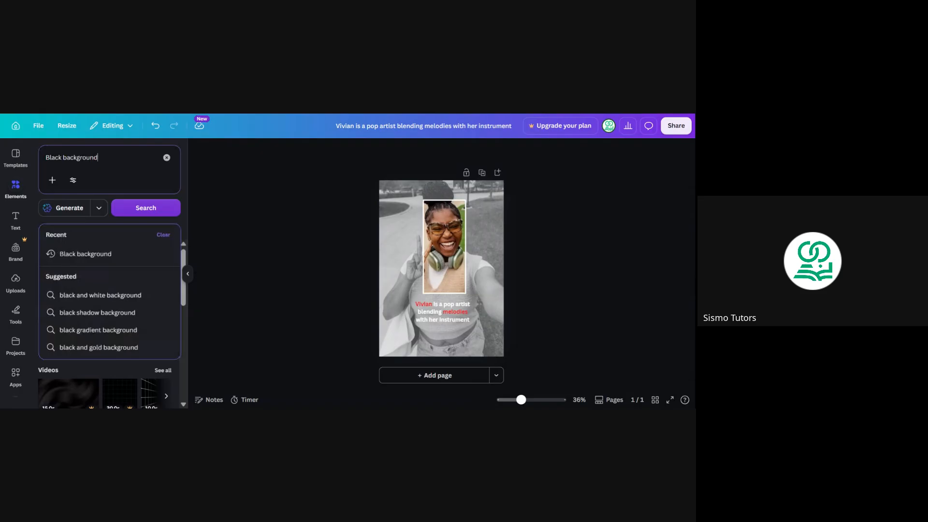
click(123, 256)
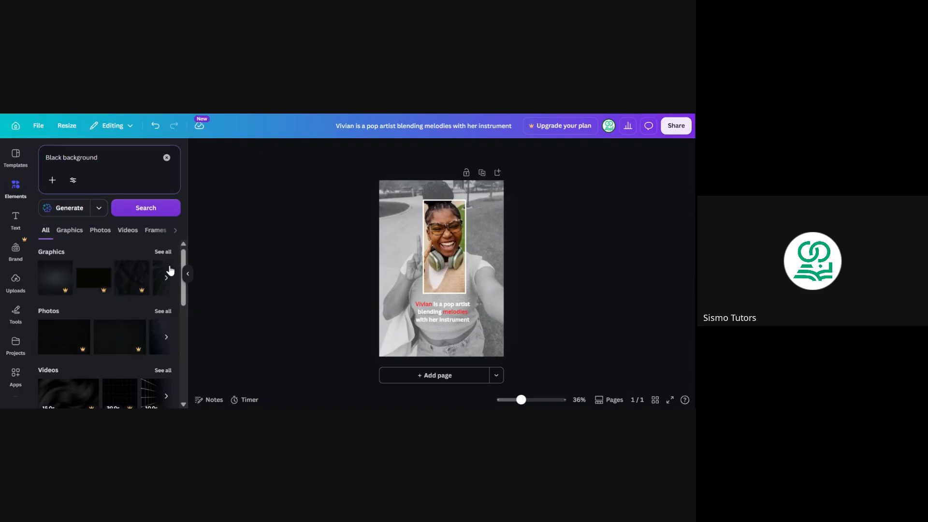
click(161, 312)
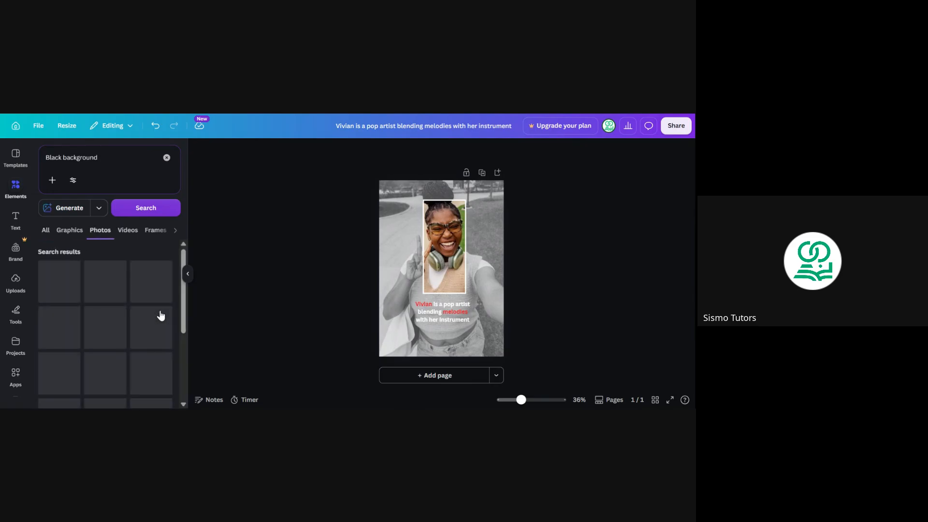
scroll(124, 338, down, 3)
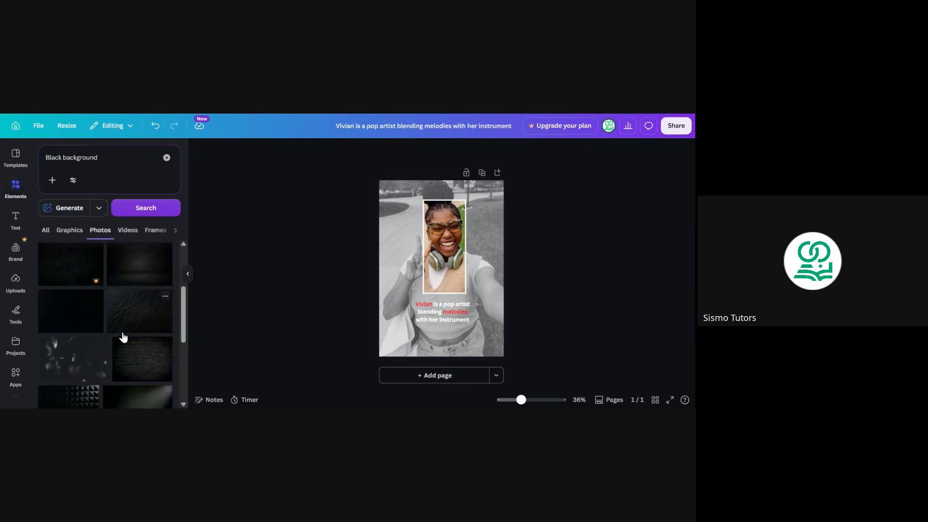
click(141, 308)
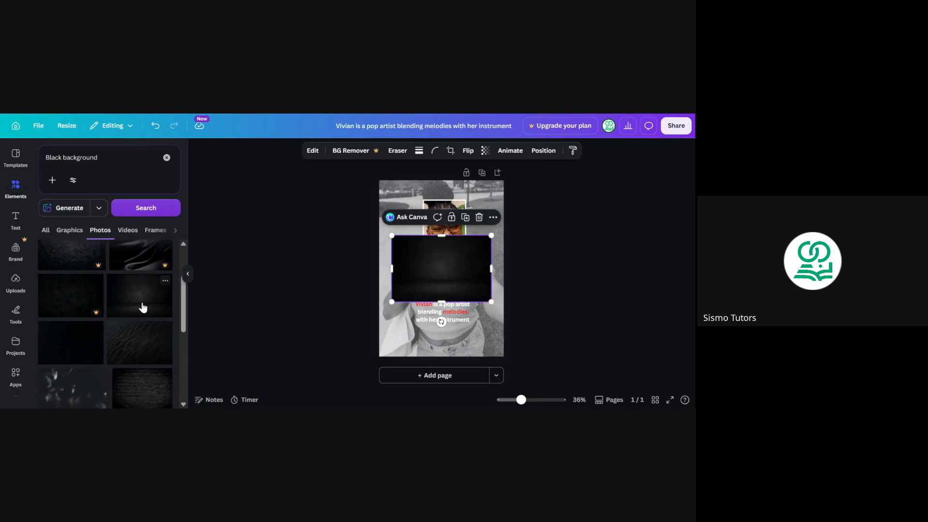
click(188, 274)
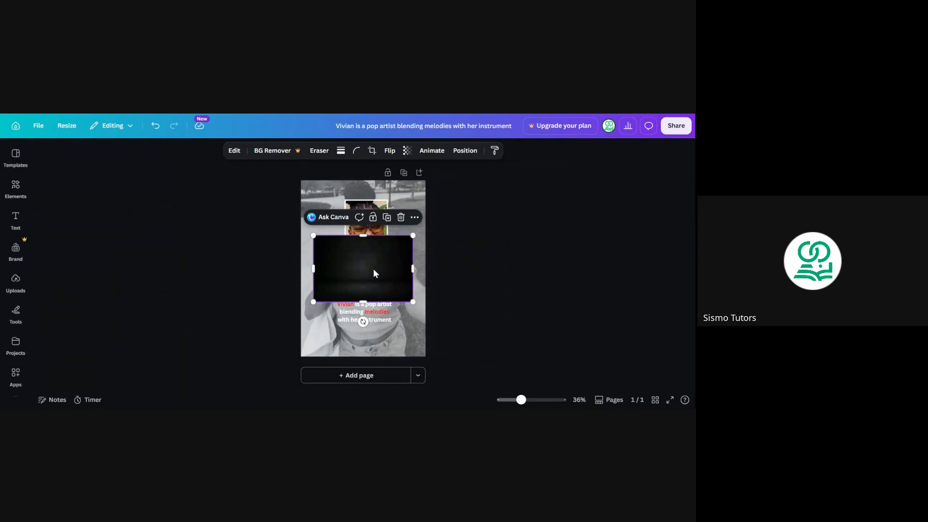
Enlarge the black background photo to cover the whole page, 210 mm wide by 297 mm high.
drag(375, 272, 425, 219)
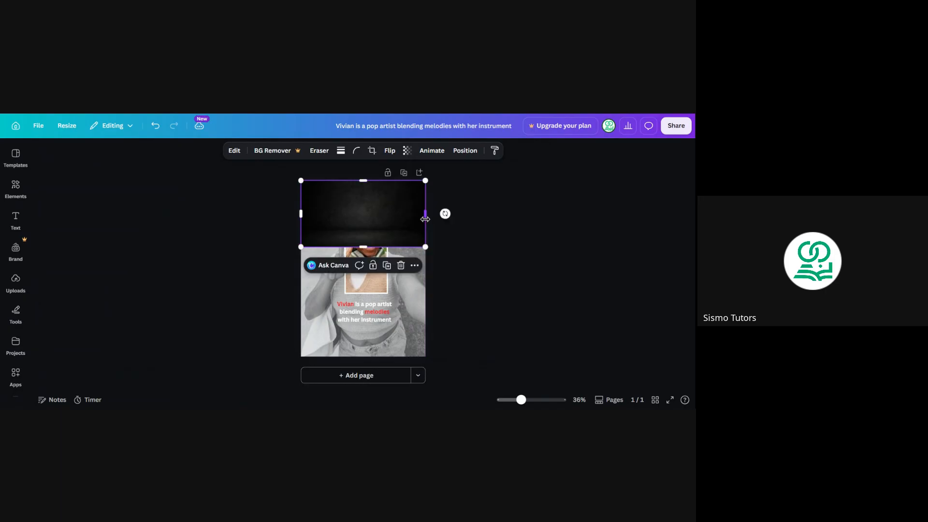
drag(376, 248, 378, 359)
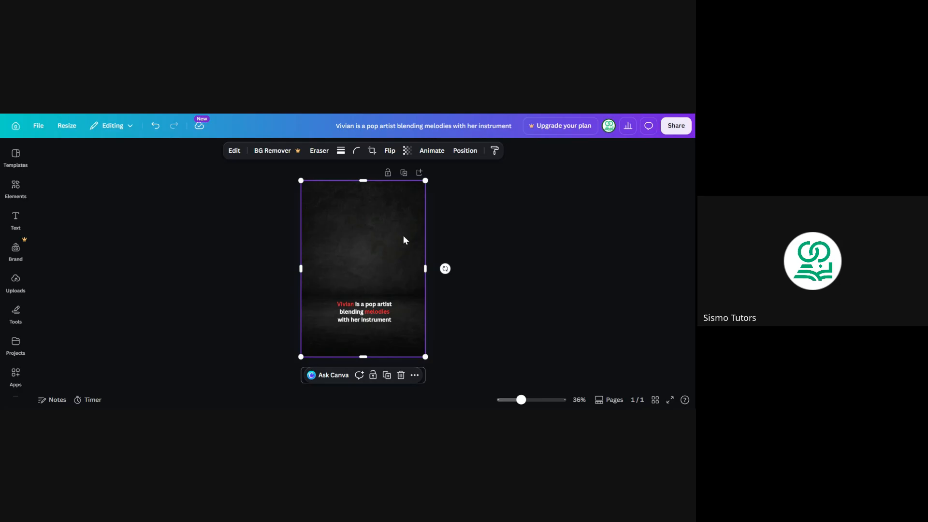
Arrange the black background photo directly above the greyscale photo and behind the frame, colour photo and caption.
click(459, 154)
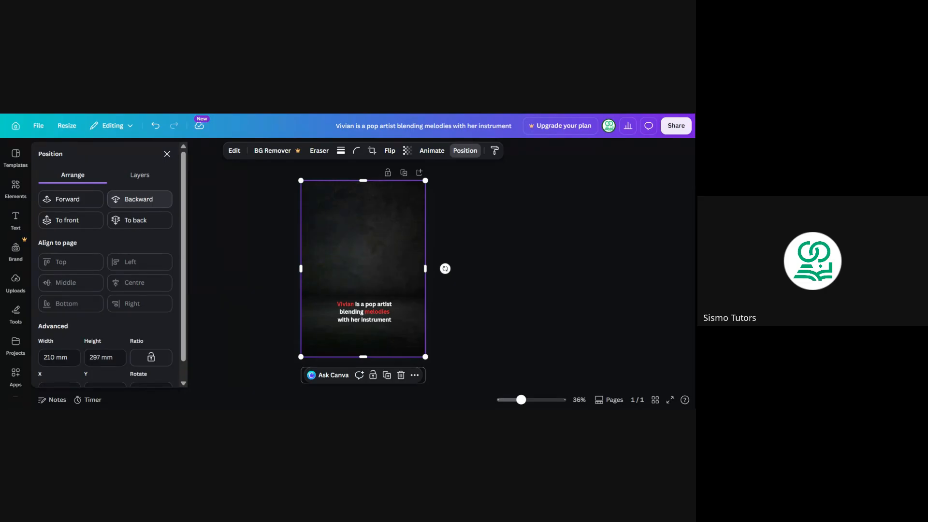
click(136, 204)
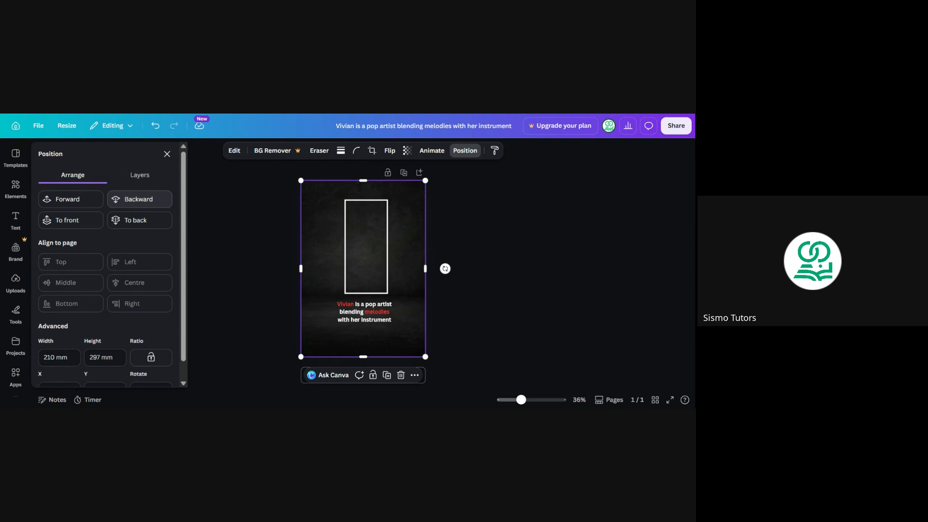
click(136, 203)
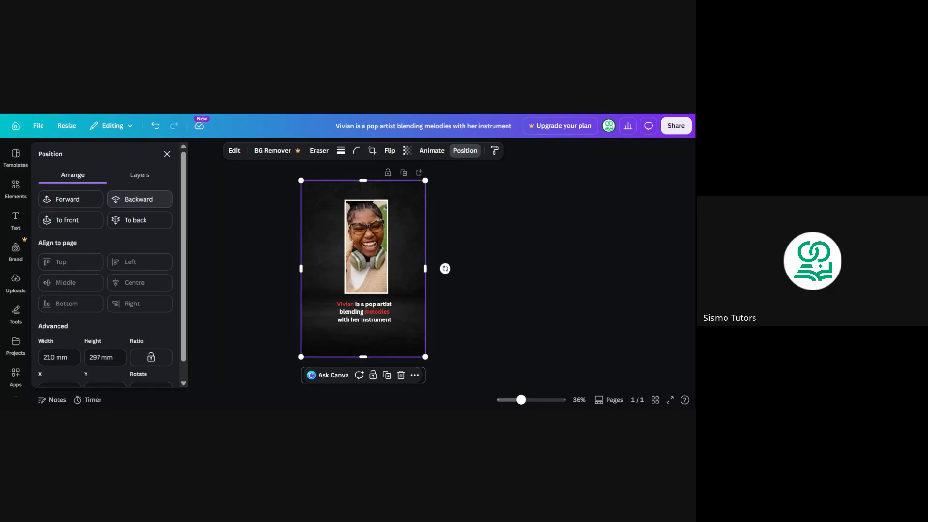
click(136, 203)
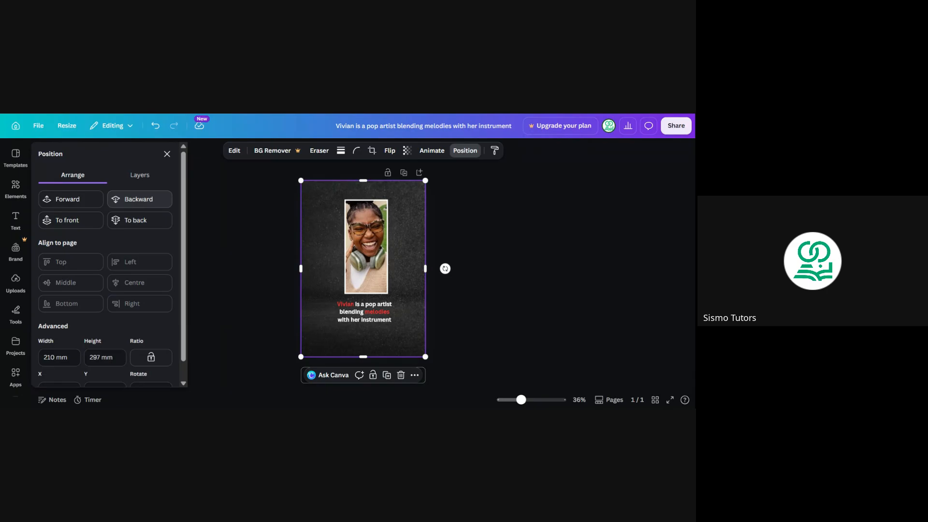
click(136, 203)
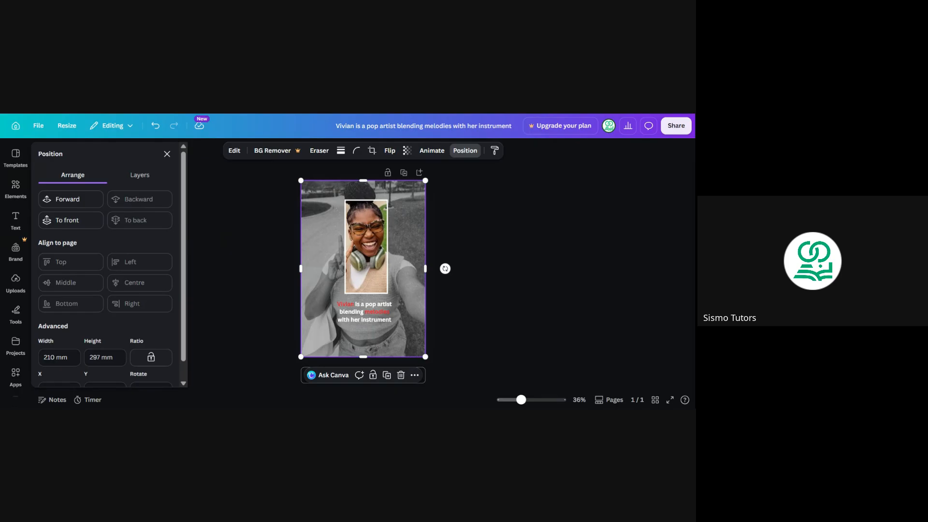
click(88, 204)
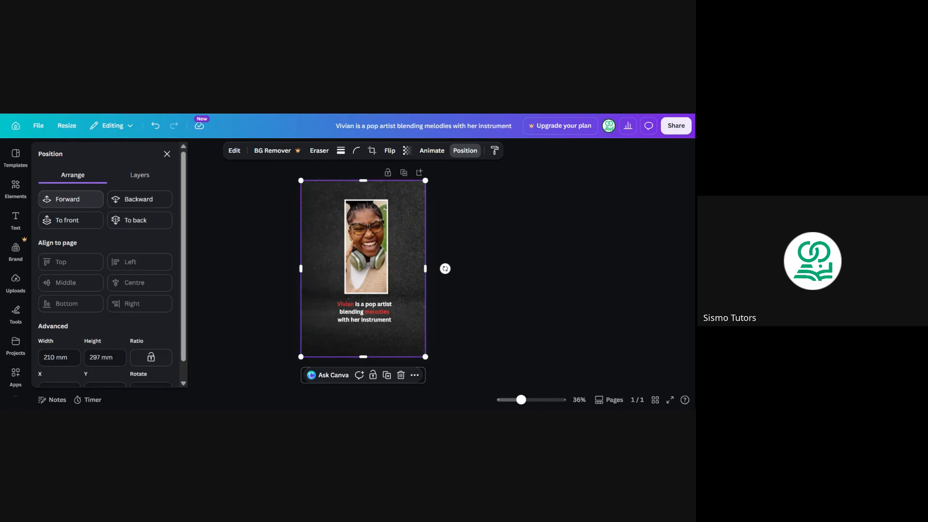
Set the black background photo's transparency to 80 and deselect it.
click(408, 152)
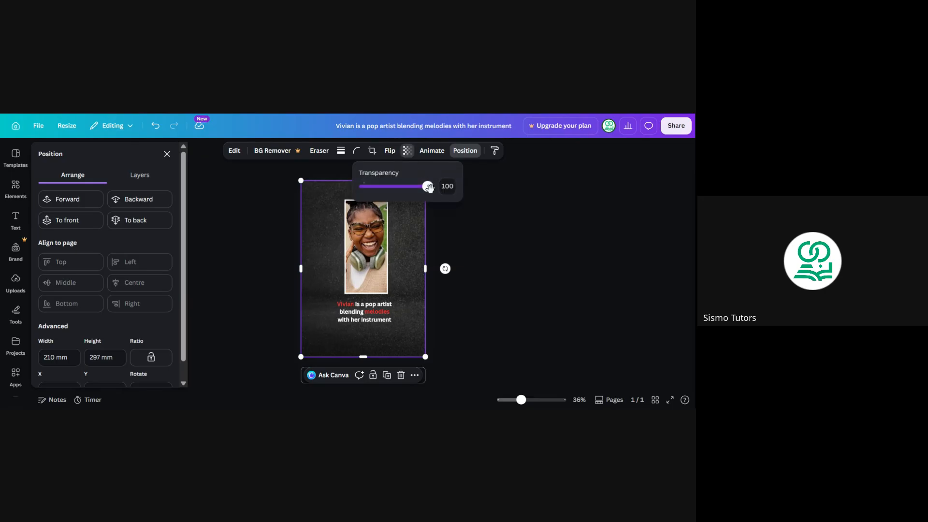
drag(428, 187, 413, 192)
mouse_move(412, 193)
mouse_down()
mouse_move(358, 194)
mouse_move(369, 187)
mouse_move(361, 192)
mouse_move(414, 194)
mouse_up()
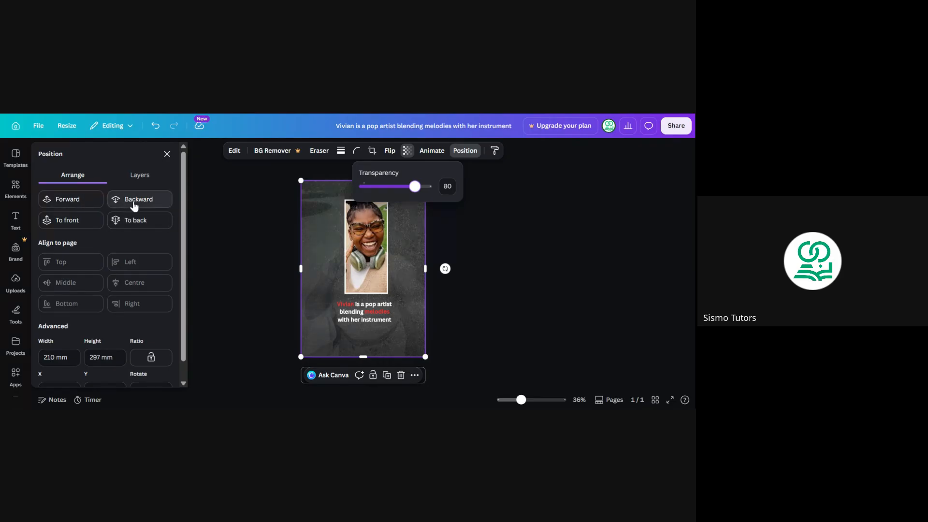
click(267, 249)
click(267, 249)
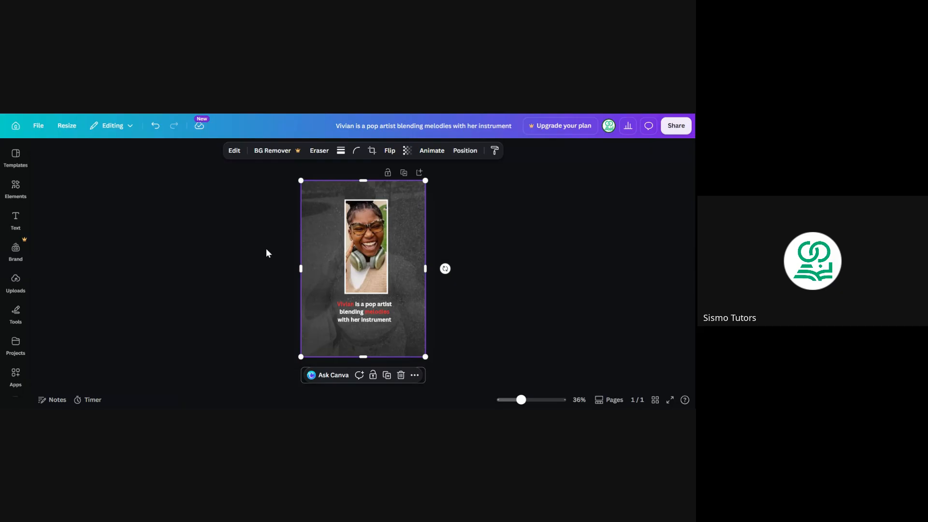
click(264, 268)
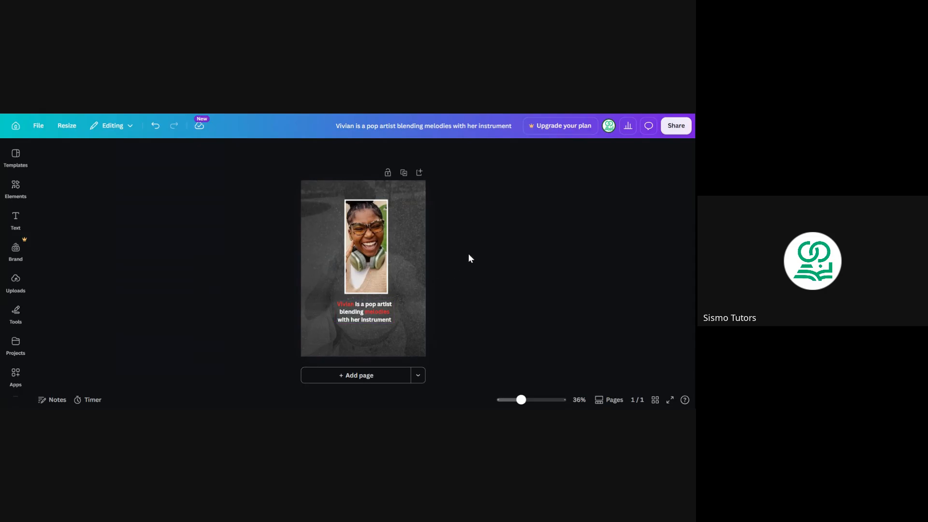
Shift the caption slightly down and to the right beneath the framed photo.
click(372, 314)
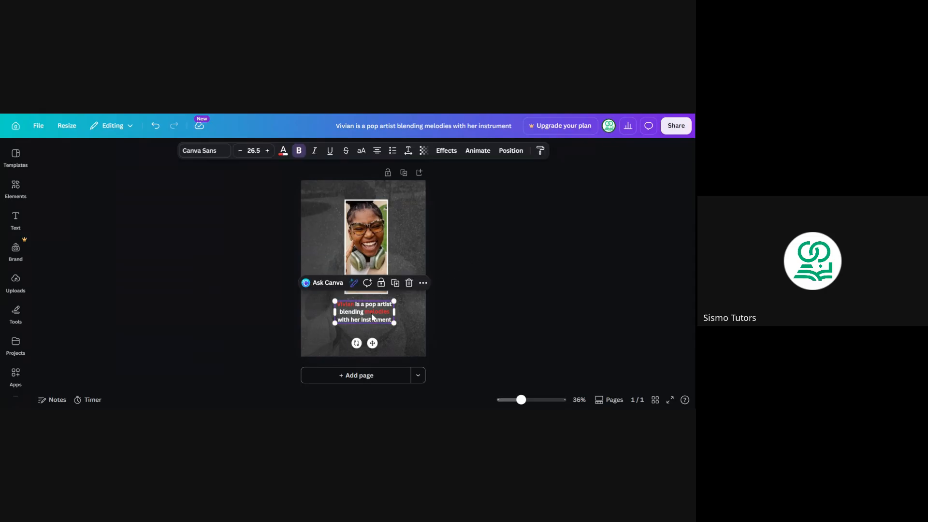
drag(372, 314, 380, 315)
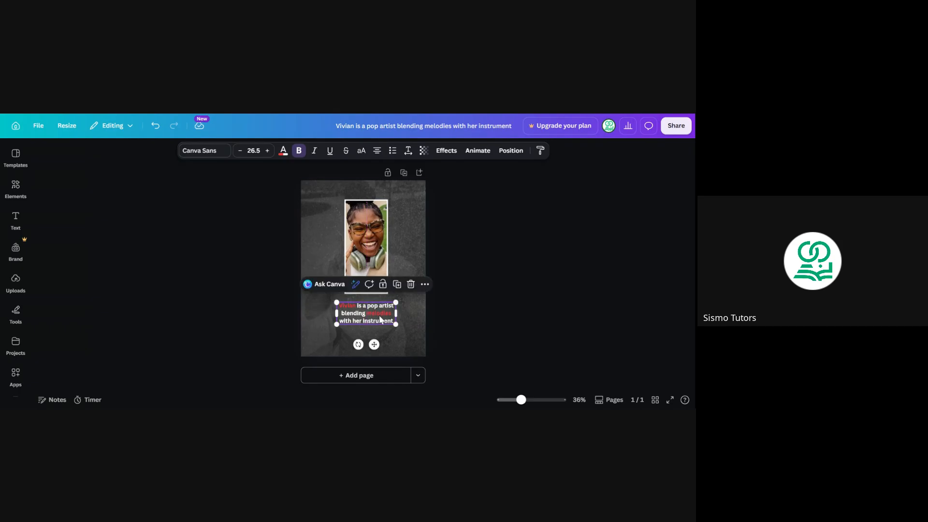
click(482, 285)
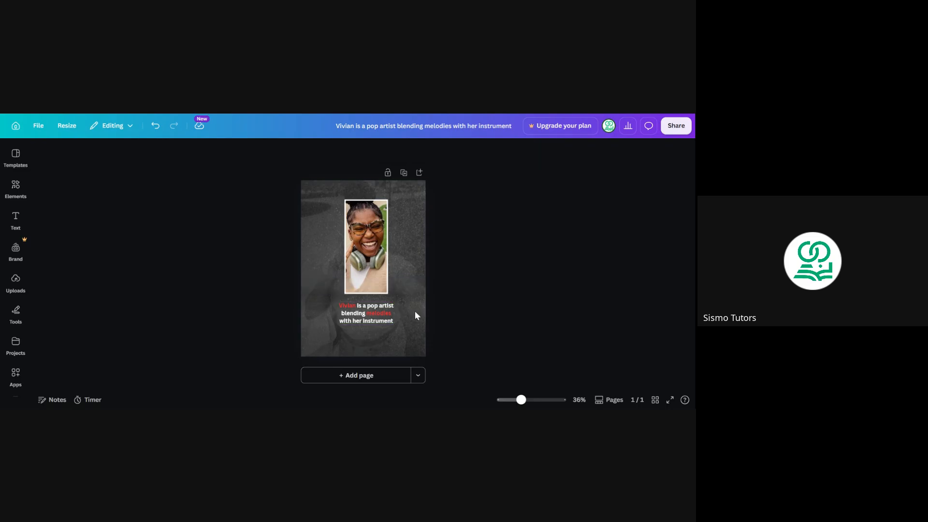
Try the Background text effect on the caption, and apply the Outline effect instead.
click(375, 321)
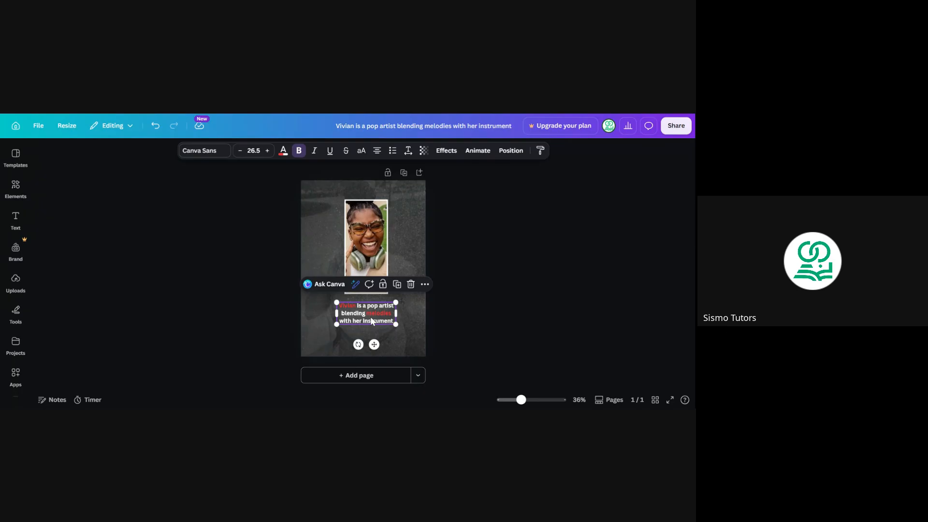
click(447, 151)
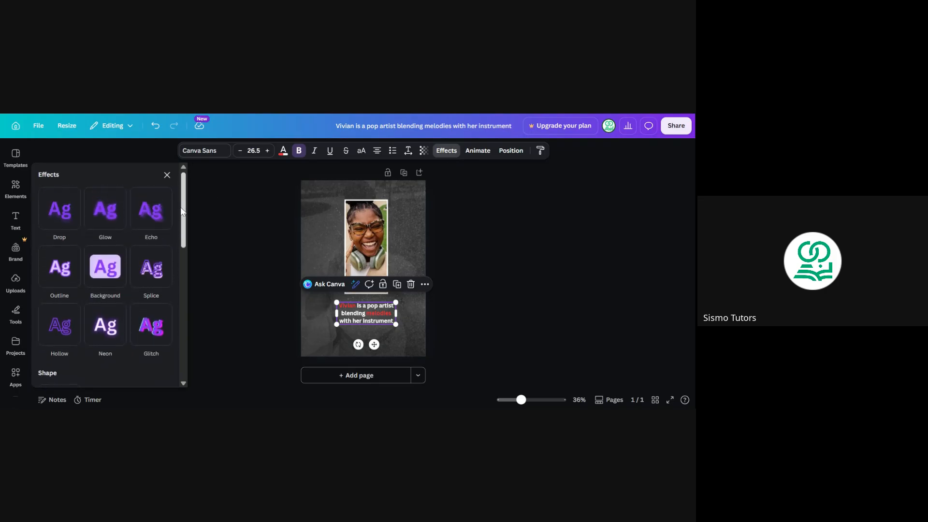
click(103, 271)
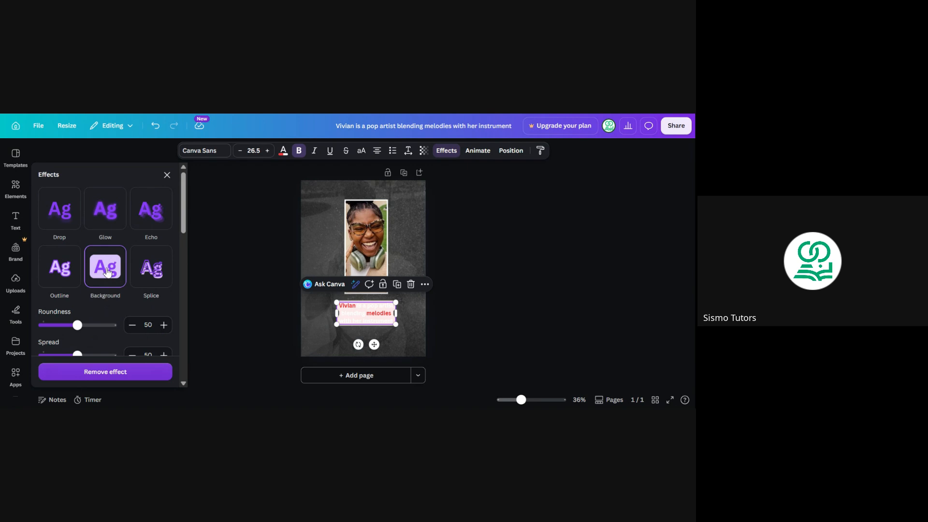
click(68, 277)
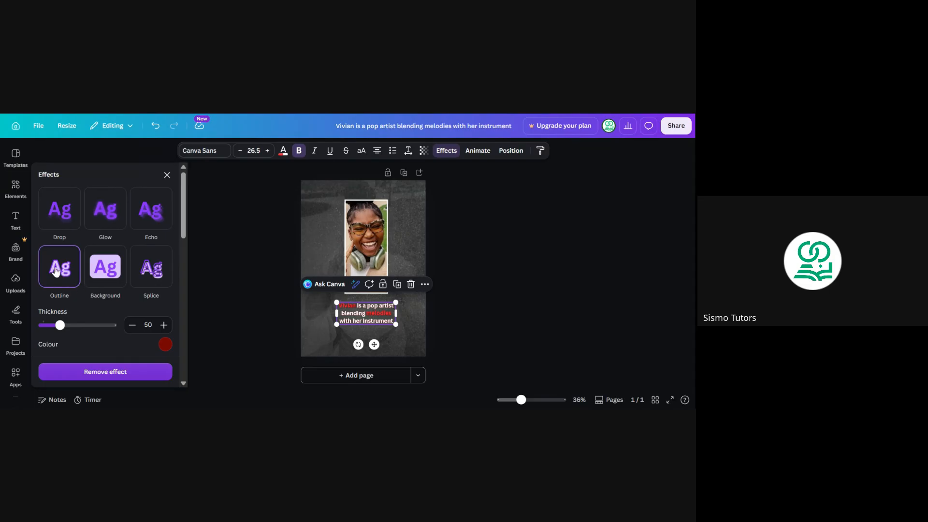
Compare white, dark red and black for the caption's outline and set the outline colour to black.
scroll(101, 274, down, 2)
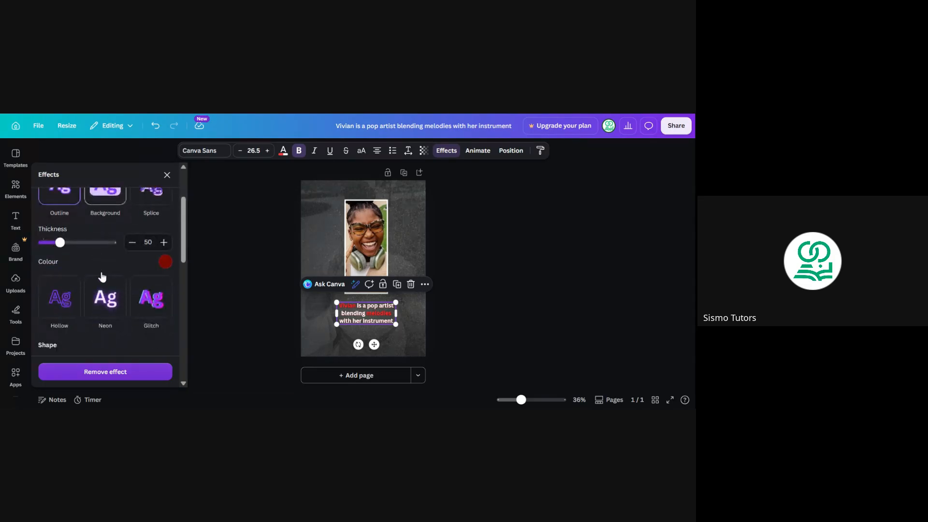
click(164, 262)
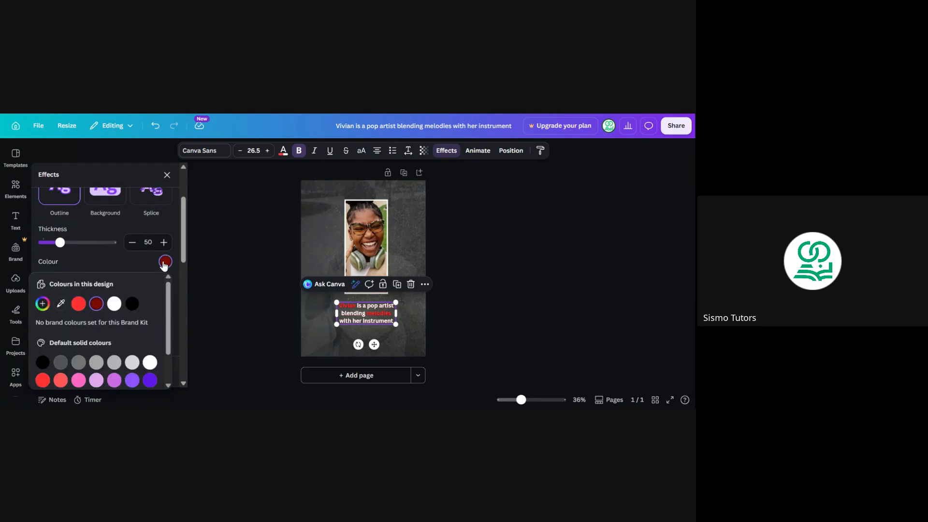
click(131, 305)
click(115, 304)
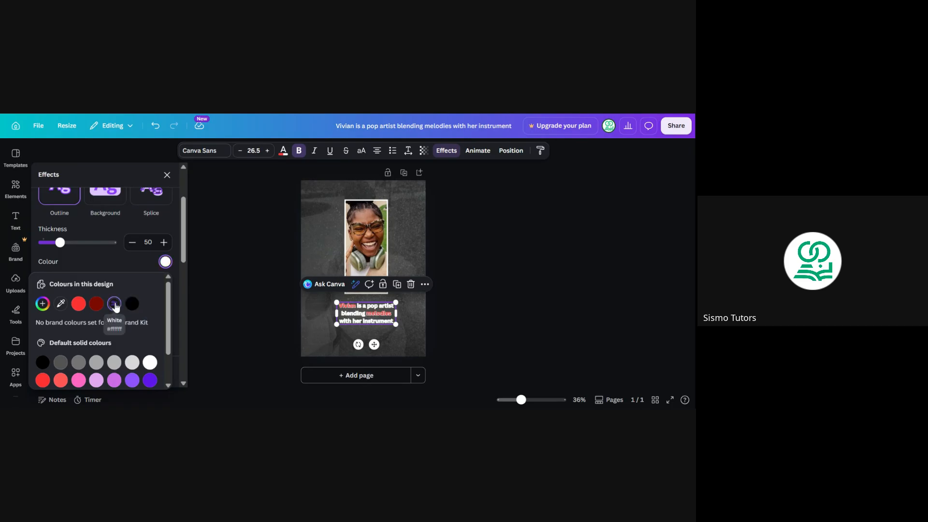
click(96, 305)
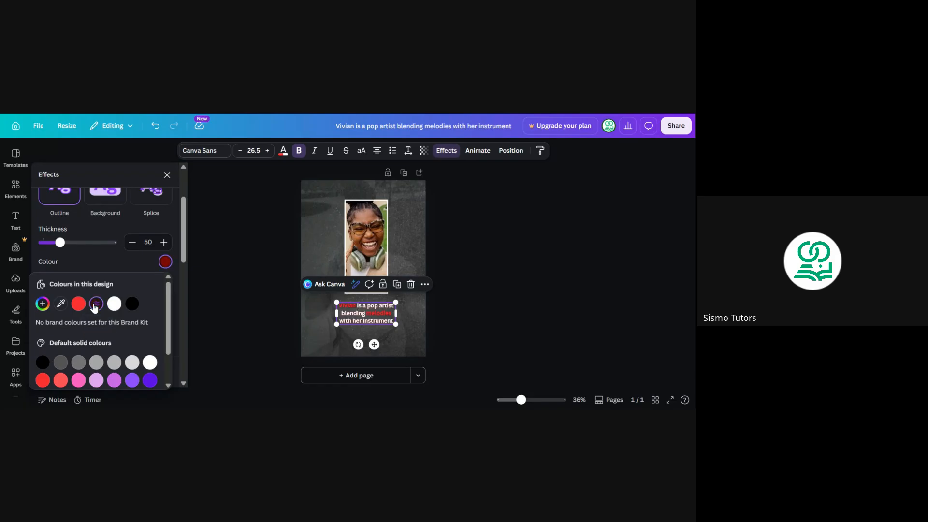
click(133, 304)
click(114, 306)
click(133, 306)
scroll(62, 246, down, 3)
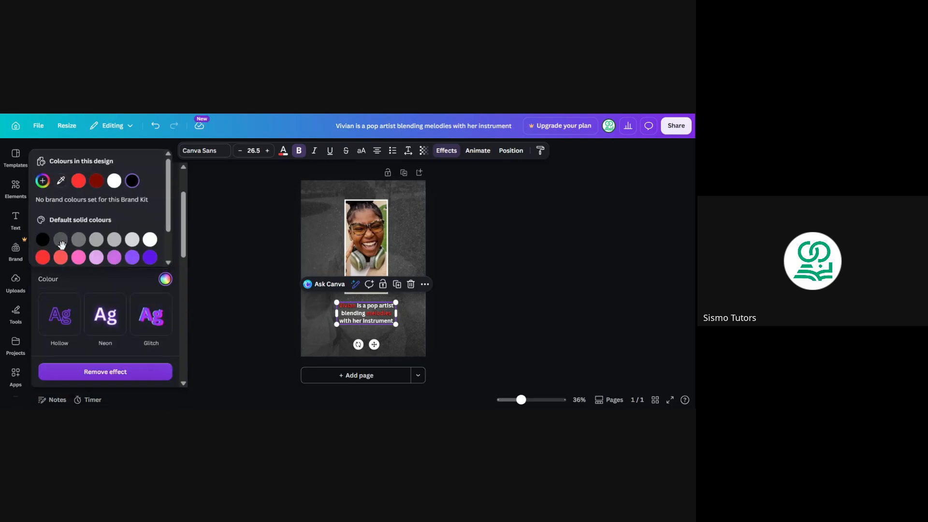
scroll(62, 245, up, 1)
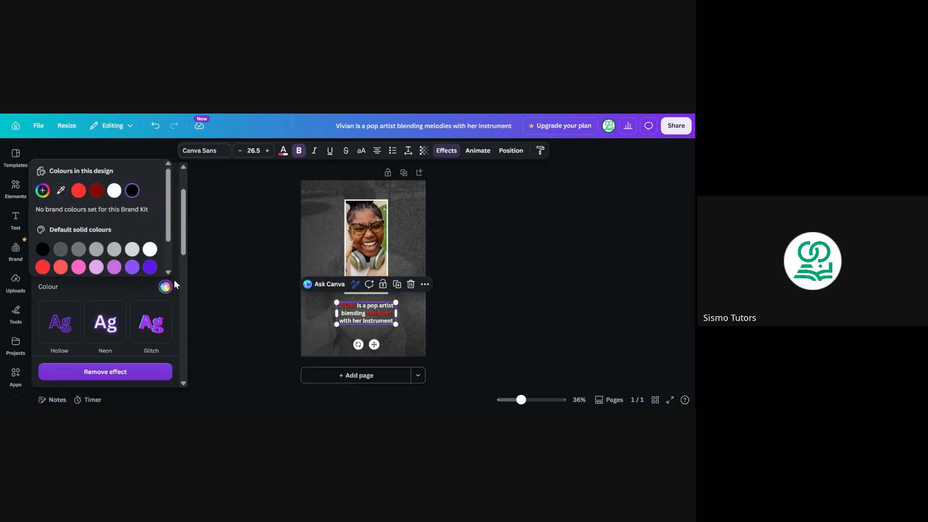
click(175, 289)
scroll(175, 289, down, 1)
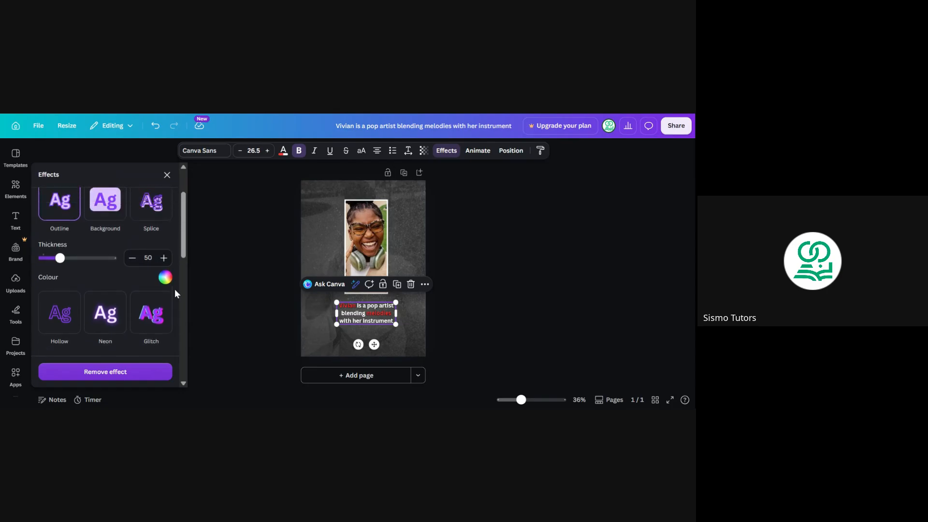
Increase the caption's outline thickness to 200 and deselect the text.
scroll(175, 289, up, 2)
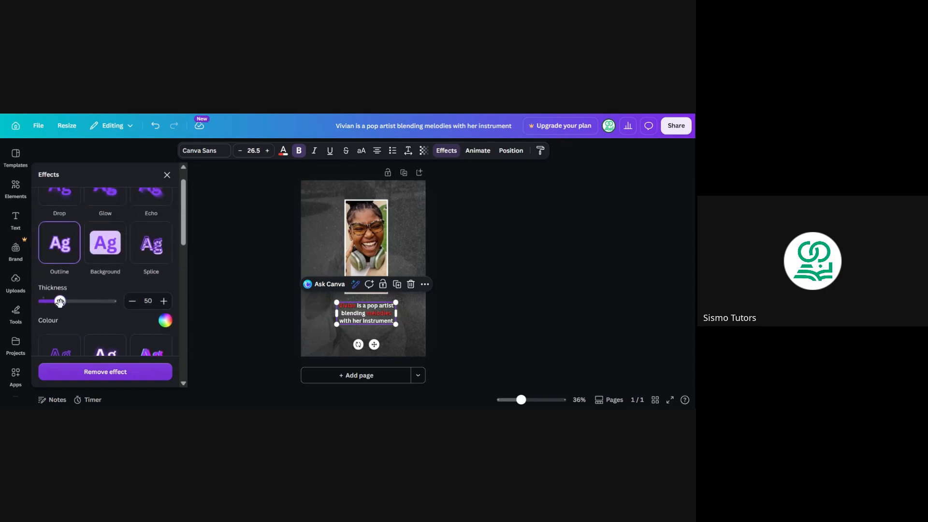
drag(59, 302, 113, 302)
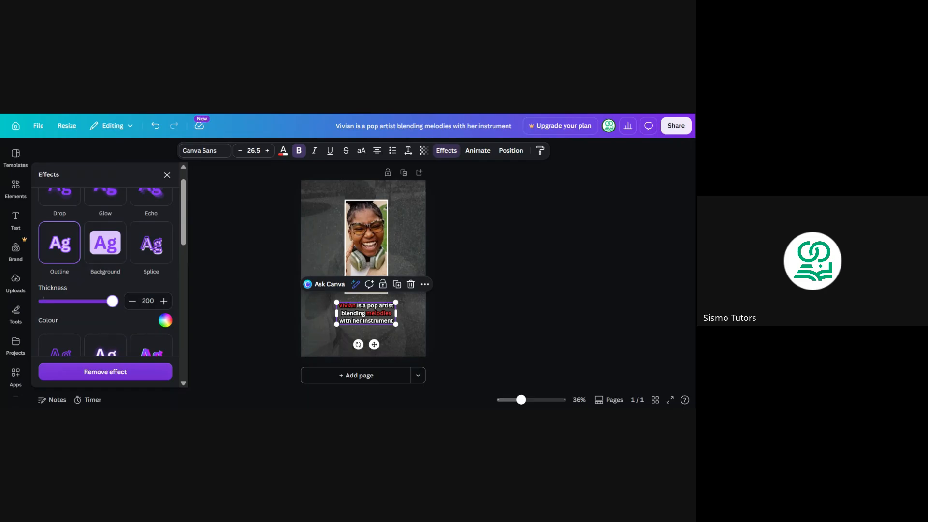
scroll(145, 311, down, 2)
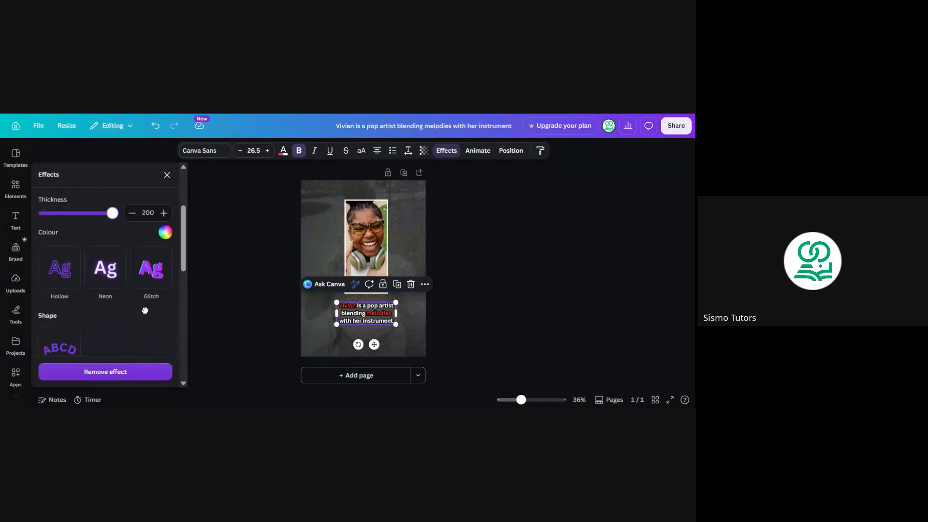
scroll(145, 310, up, 2)
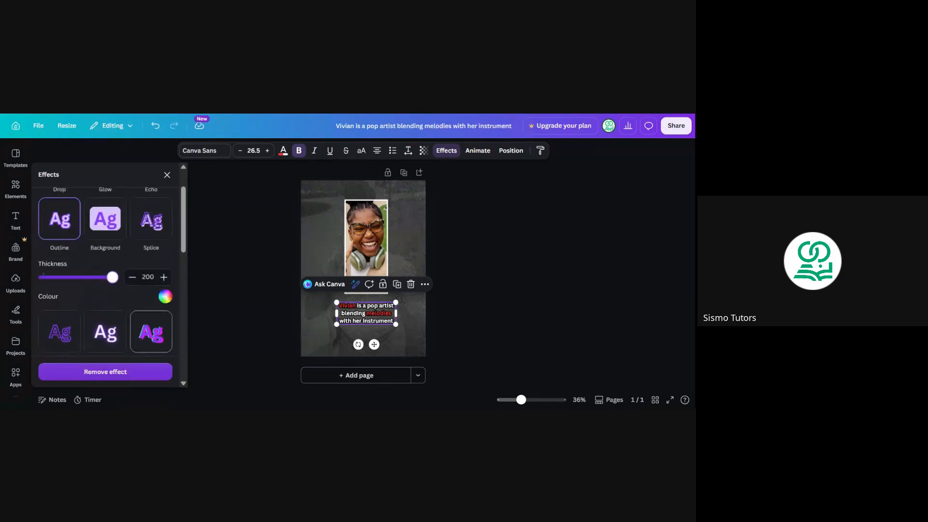
drag(115, 279, 177, 304)
click(462, 264)
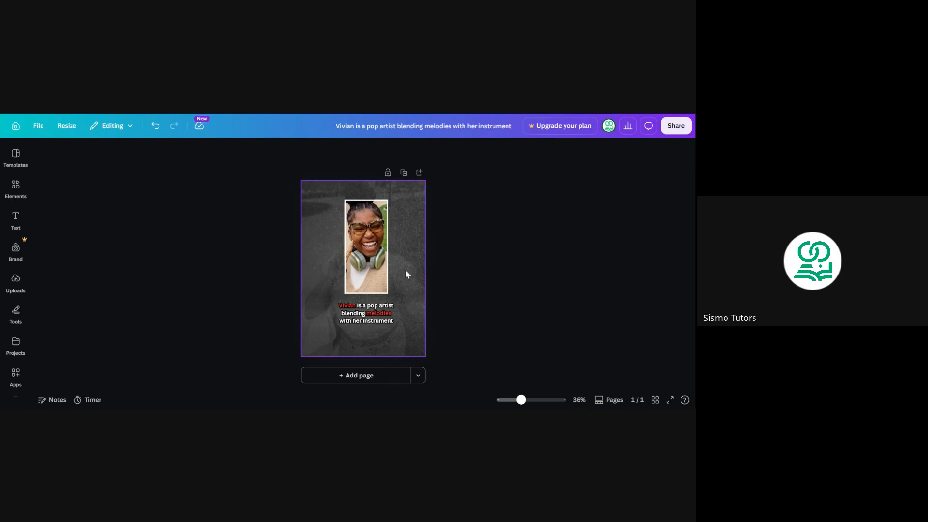
Move the white frame aside and extend the colour photo's lower edge down past the caption.
click(366, 222)
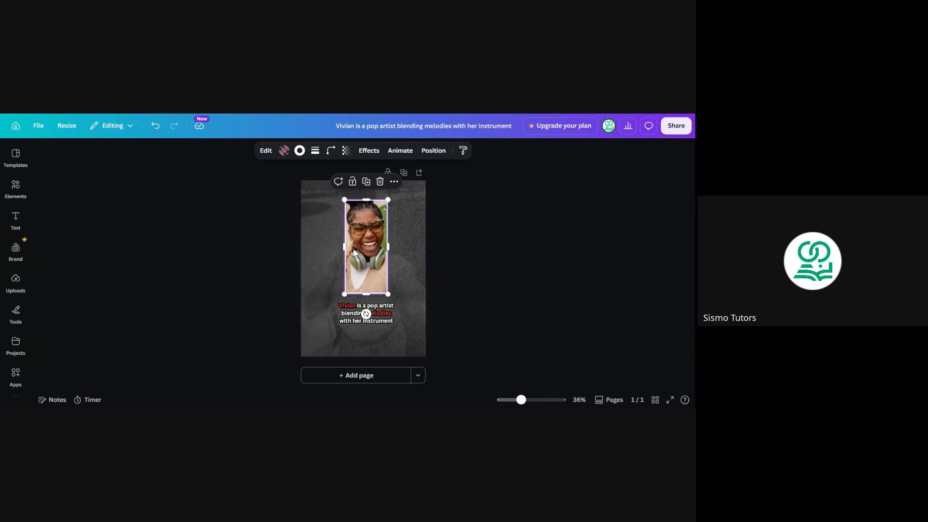
mouse_move(345, 246)
mouse_down()
mouse_move(324, 246)
mouse_move(346, 247)
mouse_up()
drag(373, 255, 427, 251)
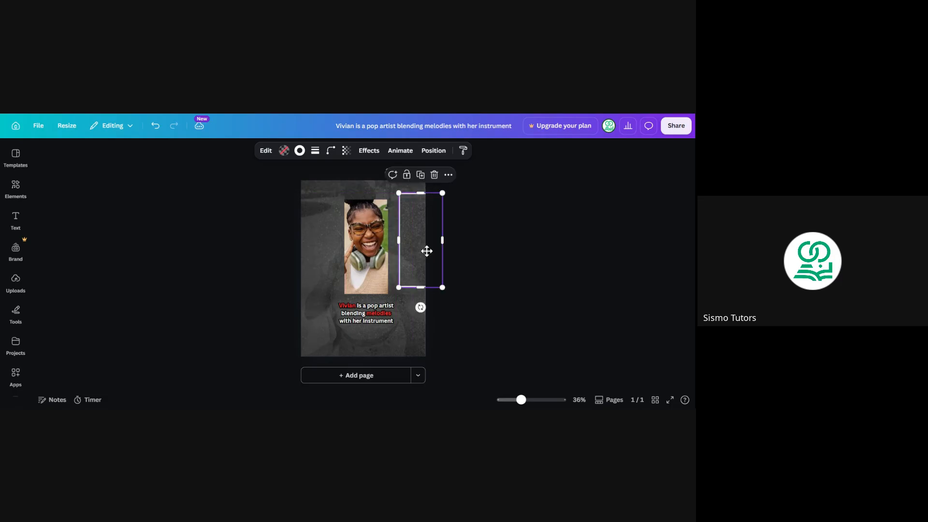
click(365, 274)
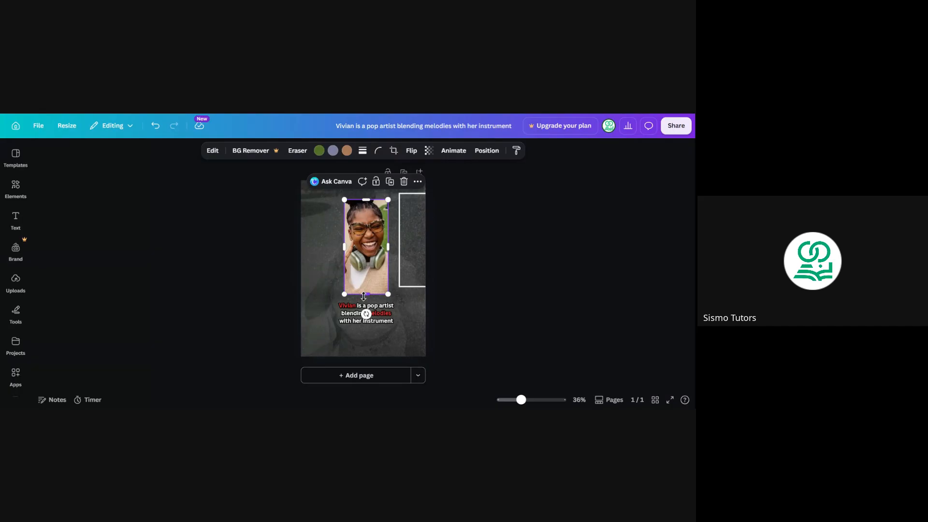
drag(364, 297, 372, 335)
Refit the white frame around the lengthened colour photo and shift the caption slightly down and to the left.
click(417, 257)
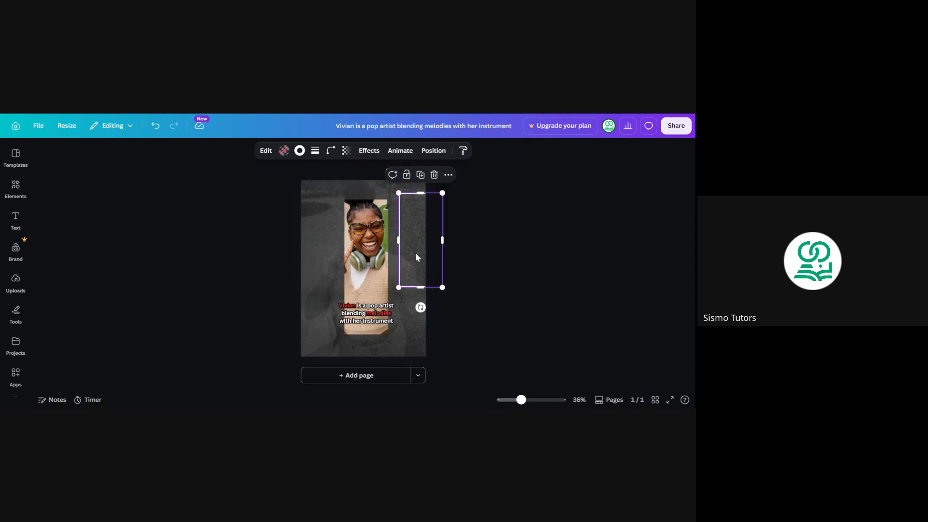
drag(415, 253, 363, 259)
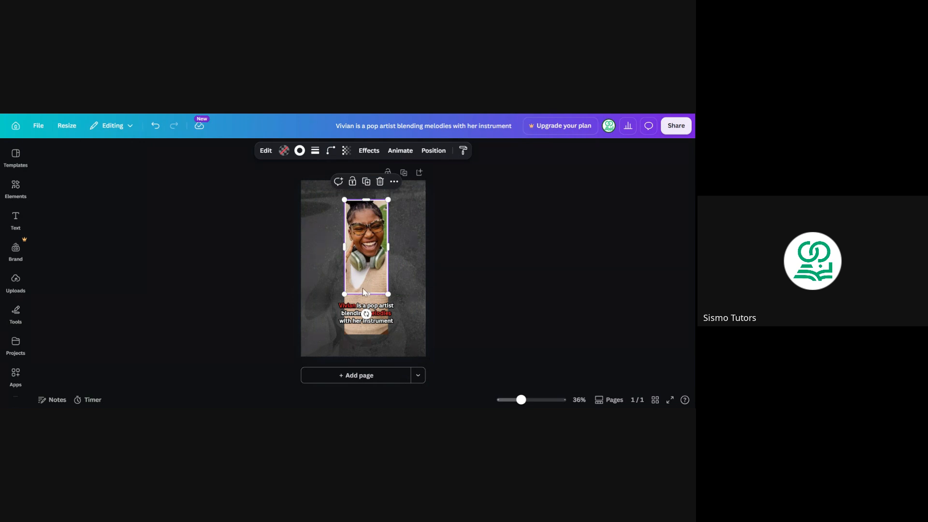
drag(366, 293, 366, 317)
click(488, 246)
click(372, 318)
click(462, 265)
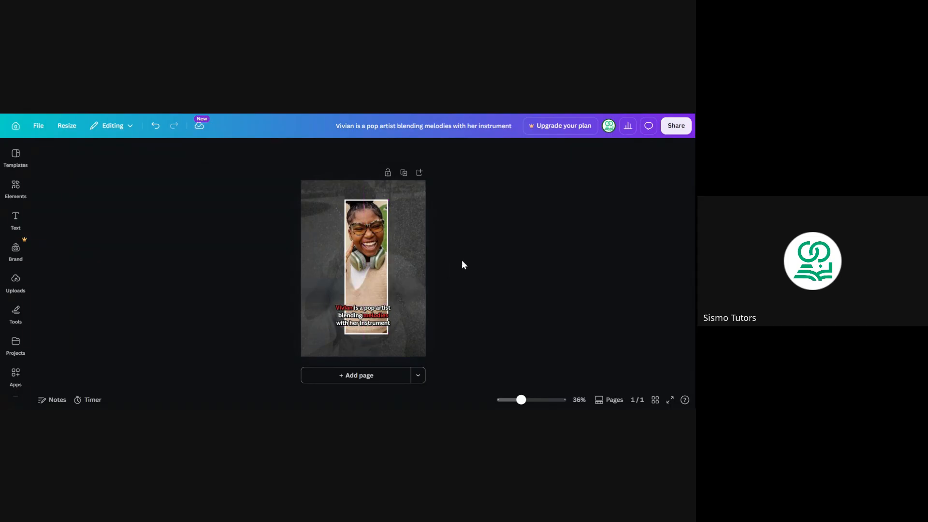
Shorten the white frame and the colour photo so both end above the caption, and move the caption slightly lower.
click(379, 332)
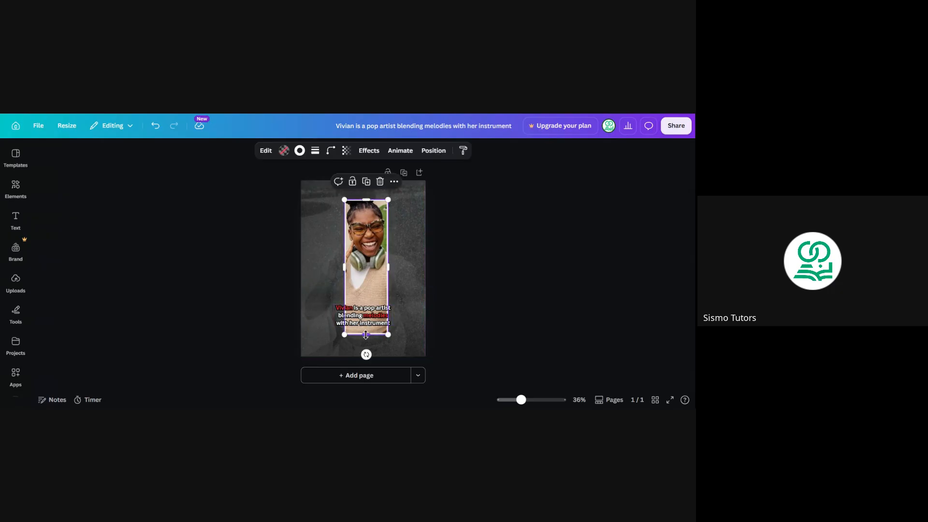
drag(366, 334, 366, 304)
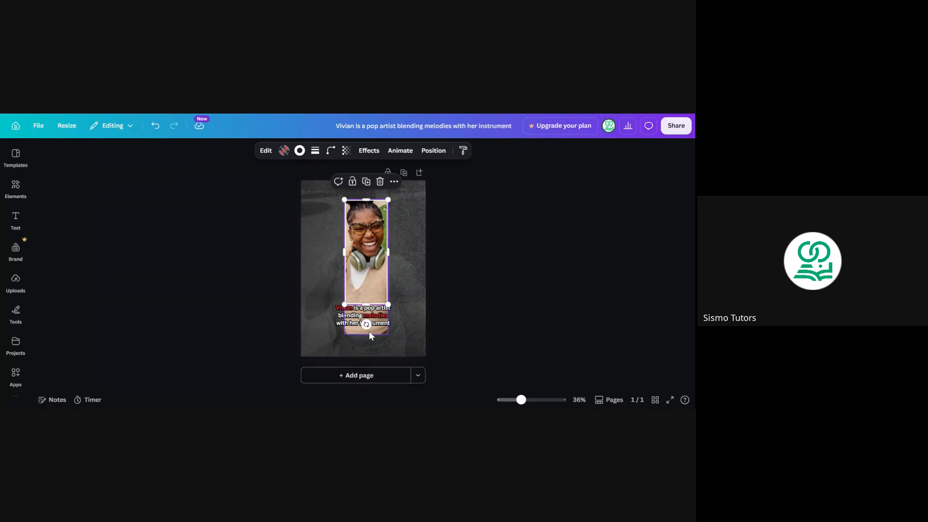
click(369, 331)
drag(366, 334, 365, 302)
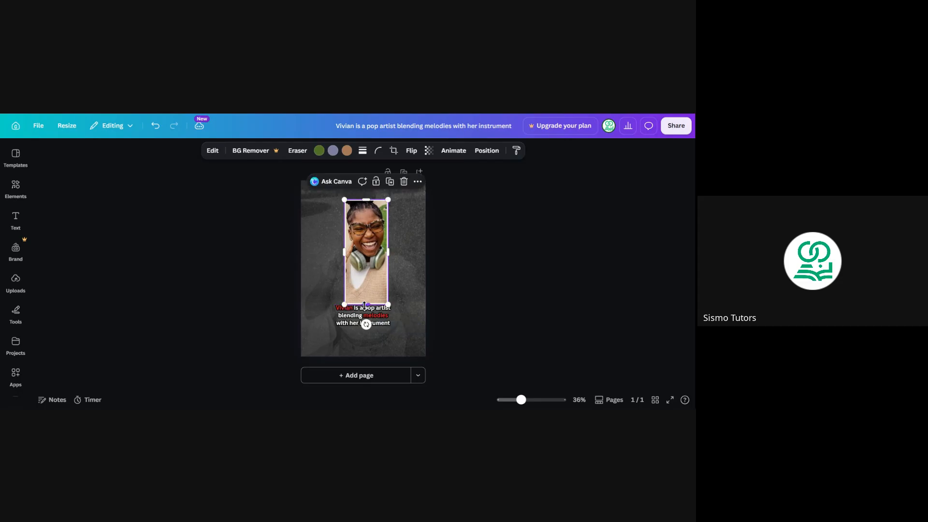
click(436, 267)
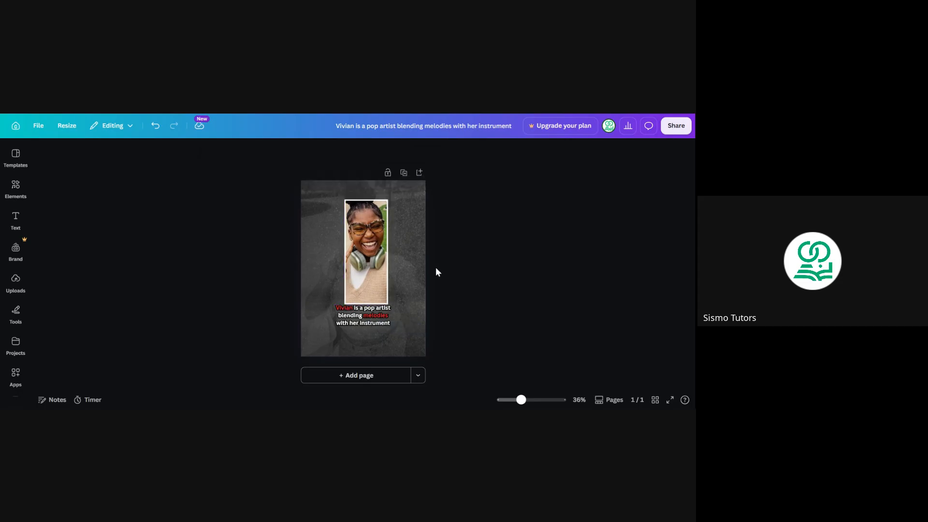
click(374, 312)
drag(373, 311, 377, 319)
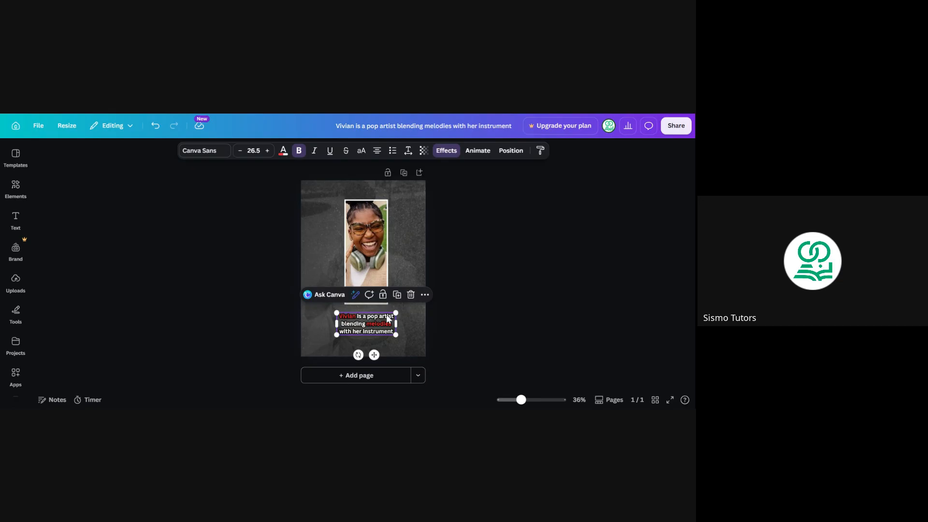
click(453, 265)
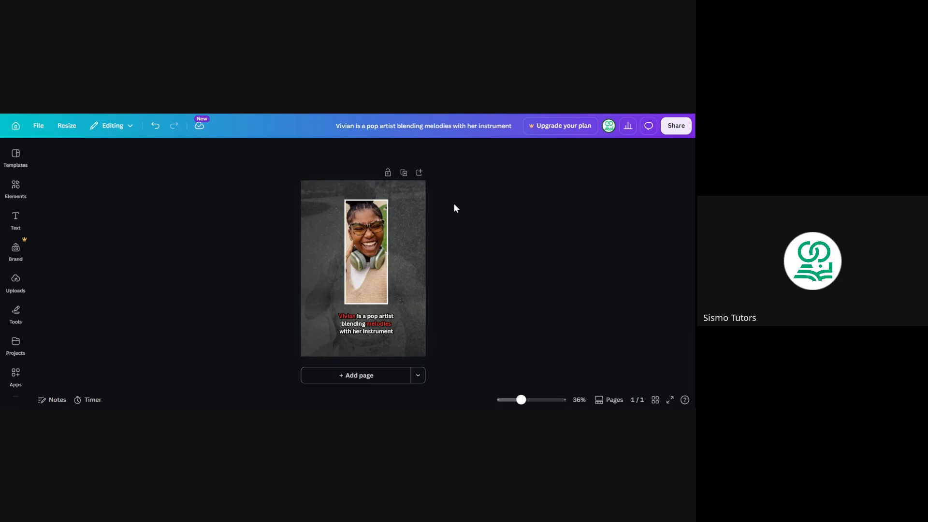
Delete the white frame to preview the colour photo without it, and restore the frame.
click(385, 216)
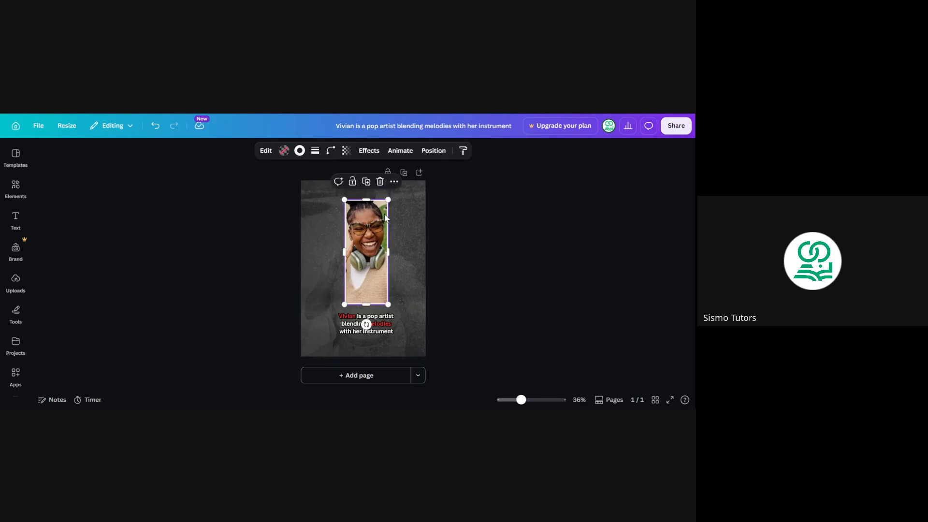
key(Escape)
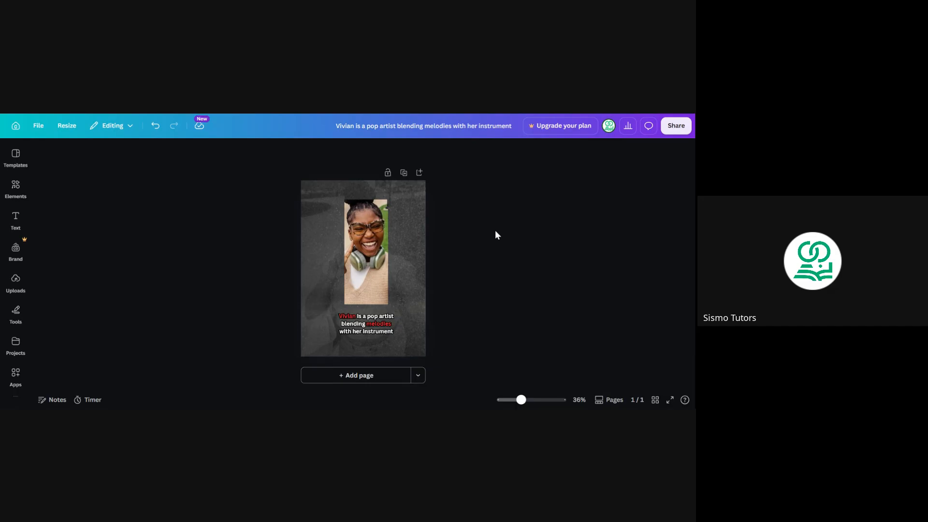
key(ctrl+z)
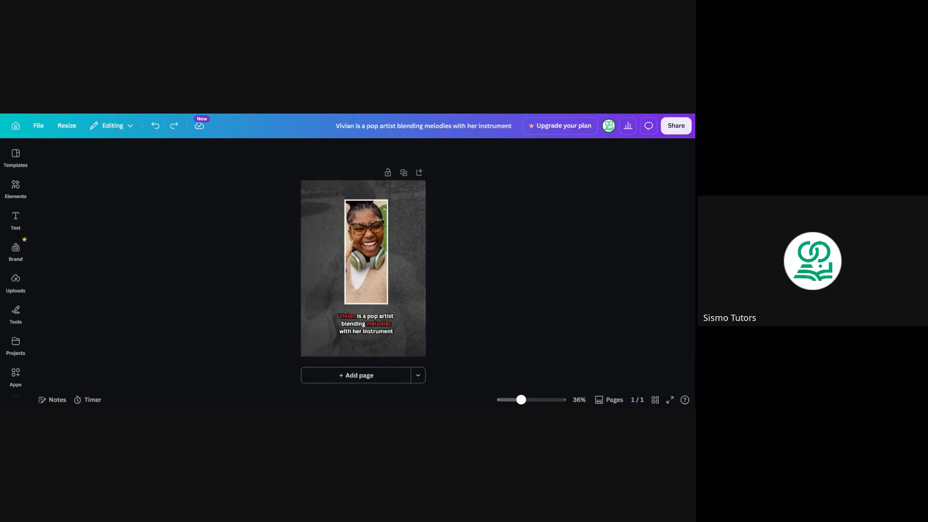
Try black as the frame's border colour, and change the border to red.
click(388, 211)
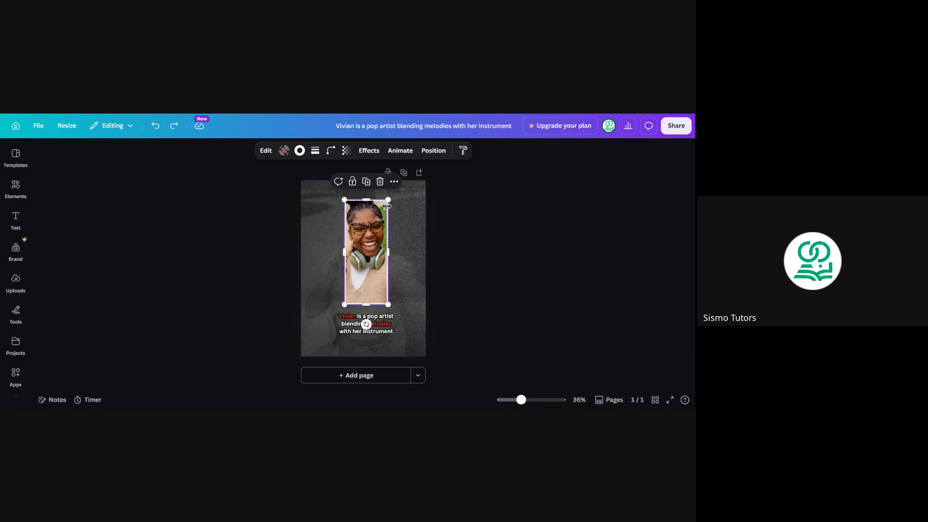
click(299, 150)
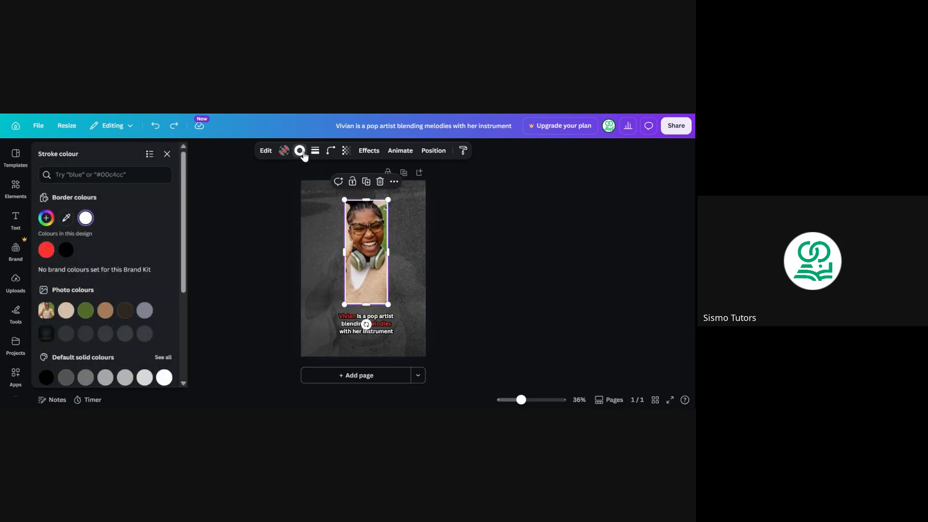
click(67, 251)
click(475, 230)
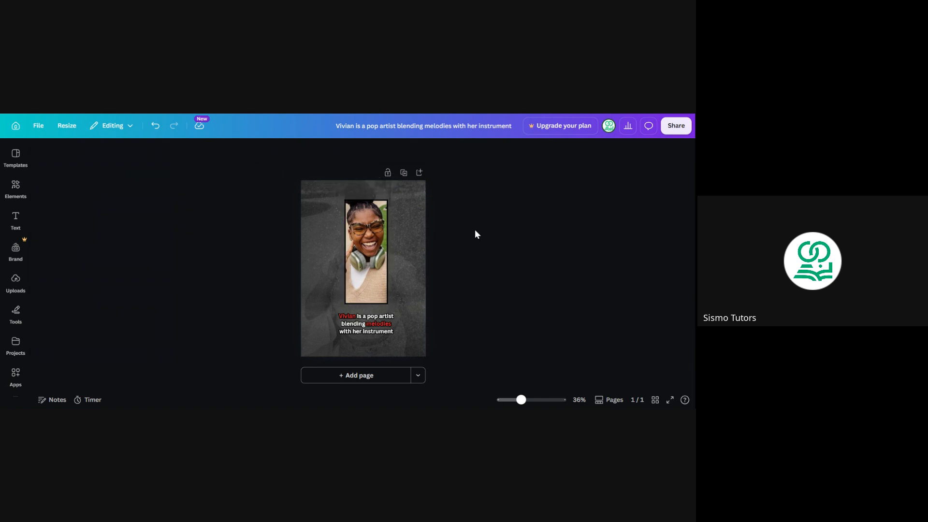
click(387, 234)
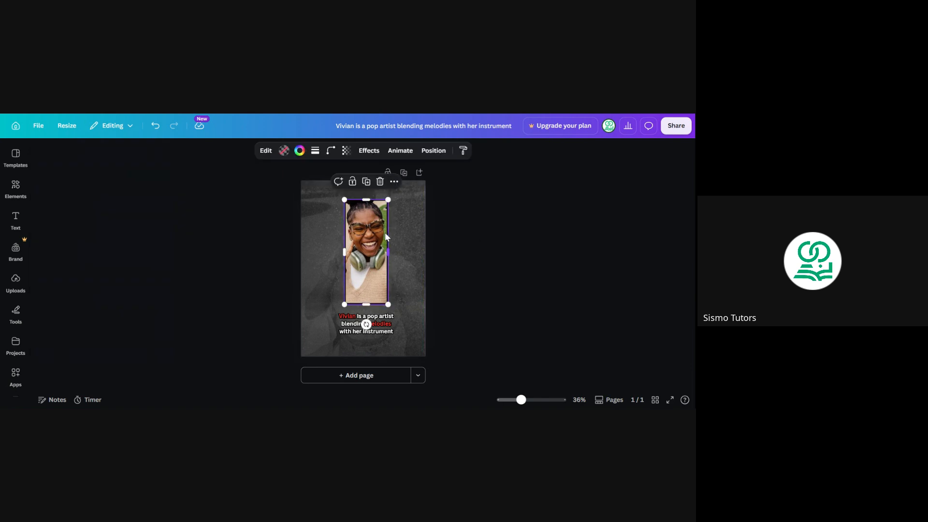
click(300, 151)
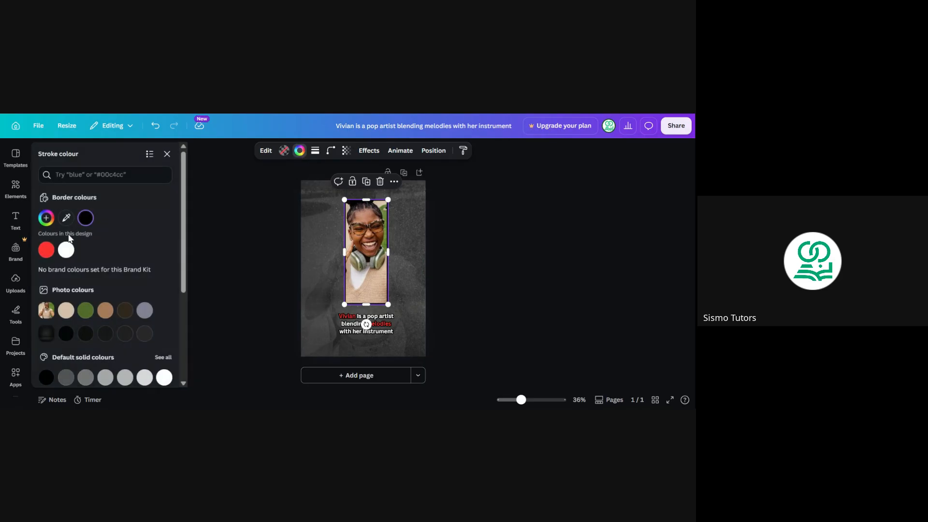
click(50, 250)
click(488, 232)
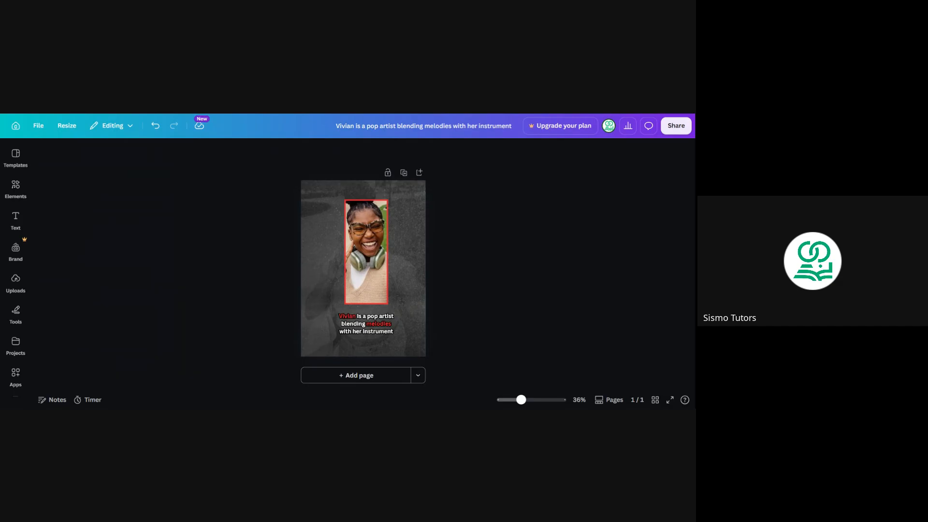
Delete the frame and the colour photo crop from the page.
click(356, 247)
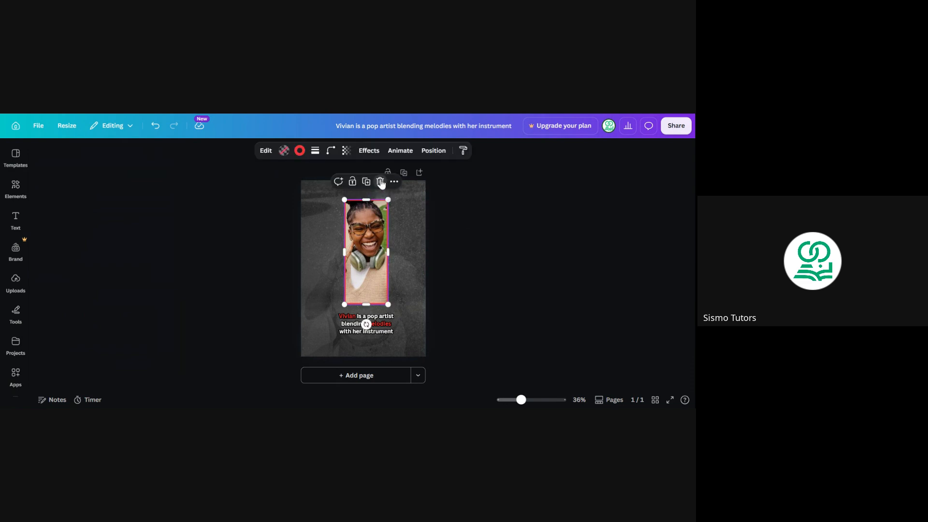
click(381, 181)
click(372, 239)
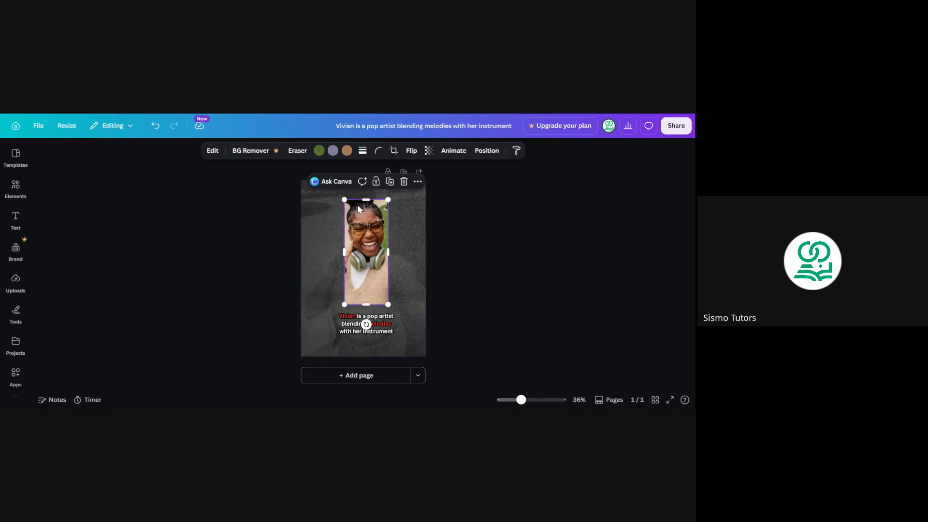
click(403, 182)
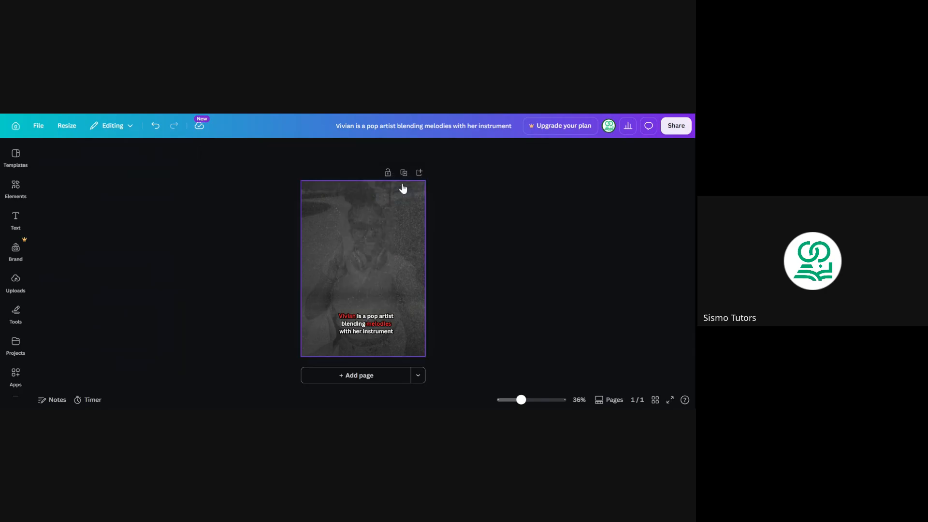
Delete the two darkening layers that cover the greyscale photo.
click(373, 227)
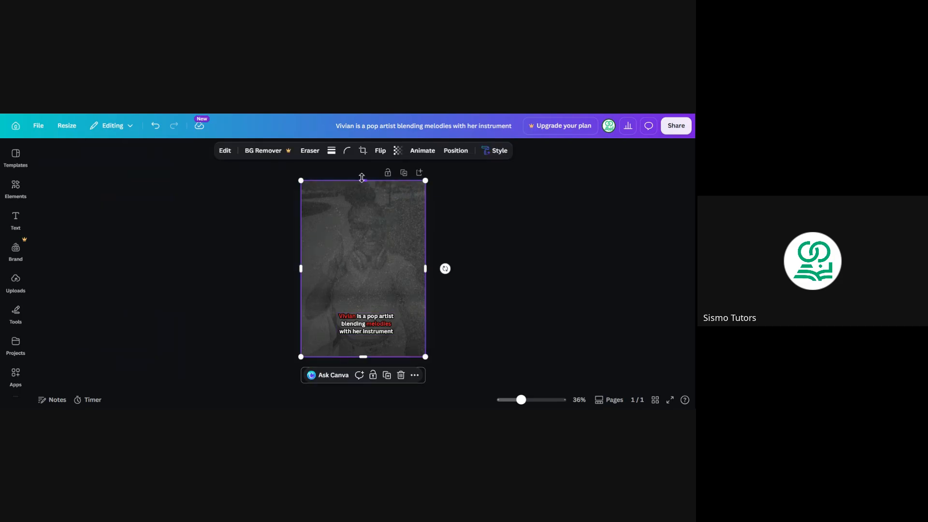
drag(362, 178, 363, 244)
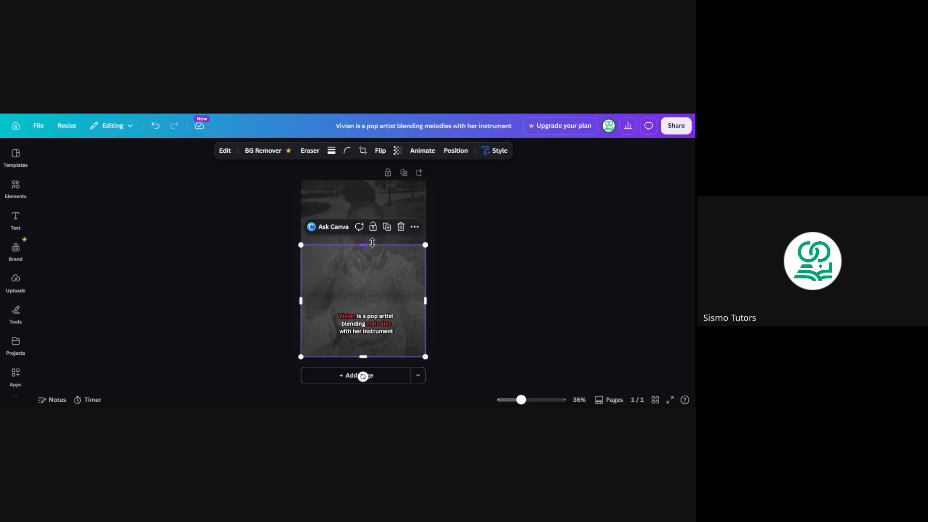
click(386, 201)
click(372, 265)
key(Delete)
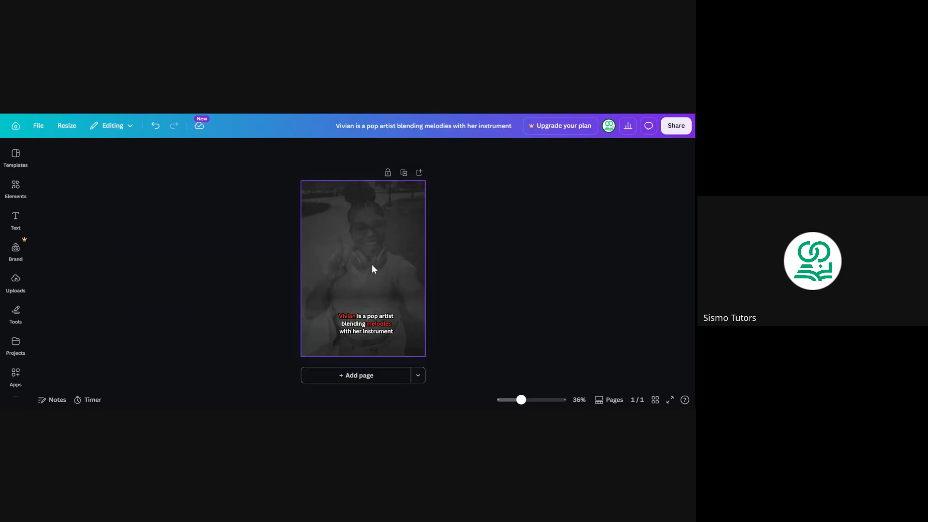
click(375, 227)
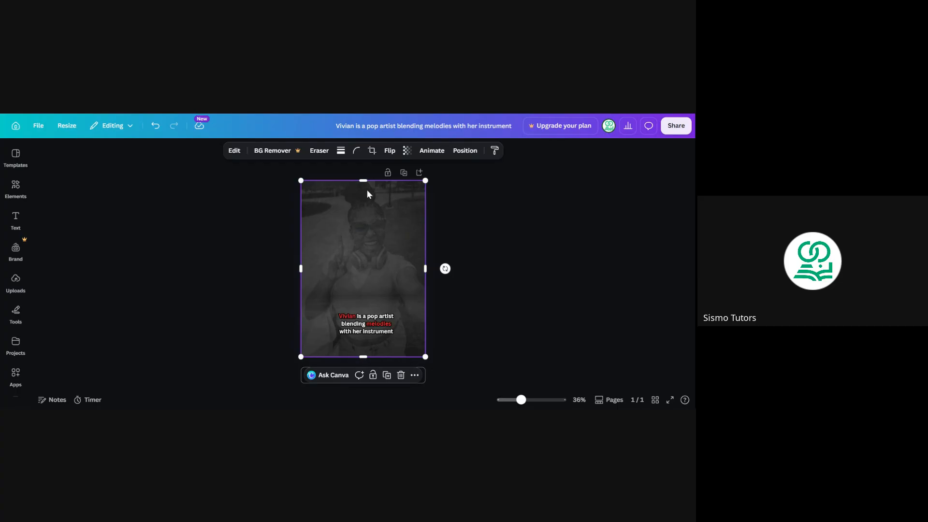
drag(364, 181, 364, 265)
click(400, 250)
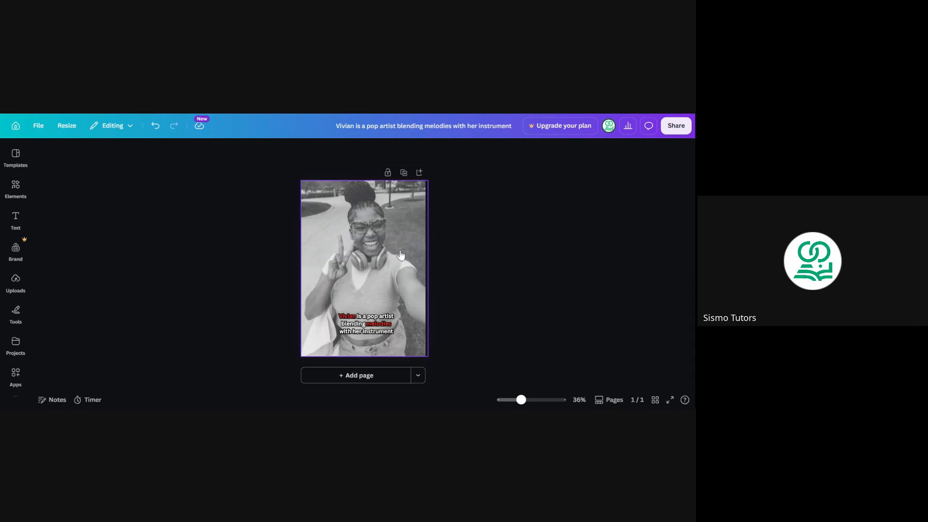
Trim the greyscale photo's right edge to line up with the page edge.
click(374, 246)
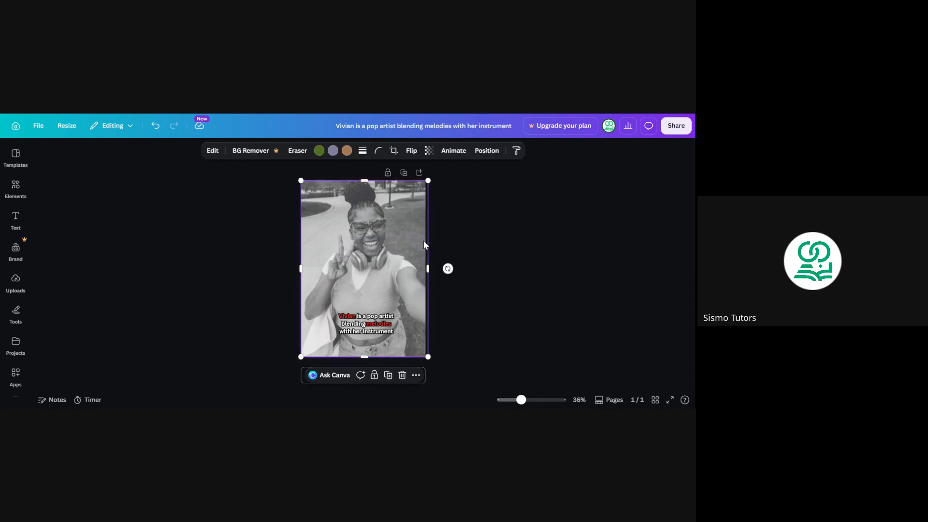
drag(428, 265, 427, 265)
click(473, 228)
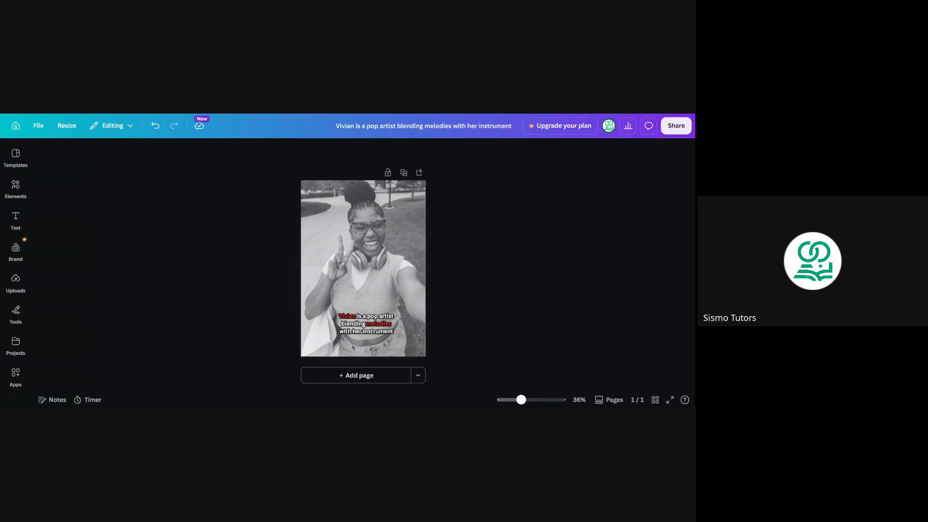
Crop the greyscale photo at its bottom, right and left edges and move it to the page's upper left.
click(357, 231)
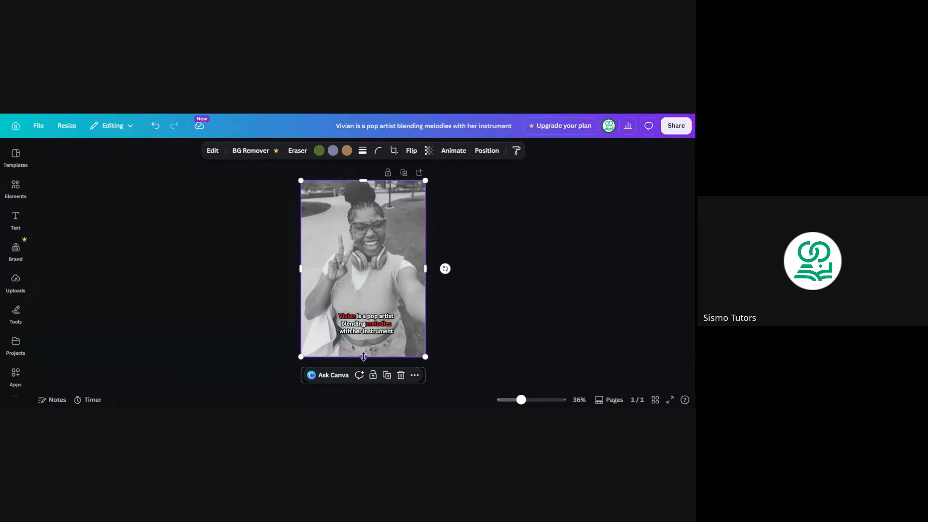
drag(363, 356, 363, 313)
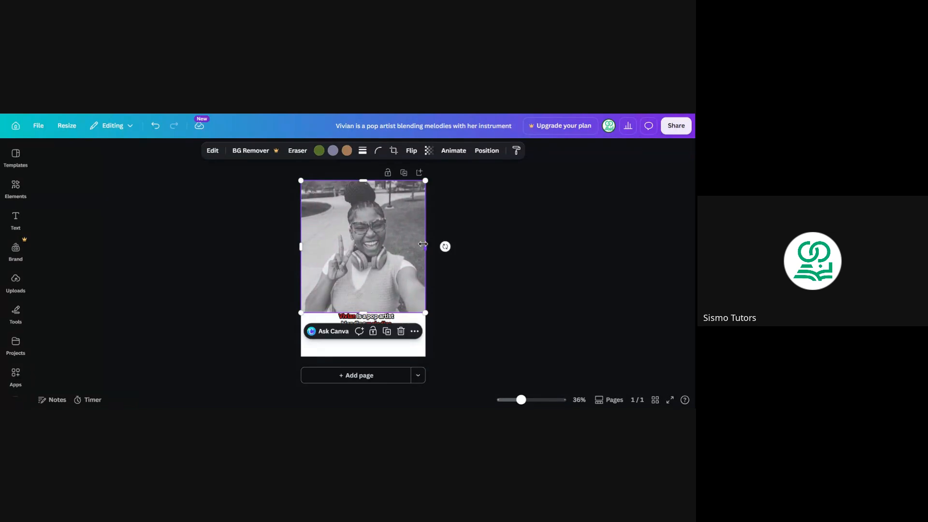
drag(423, 244, 413, 244)
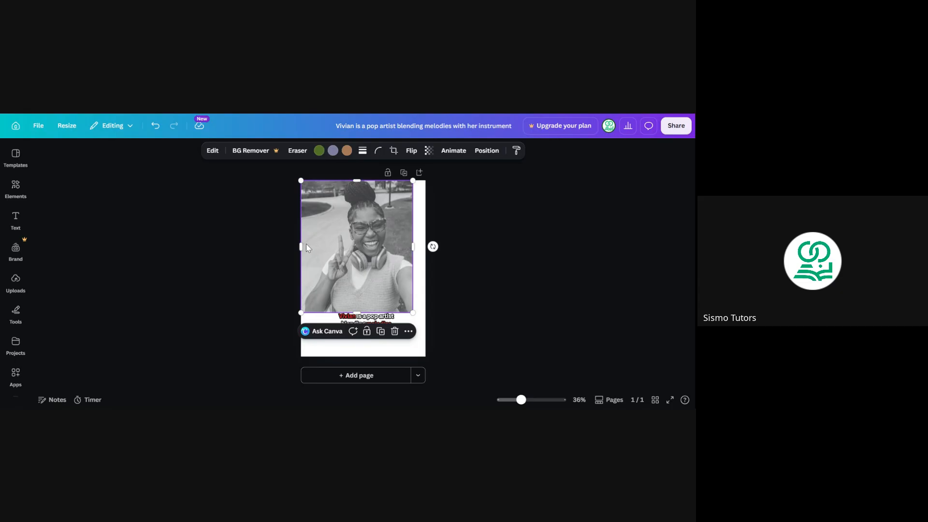
drag(300, 246, 324, 246)
mouse_move(376, 236)
mouse_down()
mouse_move(356, 256)
mouse_move(350, 234)
mouse_move(379, 246)
mouse_up()
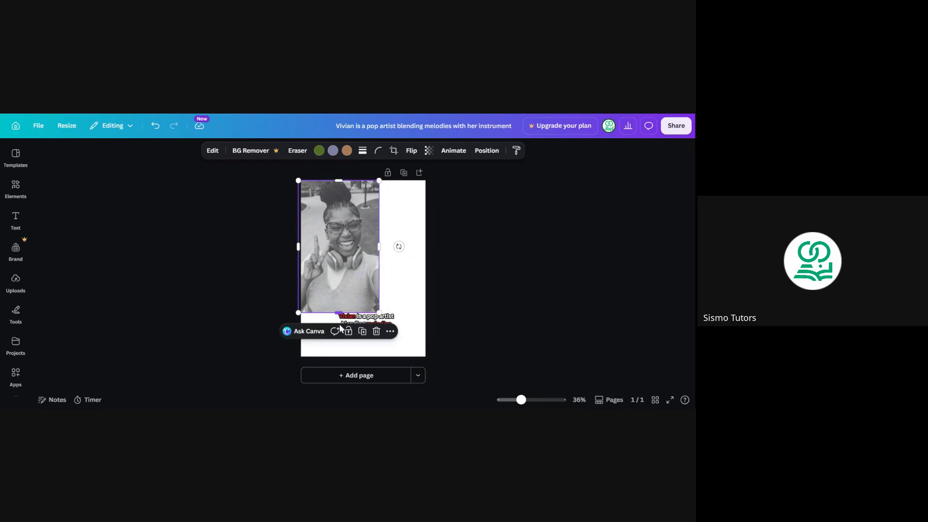
Extend the greyscale photo to the page bottom and trim its sides so it fills about the left half.
drag(339, 313, 339, 357)
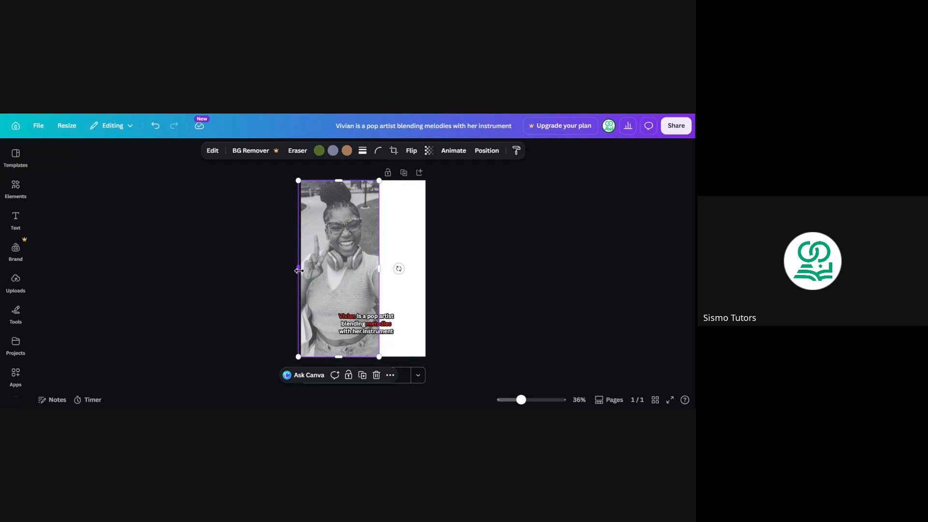
drag(298, 271, 301, 271)
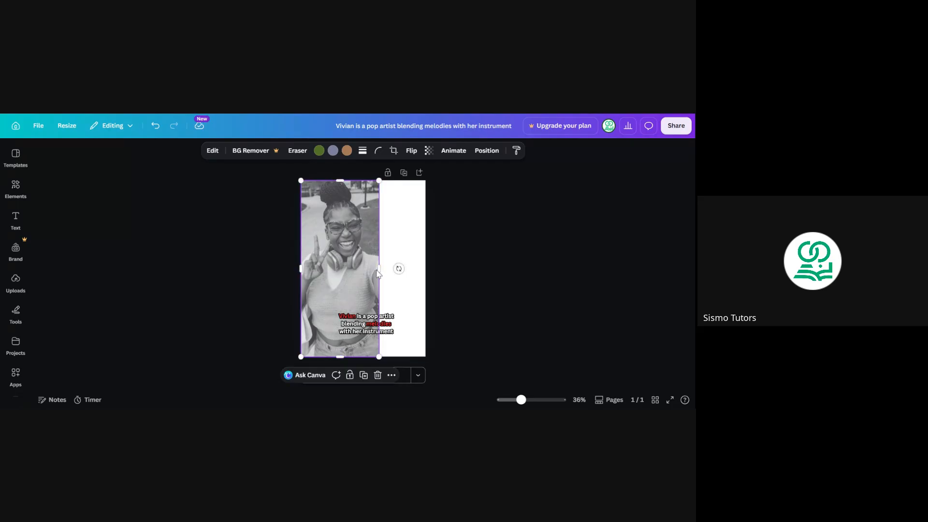
drag(379, 270, 367, 268)
click(482, 229)
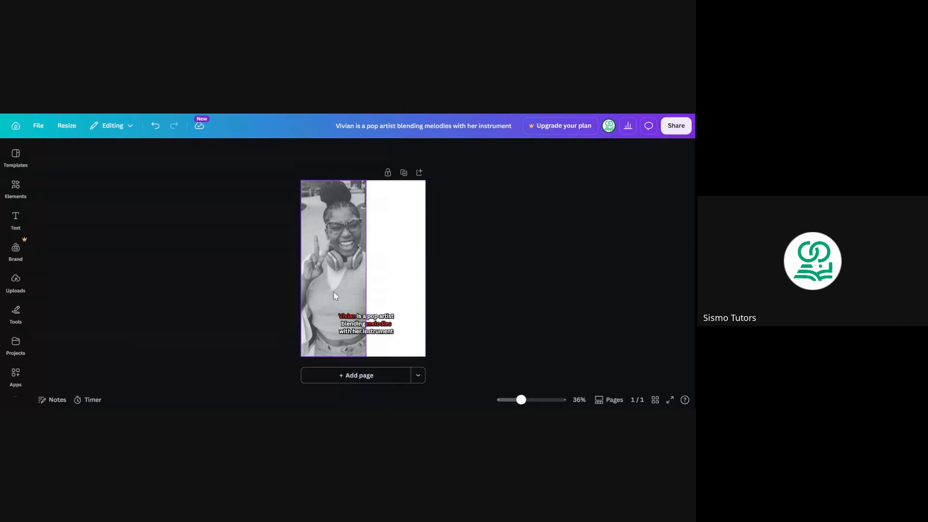
Move the caption to the lower right of the page, partly over the white half.
click(359, 326)
drag(359, 327, 380, 330)
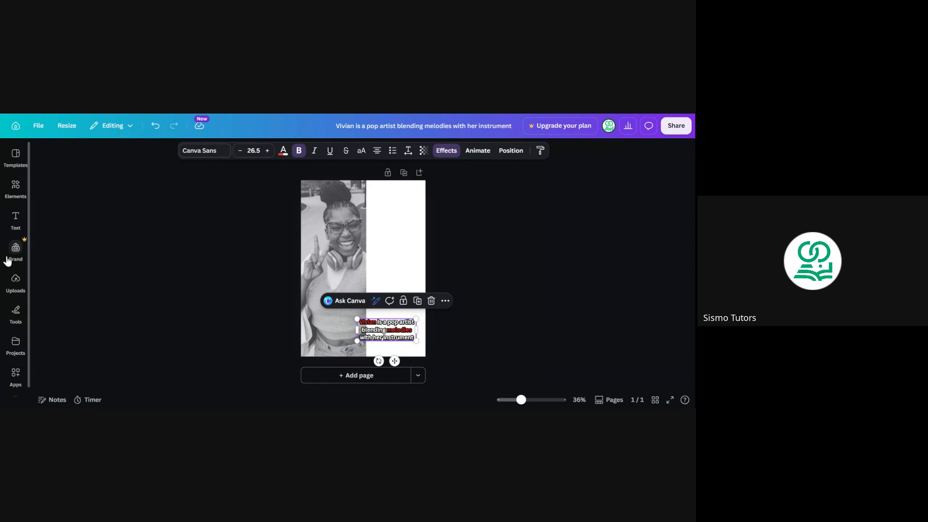
Add a default heading text box to the flyer page.
click(15, 220)
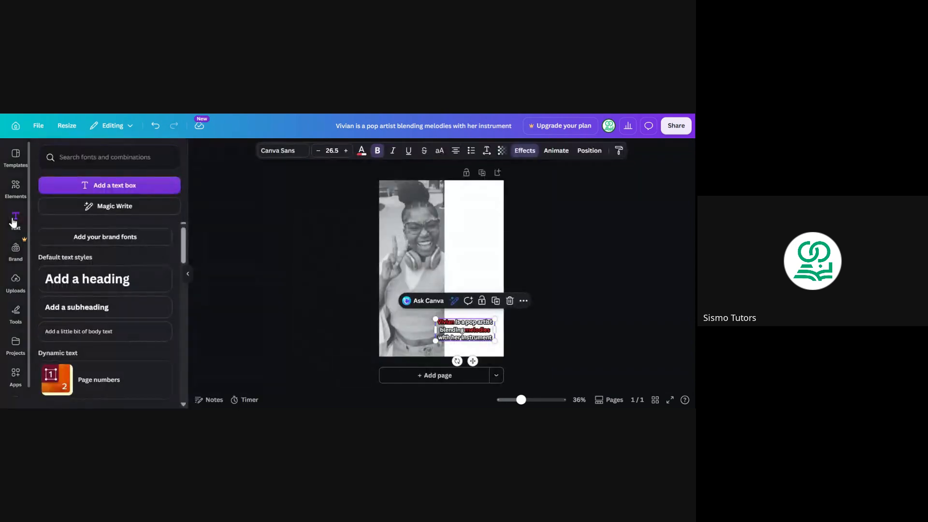
click(108, 281)
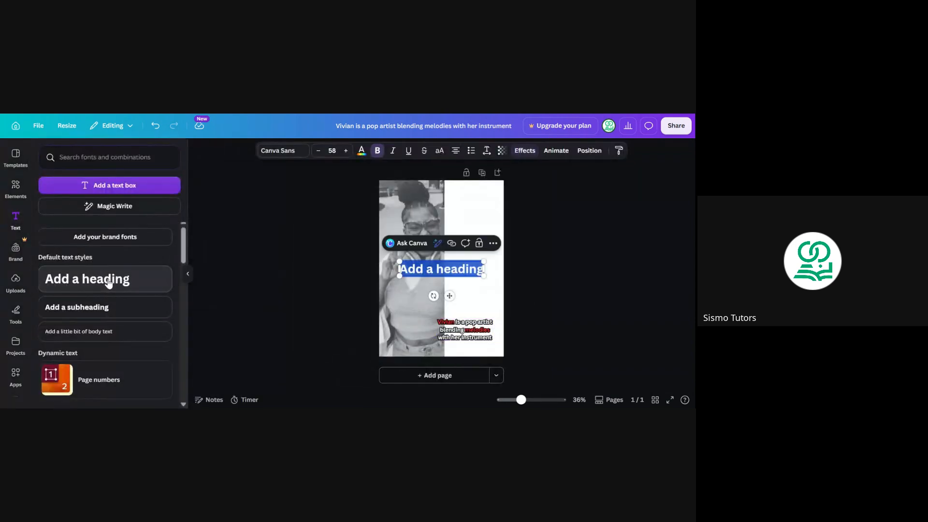
click(191, 276)
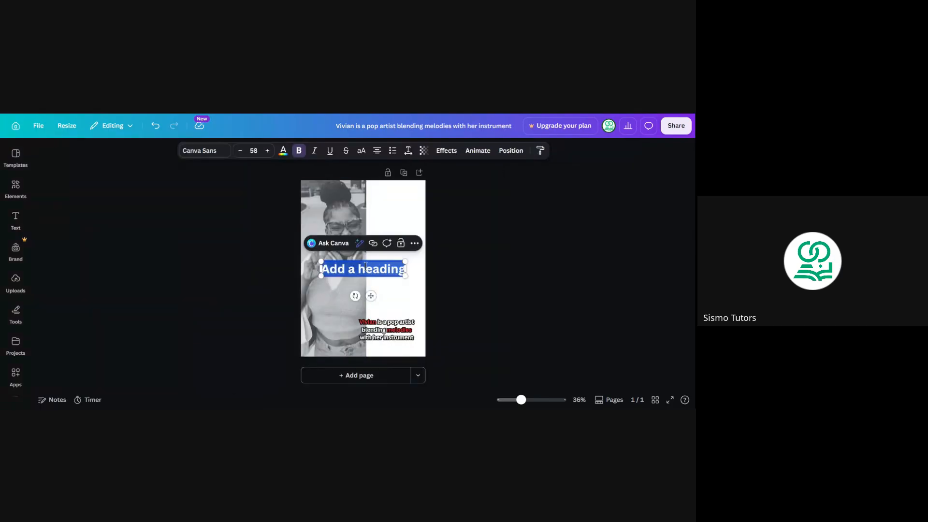
click(430, 114)
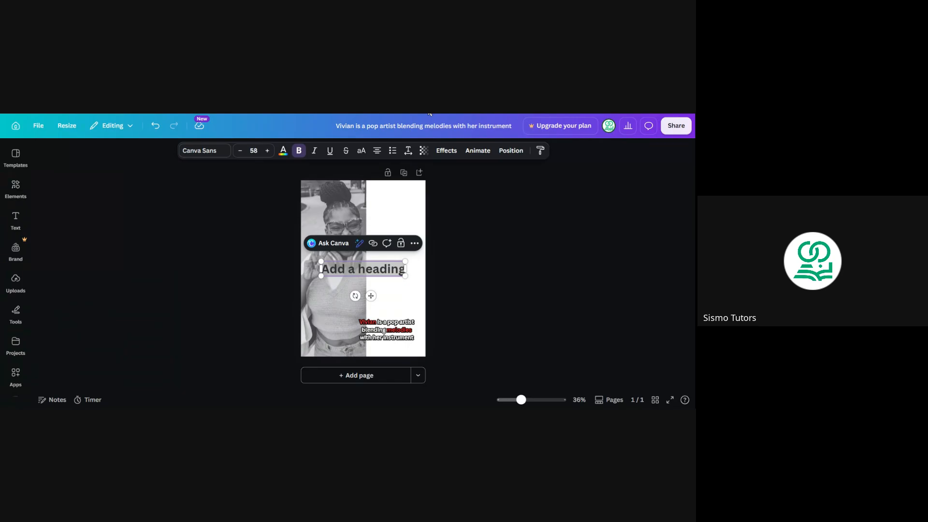
click(430, 114)
key(s)
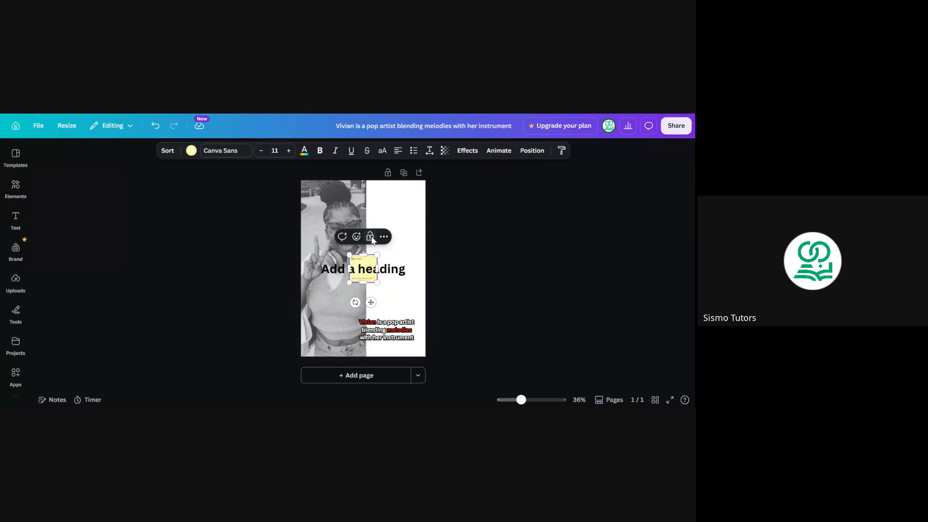
click(395, 265)
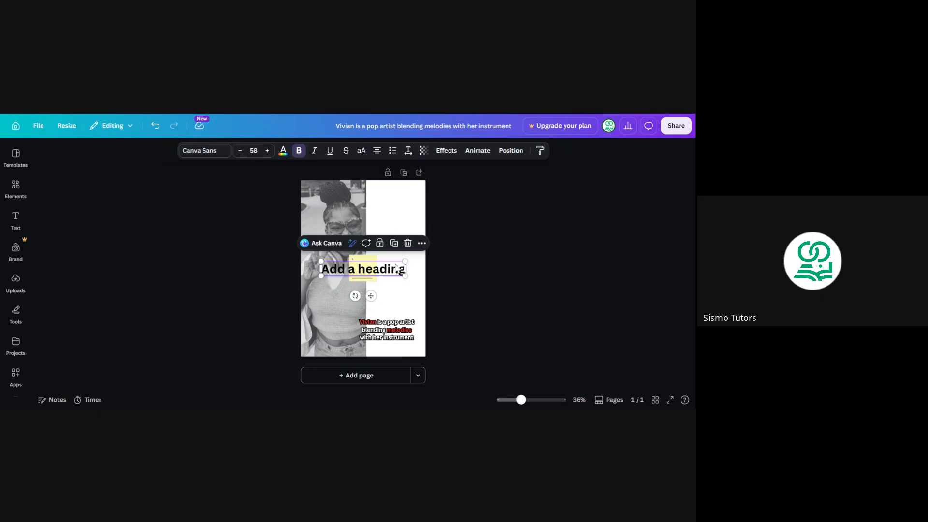
click(361, 259)
key(Delete)
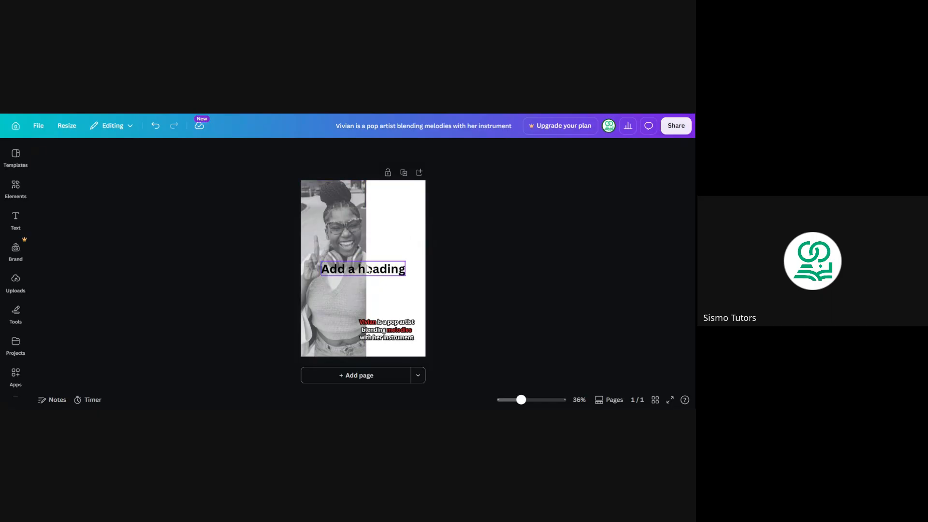
Replace the placeholder heading text with "SEE THE WORLD DIFFERENTLY".
double_click(371, 269)
text(S)
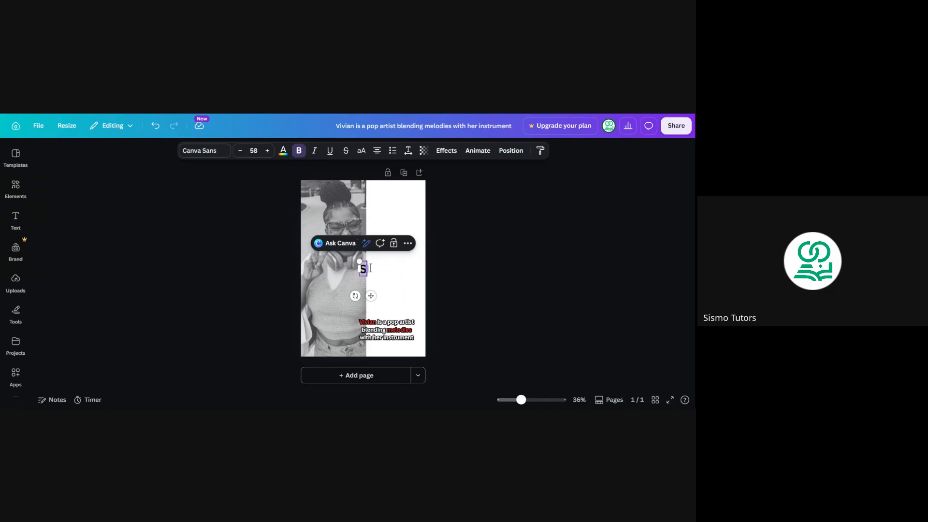
text(EE THE W)
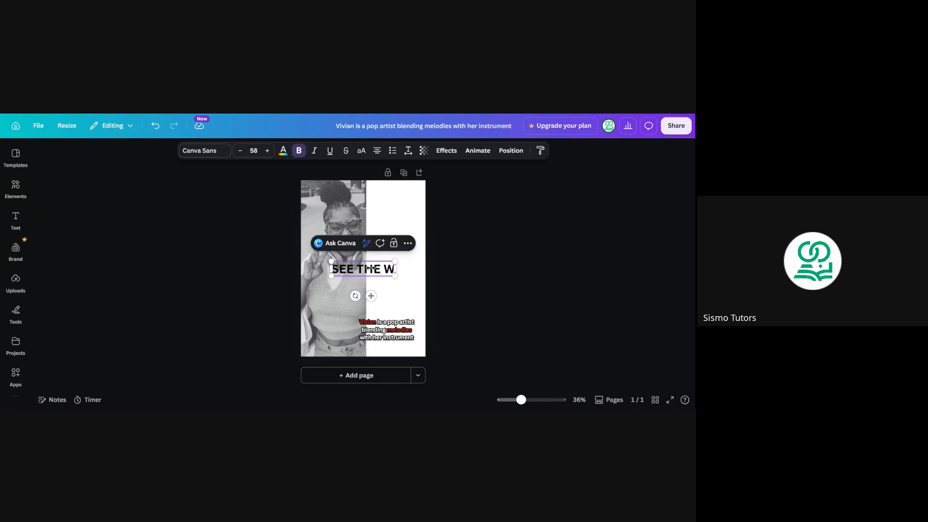
text(ORLD D)
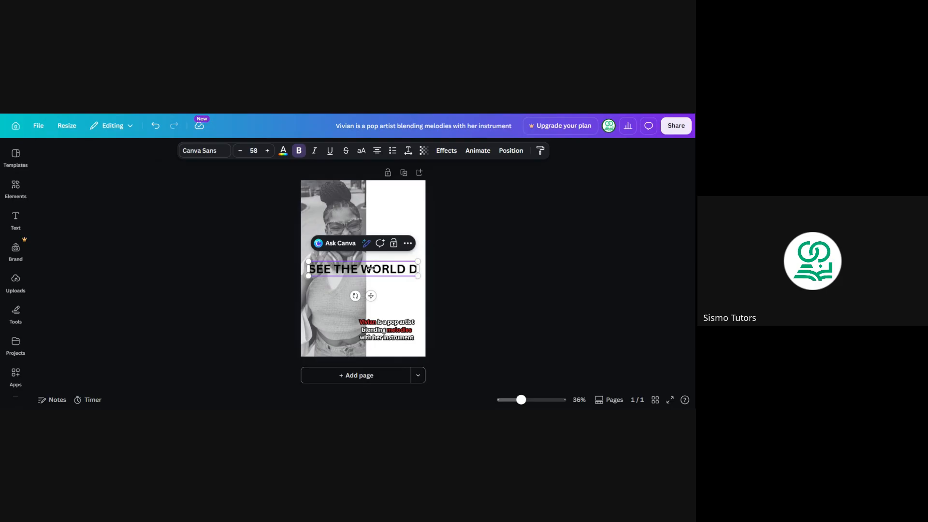
text(IFFERENTLY)
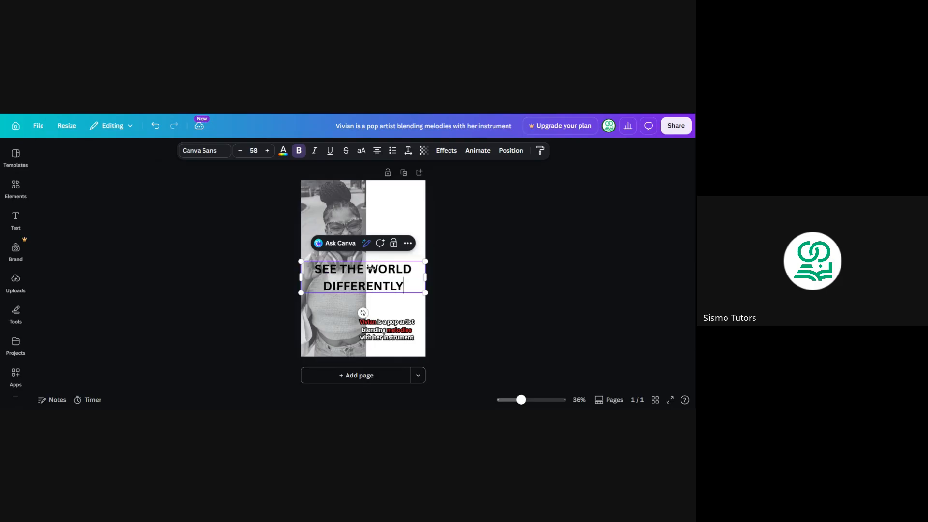
click(448, 268)
Narrow the heading to three lines, shrink it to about size 36.3 and place it in the upper part of the white half.
click(377, 284)
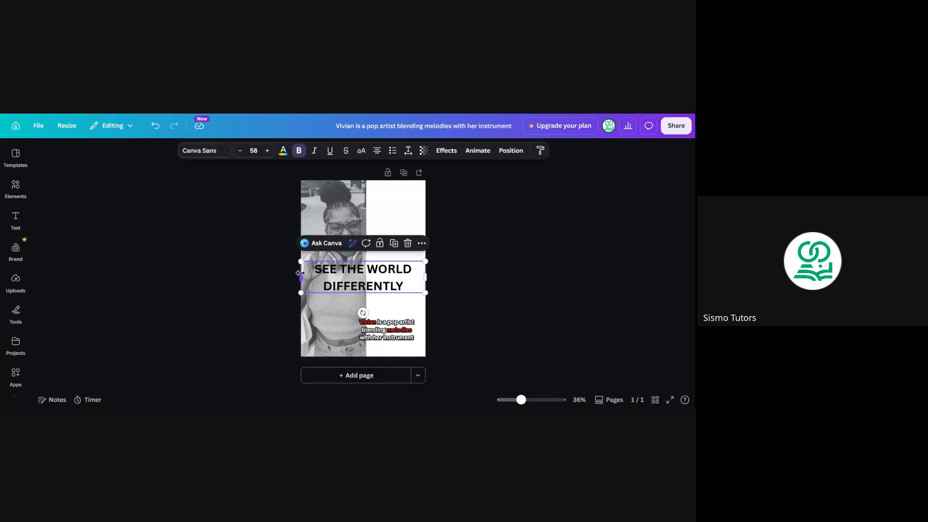
drag(305, 276, 344, 271)
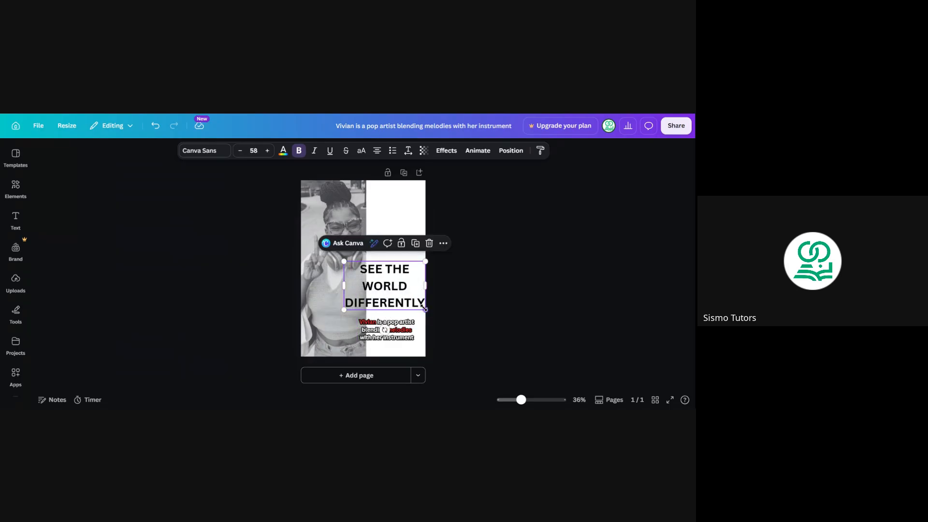
drag(425, 308, 368, 219)
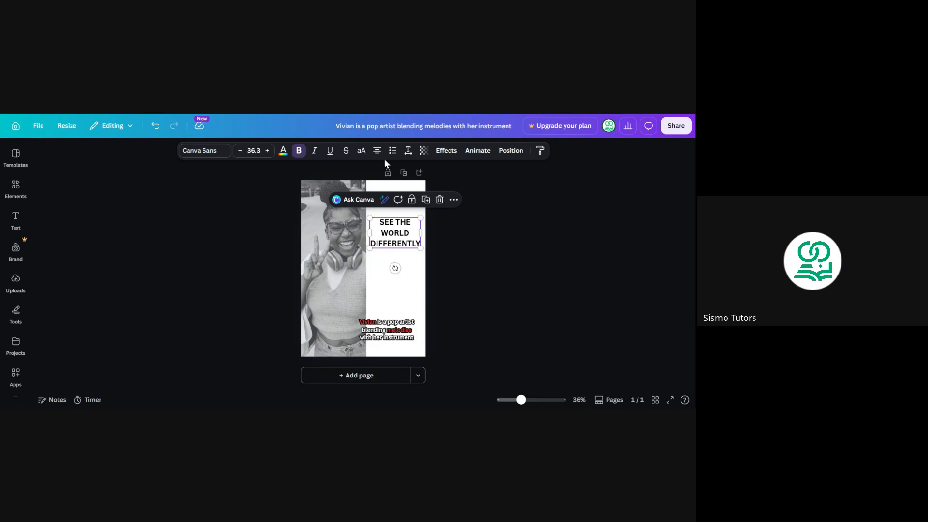
triple_click(397, 236)
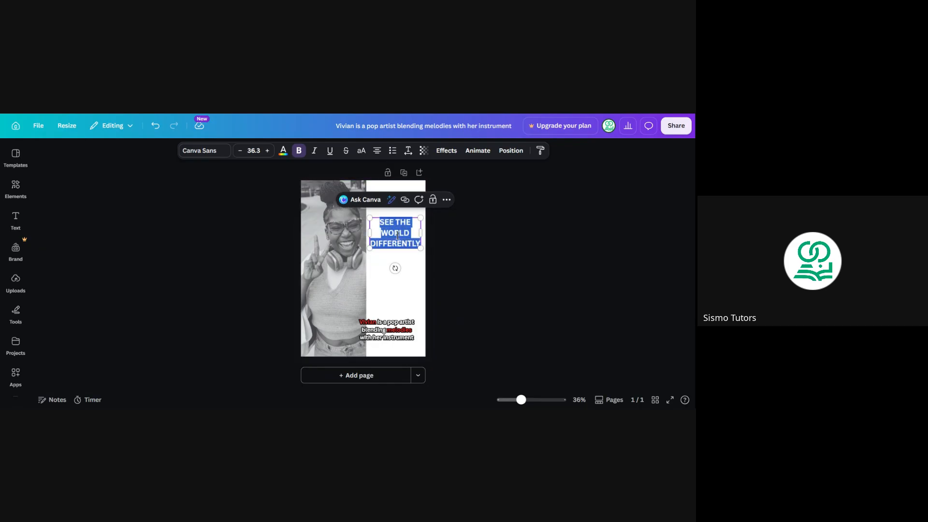
click(460, 225)
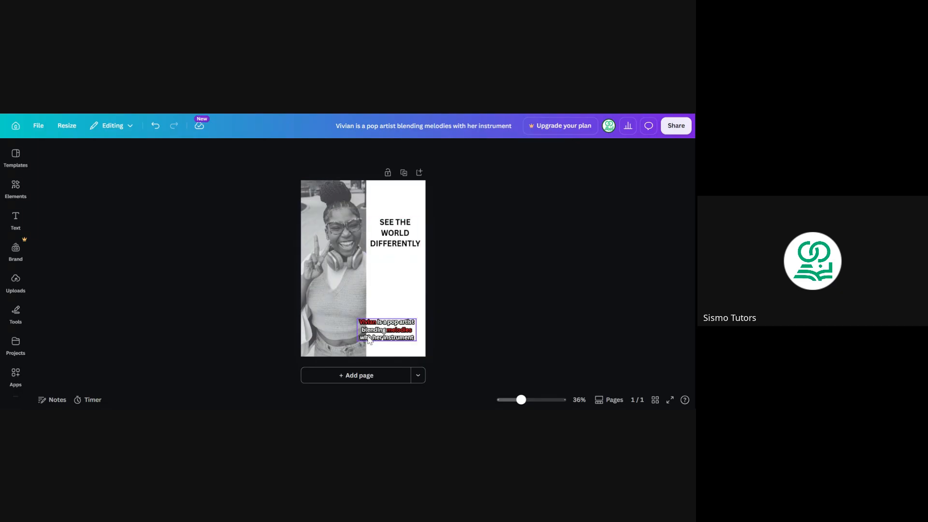
Move the caption about the pop artist fully onto the lower part of the white half.
drag(389, 323, 398, 323)
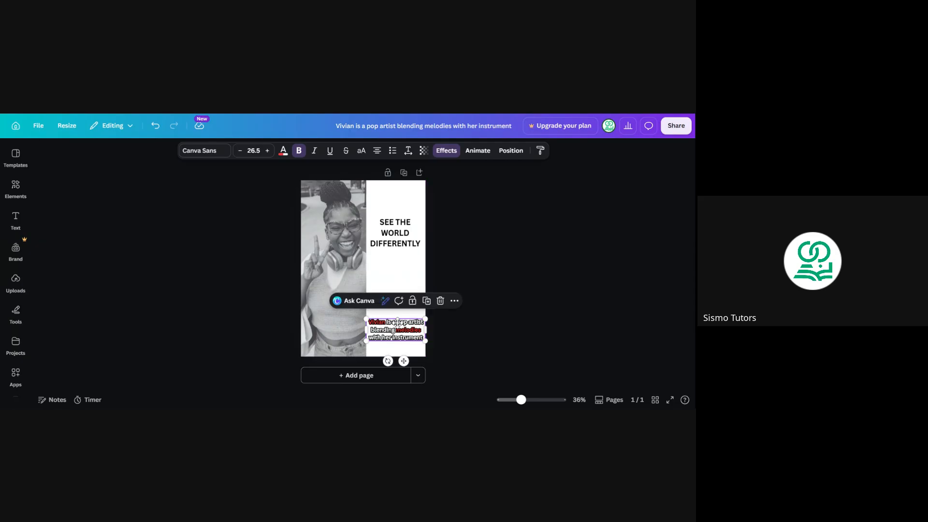
click(469, 251)
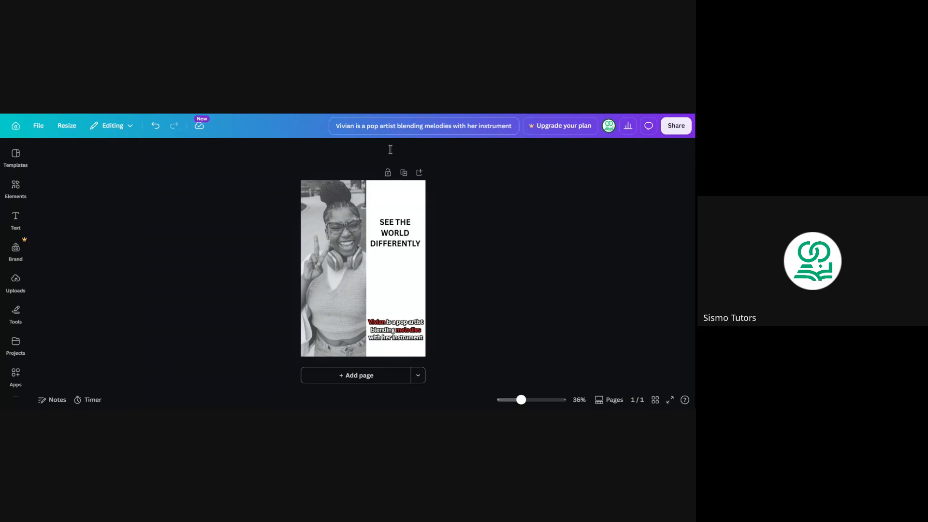
click(340, 245)
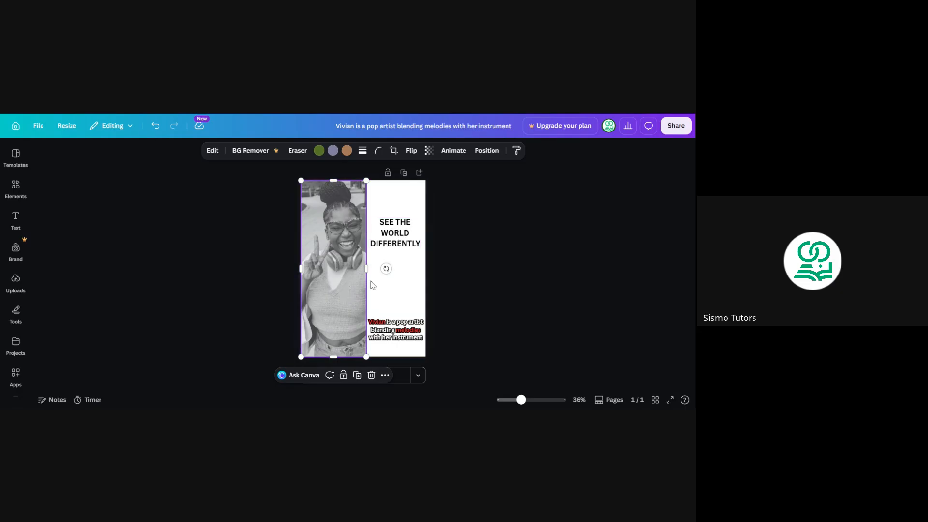
click(467, 239)
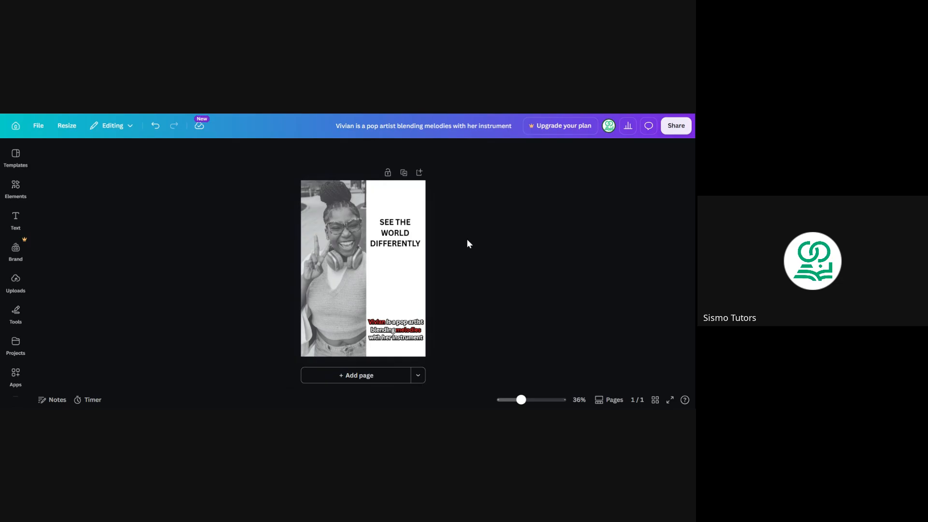
Search the elements for "square" and add the rounded square shape to the page.
click(25, 195)
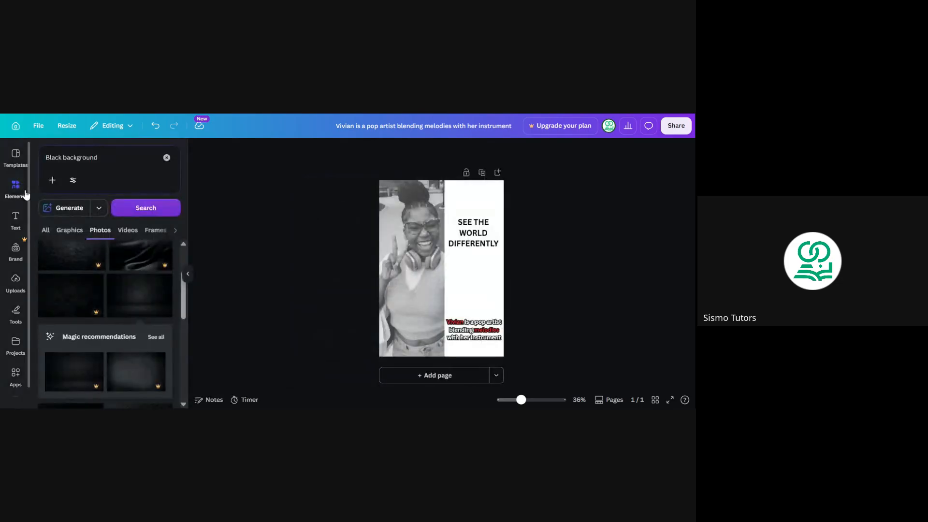
click(166, 158)
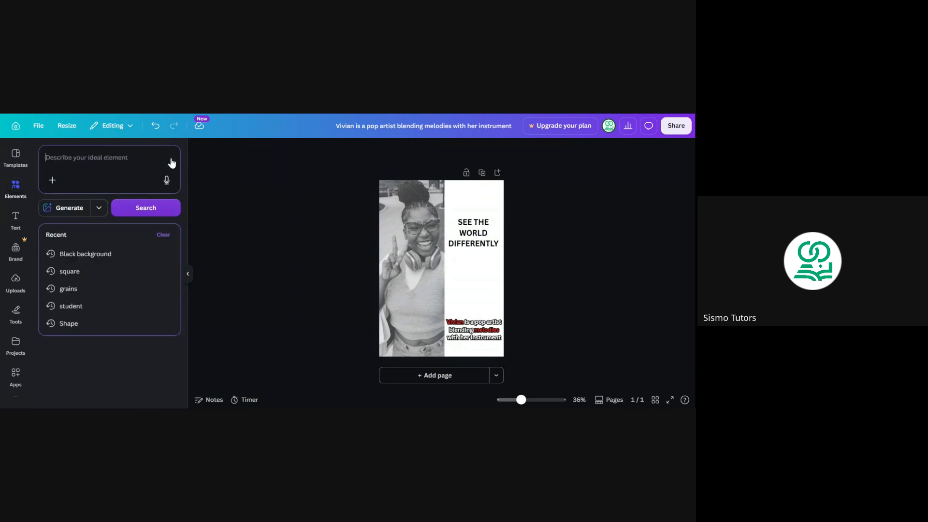
click(74, 272)
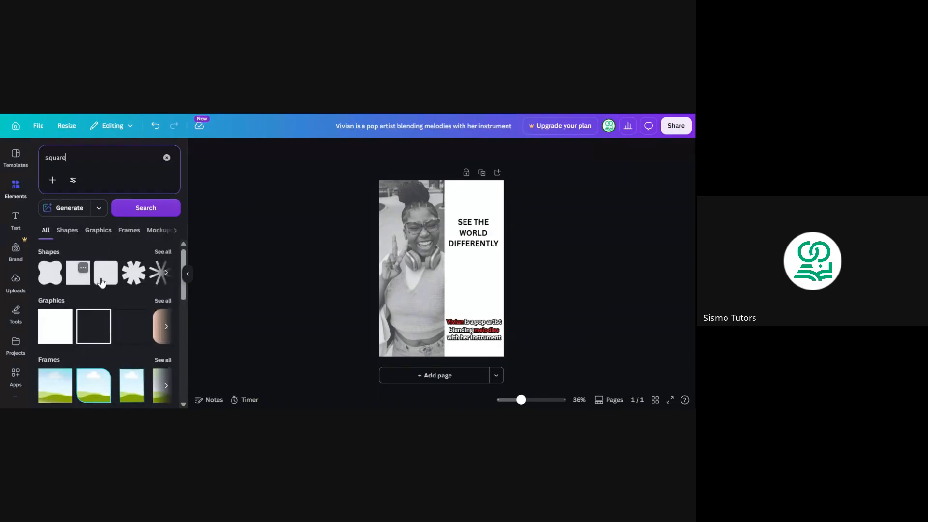
click(80, 273)
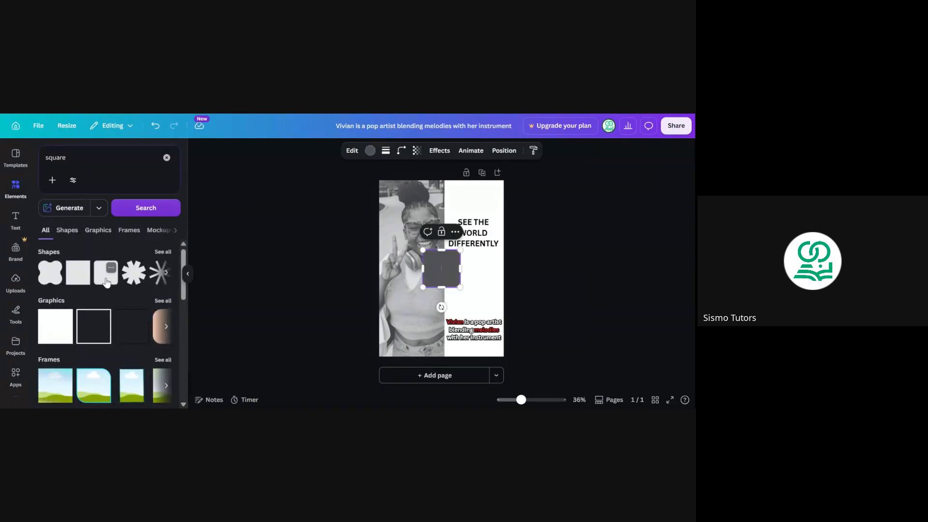
click(186, 274)
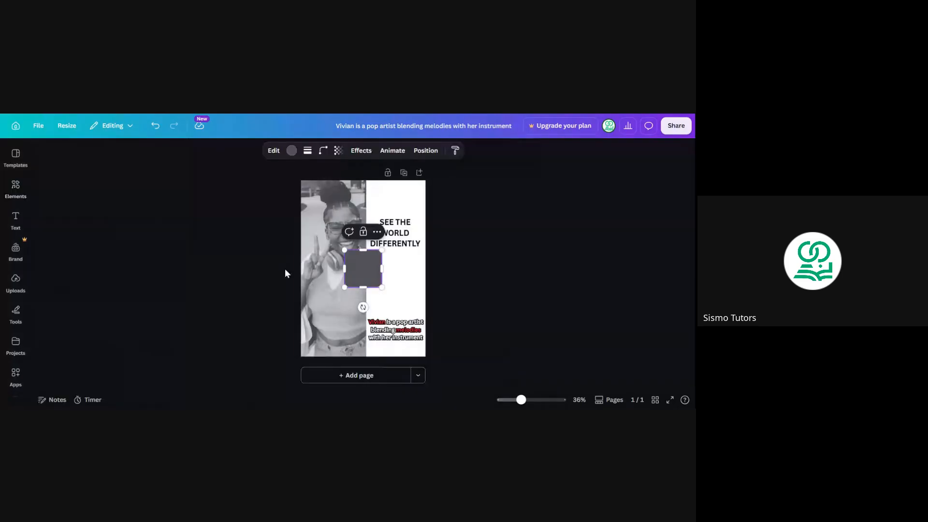
Narrow the square to about half its width from the left side and remove its corner rounding.
drag(344, 268, 364, 269)
click(323, 150)
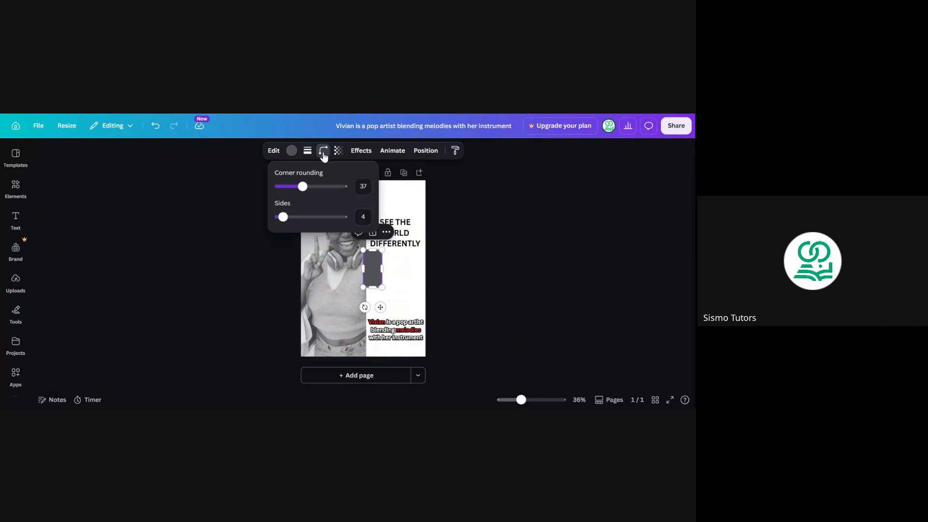
drag(304, 186, 261, 189)
key(Escape)
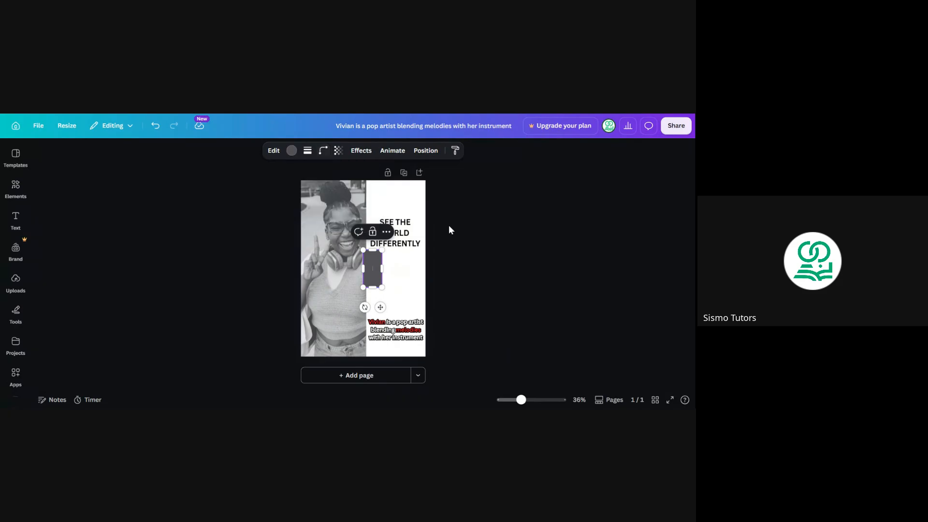
Stretch the grey rectangle into a tall bar from near the page top to just above the caption, aligned with the photo's right edge.
drag(372, 251, 379, 192)
drag(378, 288, 380, 316)
drag(363, 252, 365, 252)
click(430, 253)
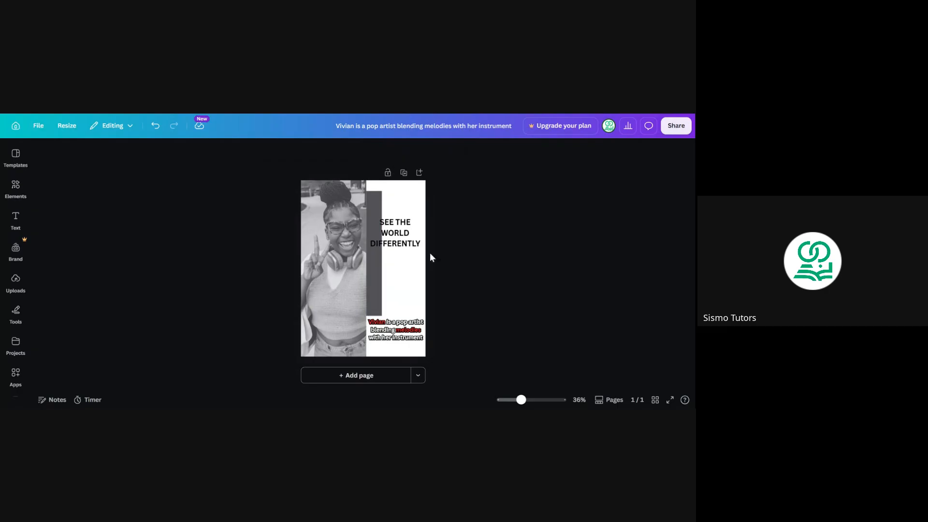
Move the tall bar onto the greyscale photo beside the face and recolour it red.
click(376, 265)
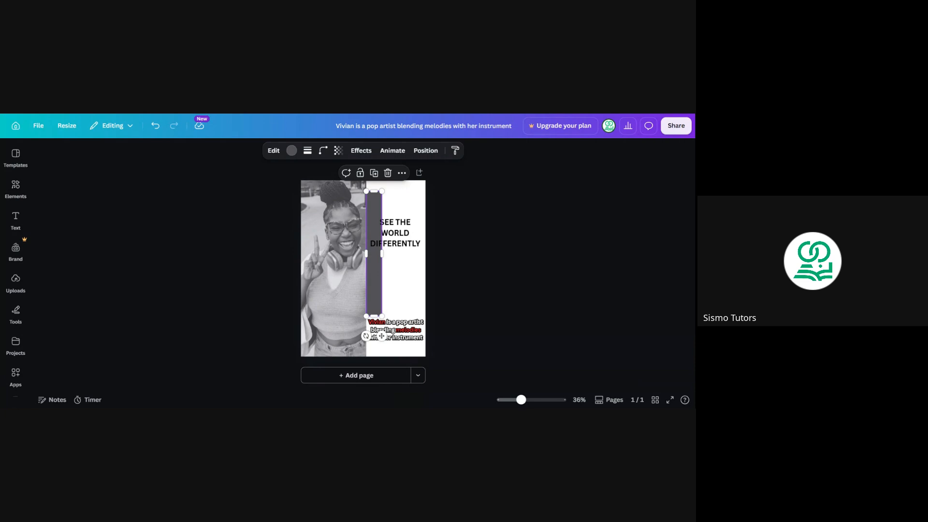
drag(375, 265, 331, 266)
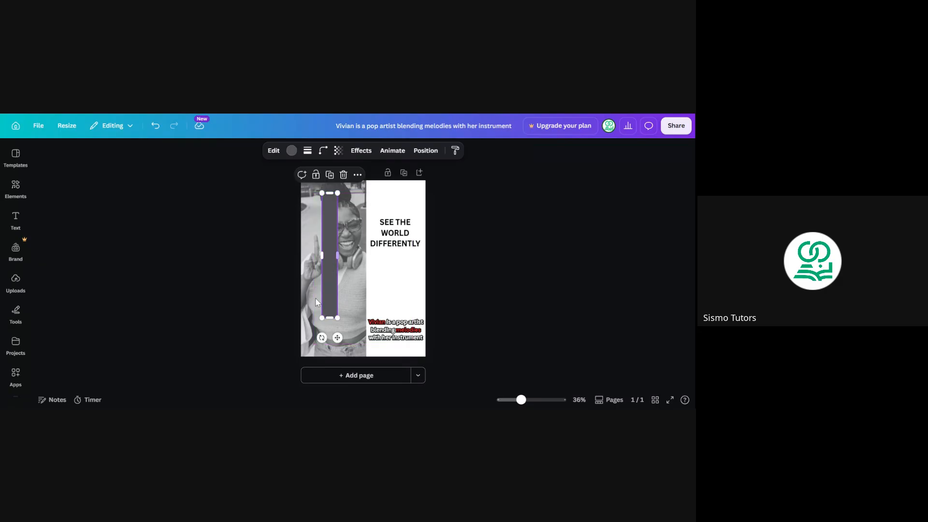
click(291, 151)
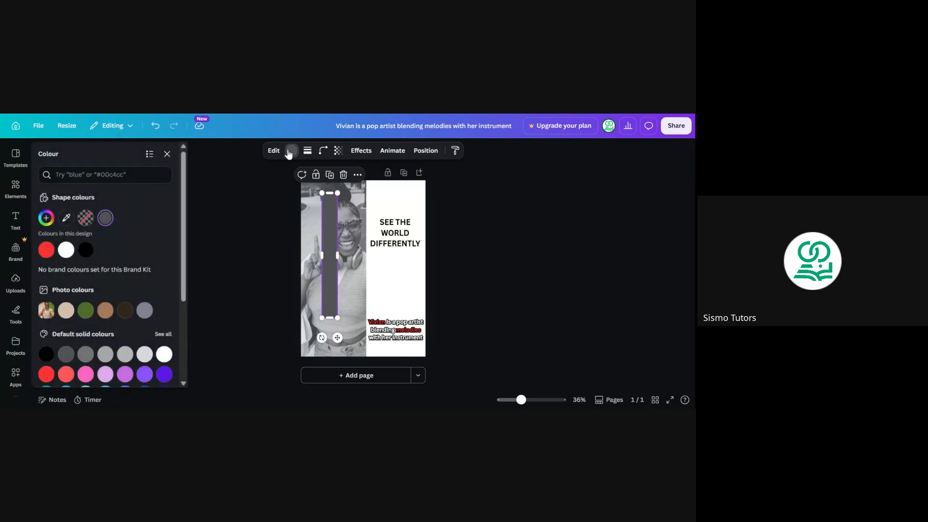
click(47, 250)
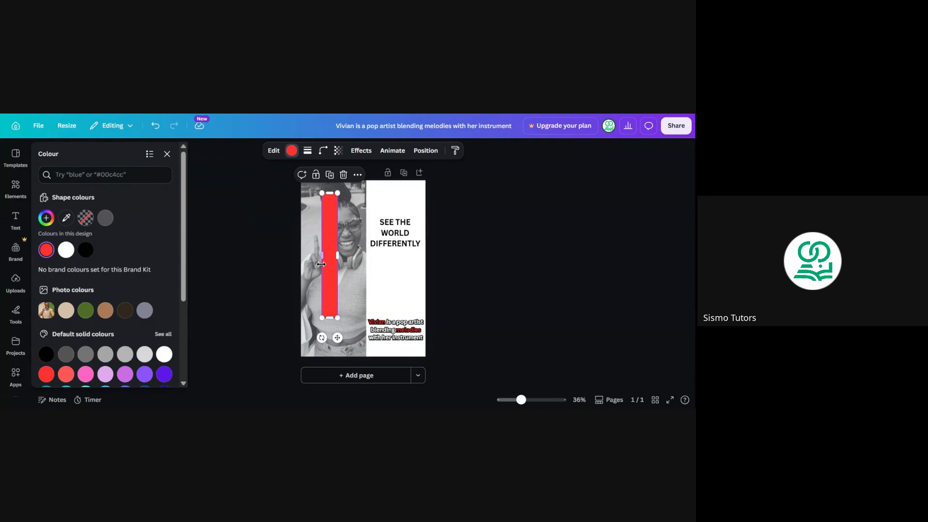
Set the red bar's transparency to 50.
click(339, 152)
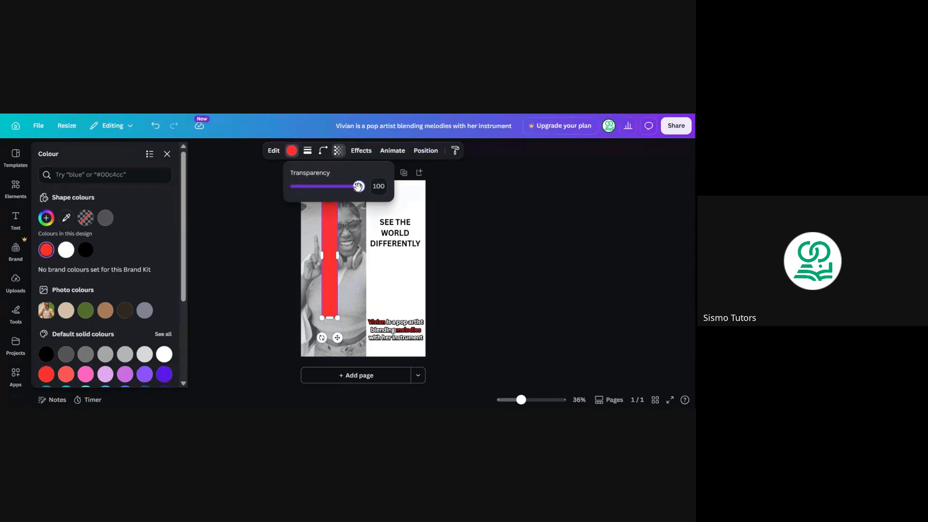
drag(359, 187, 326, 190)
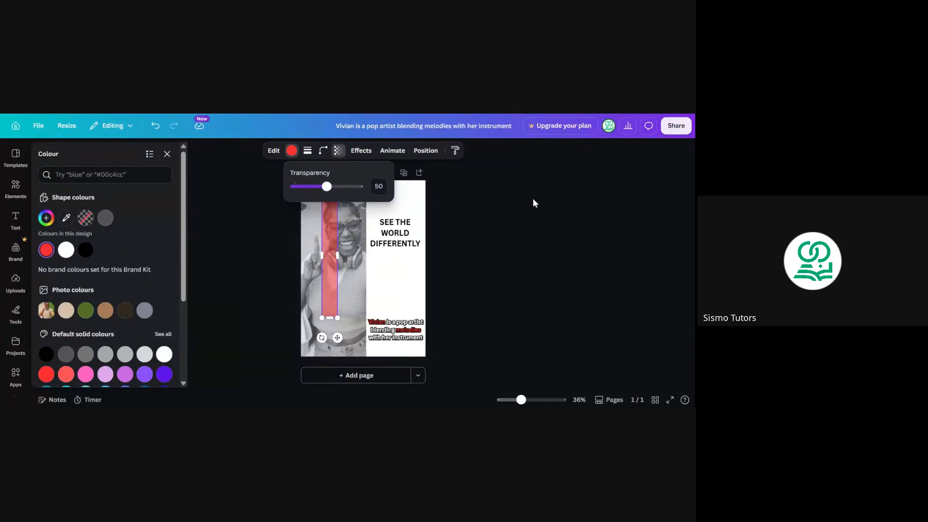
click(480, 206)
click(480, 204)
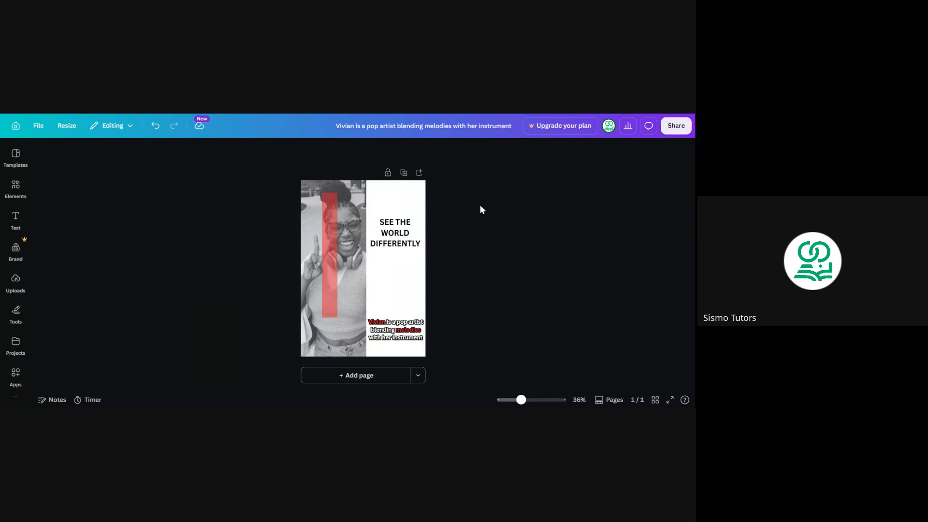
click(324, 257)
click(463, 237)
click(331, 230)
click(471, 208)
drag(329, 267, 387, 272)
key(ctrl+z)
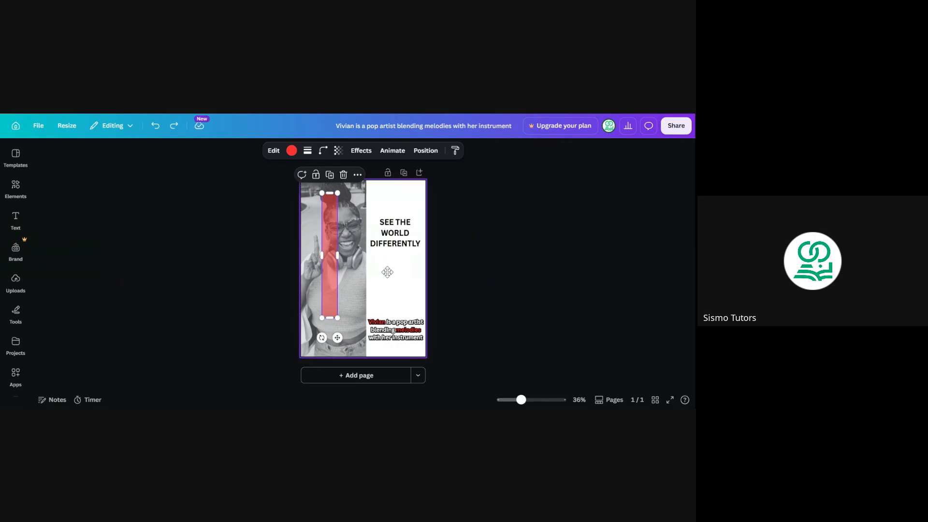
key(Escape)
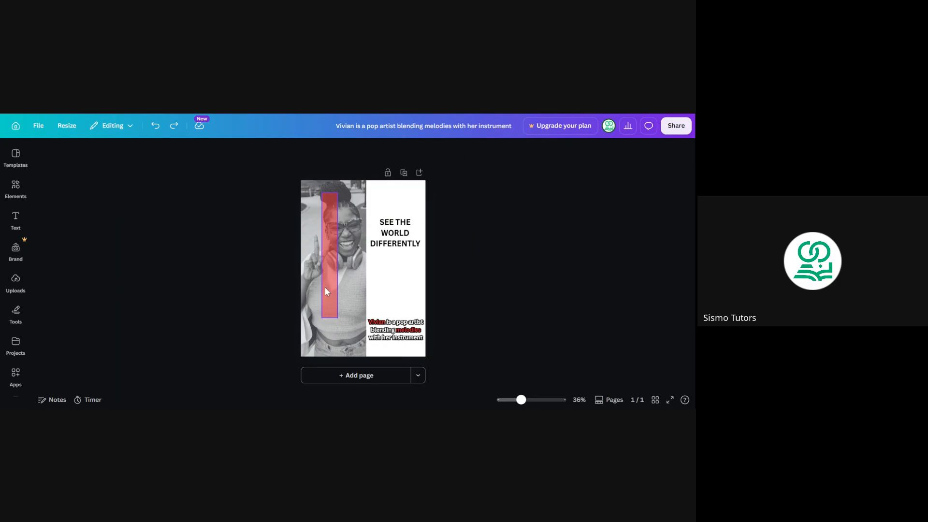
Widen the red bar across the face almost to the photo's right edge and narrow it back to a slim bar.
click(333, 240)
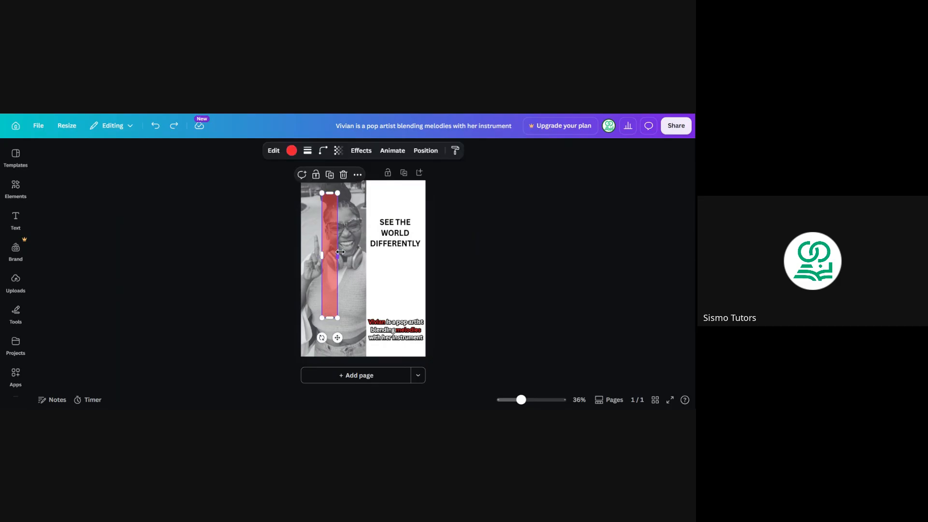
drag(338, 255, 363, 255)
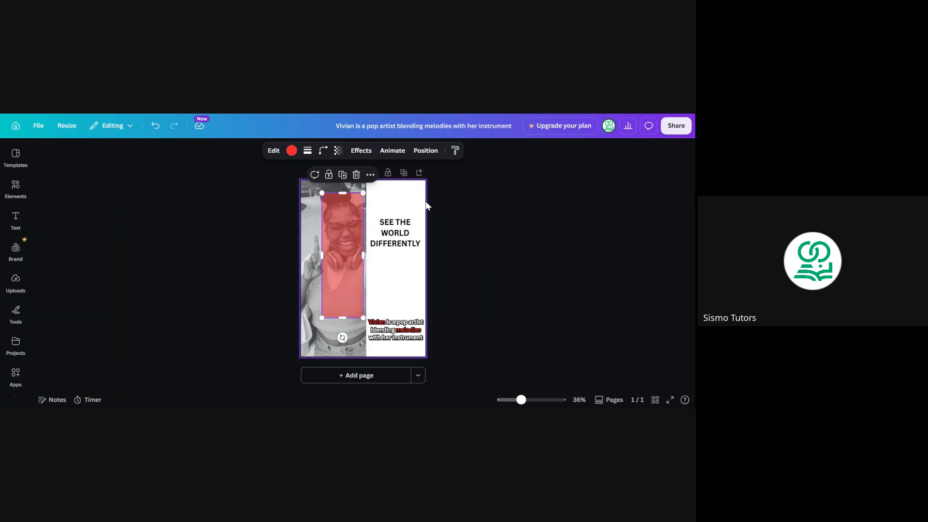
click(449, 209)
click(340, 246)
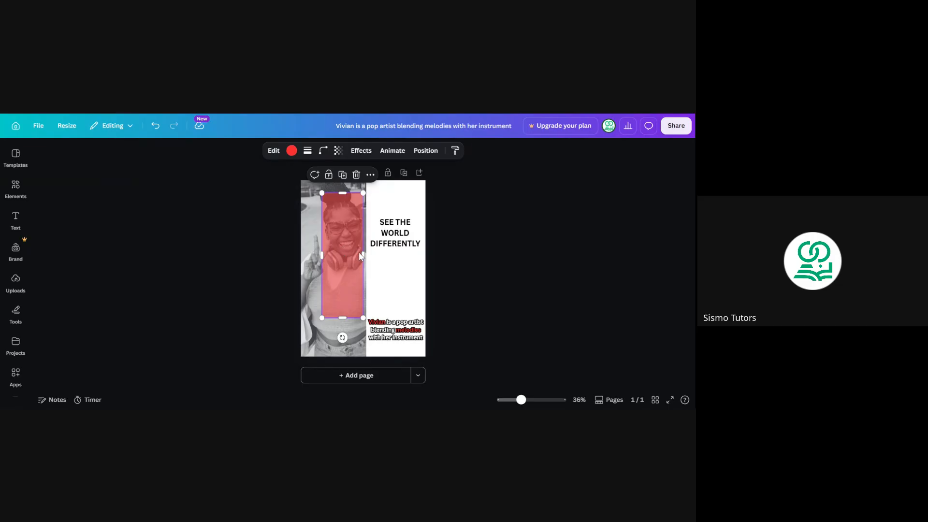
drag(363, 254, 337, 254)
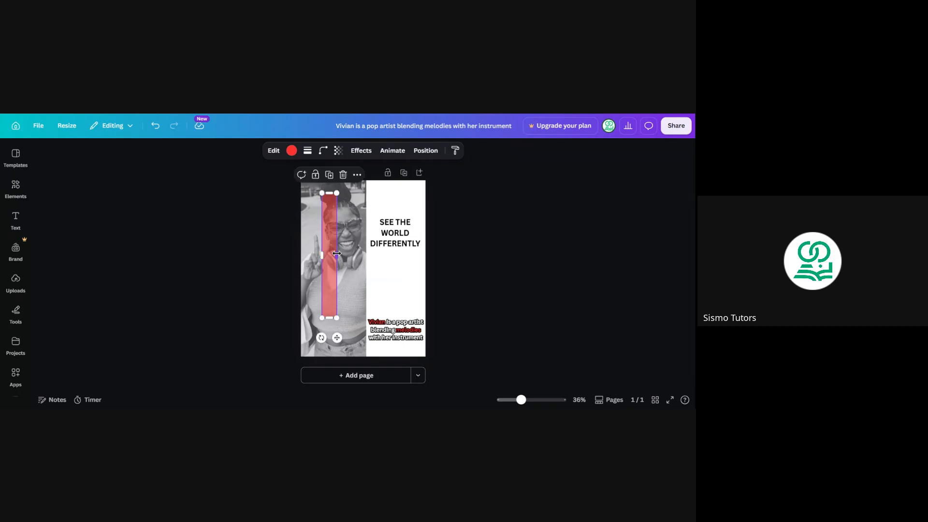
click(460, 237)
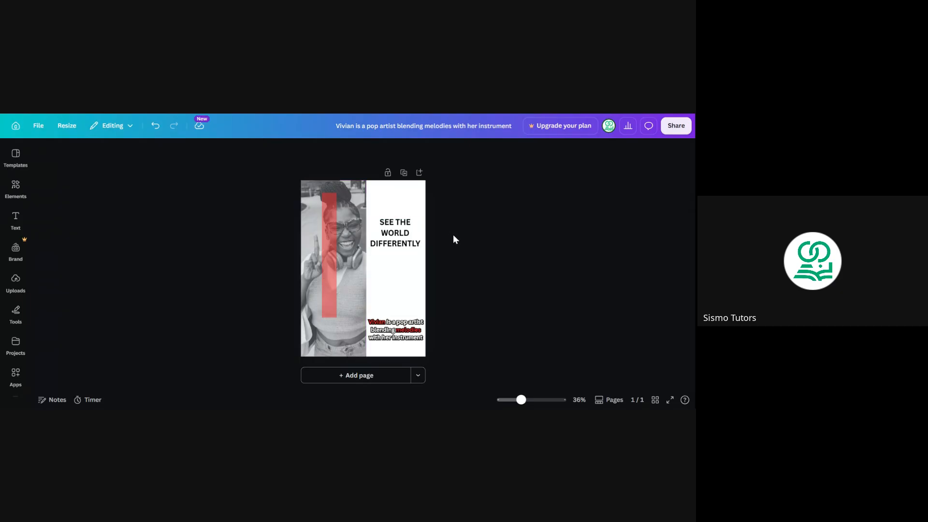
Fine-tune the red bar's width from its right side and extend its lower end down to the level of the caption.
click(326, 237)
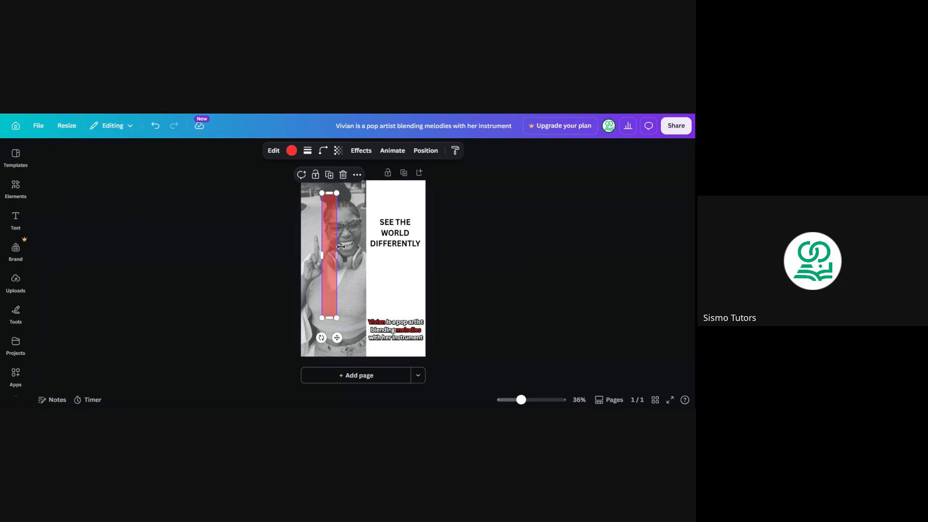
drag(336, 255, 334, 254)
click(455, 230)
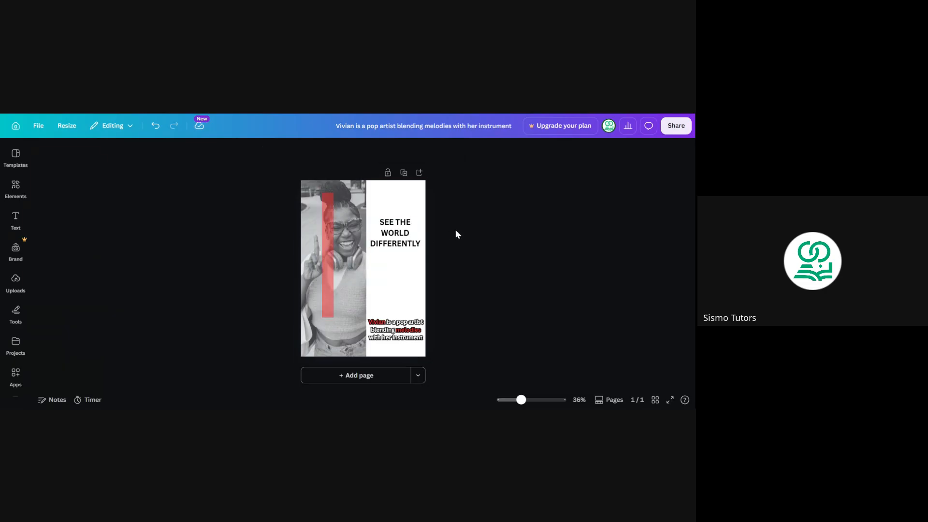
click(331, 243)
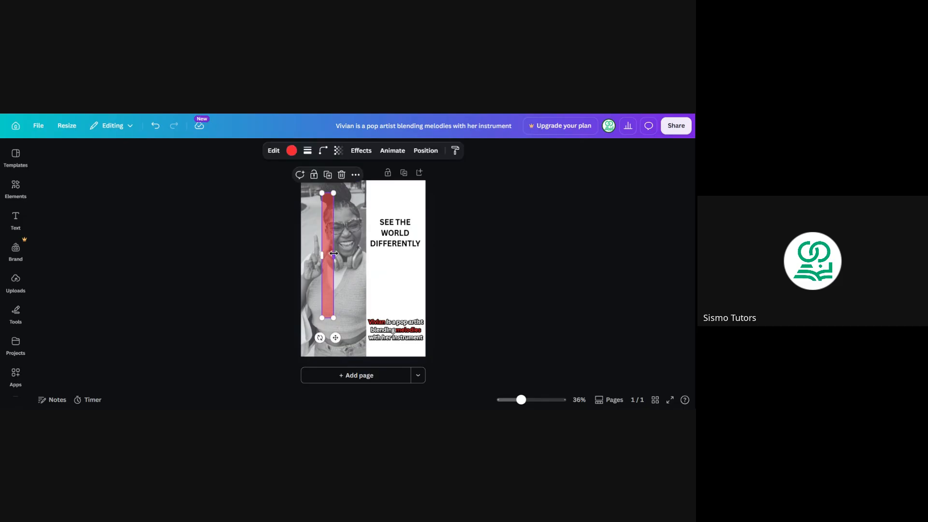
drag(334, 253, 337, 254)
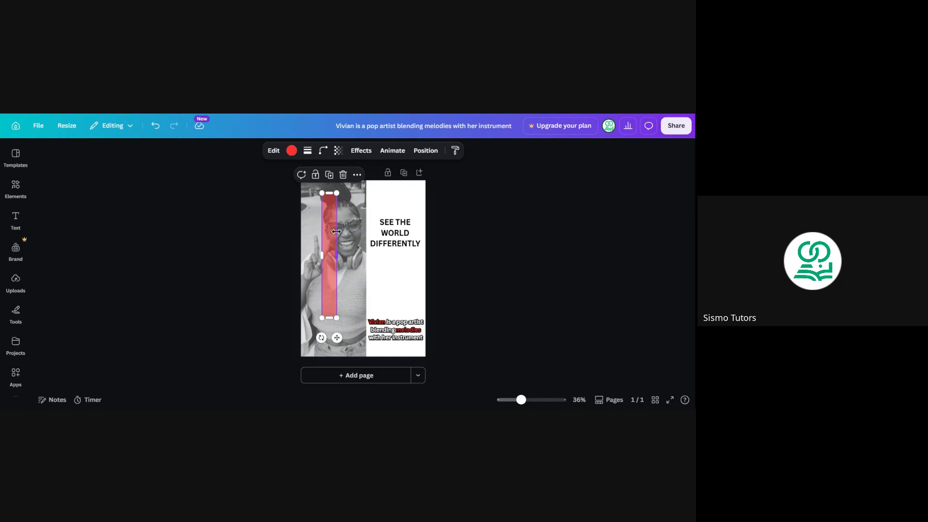
drag(329, 318, 328, 333)
click(462, 211)
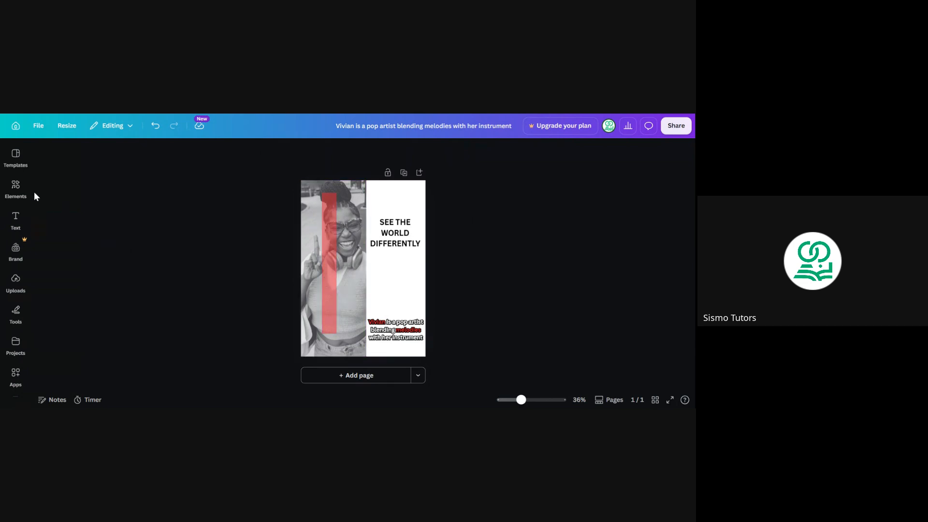
Add the four-lobed rounded shape from the square search results and place it over the lower part of the heading.
click(15, 189)
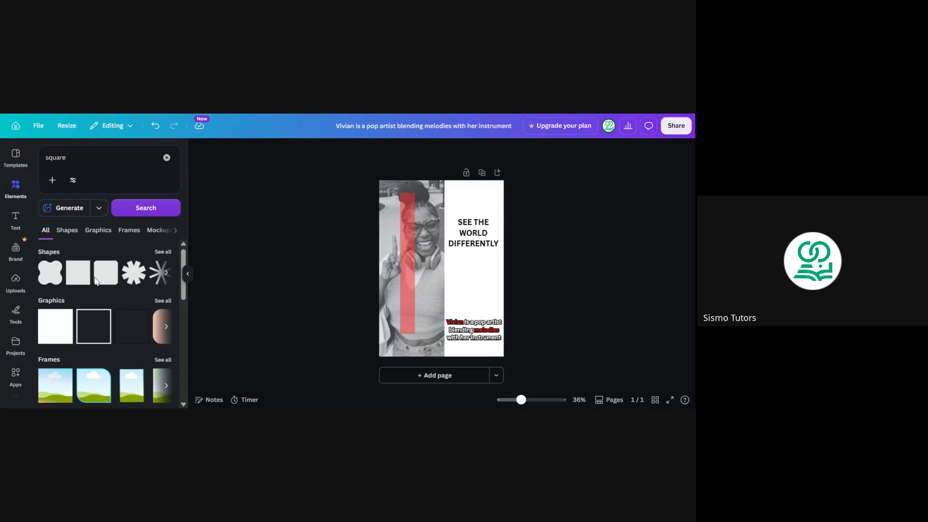
click(50, 279)
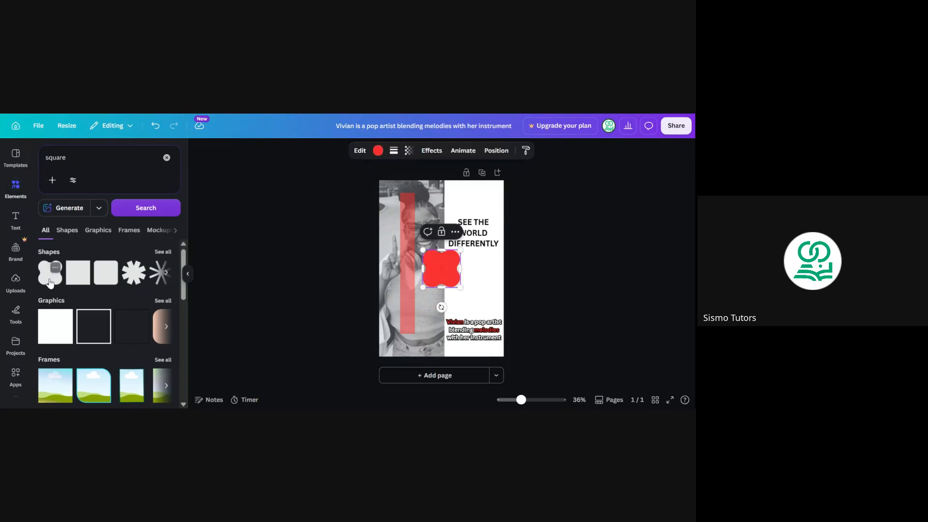
click(188, 276)
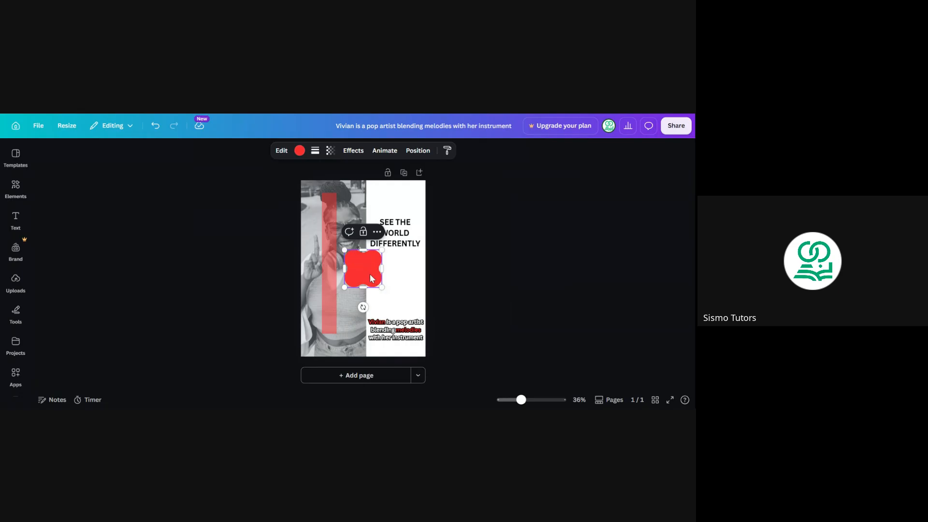
drag(370, 275, 402, 251)
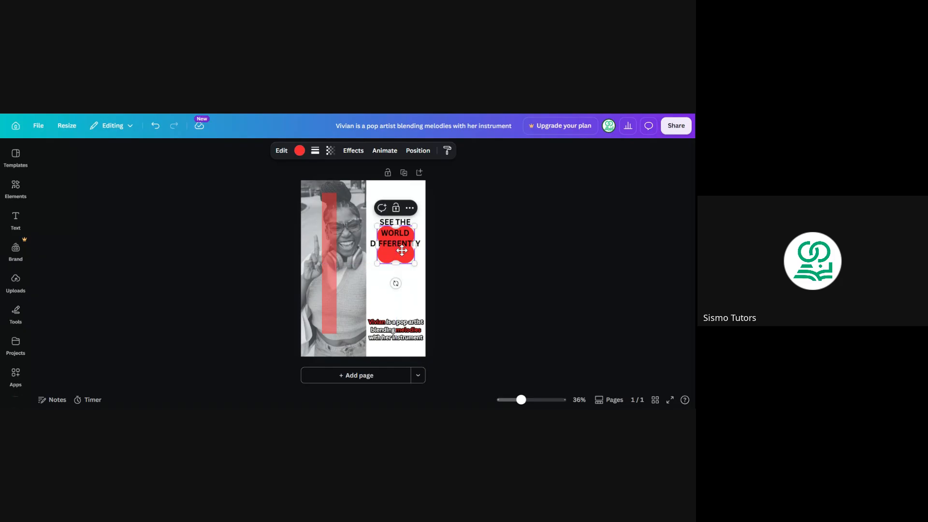
Make the red four-lobed shape over the heading semi-transparent.
click(299, 150)
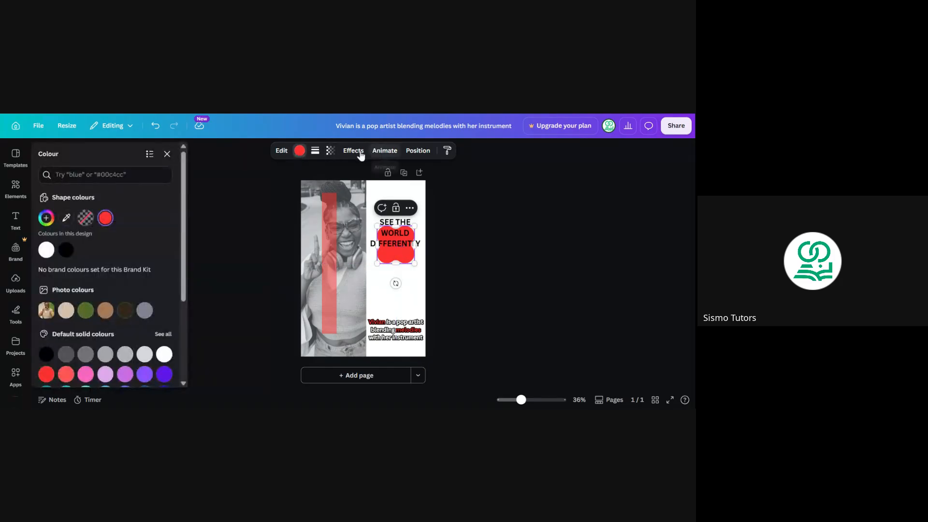
click(330, 150)
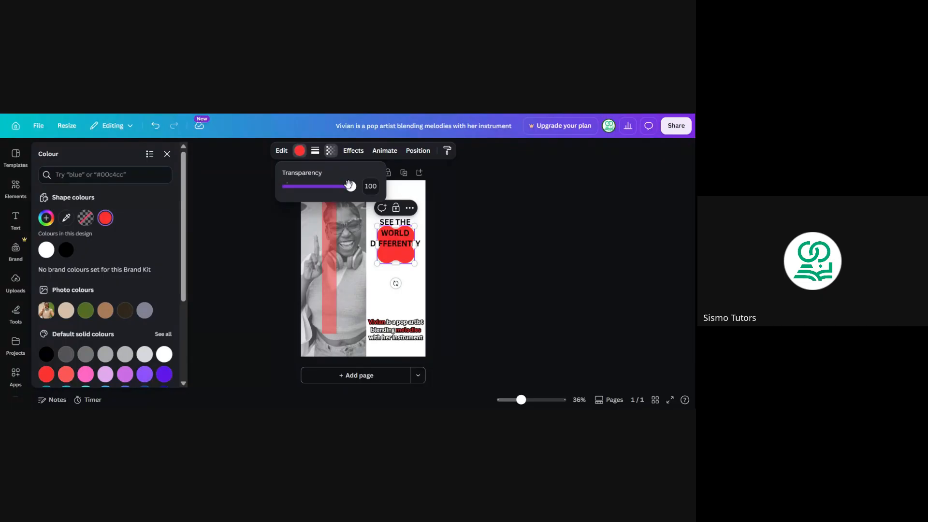
drag(348, 186, 320, 187)
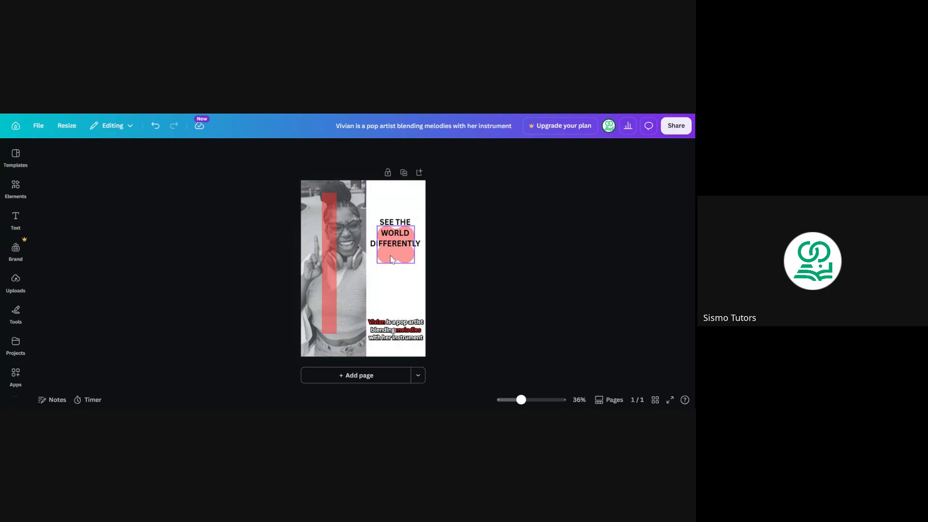
Delete all elements from the page to leave a blank canvas.
key(ctrl+a)
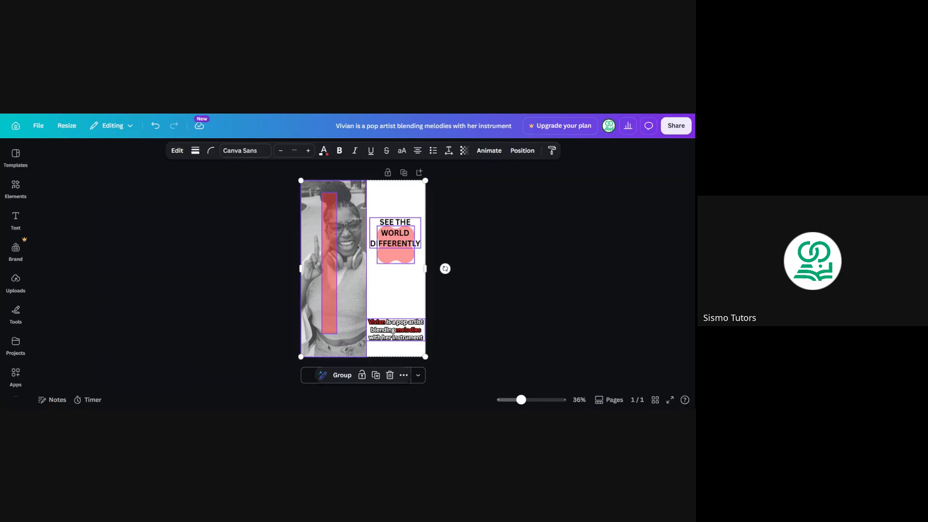
key(Delete)
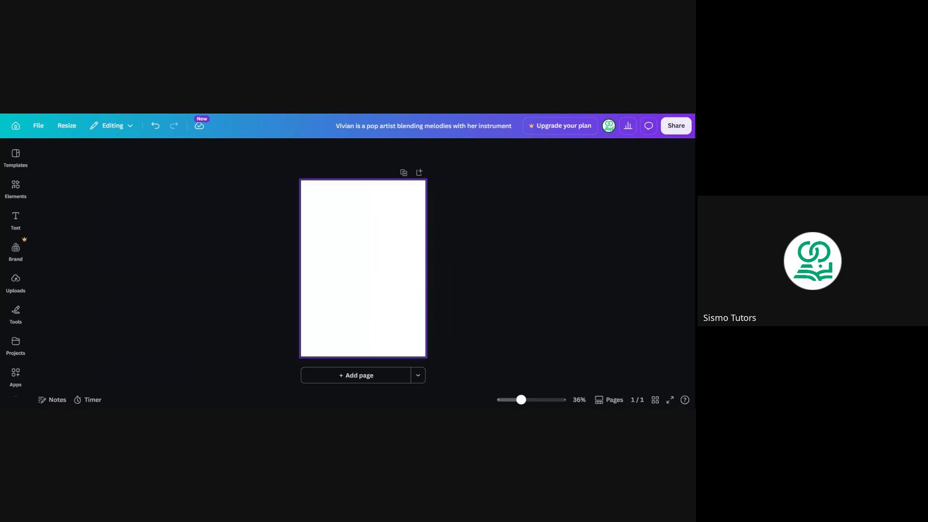
Search the elements library for "lady wearing earring" and show all matching photos.
click(15, 188)
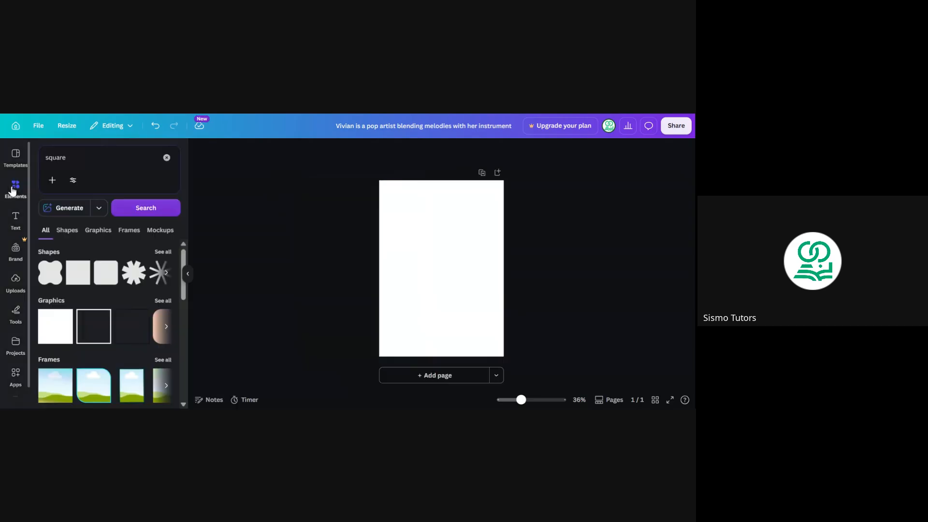
click(167, 158)
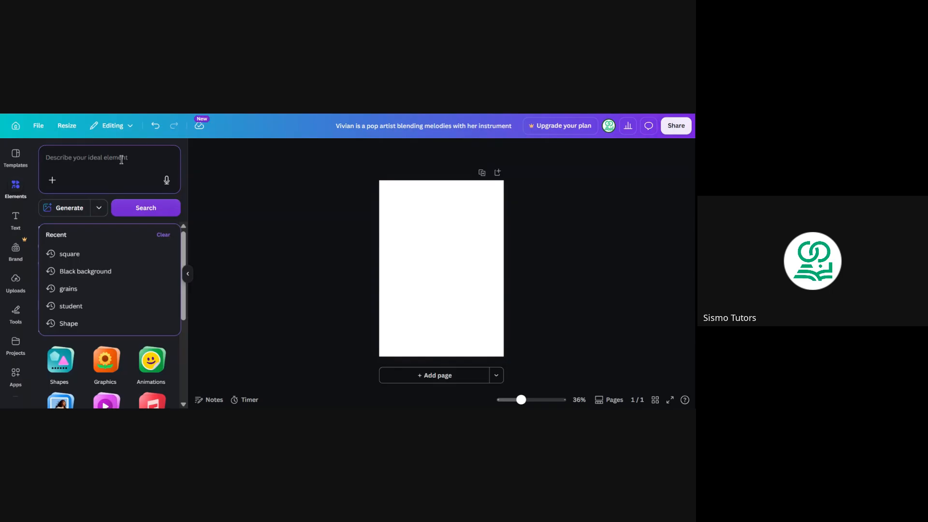
text(lady)
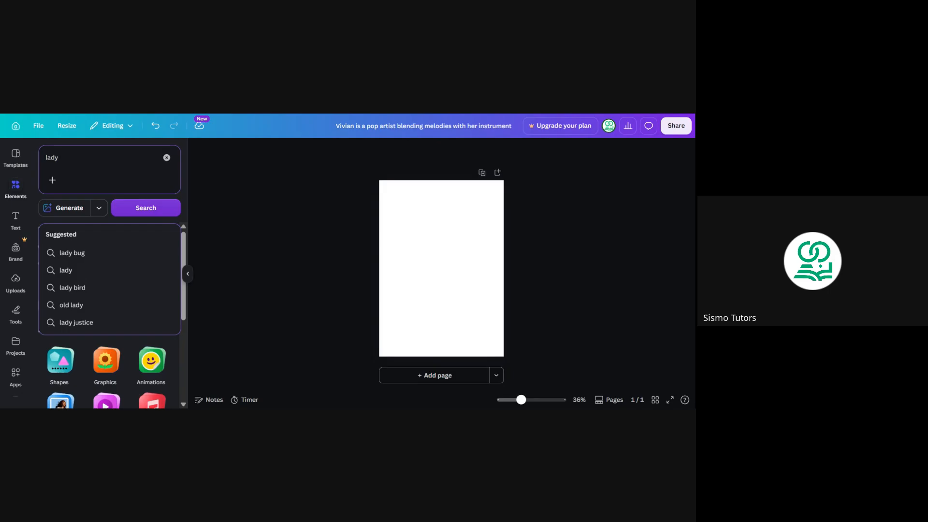
text( wearing earri)
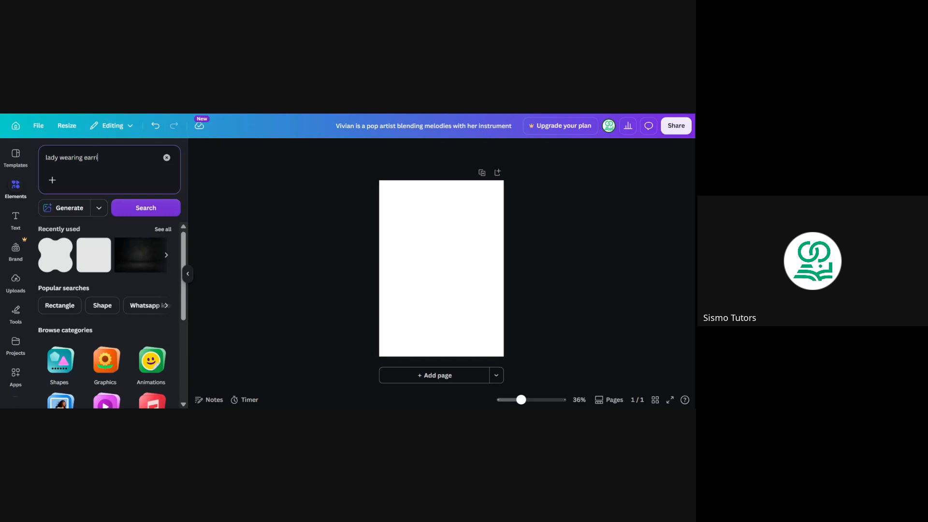
text(ng)
key(Return)
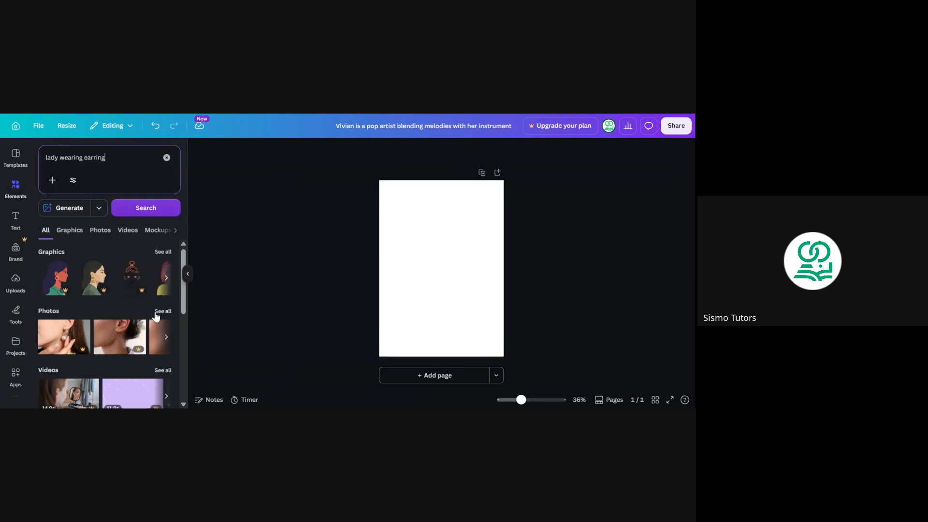
click(160, 313)
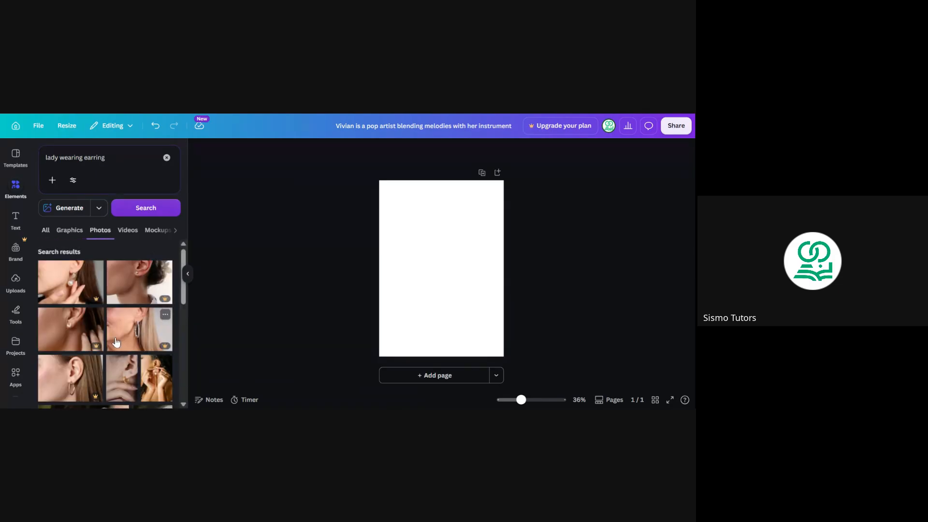
Add the photo of the red-haired woman in profile wearing a green blazer against a brown background to the page.
scroll(108, 337, down, 5)
scroll(109, 338, down, 3)
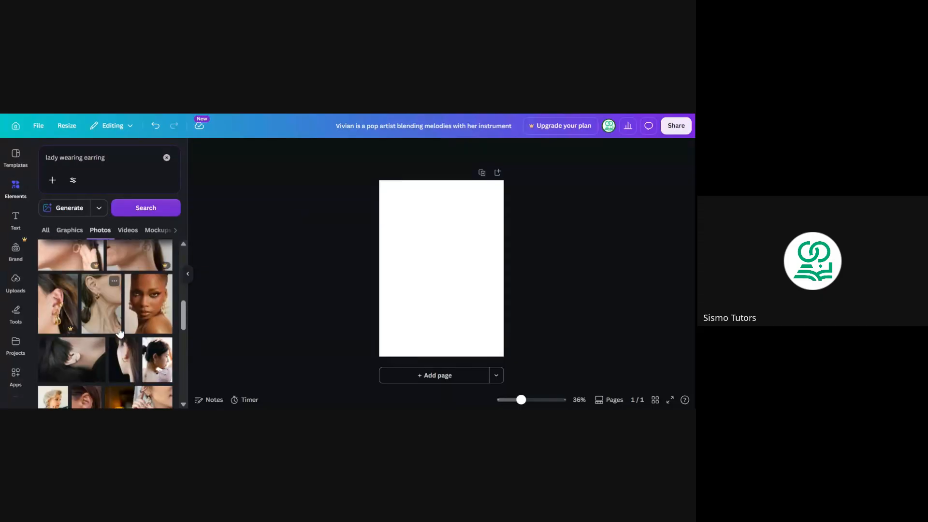
scroll(119, 332, down, 3)
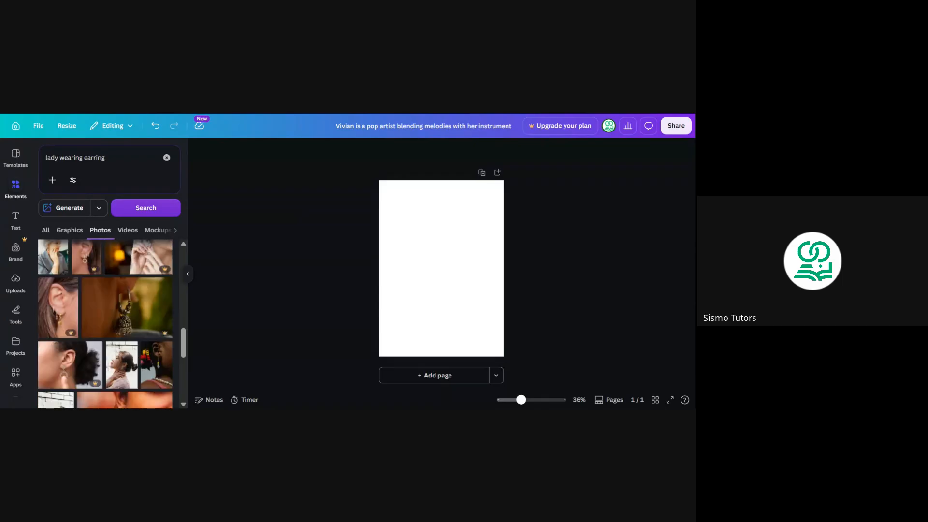
scroll(121, 315, down, 3)
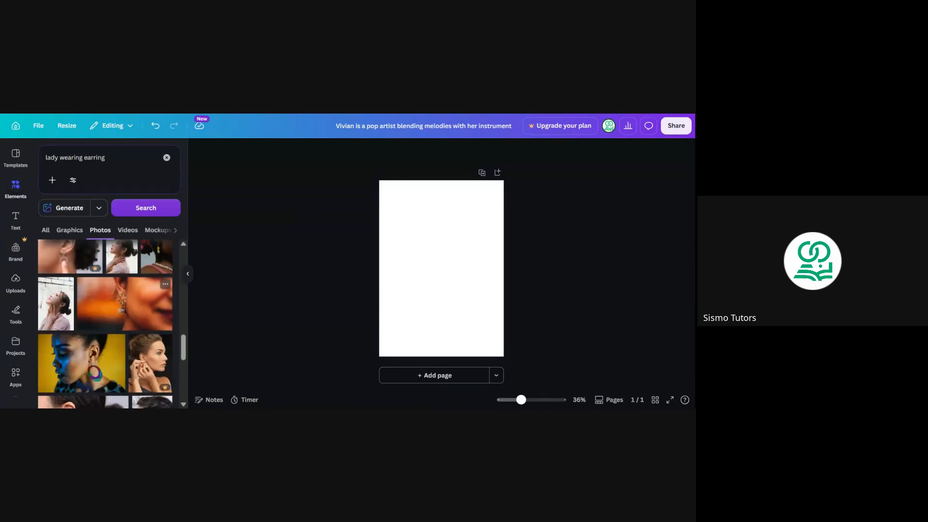
scroll(108, 324, down, 3)
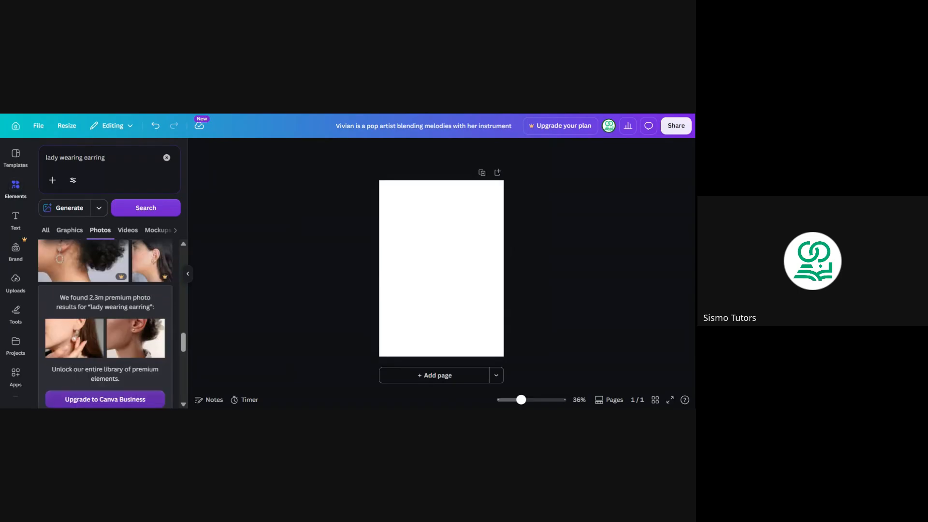
scroll(105, 324, up, 4)
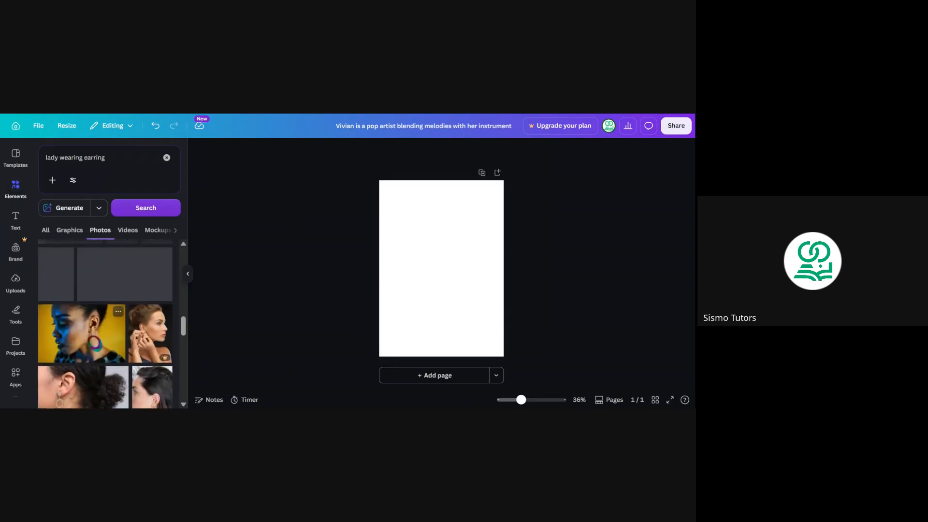
scroll(105, 324, down, 5)
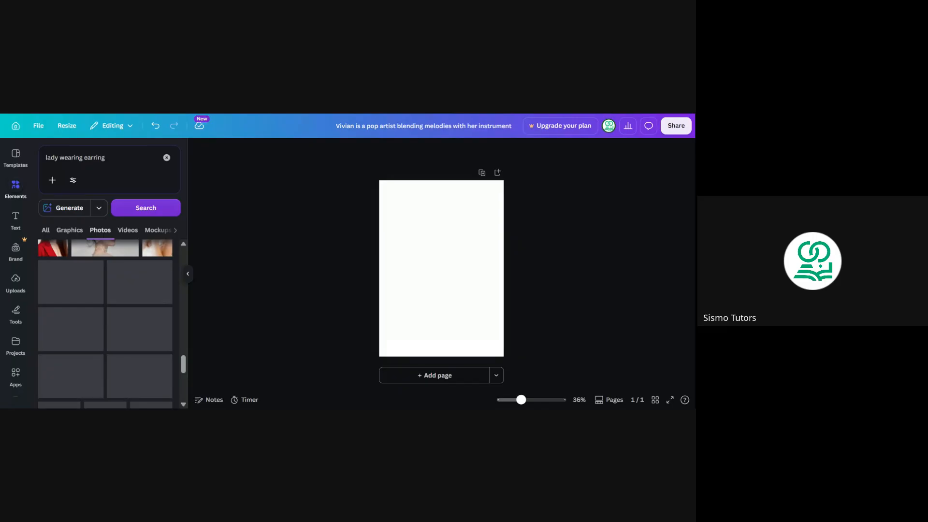
scroll(106, 324, up, 1)
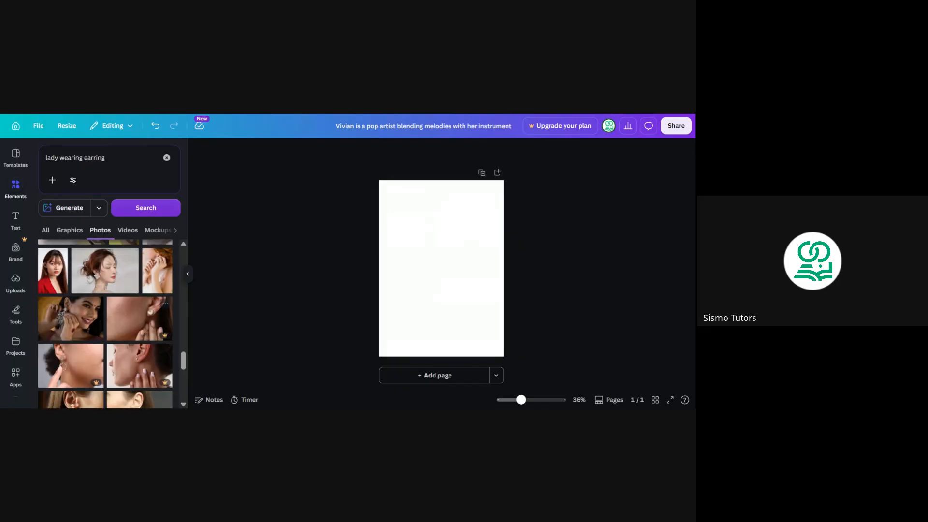
scroll(113, 314, down, 2)
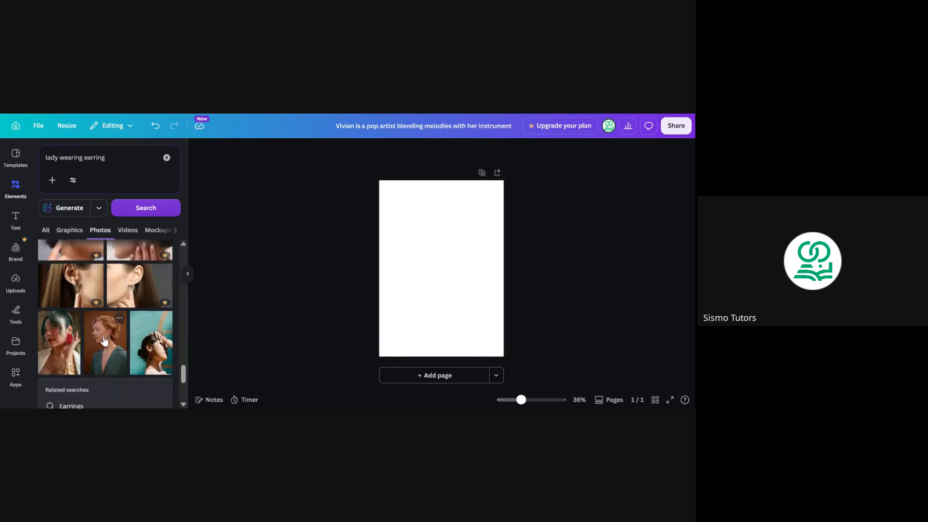
scroll(104, 341, down, 1)
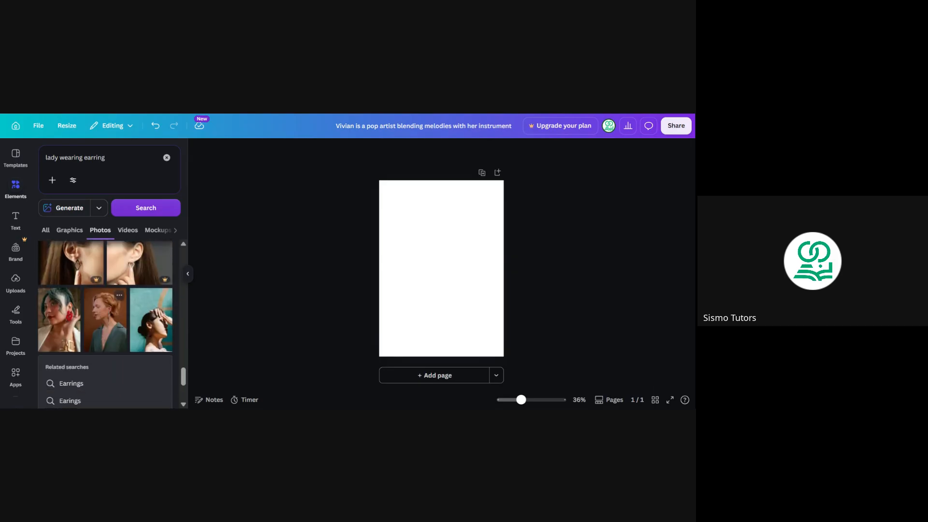
click(105, 341)
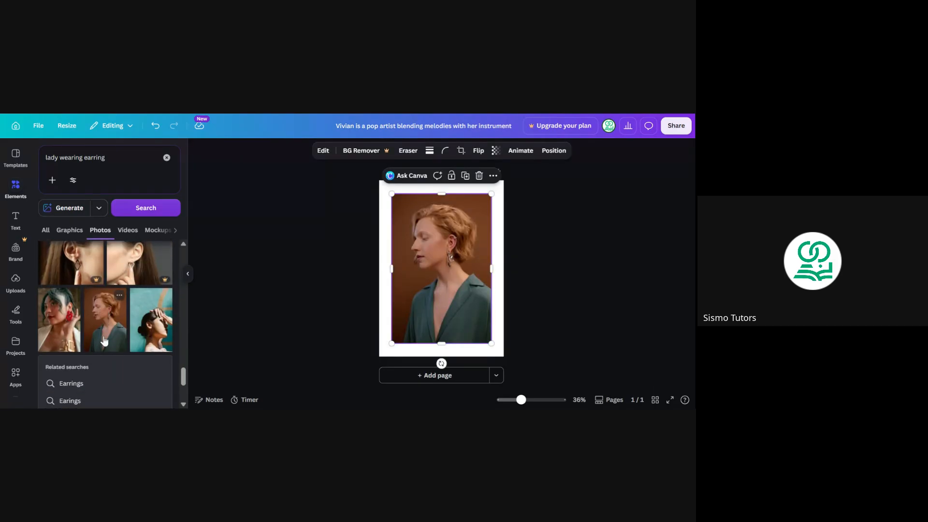
Align the photo with the page's top-left corner and enlarge it to fill the whole page.
click(188, 277)
drag(354, 256, 341, 246)
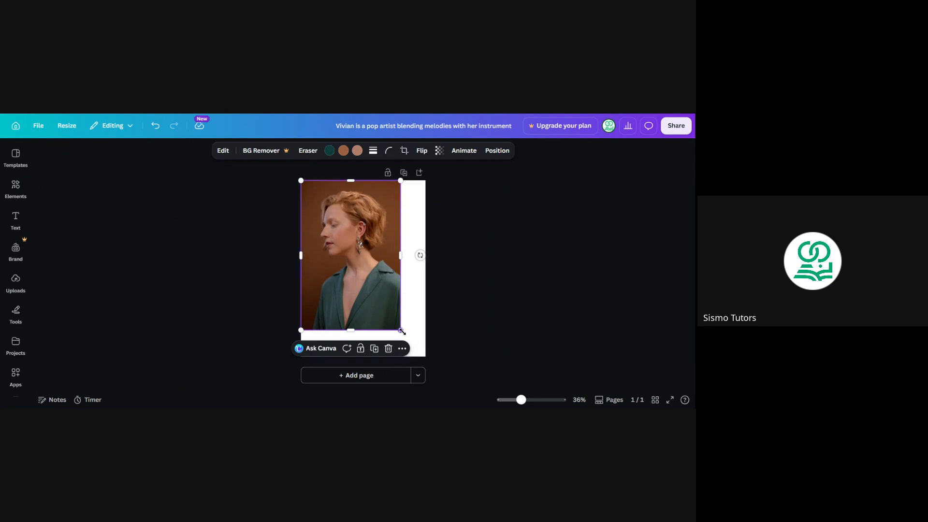
drag(402, 332, 419, 357)
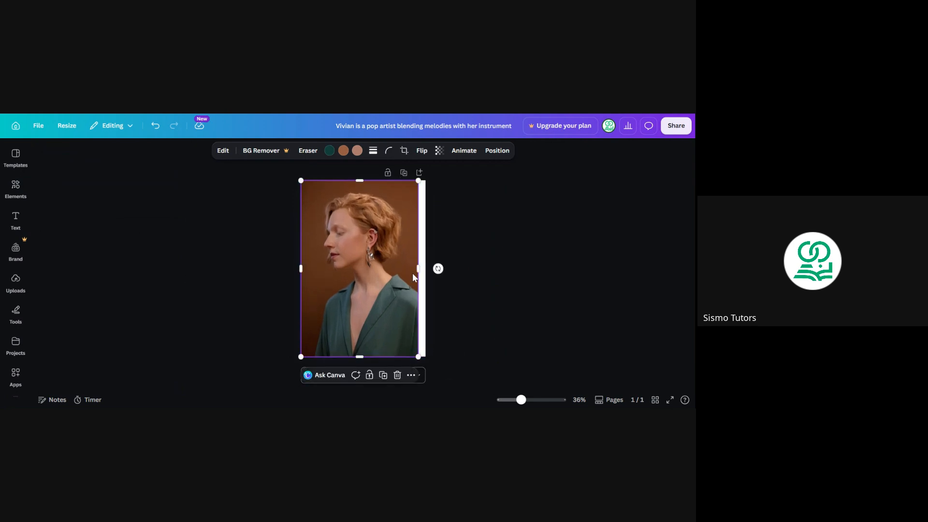
drag(419, 268, 423, 271)
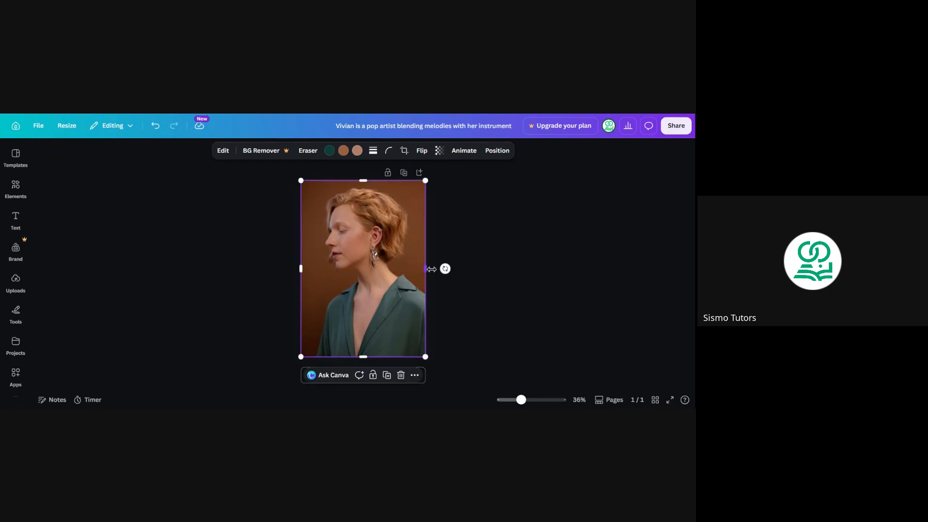
click(442, 217)
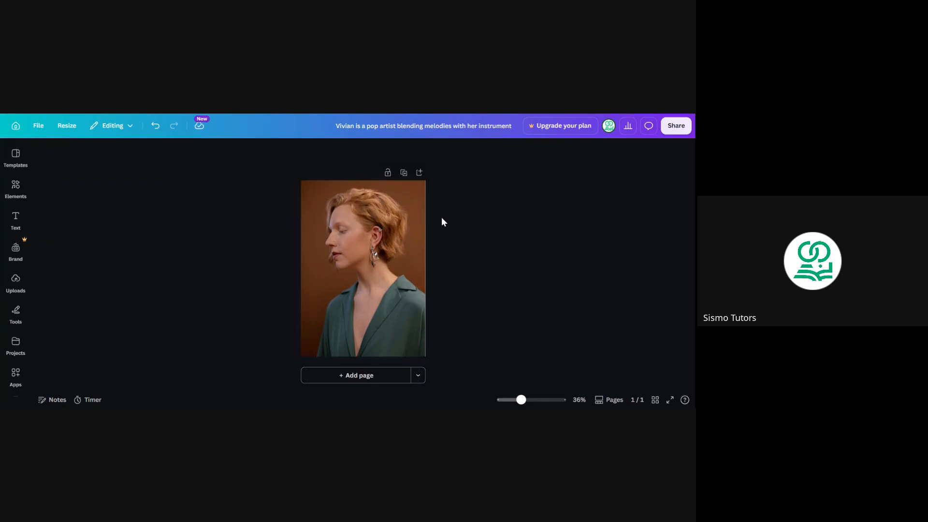
Compare the Classic and Ink Mono filters on the full-page photo and apply the Noir filter.
click(360, 242)
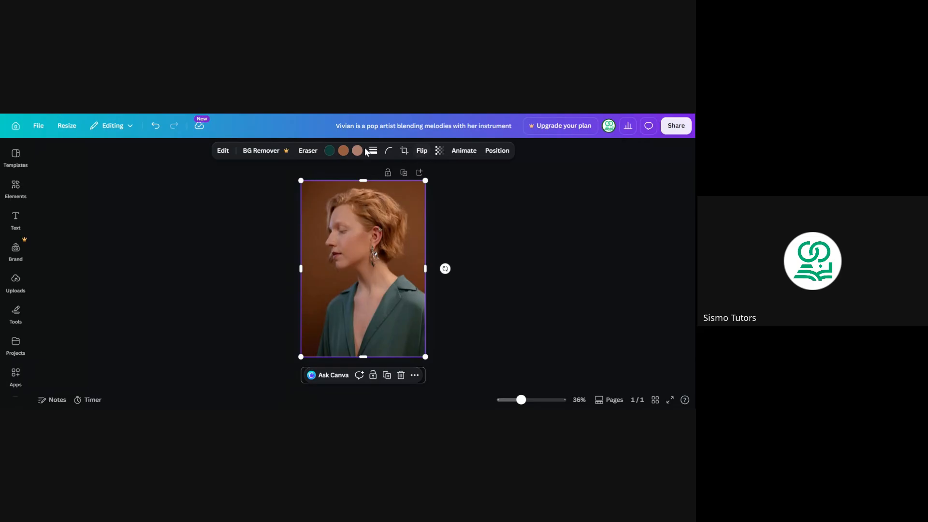
click(225, 157)
scroll(115, 319, down, 3)
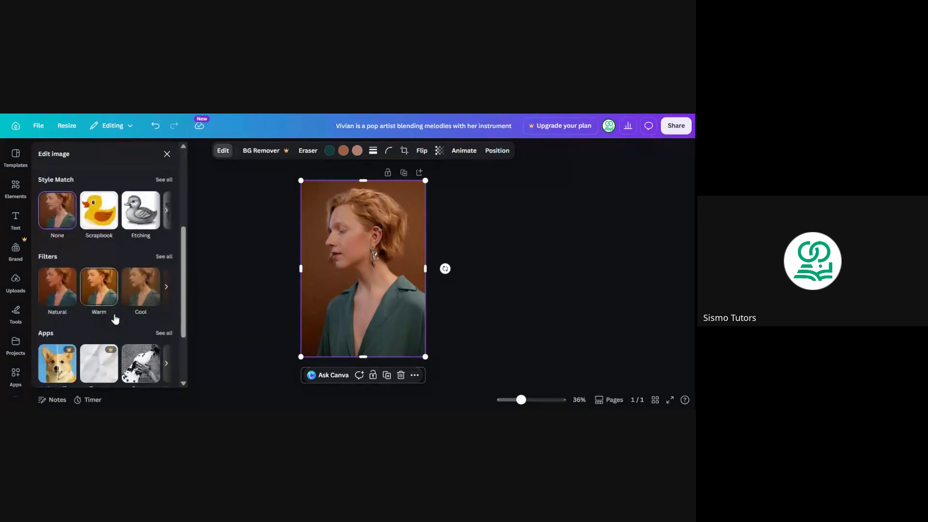
click(164, 255)
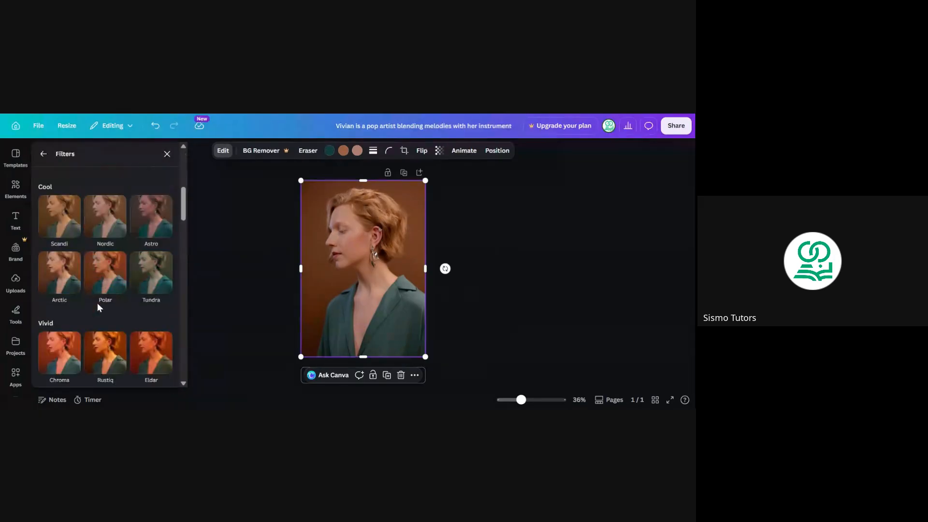
scroll(97, 302, down, 8)
scroll(97, 303, up, 2)
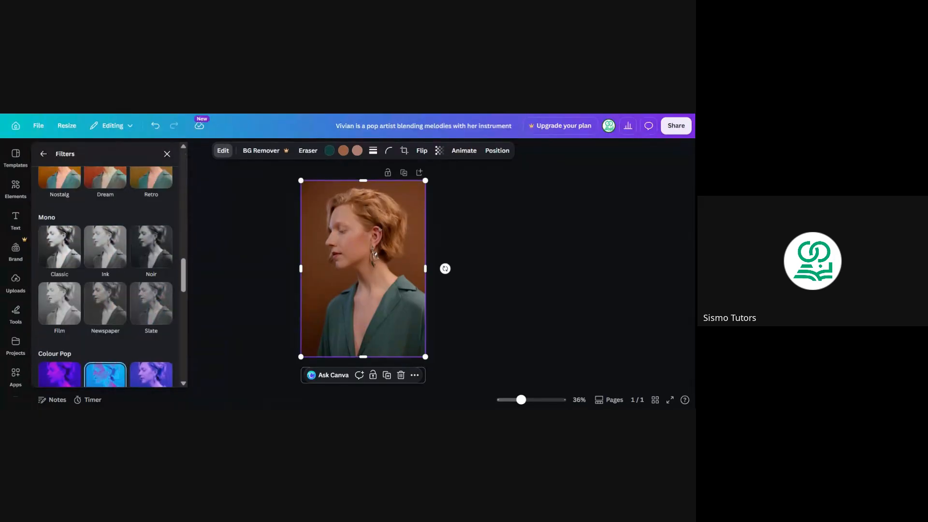
click(72, 253)
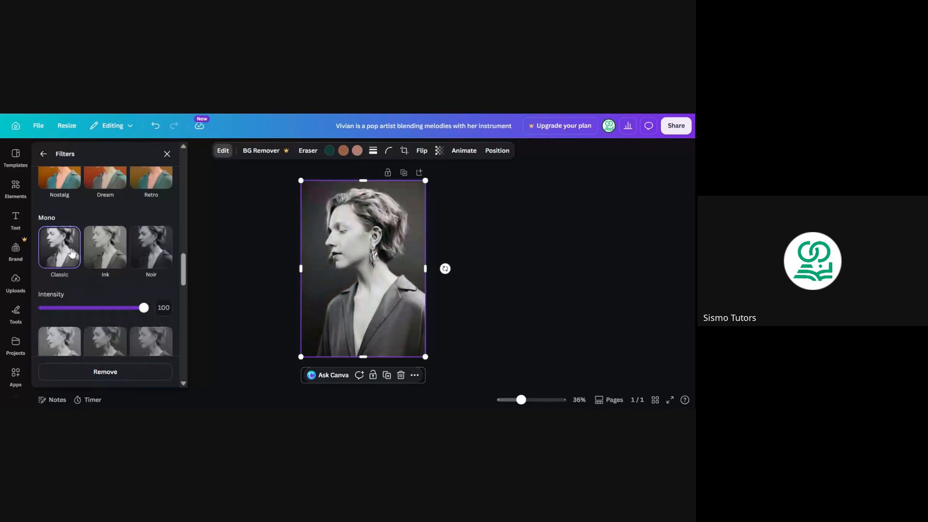
click(99, 252)
click(147, 252)
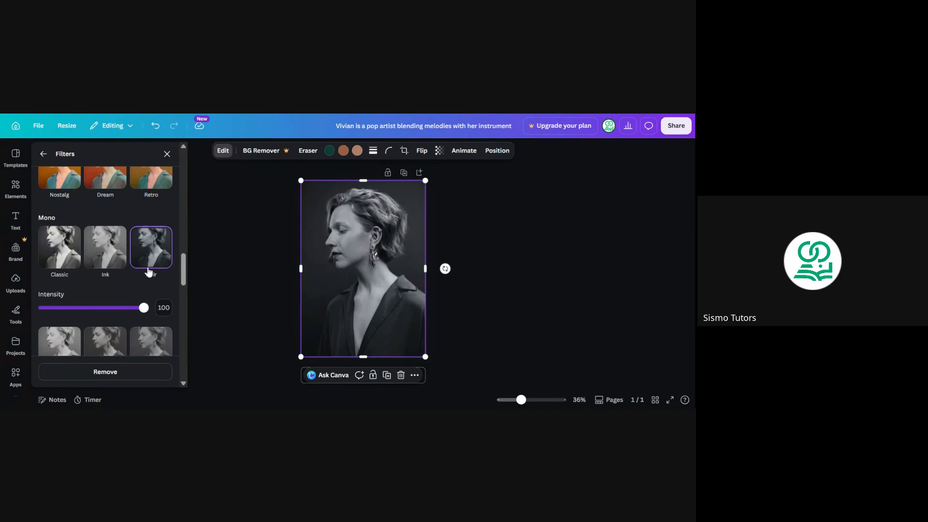
Try the Slate Mono filter on the photo, switch back to Noir and deselect the photo.
scroll(148, 272, down, 3)
scroll(148, 273, up, 2)
click(147, 309)
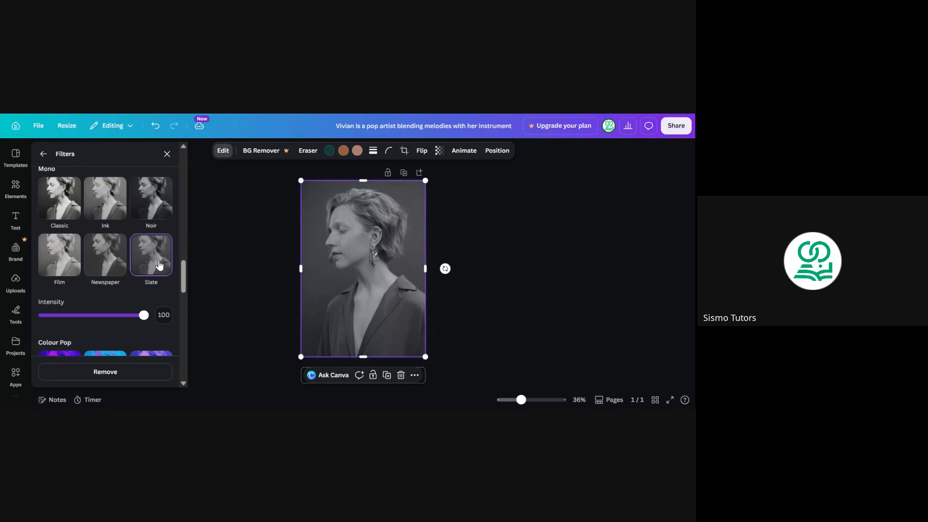
click(156, 214)
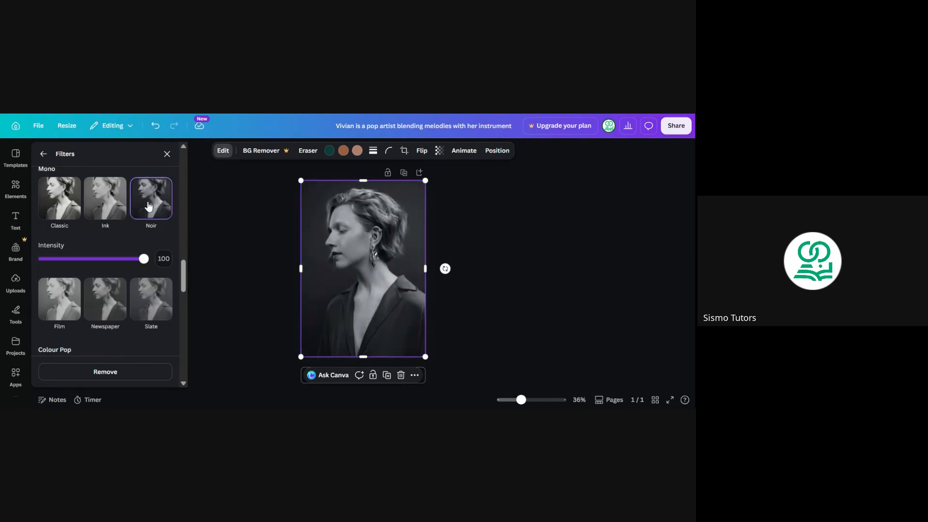
click(457, 226)
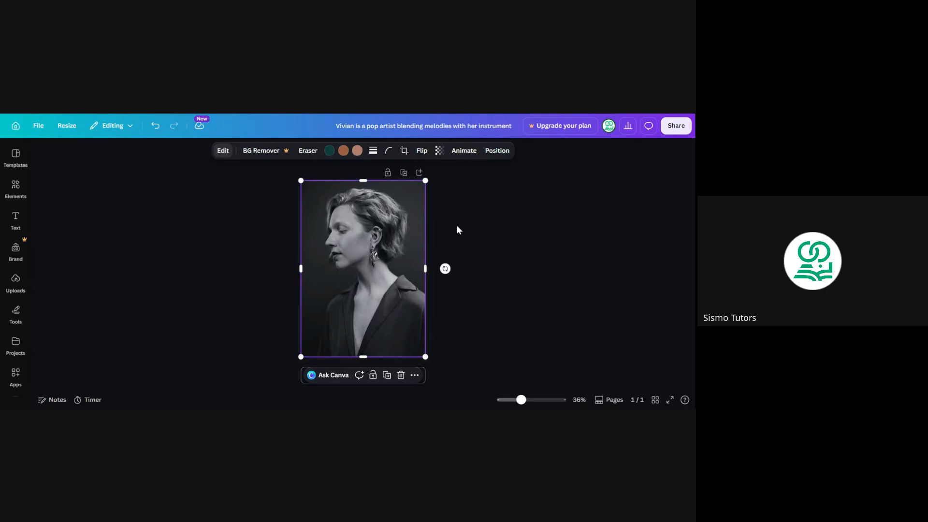
click(457, 226)
click(378, 260)
click(465, 226)
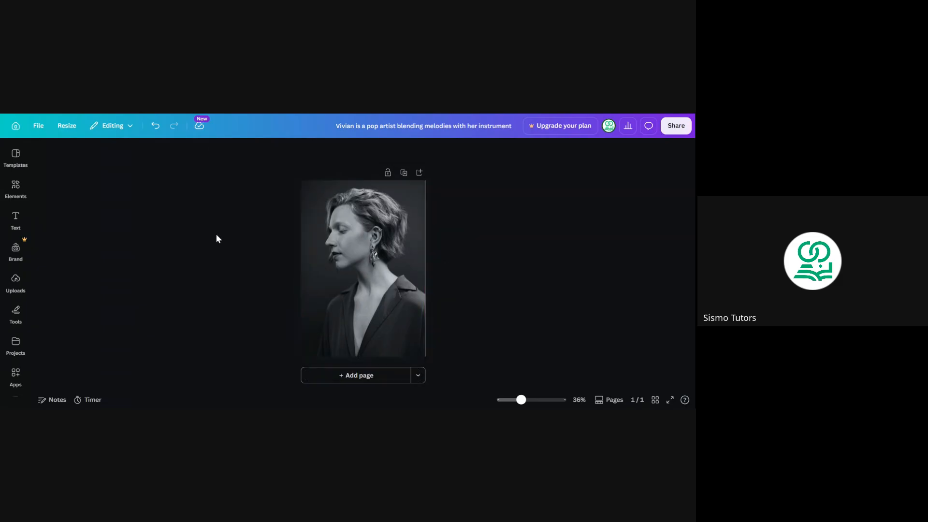
Add the full-colour photo of the red-haired woman again and align and enlarge it to cover the whole page.
click(21, 185)
click(104, 331)
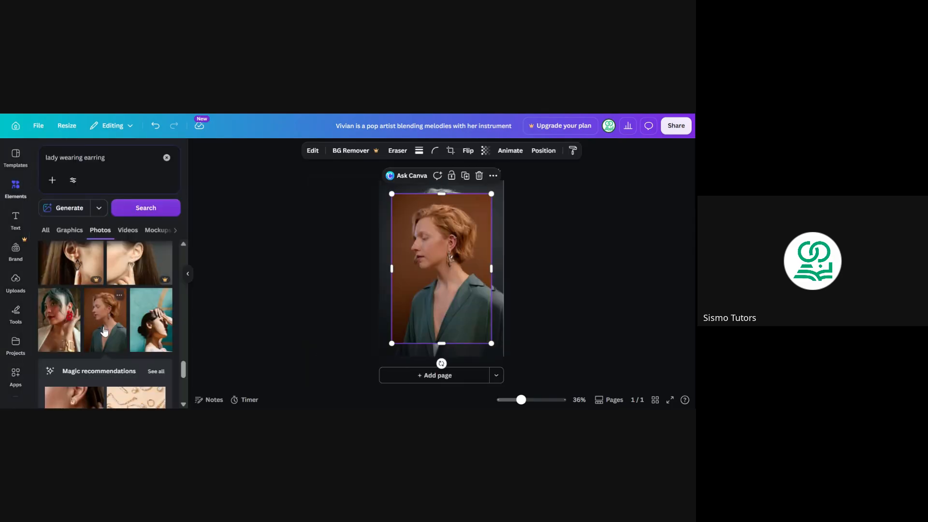
click(188, 280)
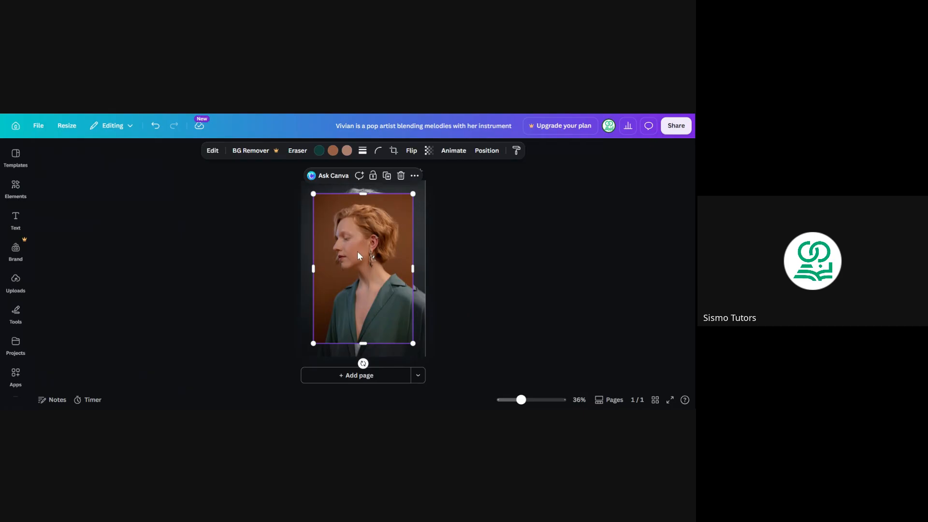
drag(357, 251, 346, 235)
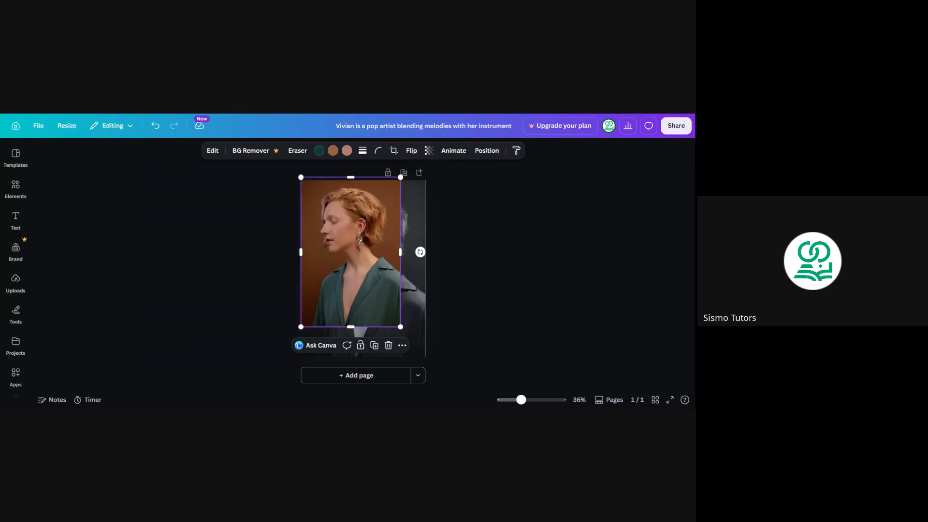
mouse_move(346, 235)
mouse_down()
mouse_move(344, 252)
mouse_move(346, 239)
mouse_up()
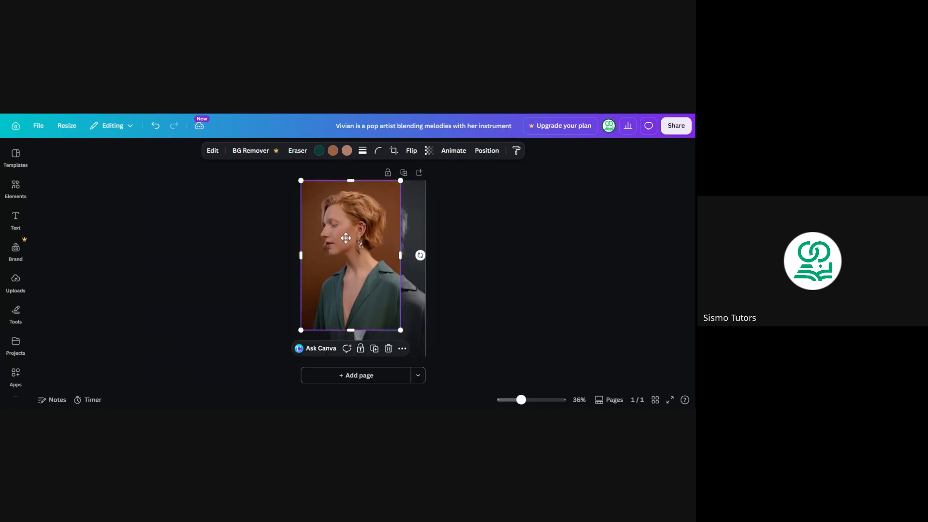
drag(400, 329, 424, 352)
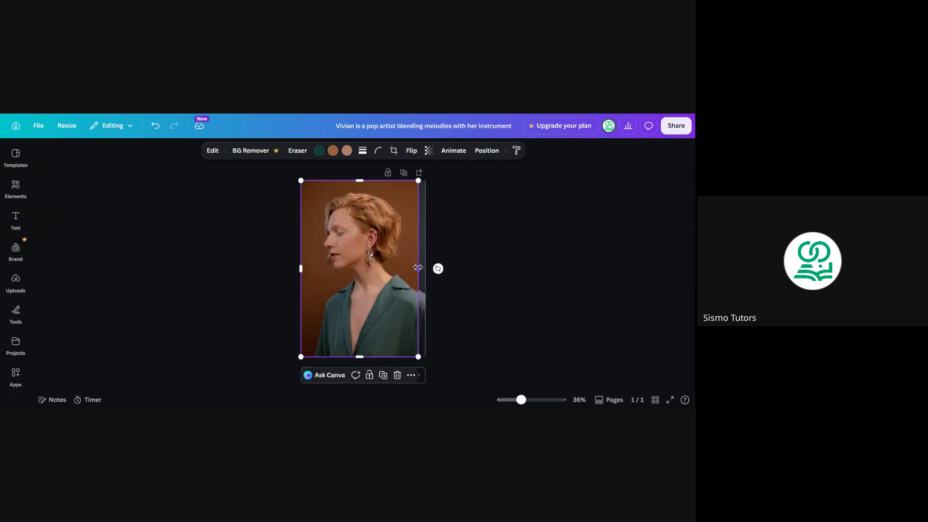
drag(418, 267, 425, 272)
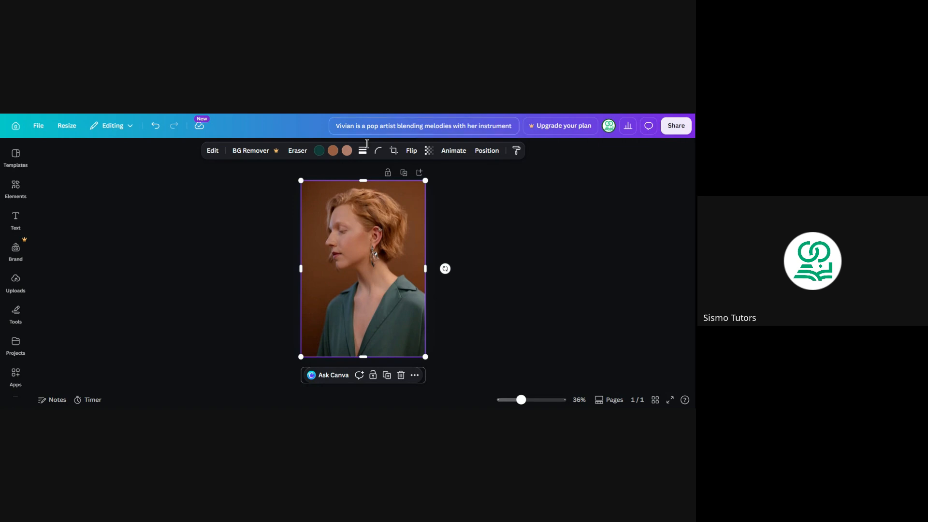
Crop the full-colour photo on all four sides to a small rectangle around the woman's ear and earring.
drag(309, 269, 356, 276)
drag(426, 274, 402, 275)
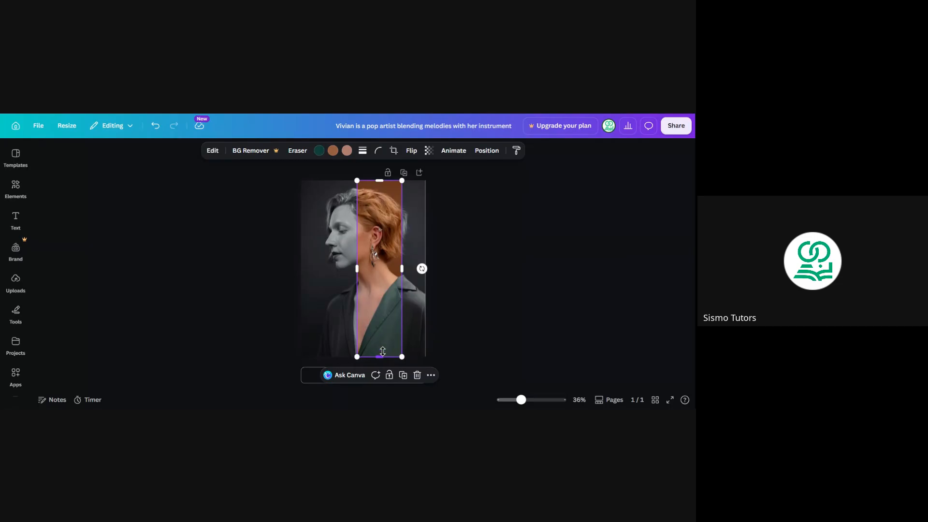
drag(382, 356, 381, 279)
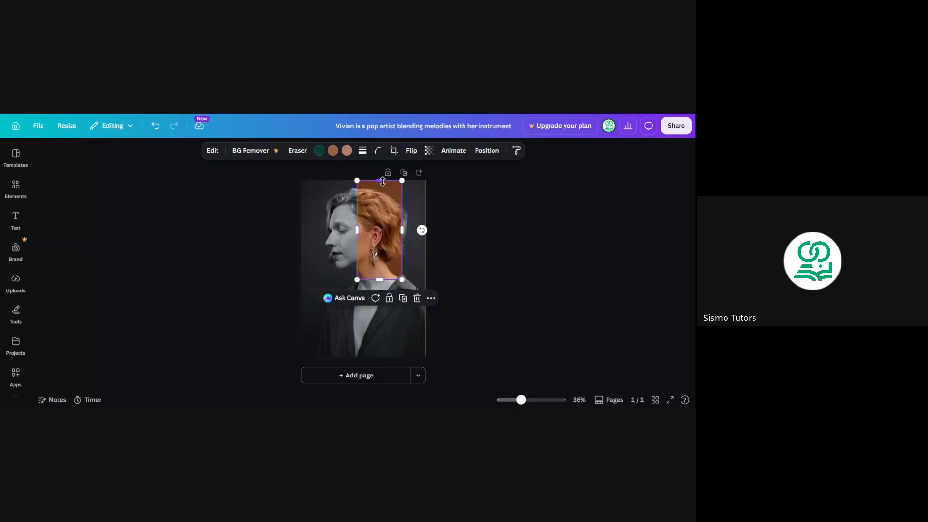
drag(384, 182, 386, 221)
click(467, 223)
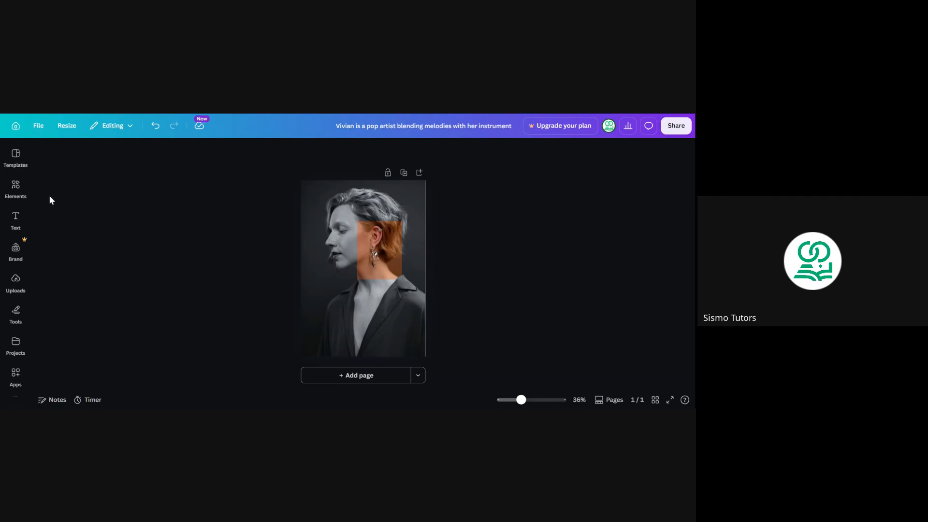
Search the elements for "square" and add a Rectangle shape to the page.
click(21, 191)
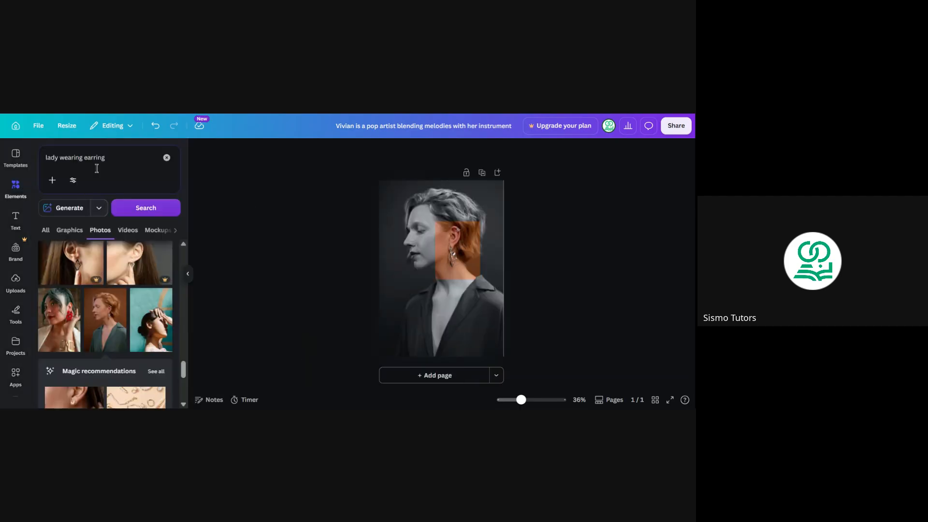
click(166, 158)
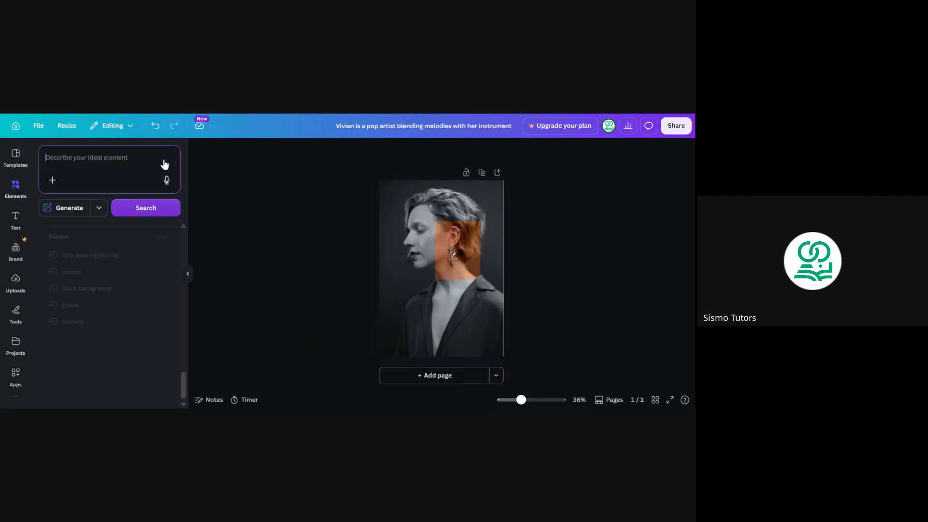
click(81, 271)
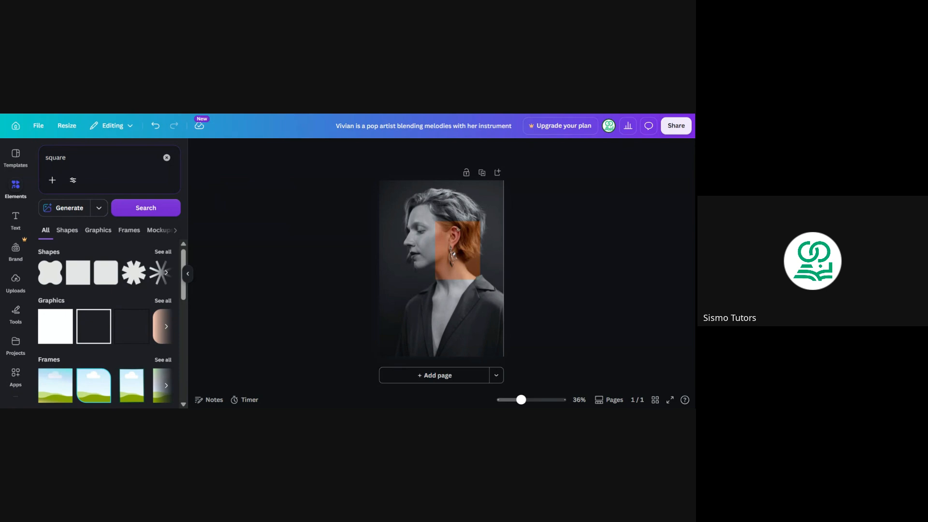
click(73, 158)
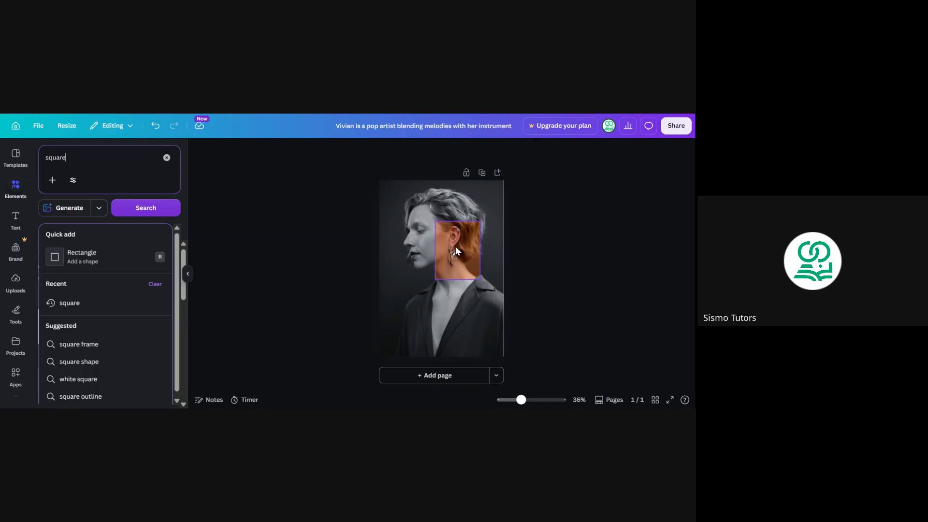
click(72, 258)
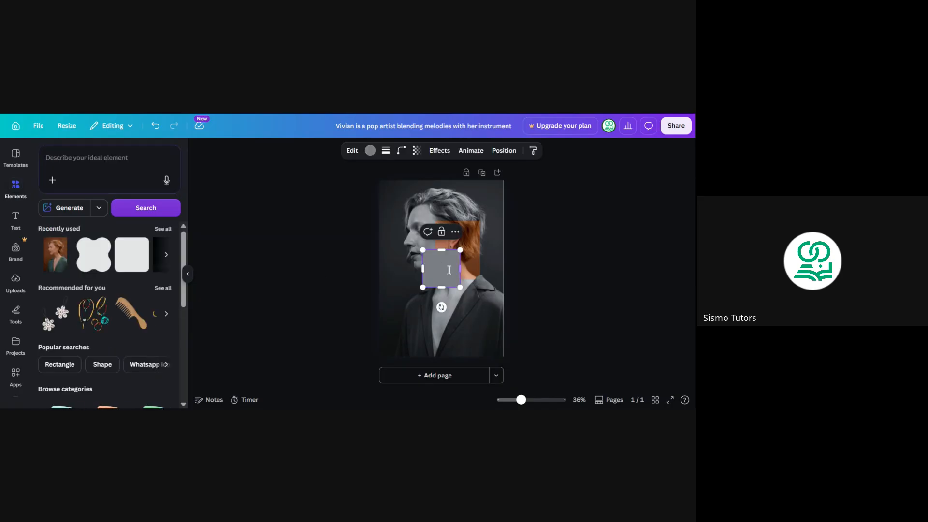
click(509, 262)
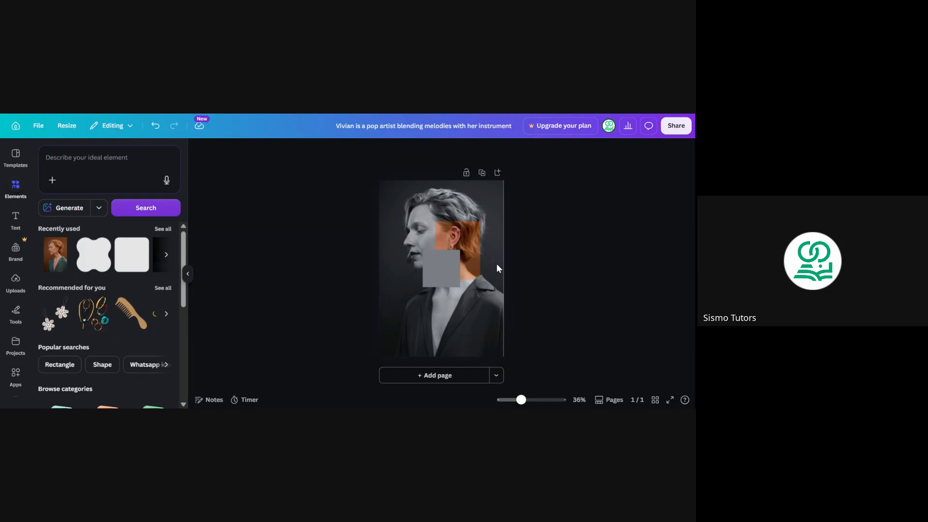
Remove the square's fill colour and give it a solid border with a stroke weight of 4.
click(438, 269)
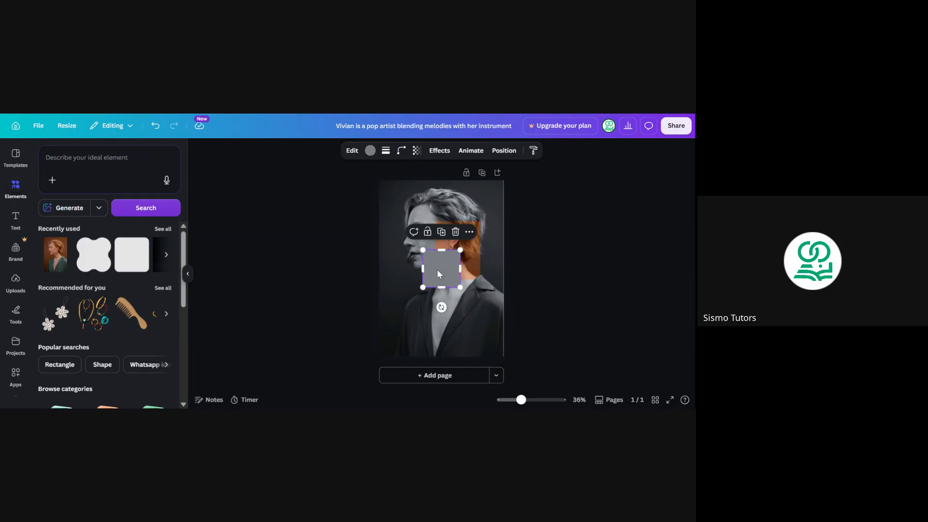
click(371, 152)
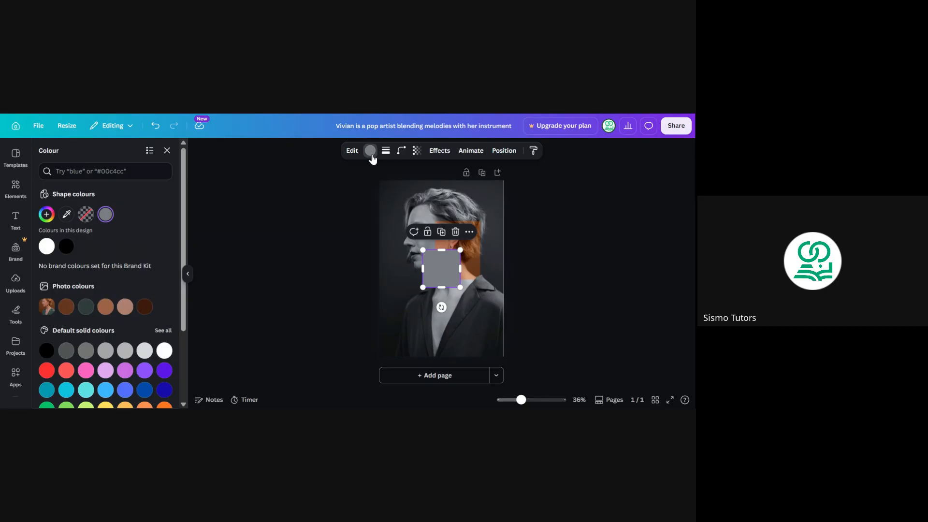
click(87, 215)
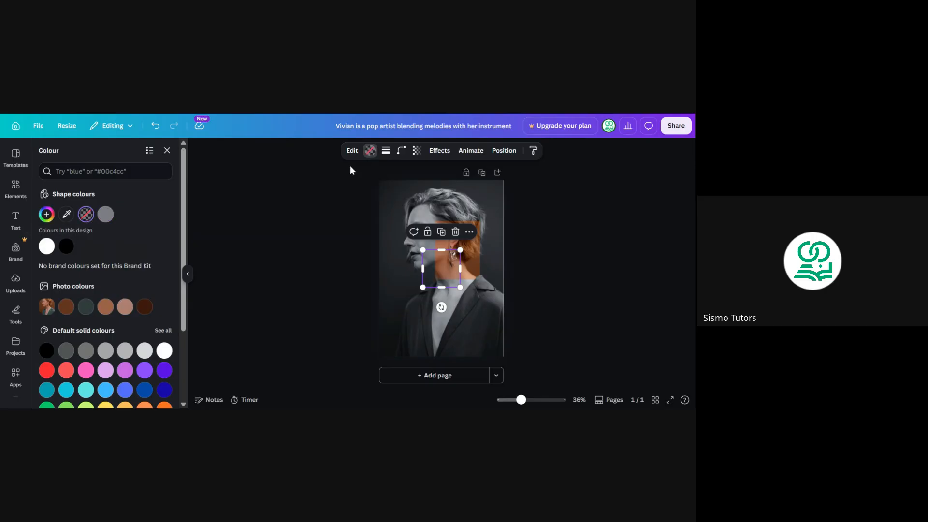
click(387, 151)
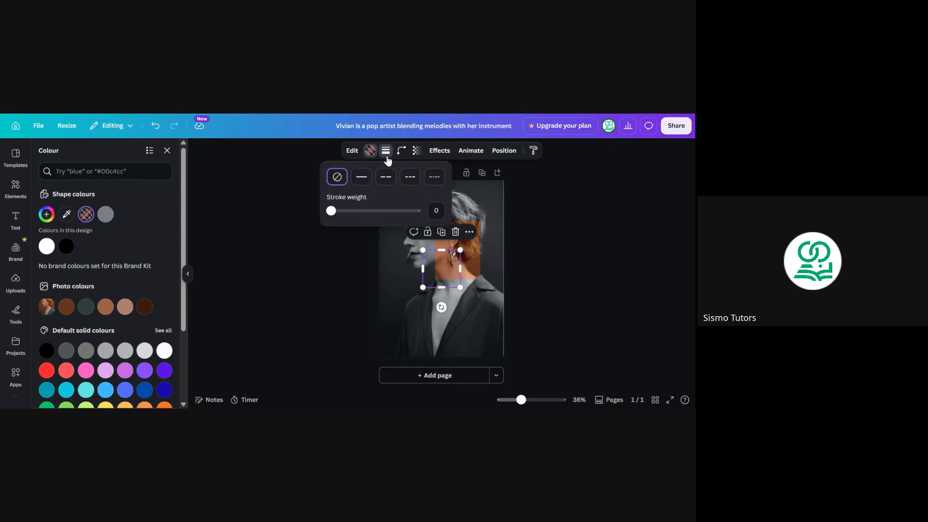
click(362, 178)
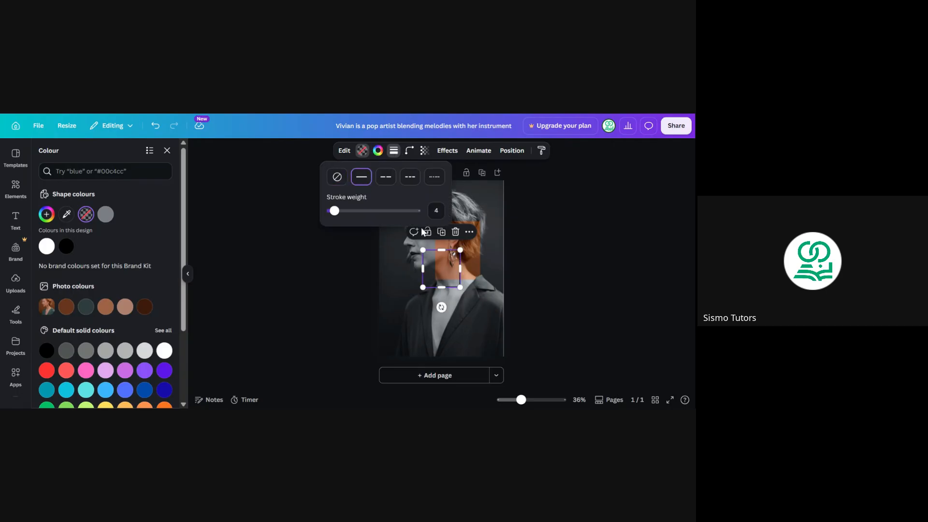
click(526, 279)
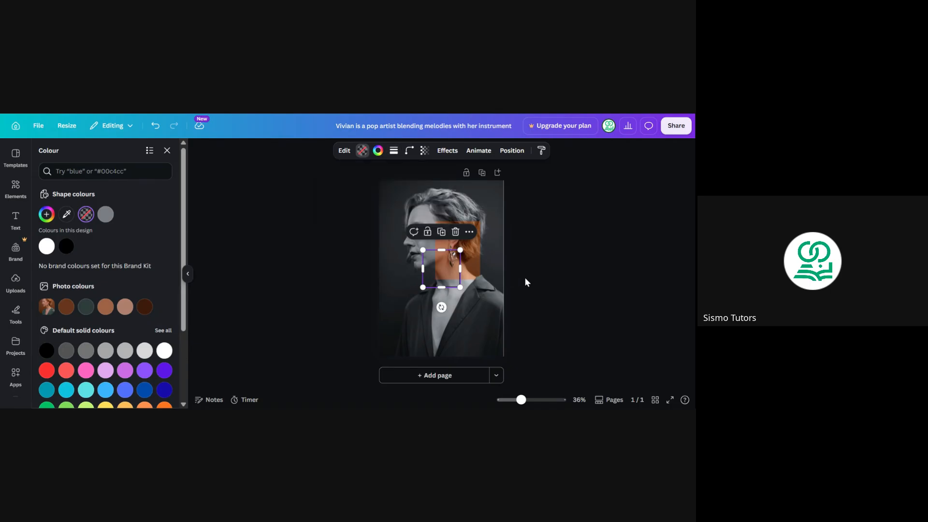
Fit the outlined square exactly around the colour crop at the earring and set its border colour to white.
click(436, 285)
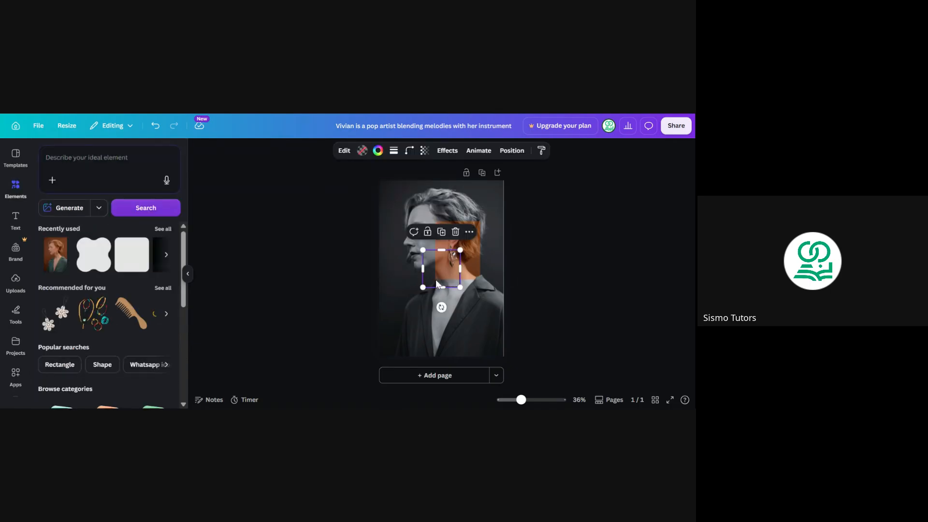
drag(436, 285, 459, 277)
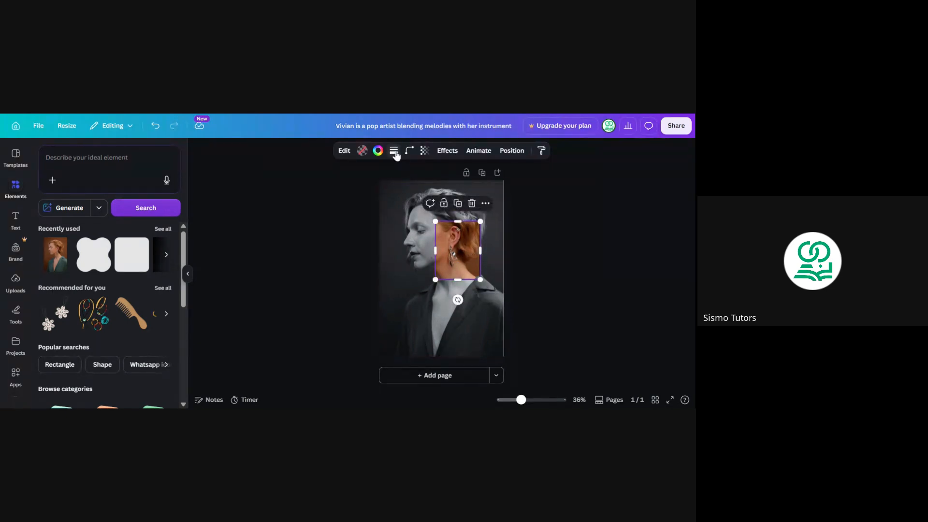
click(379, 151)
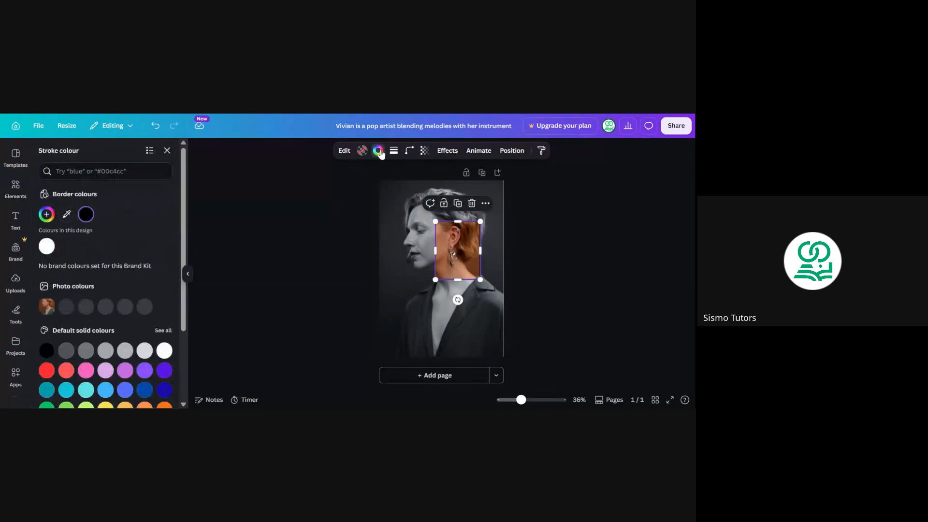
click(46, 247)
click(257, 220)
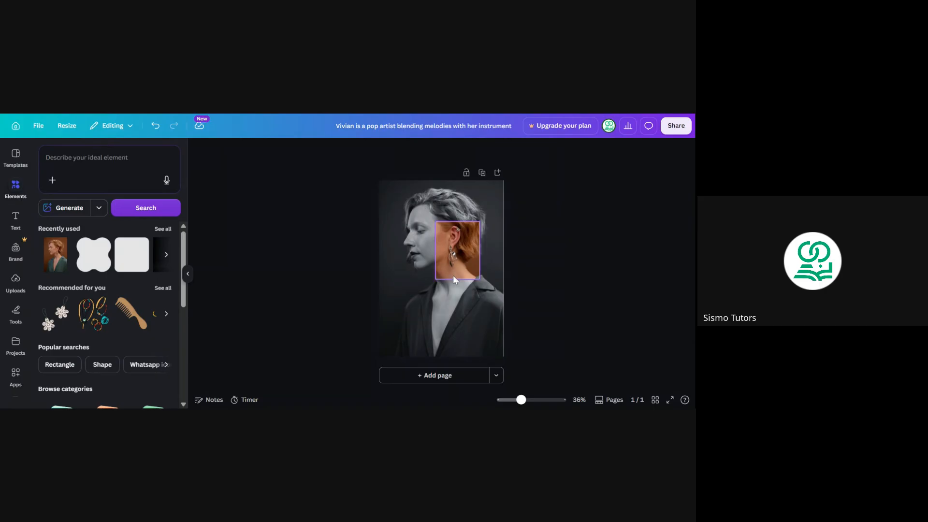
Add a subheading text box reading "GROW IN SILENCE EARRINGS".
click(15, 218)
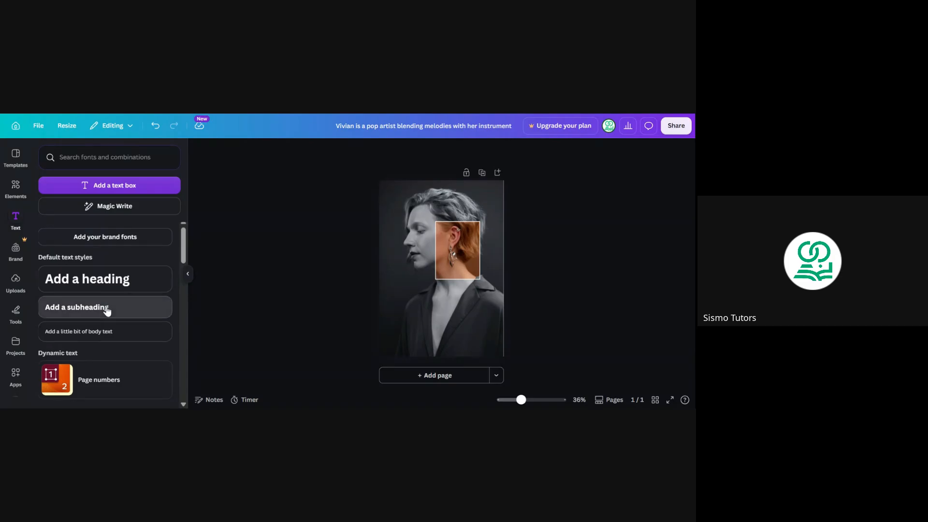
click(106, 306)
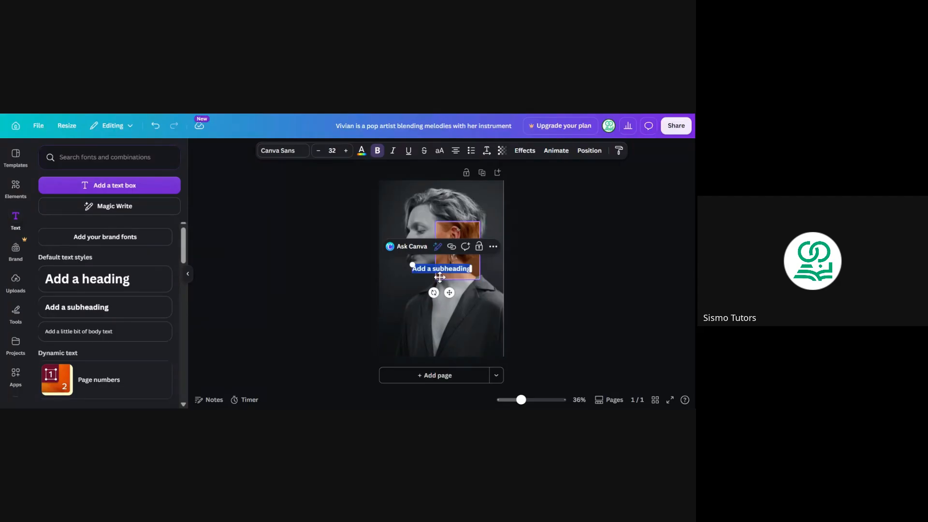
text(G)
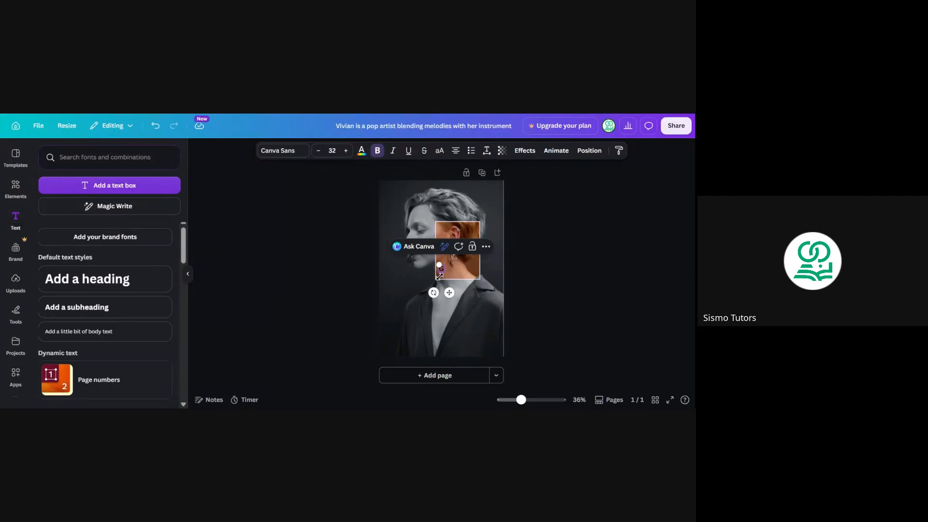
text(I)
text(OW)
text( IN S)
text(ILE)
text(NCE)
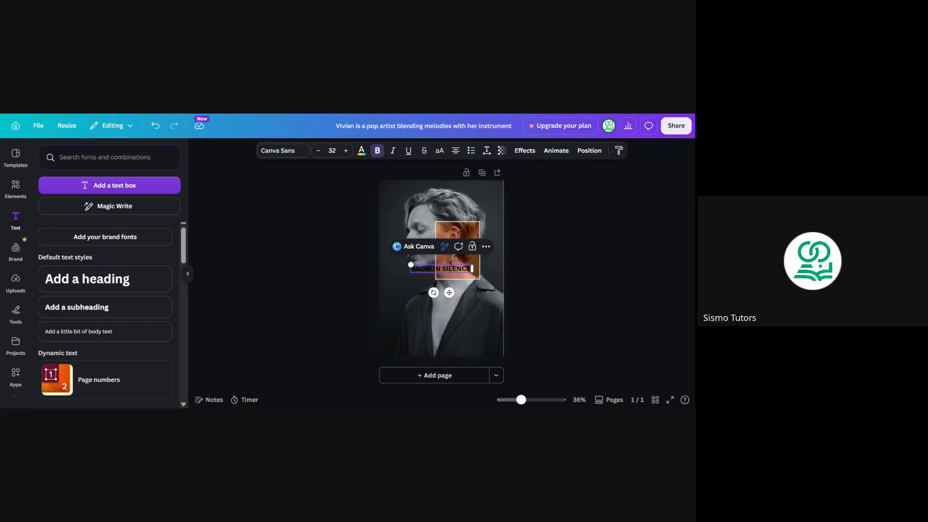
text( EARRINGS)
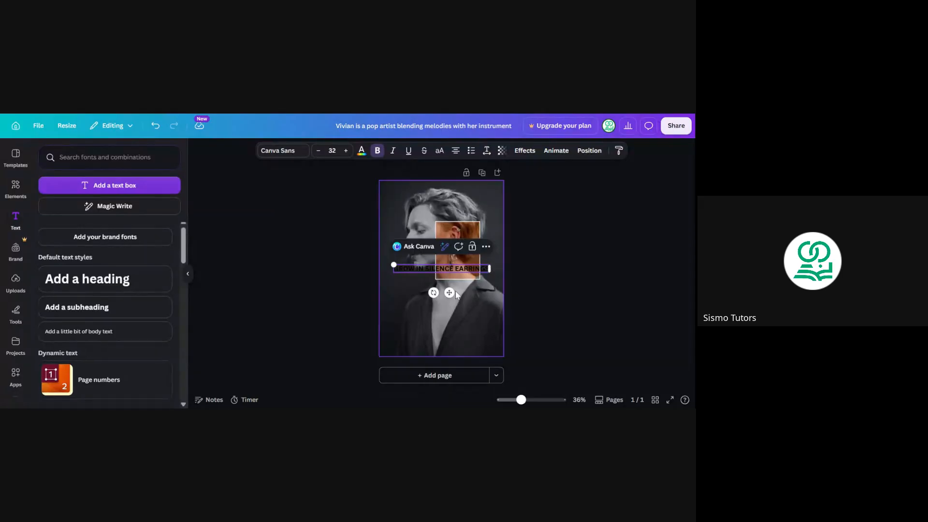
Move the "GROW IN SILENCE EARRINGS" text below the colour crop and set its colour to white.
drag(449, 292, 449, 323)
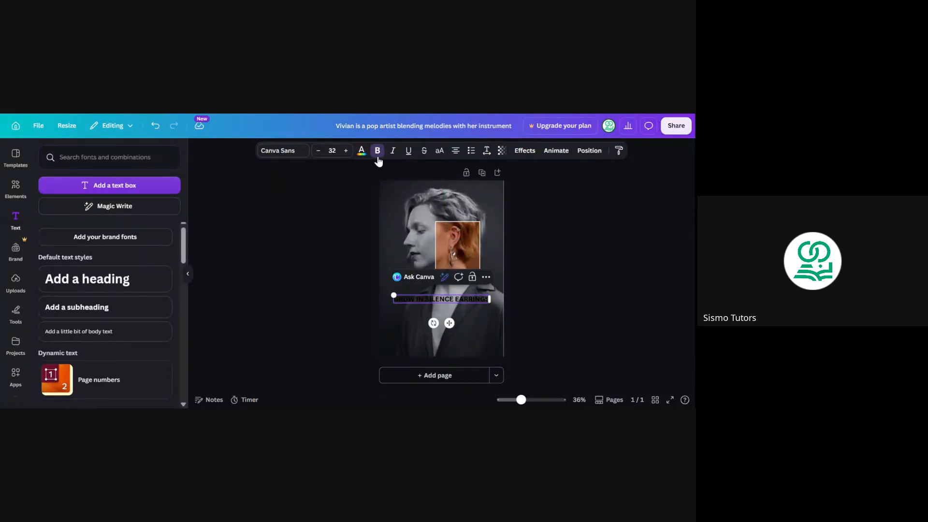
click(361, 151)
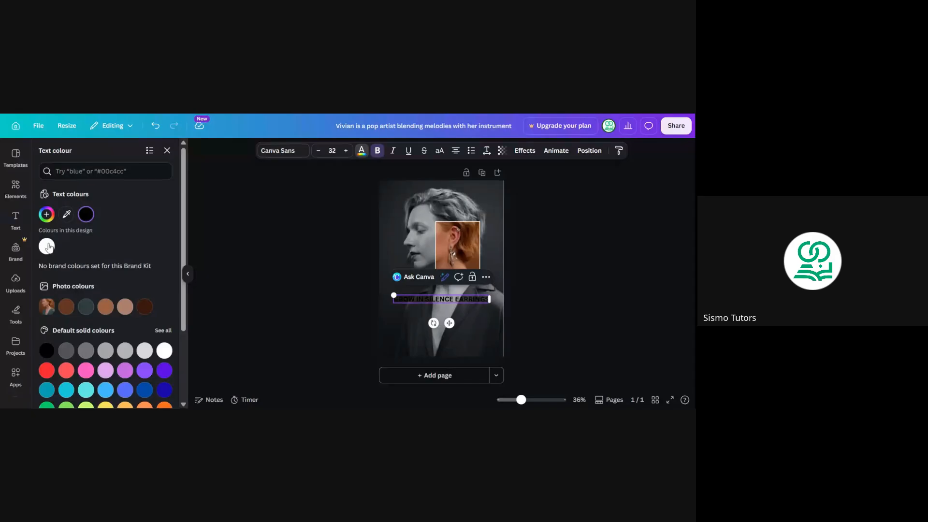
click(47, 246)
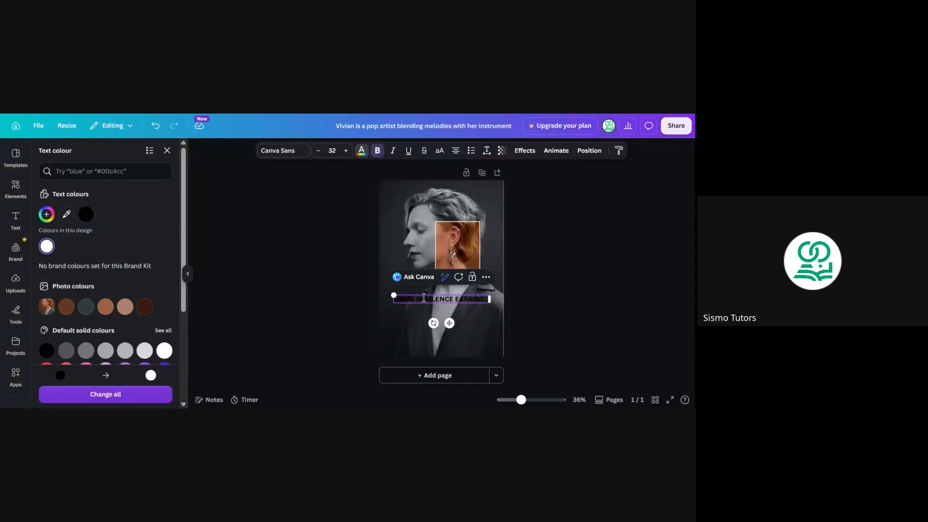
double_click(424, 298)
click(46, 248)
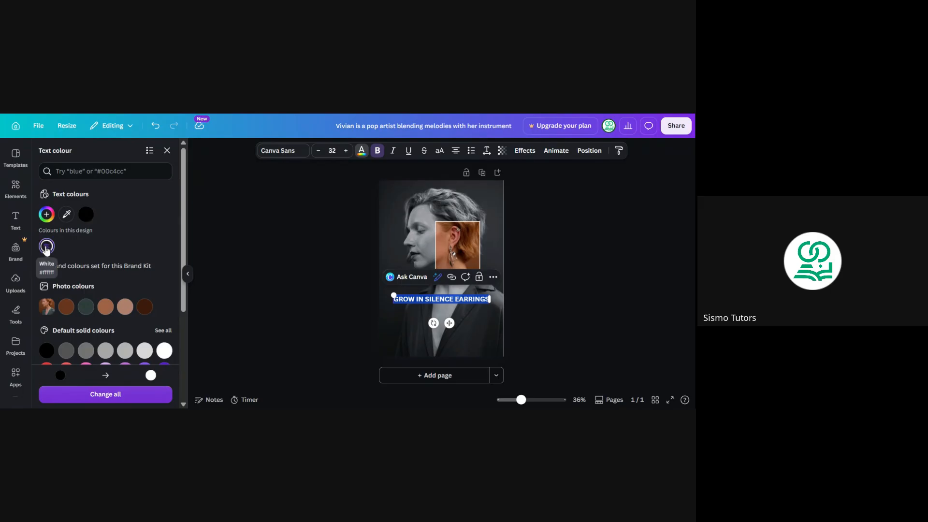
click(231, 260)
click(475, 300)
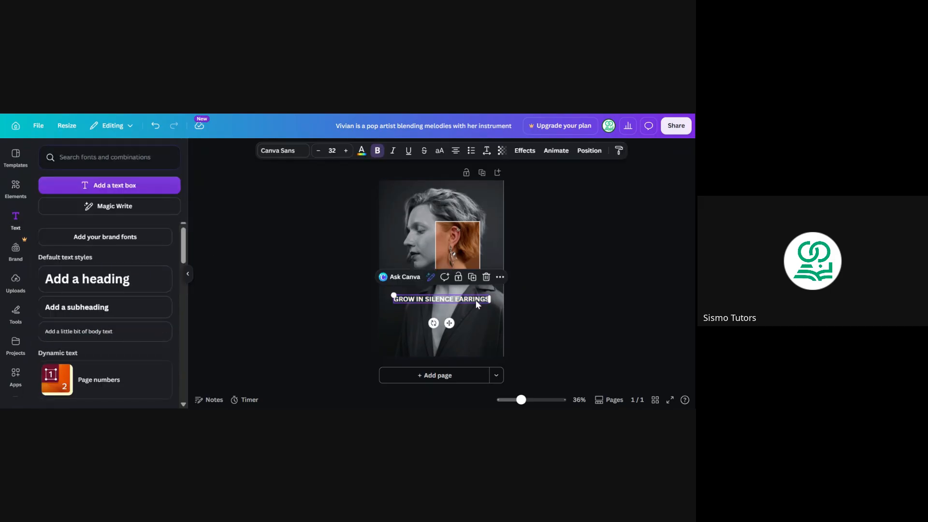
Narrow the "GROW IN SILENCE EARRINGS" text box so it wraps onto two lines, and left-align the text.
drag(490, 300, 458, 301)
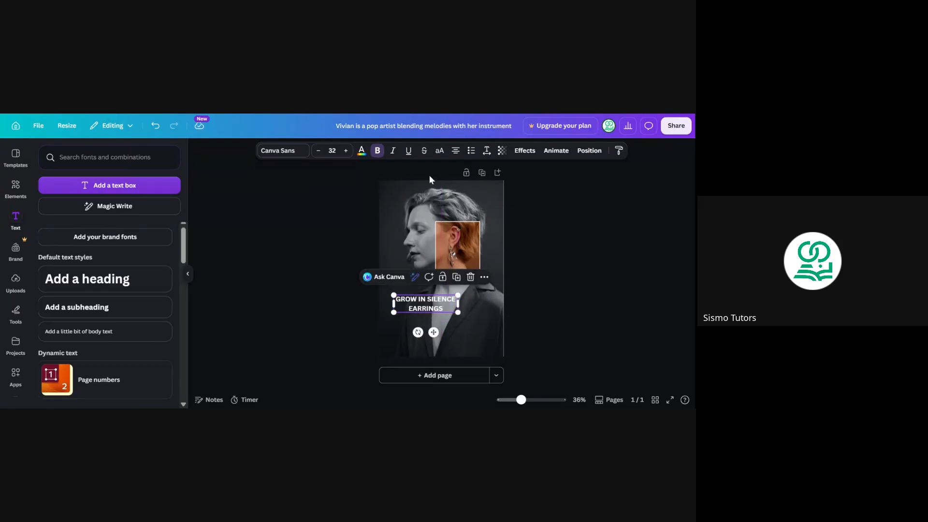
click(456, 154)
click(274, 228)
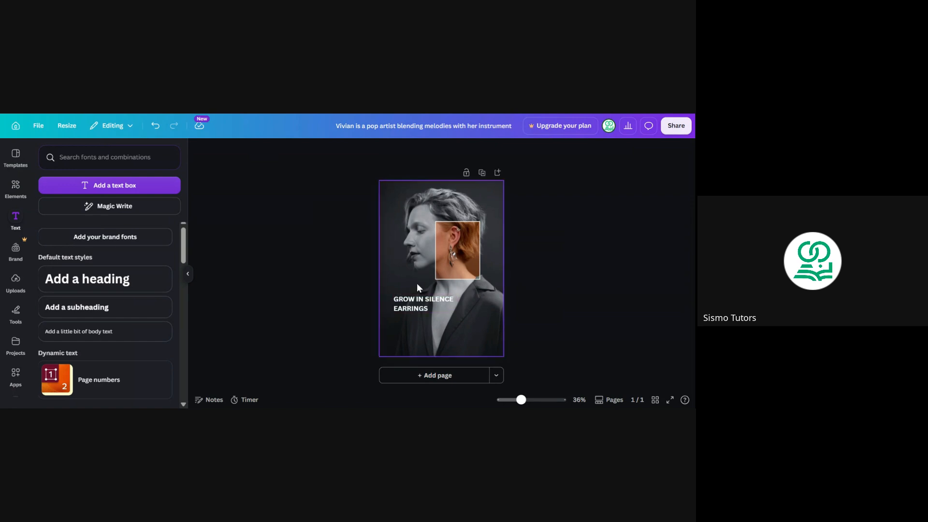
Scale the two-line title down to font size 27.1 and nudge it into place below the model's chin.
click(420, 311)
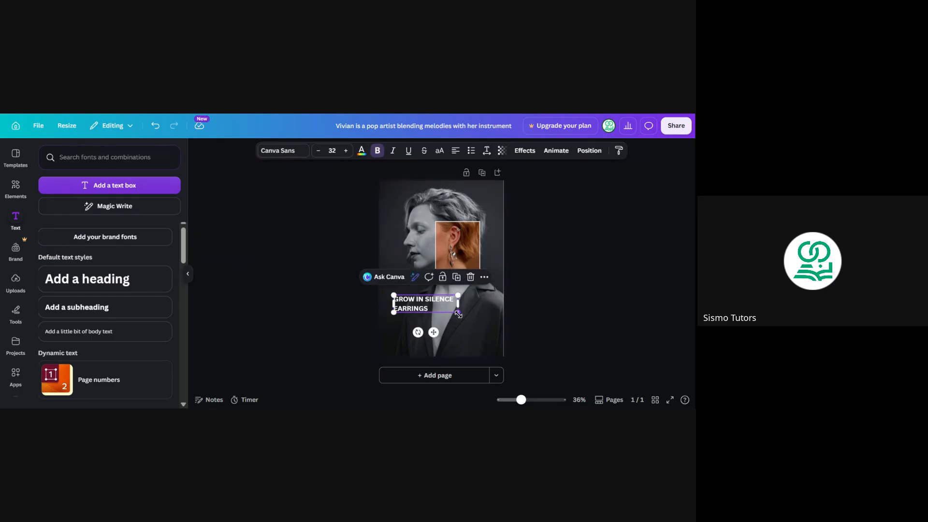
drag(458, 312, 449, 309)
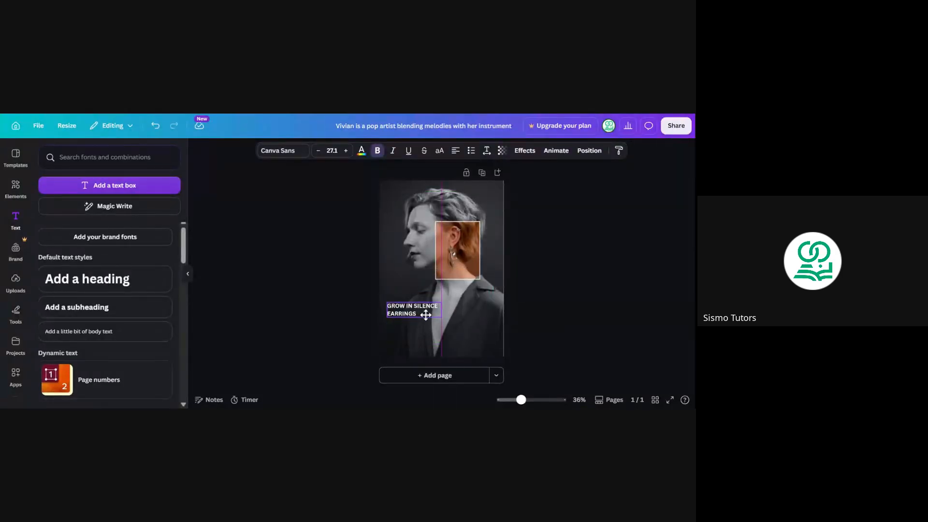
drag(430, 308, 427, 312)
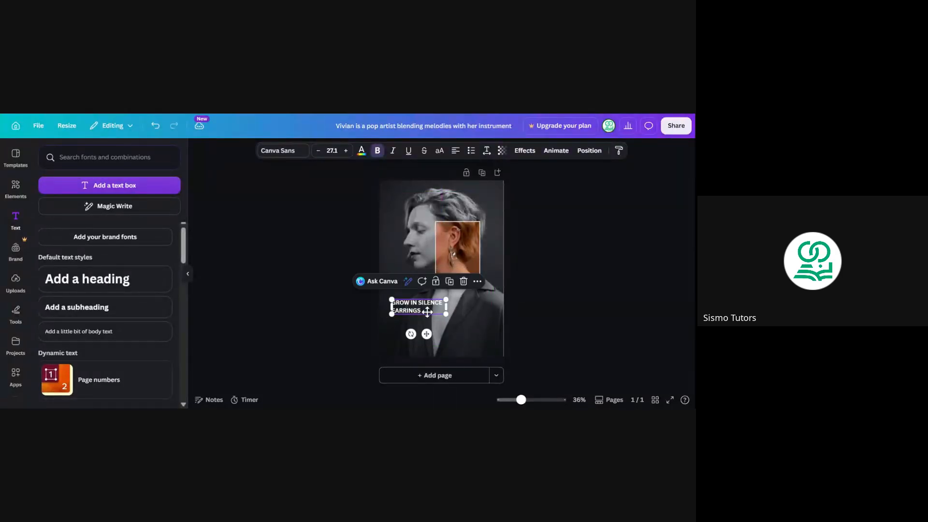
Try the Alex Brush, Above the Beyond Script and Shrikhand fonts on the "GROW IN SILENCE EARRINGS" title.
click(290, 152)
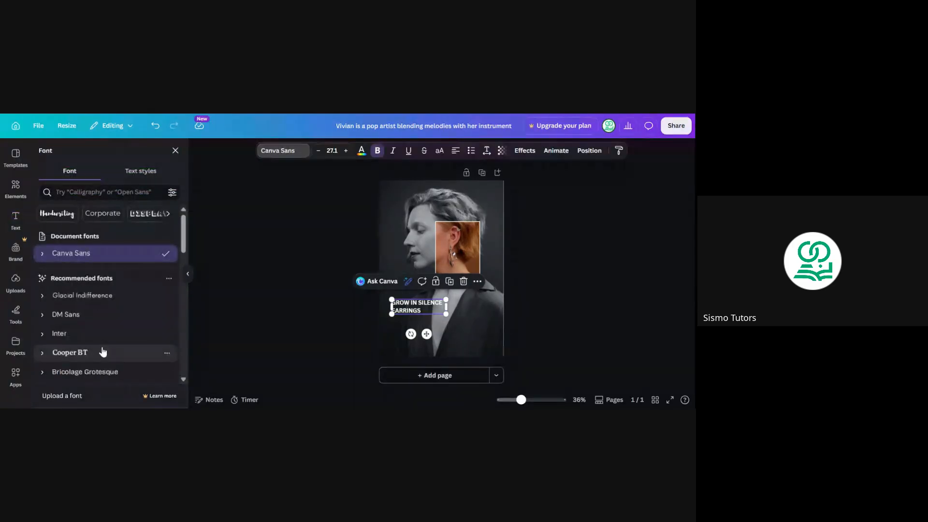
scroll(87, 348, down, 3)
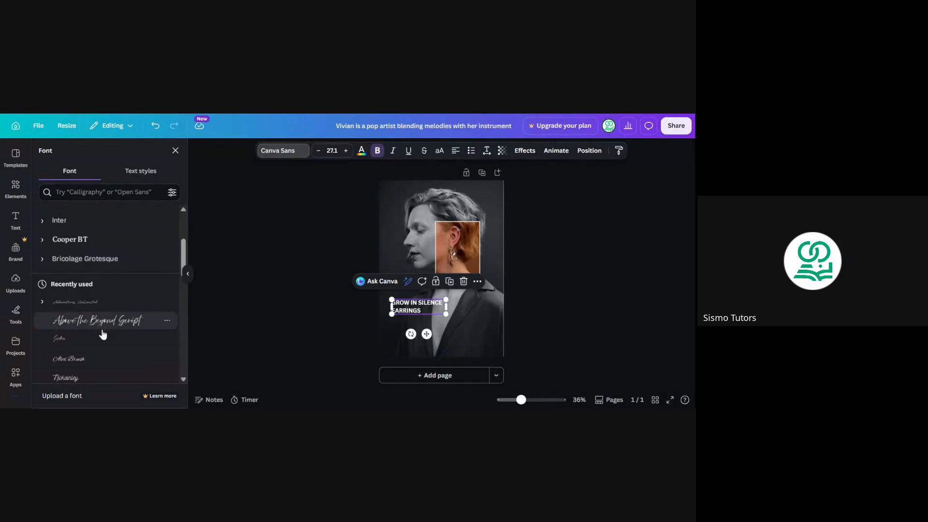
scroll(102, 334, down, 3)
click(96, 287)
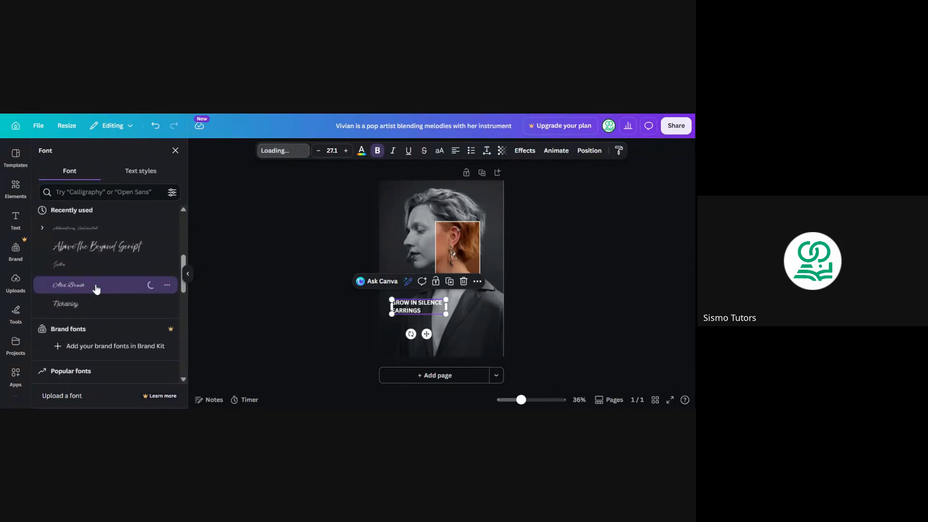
click(98, 254)
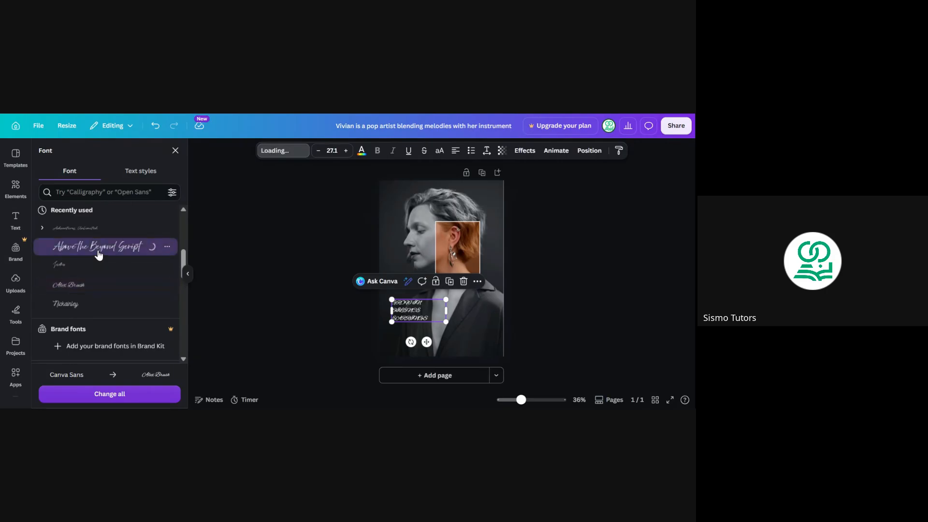
scroll(99, 254, down, 6)
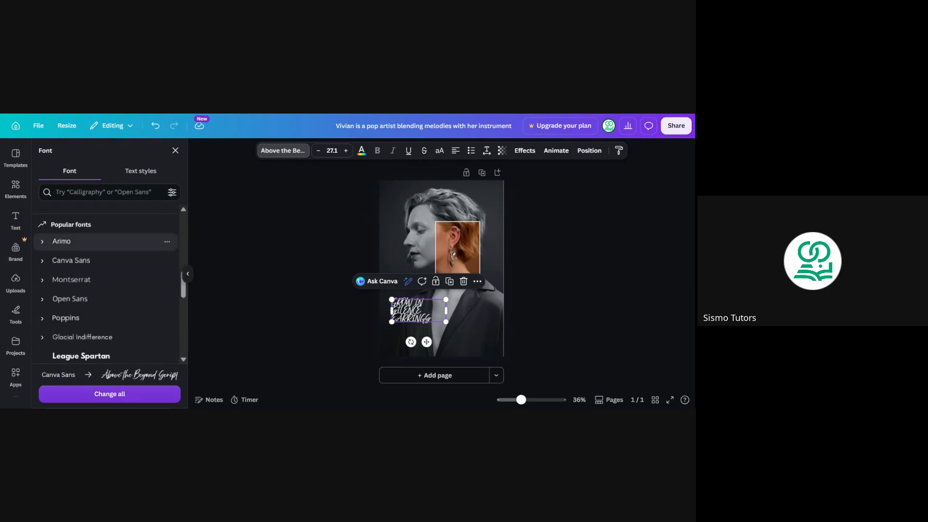
scroll(98, 254, down, 6)
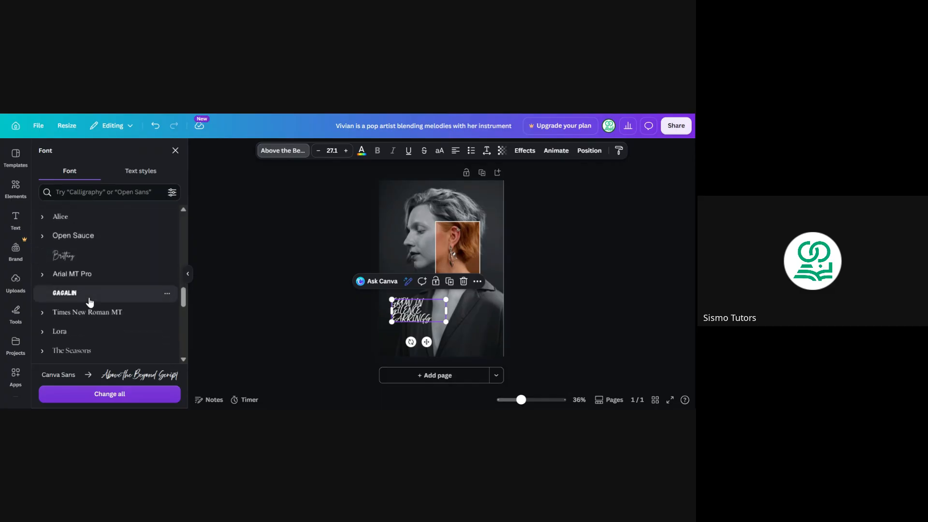
scroll(145, 294, down, 3)
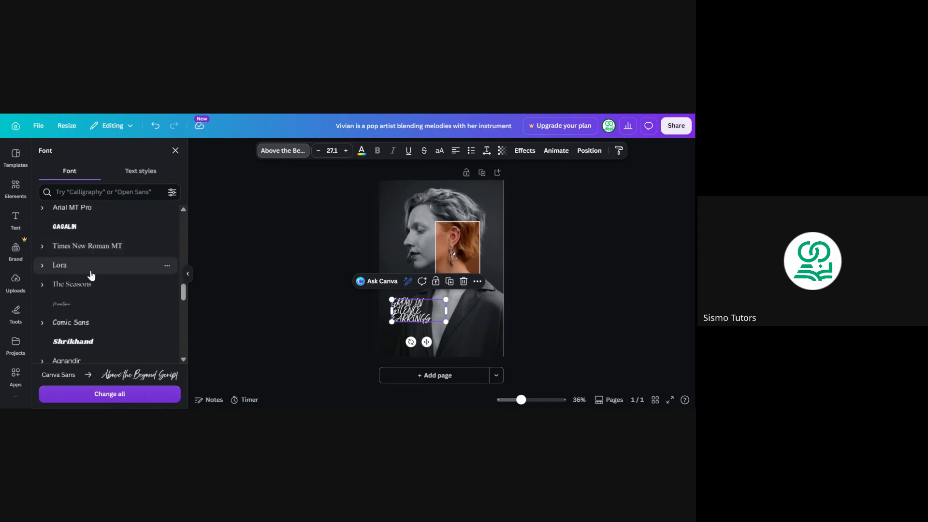
scroll(91, 275, down, 3)
click(92, 276)
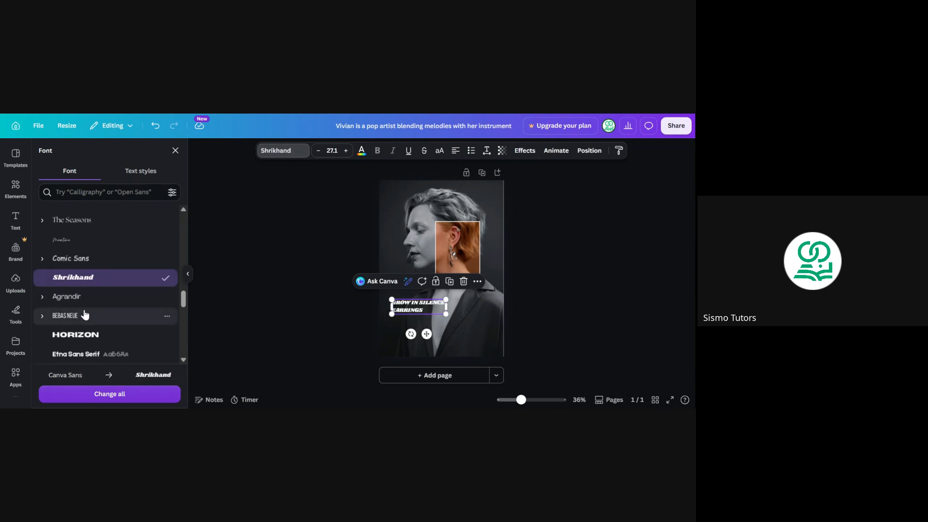
Set the "GROW IN SILENCE EARRINGS" title's font to Cinzel Decorative.
scroll(86, 315, down, 5)
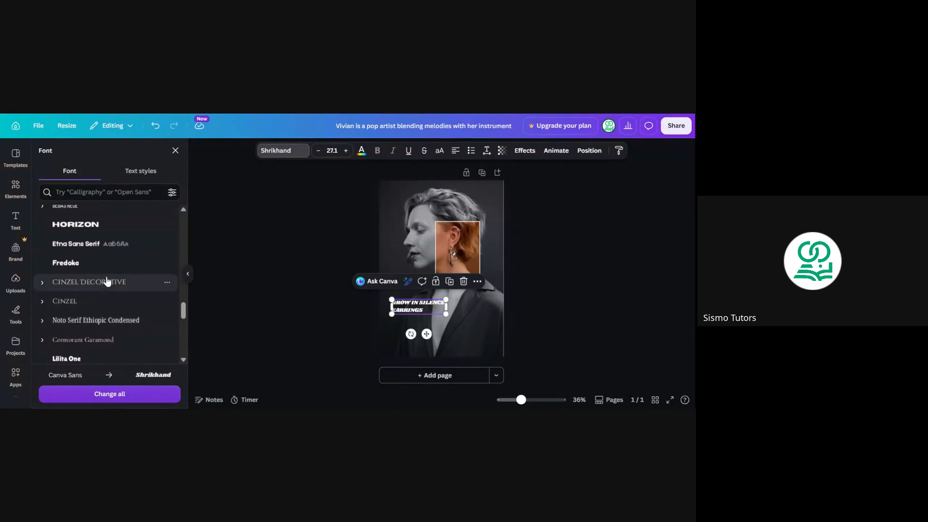
click(107, 282)
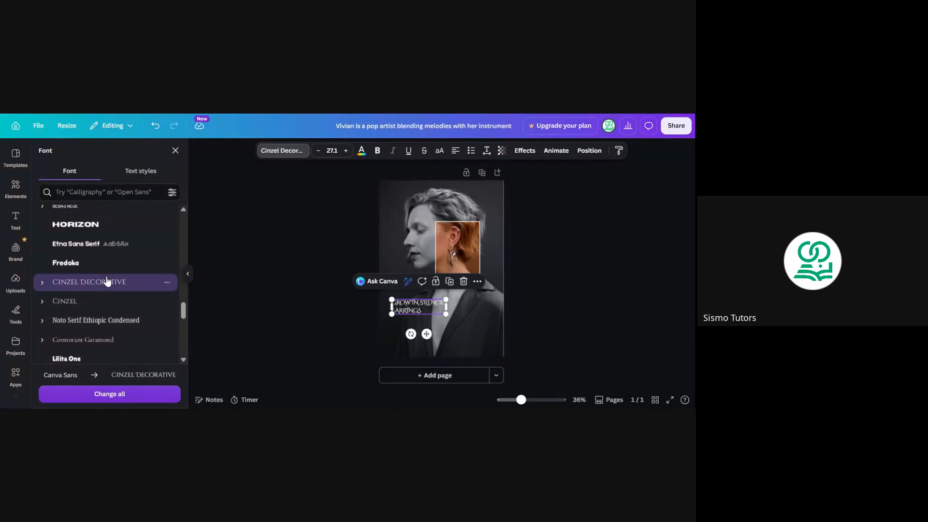
click(240, 251)
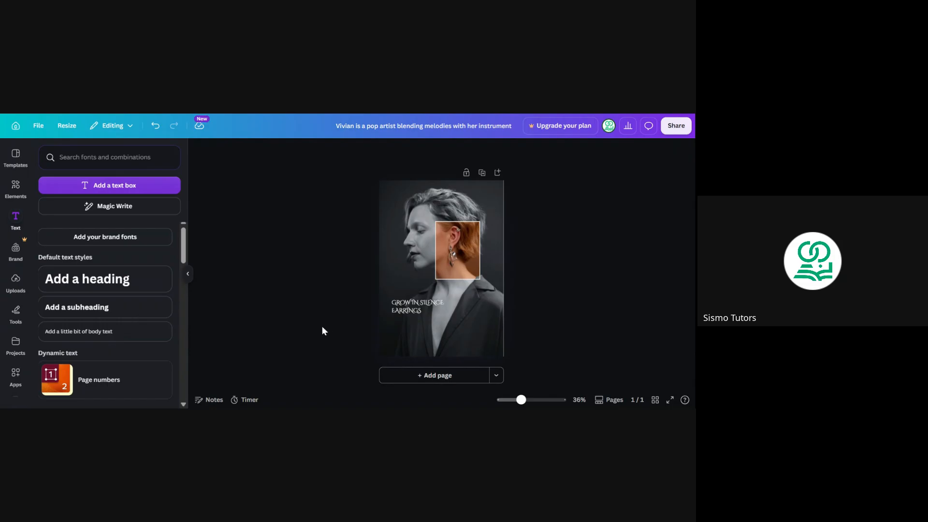
click(412, 310)
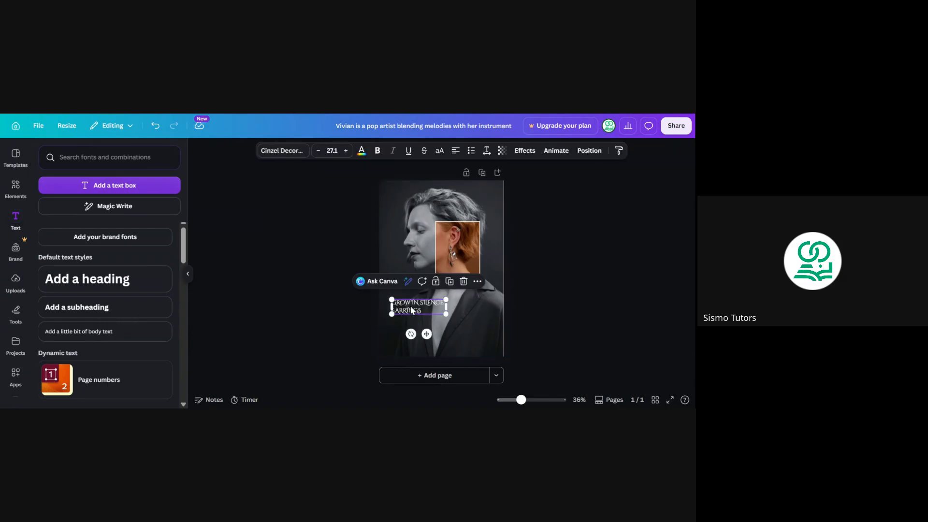
click(340, 226)
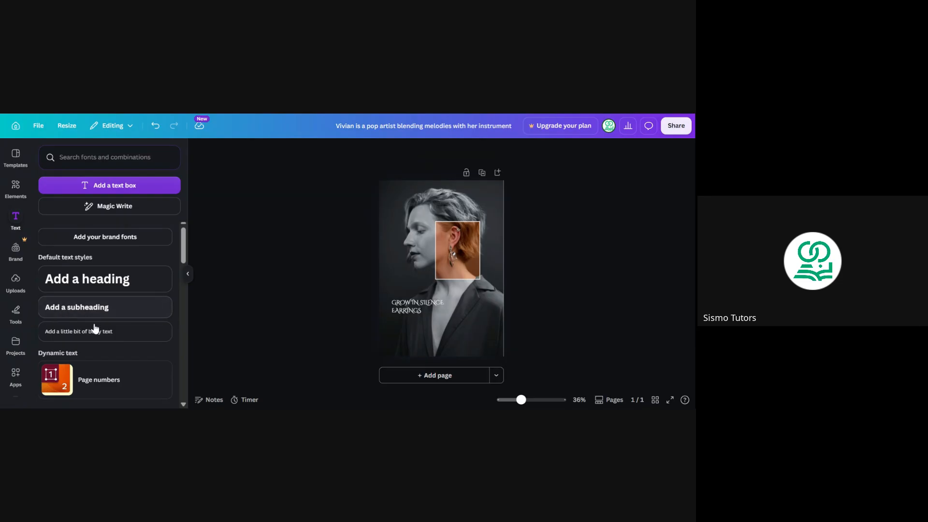
Add a body paragraph beginning "Earrings have been worn across multiple civilizations and historic periods" and place it at size 15.5 near the poster's bottom edge.
click(95, 333)
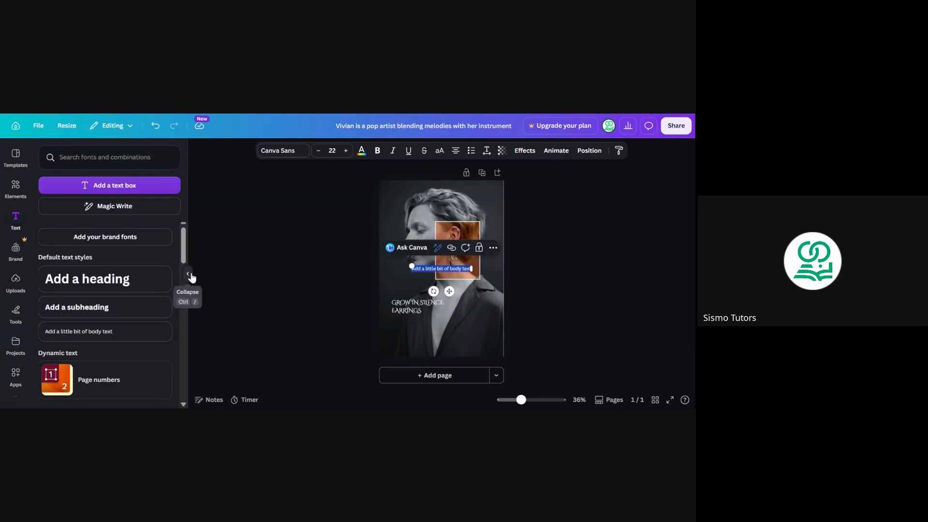
click(189, 274)
text(Earrings have been worn across multiple civilizations and historic periods, often carrying a cultural significance. Locations for piercings other than the earlobe include the rook)
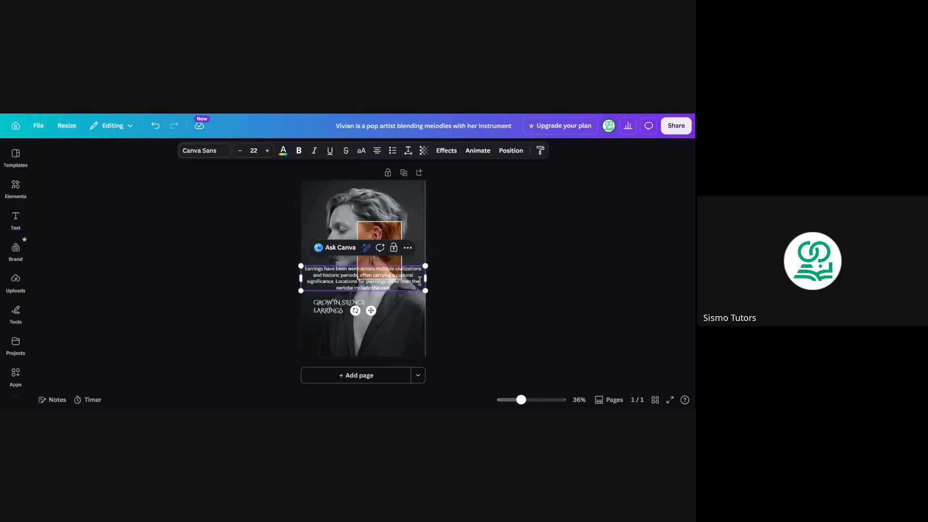
drag(426, 289, 376, 372)
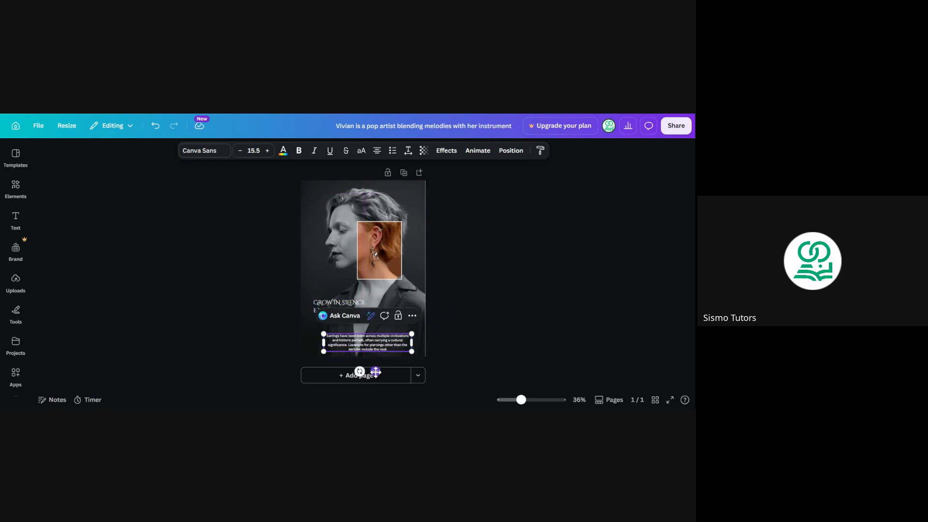
click(476, 296)
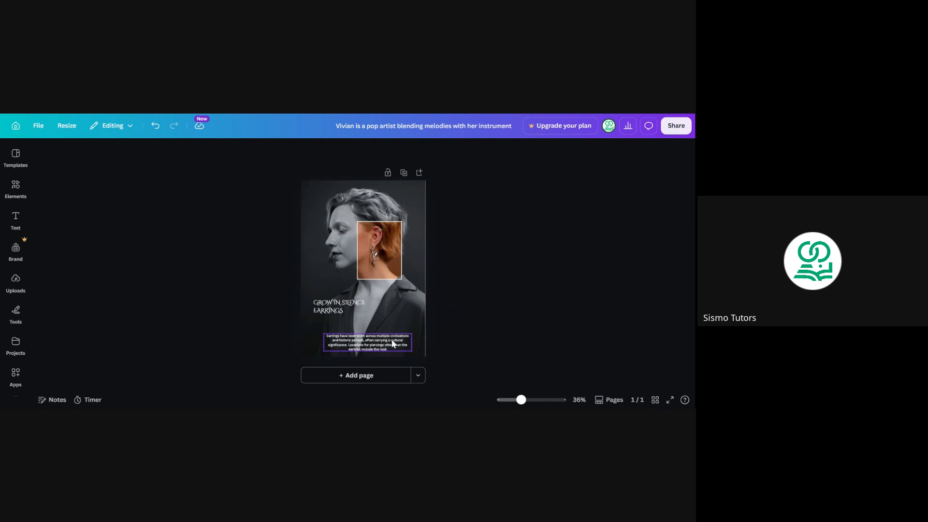
Duplicate the body paragraph and place the copy over the lower part of the colour crop.
click(381, 347)
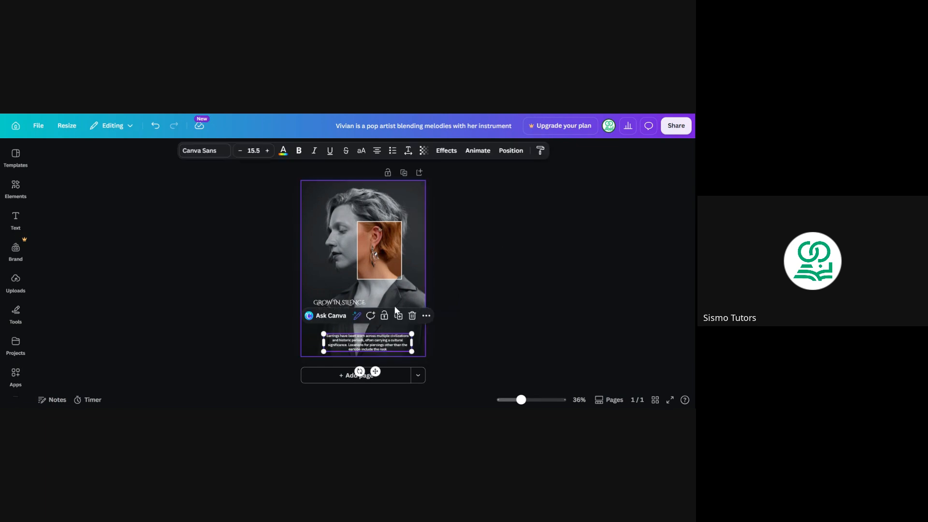
click(400, 318)
click(402, 277)
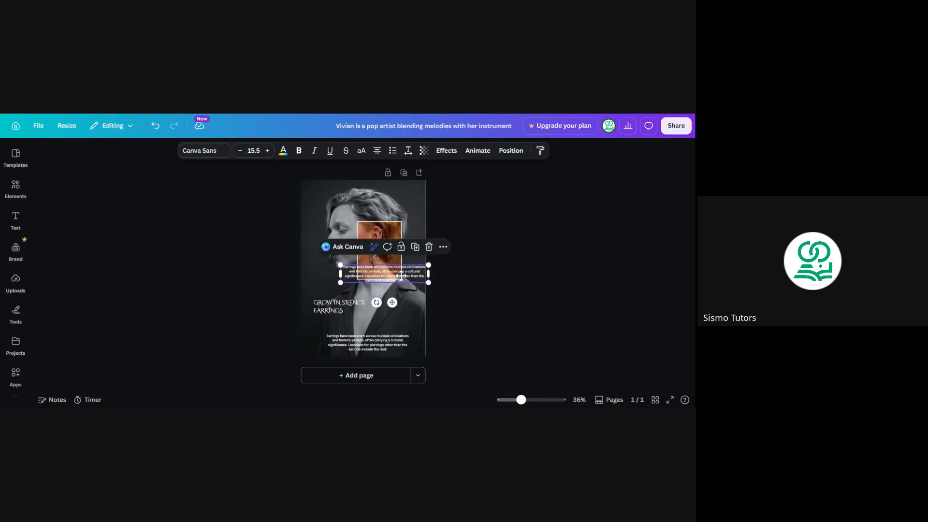
Widen the copied paragraph and shorten it to "Earrings have been worn across multiple civilizations and historic periods.".
key(ctrl+a)
click(408, 278)
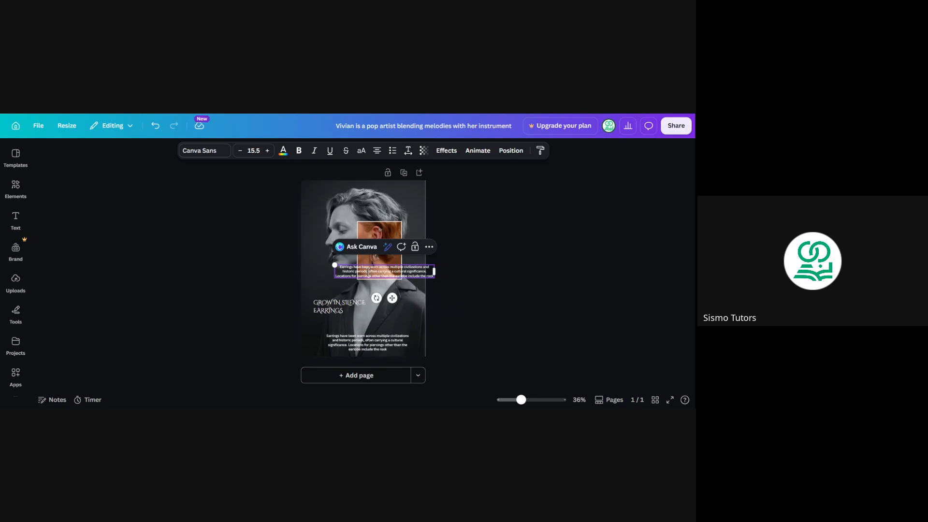
drag(369, 272, 434, 279)
key(BackSpace)
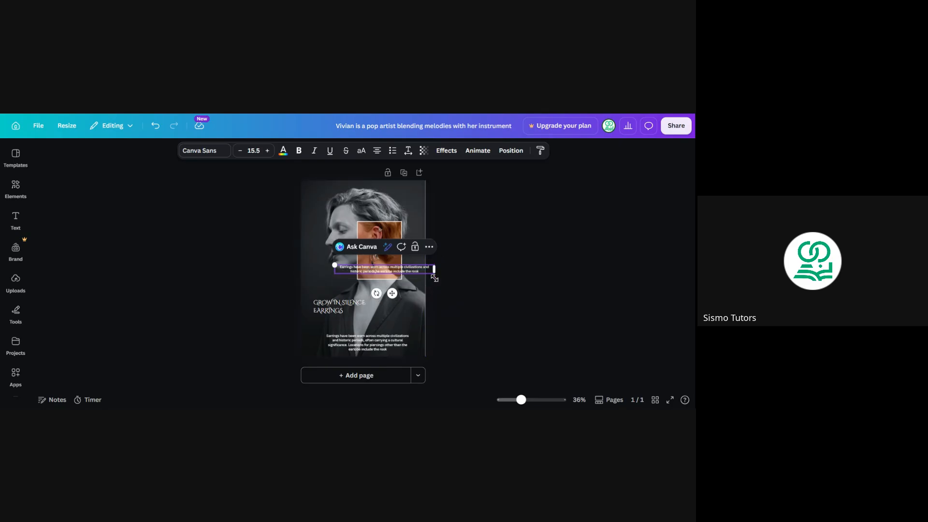
drag(419, 271, 375, 272)
key(BackSpace)
key(BackSpace)
text(.)
Left-align the shortened copy of the body text.
click(464, 264)
click(402, 272)
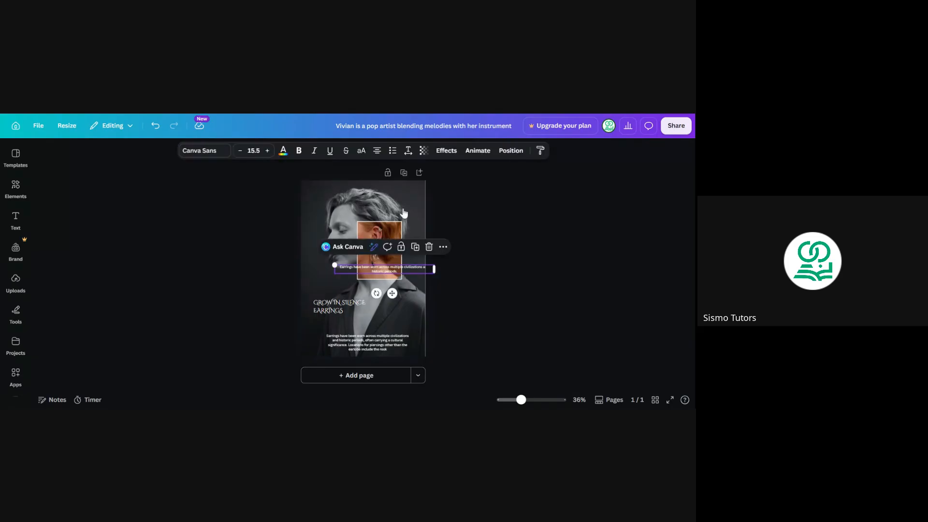
click(378, 151)
click(460, 236)
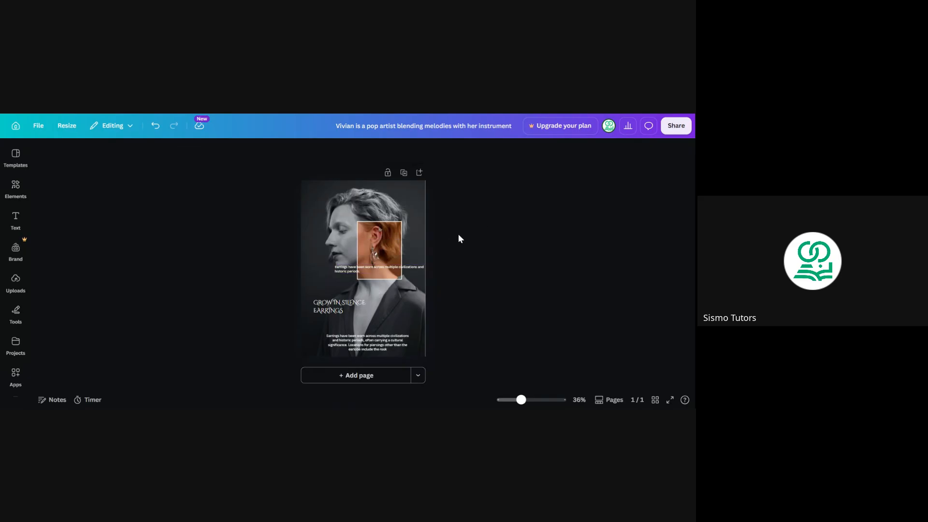
Rotate the shortened text to vertical, reading upwards, and place it between the colour crop and the poster's right edge.
click(408, 268)
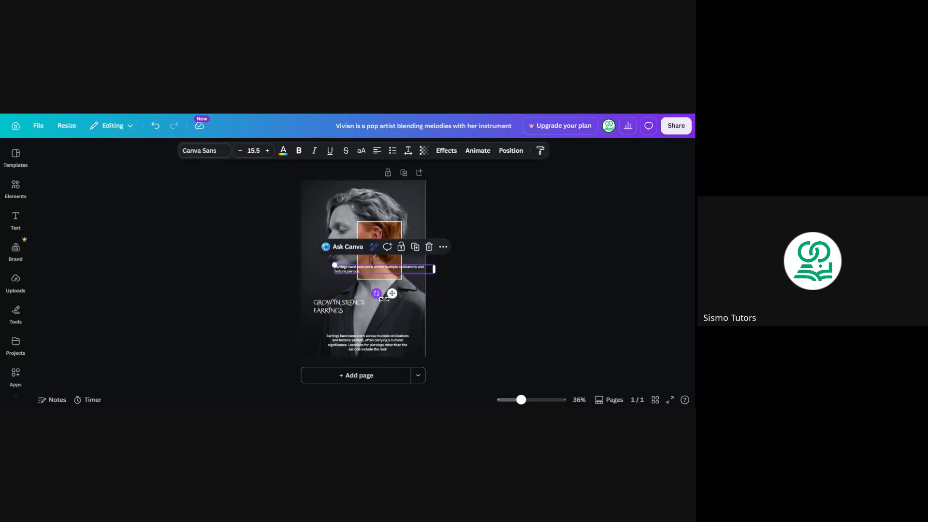
drag(384, 299, 440, 244)
click(476, 247)
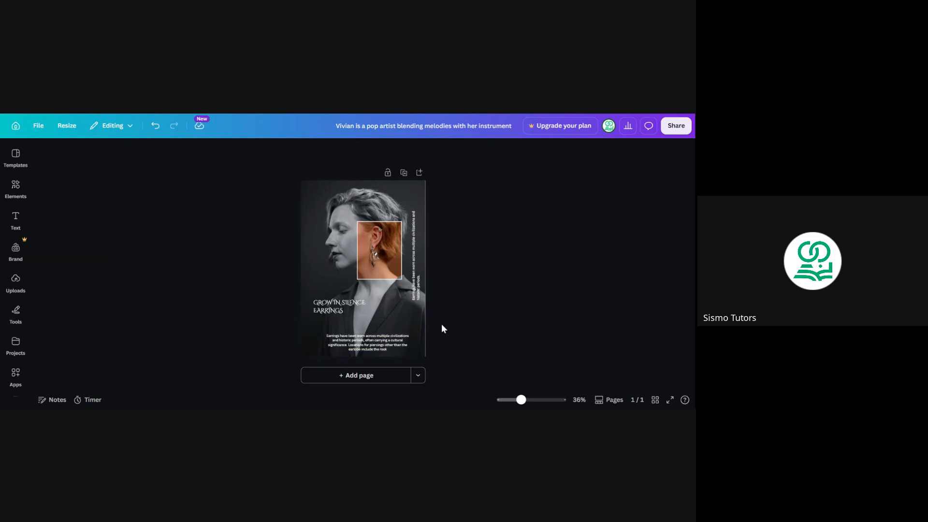
Apply an Outline effect to the vertical text, colour the outline black (#000000) and adjust its thickness.
click(414, 282)
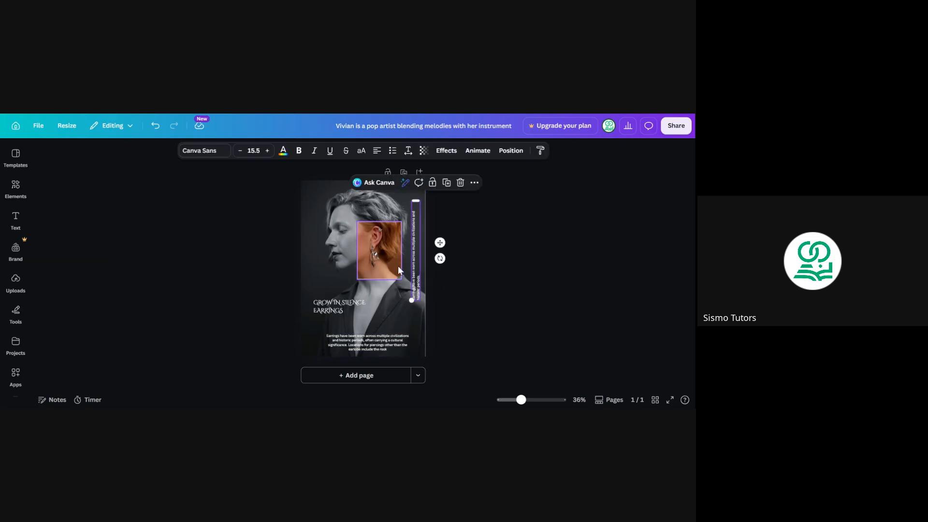
click(438, 156)
click(66, 279)
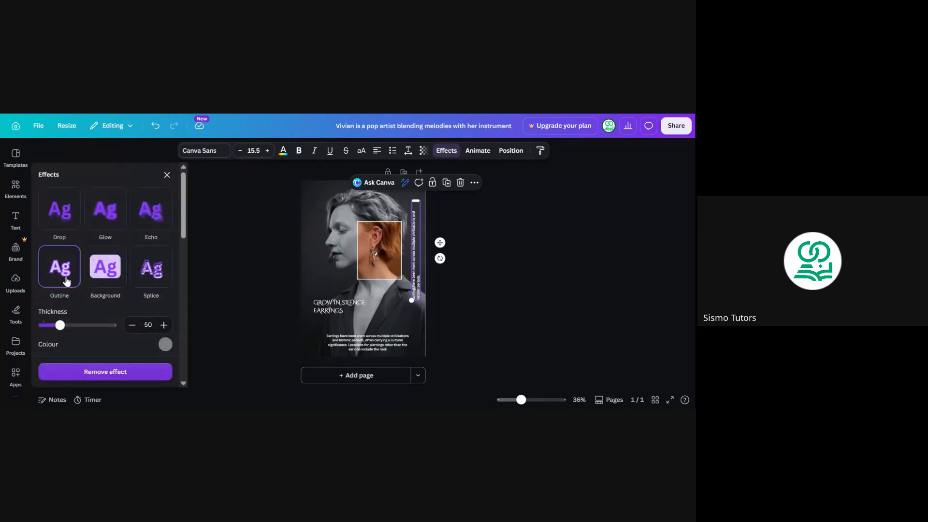
mouse_move(60, 325)
mouse_down()
mouse_move(105, 326)
mouse_move(68, 325)
mouse_up()
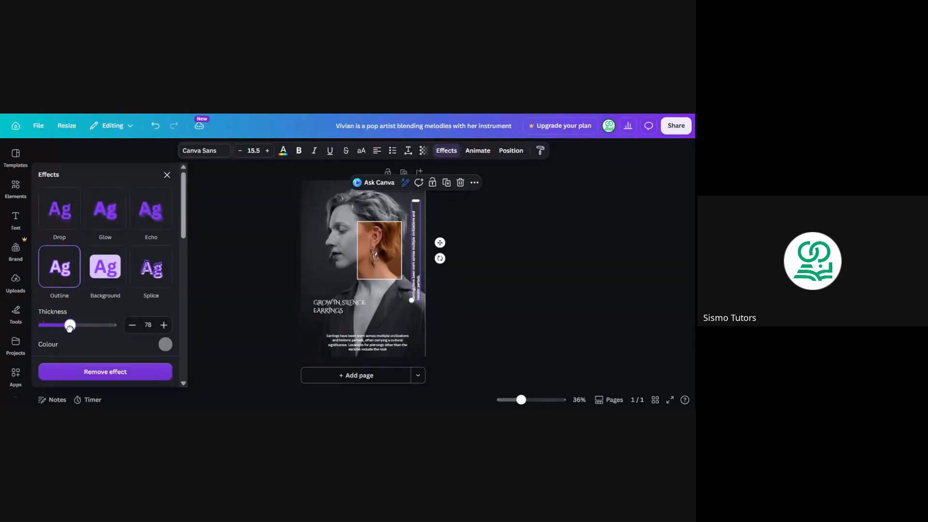
click(165, 344)
click(114, 249)
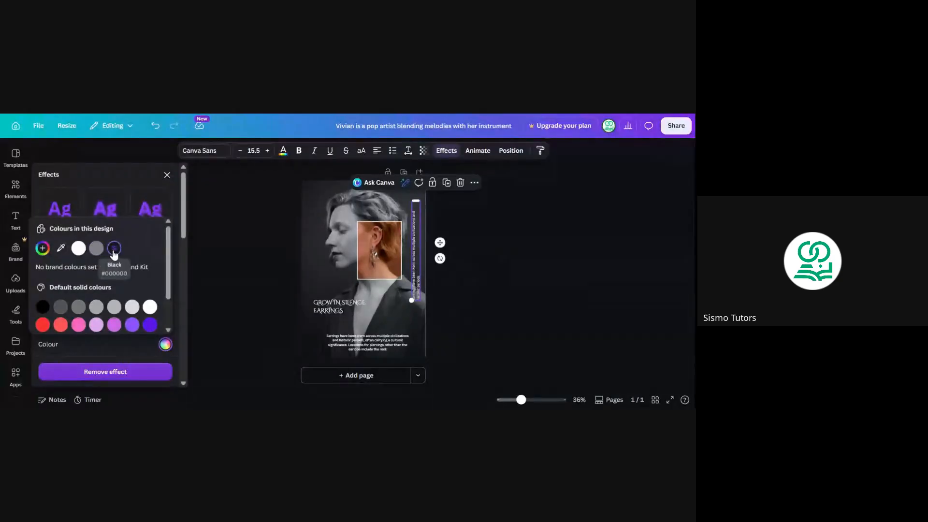
click(135, 169)
mouse_move(71, 324)
mouse_down()
mouse_move(58, 325)
mouse_move(68, 325)
mouse_up()
click(485, 307)
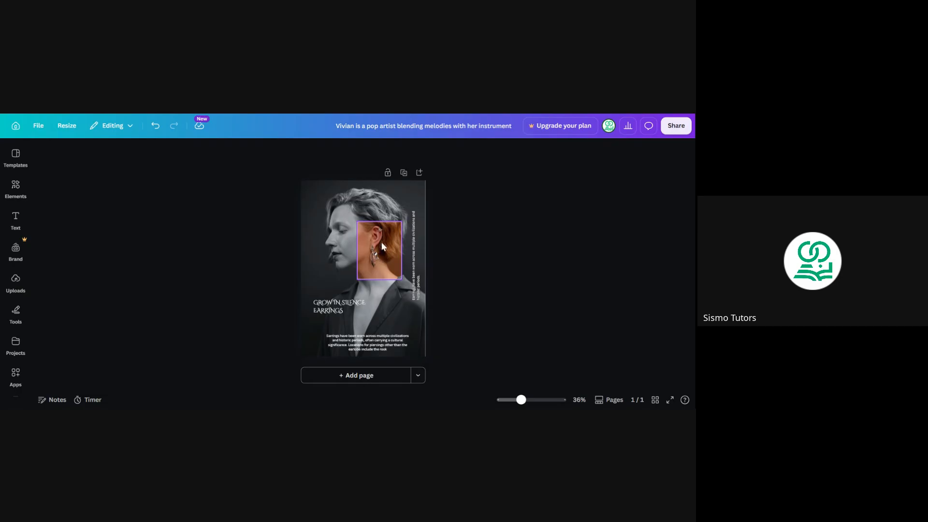
click(374, 254)
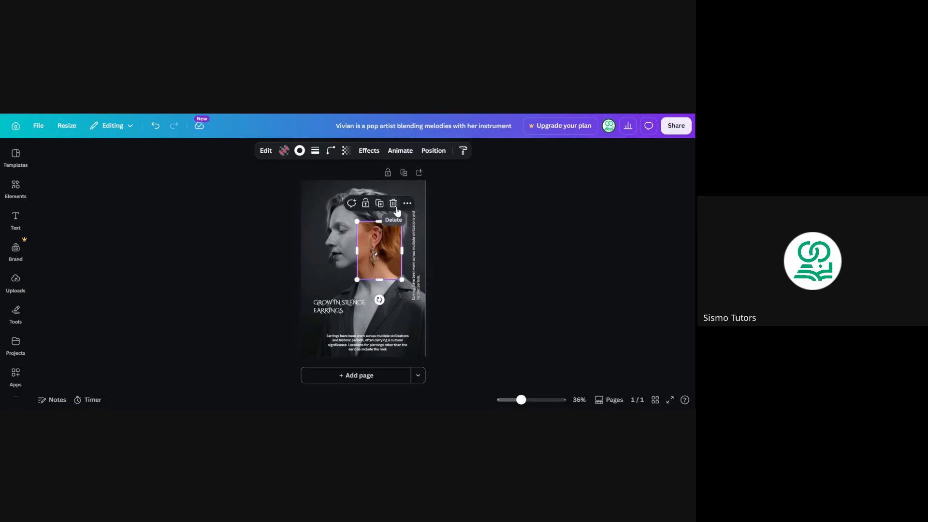
click(387, 249)
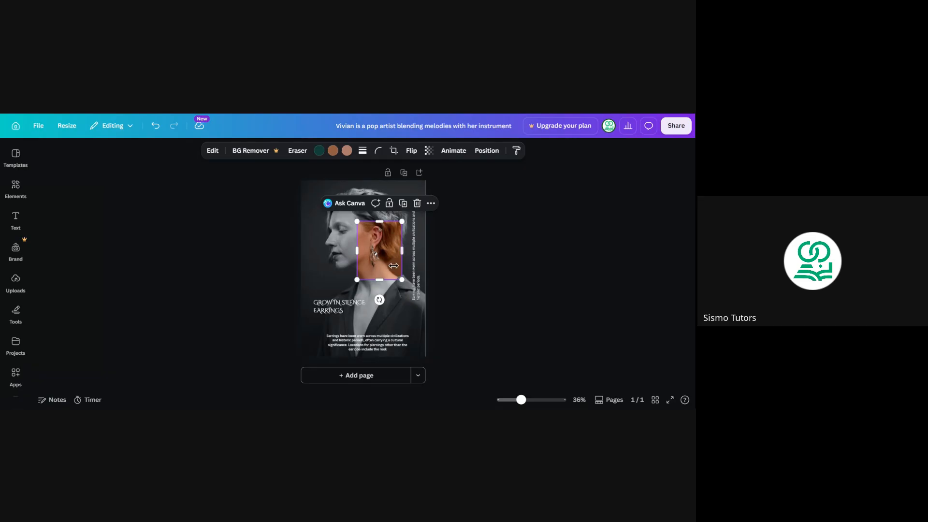
click(458, 259)
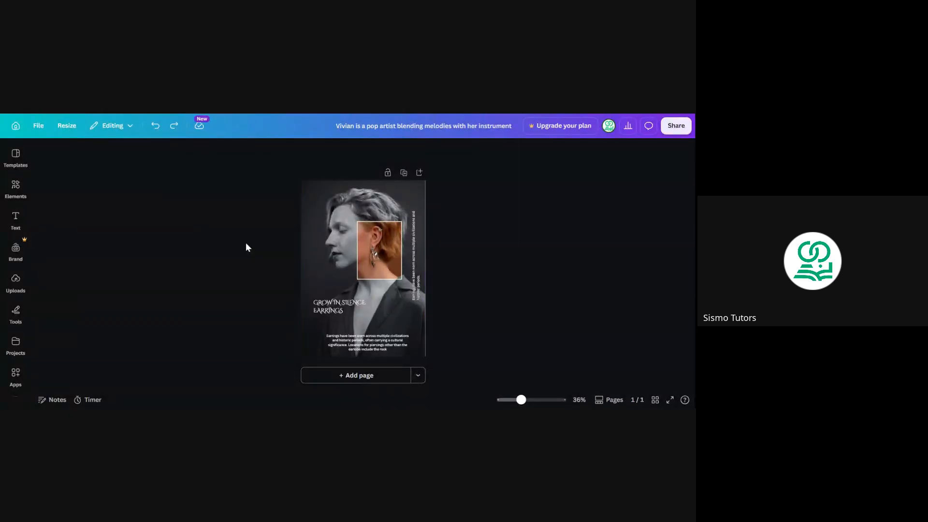
click(15, 215)
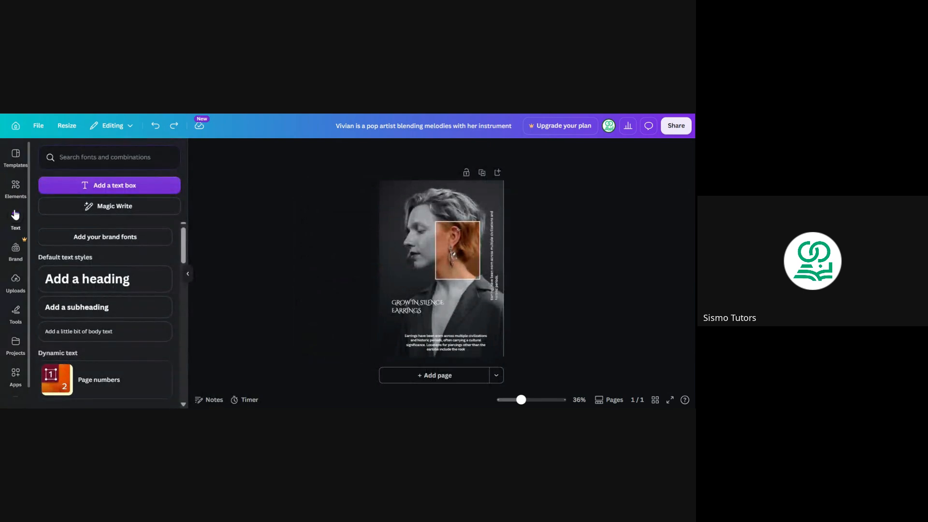
click(105, 281)
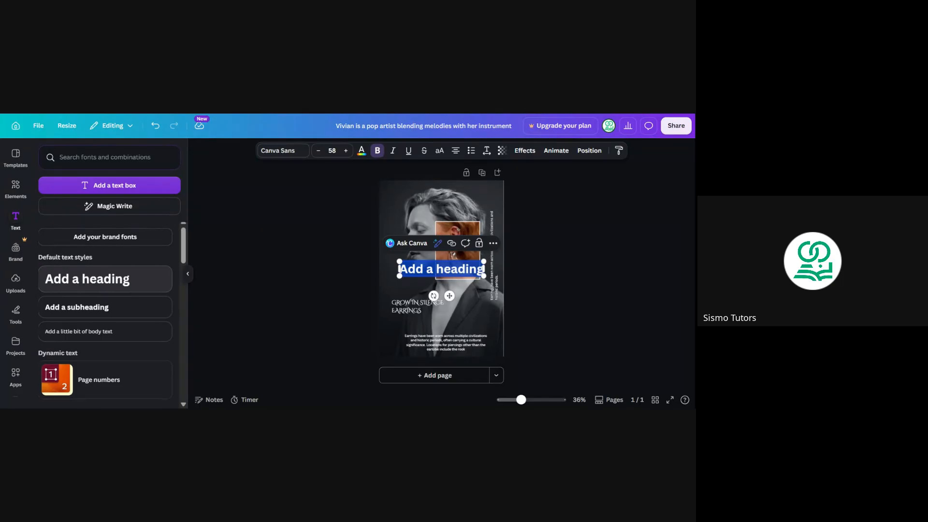
click(187, 275)
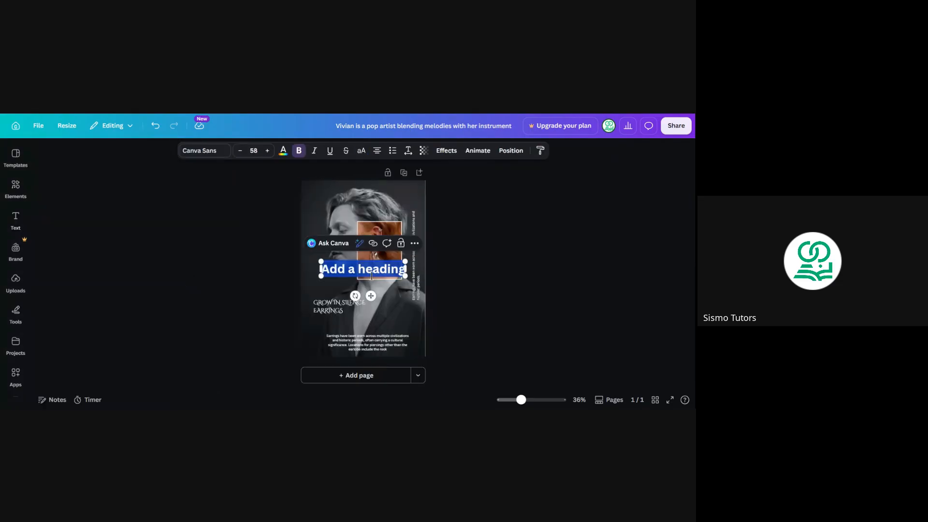
key(Delete)
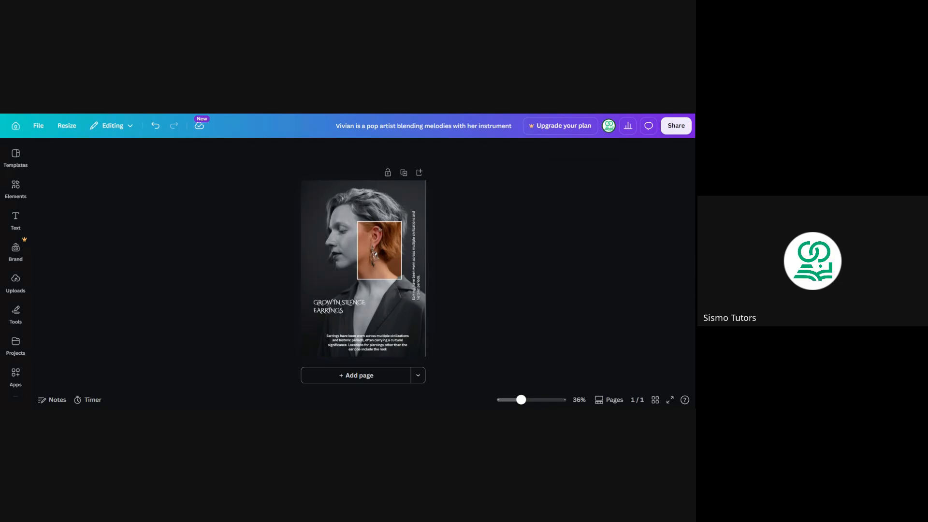
click(332, 193)
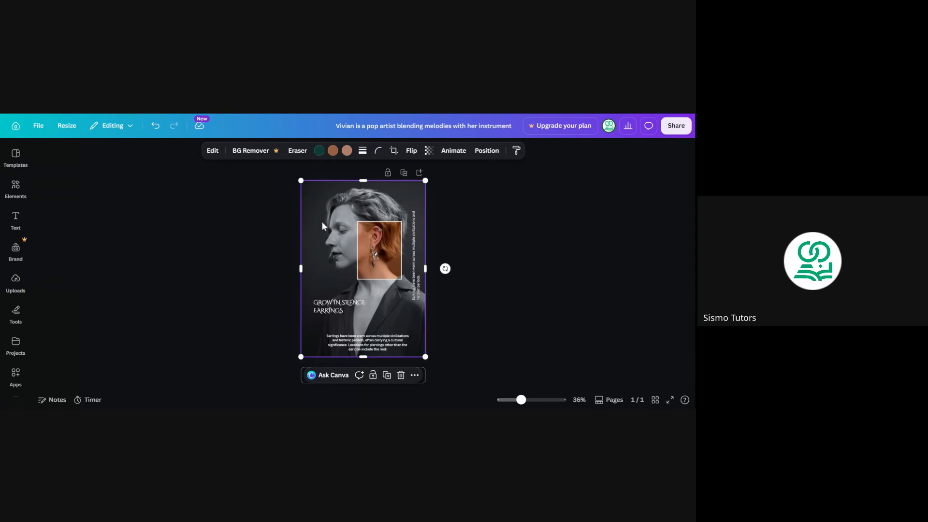
click(379, 243)
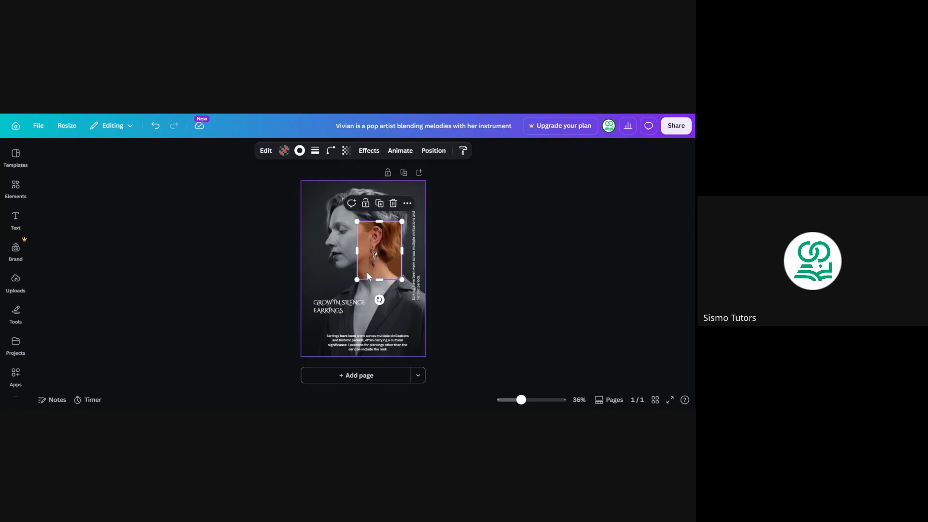
click(454, 233)
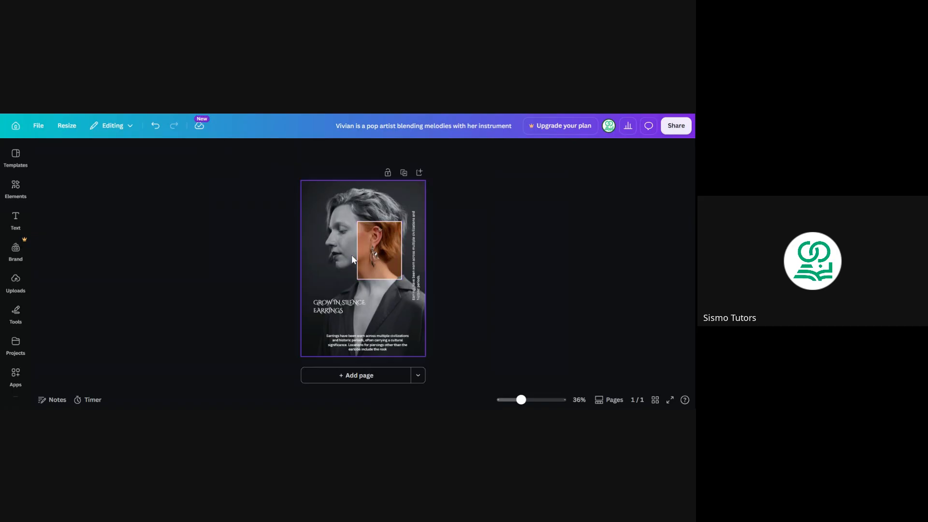
click(332, 242)
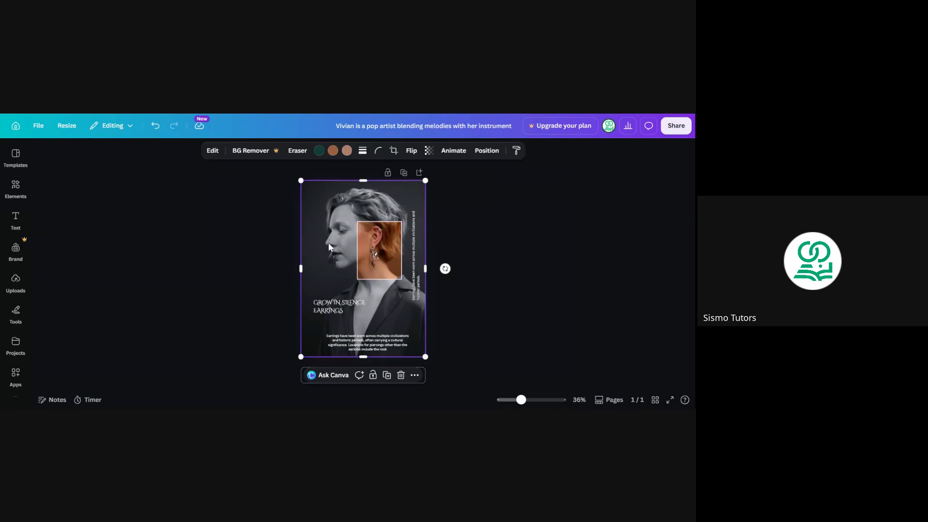
click(466, 214)
Remove the Mono filter from the background portrait to bring back its full colour.
click(405, 198)
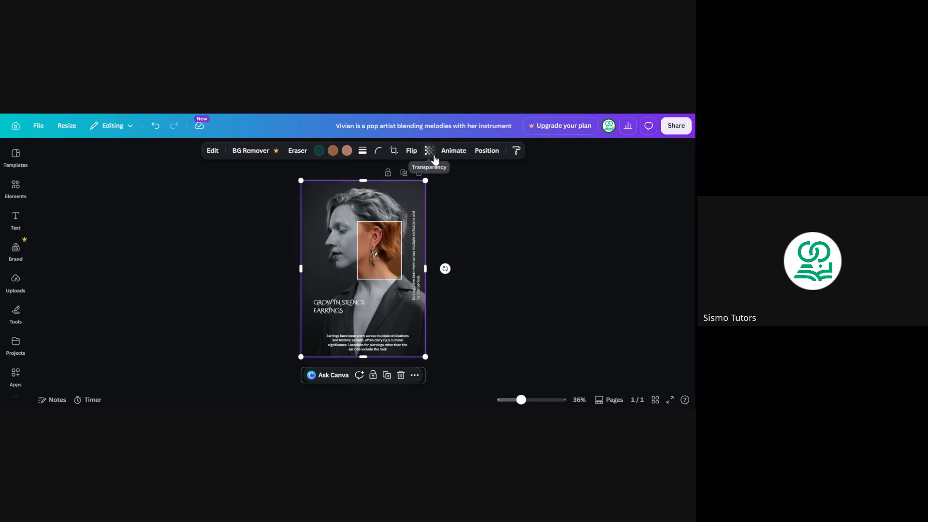
click(214, 152)
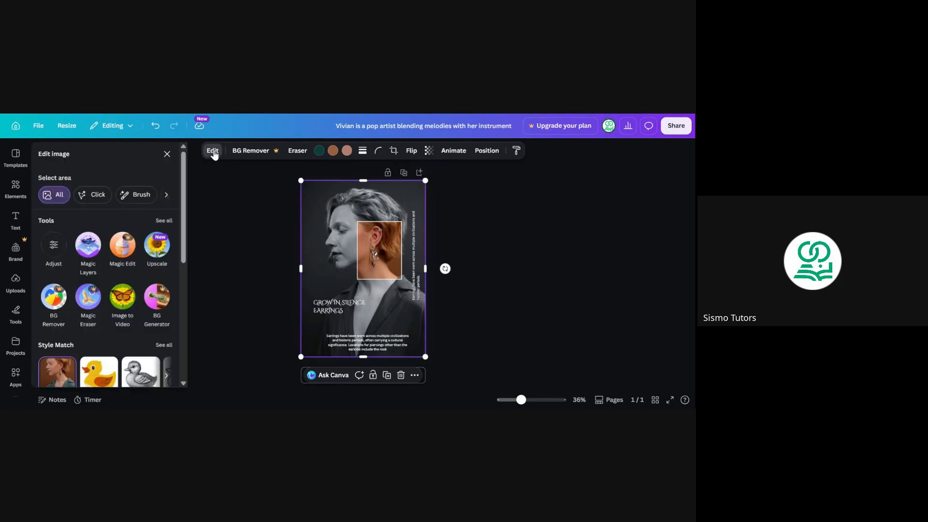
scroll(120, 333, down, 4)
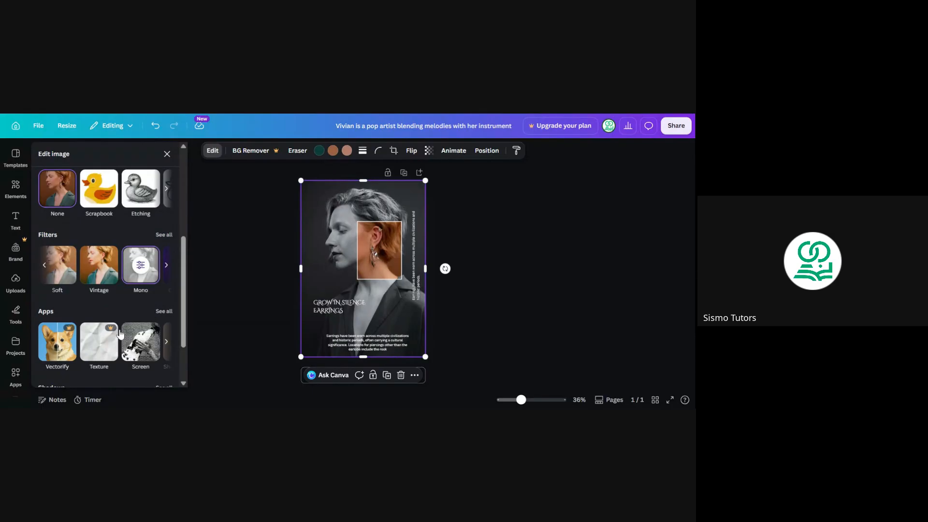
scroll(119, 334, up, 1)
scroll(81, 255, down, 3)
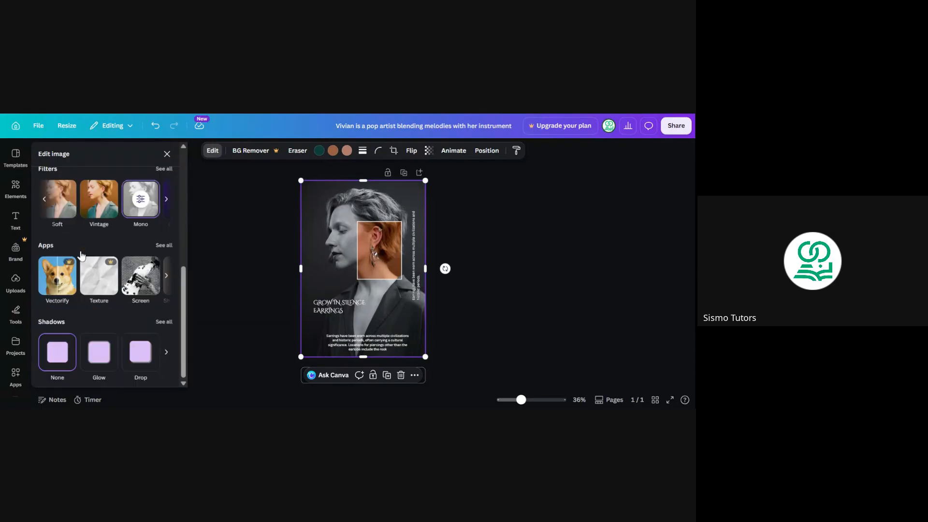
scroll(81, 255, up, 2)
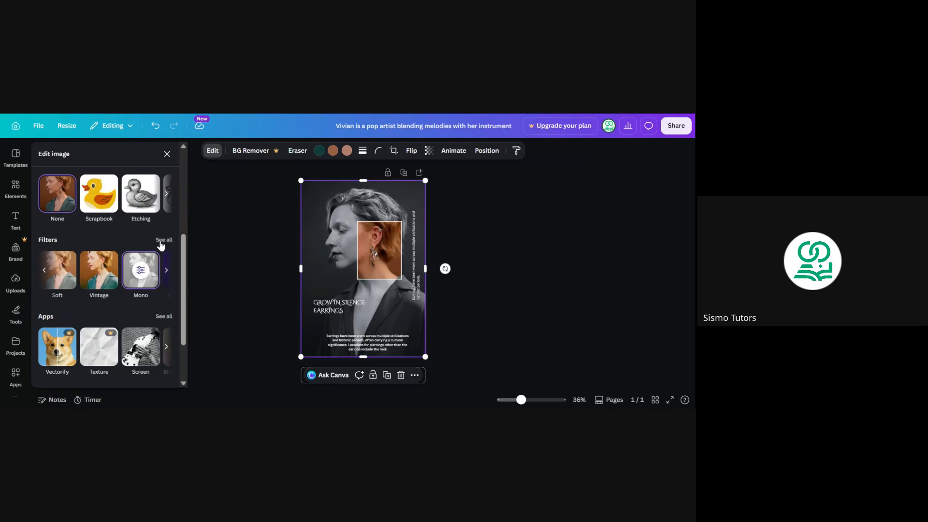
click(162, 241)
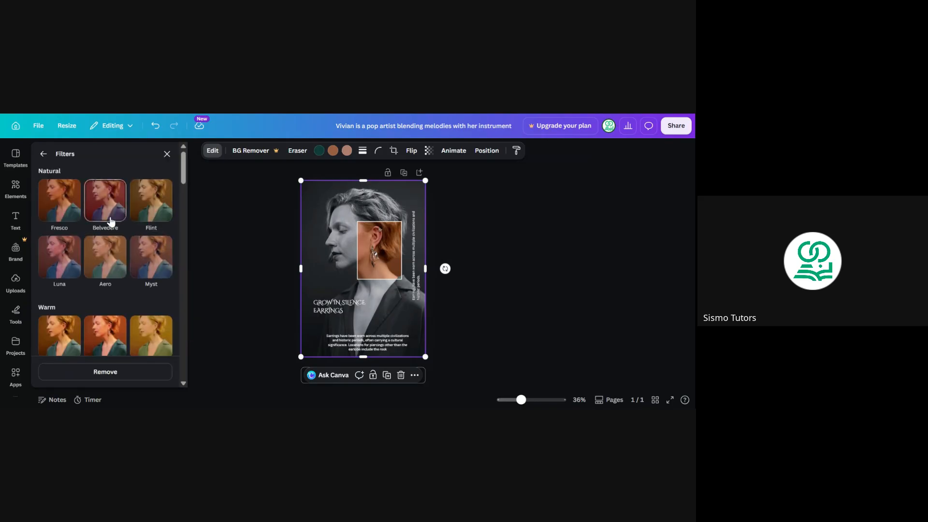
click(115, 376)
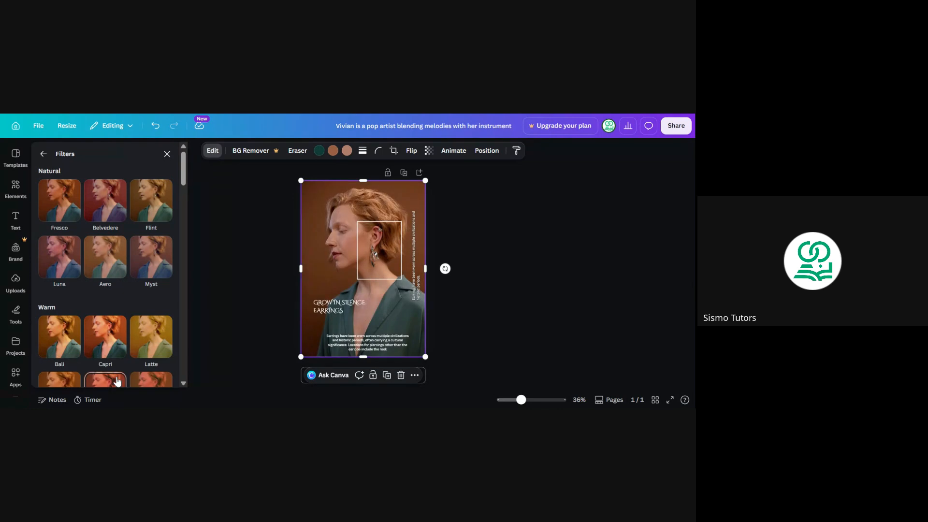
click(484, 260)
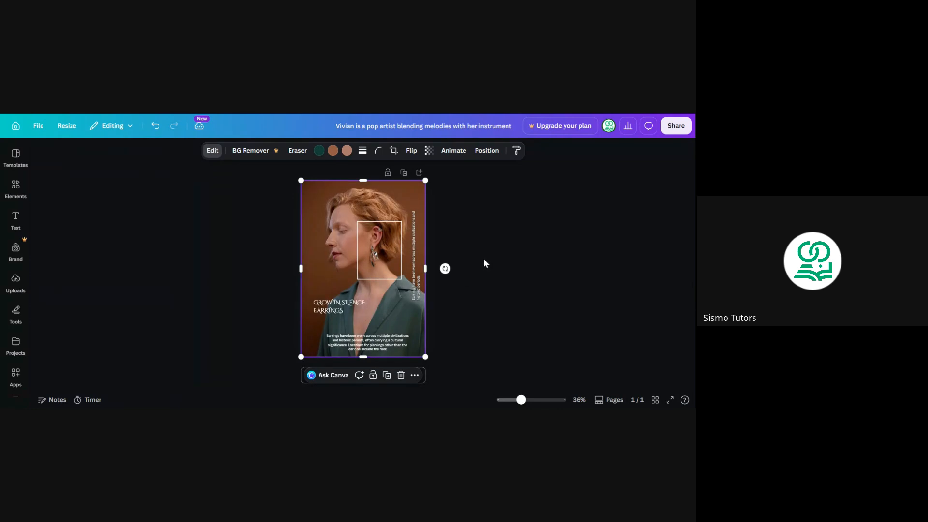
click(485, 263)
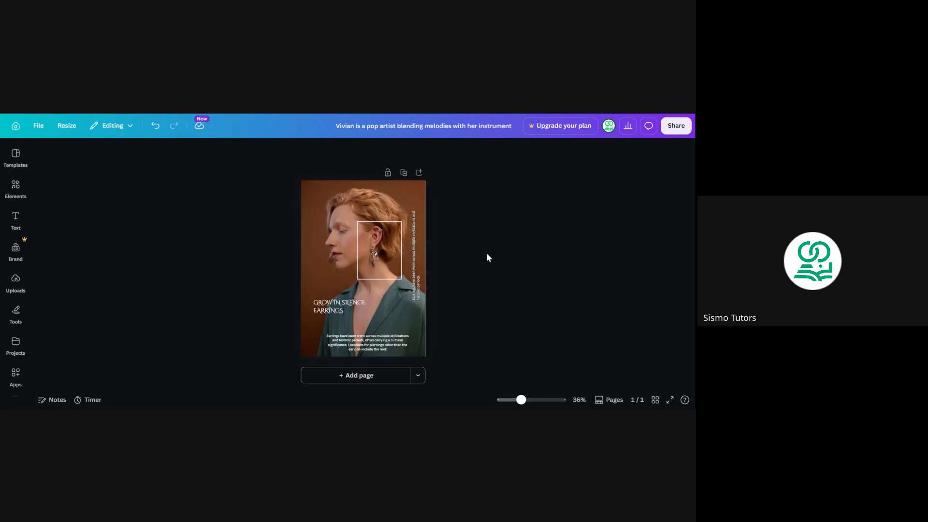
Undo the removal of the background portrait's filter.
key(ctrl+z)
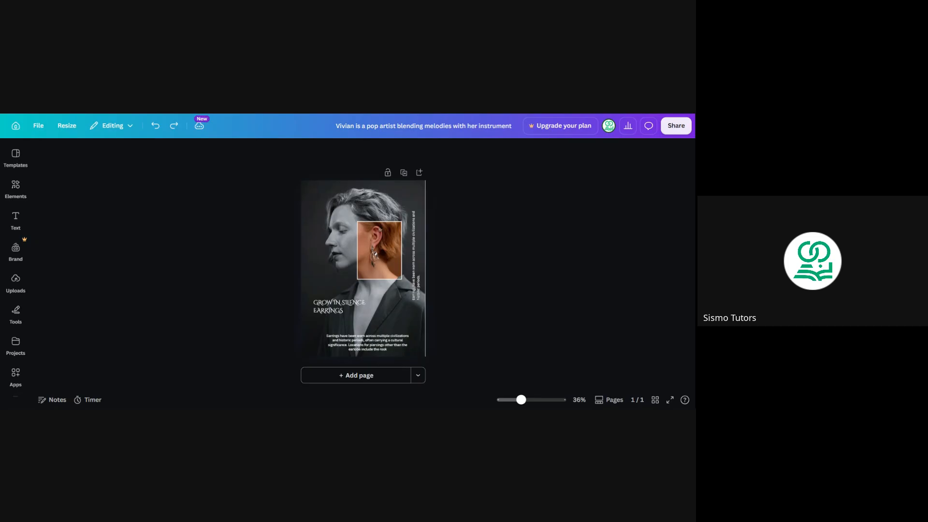
click(410, 311)
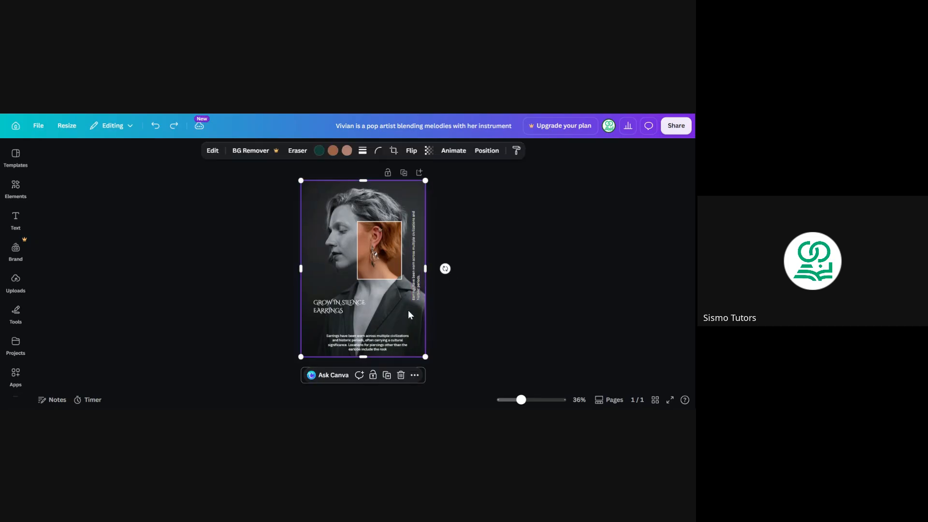
click(474, 247)
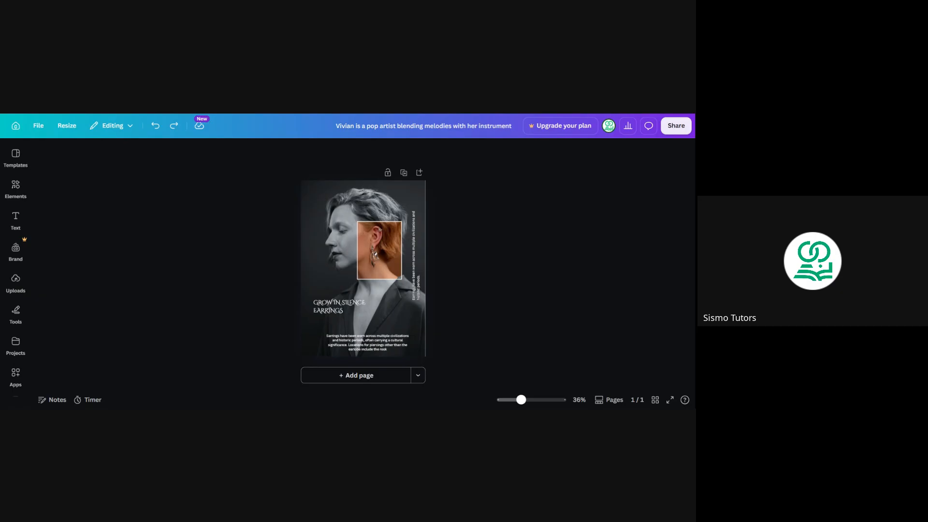
Restore the background portrait to full colour by redoing the filter removal, and move the white frame slightly up.
click(174, 127)
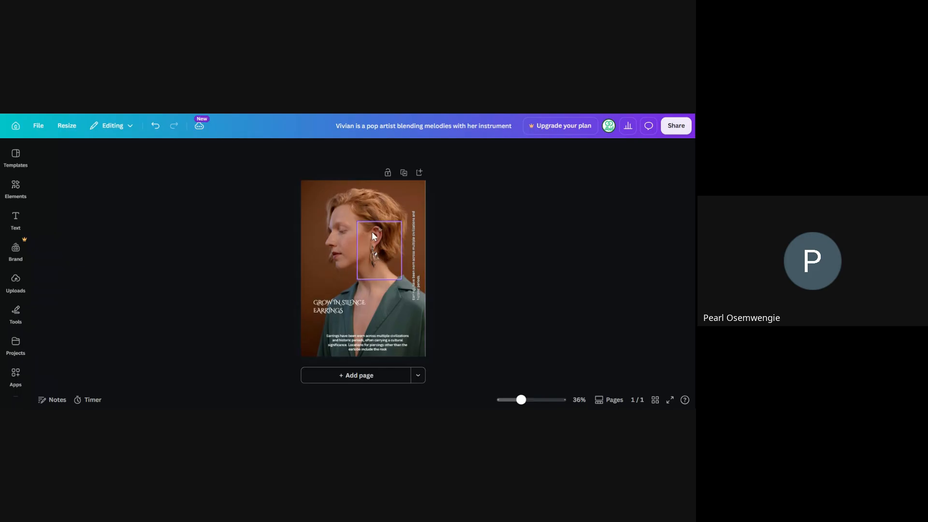
click(155, 126)
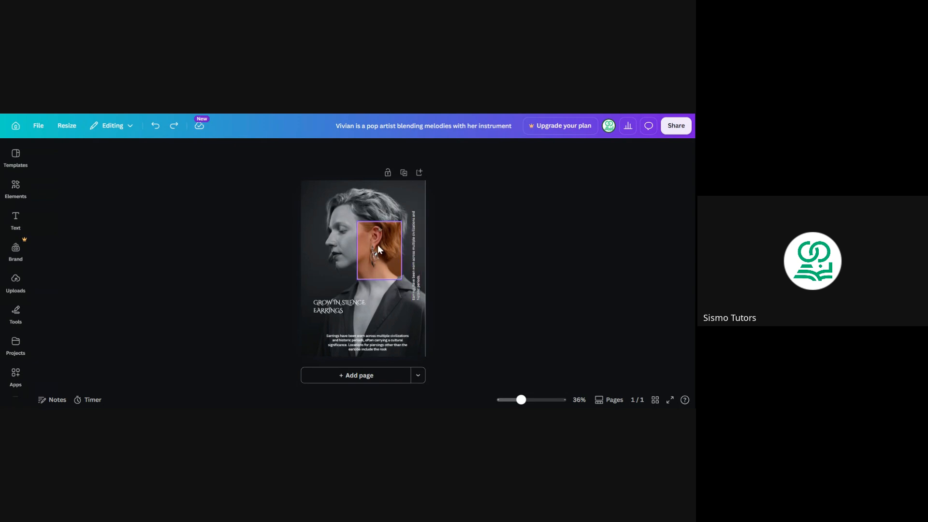
key(ctrl+z)
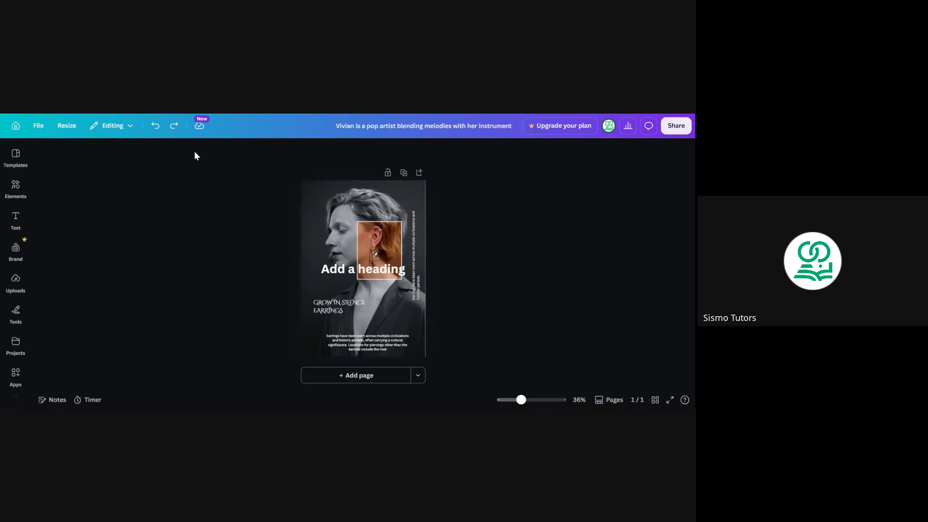
click(174, 126)
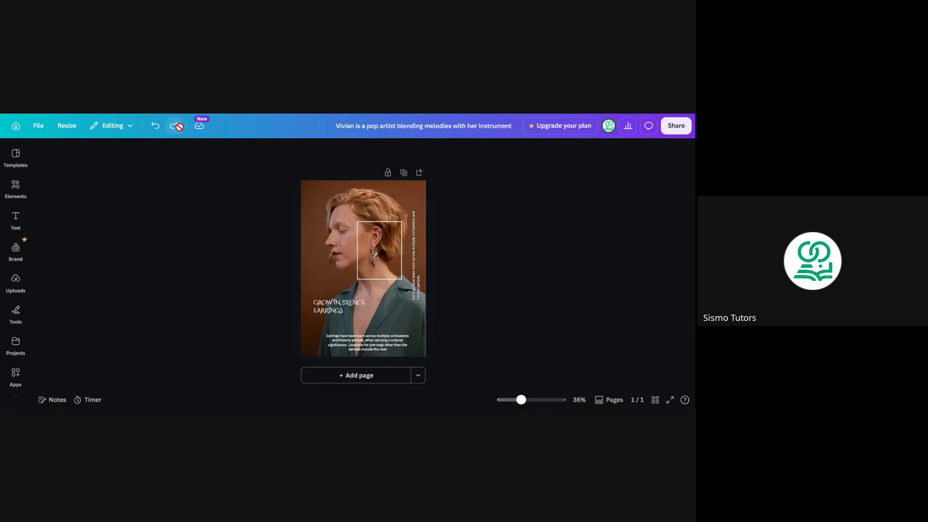
click(384, 241)
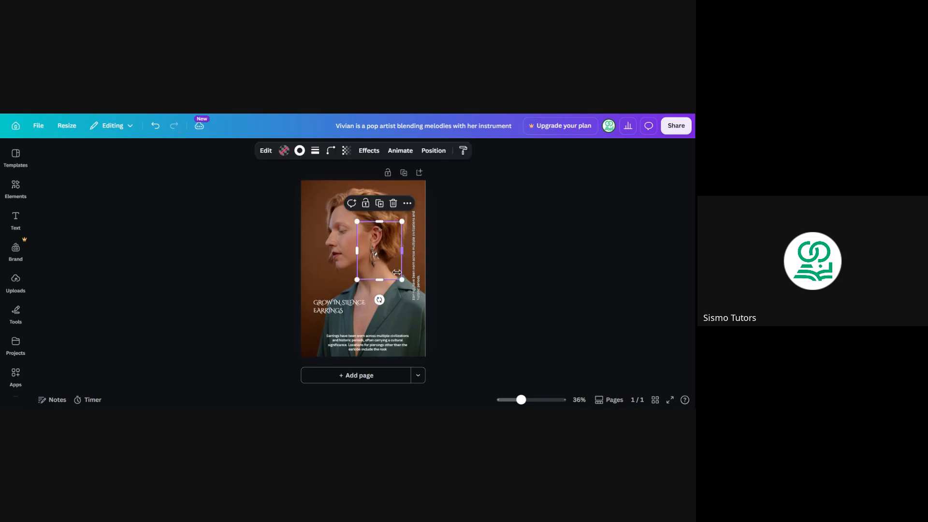
mouse_move(374, 263)
mouse_down()
mouse_move(365, 269)
mouse_move(372, 254)
mouse_up()
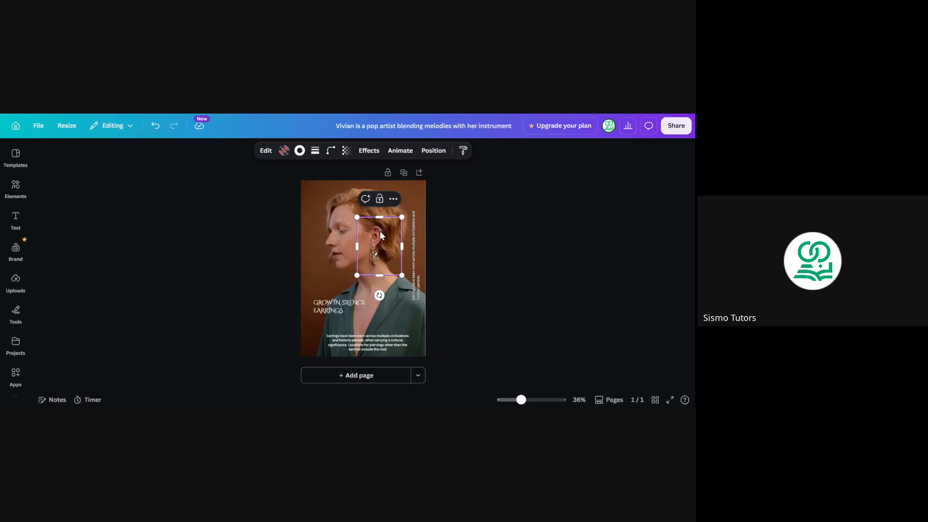
Apply the Noir filter to the background portrait and move the white frame back down to its original position around the ear.
click(400, 211)
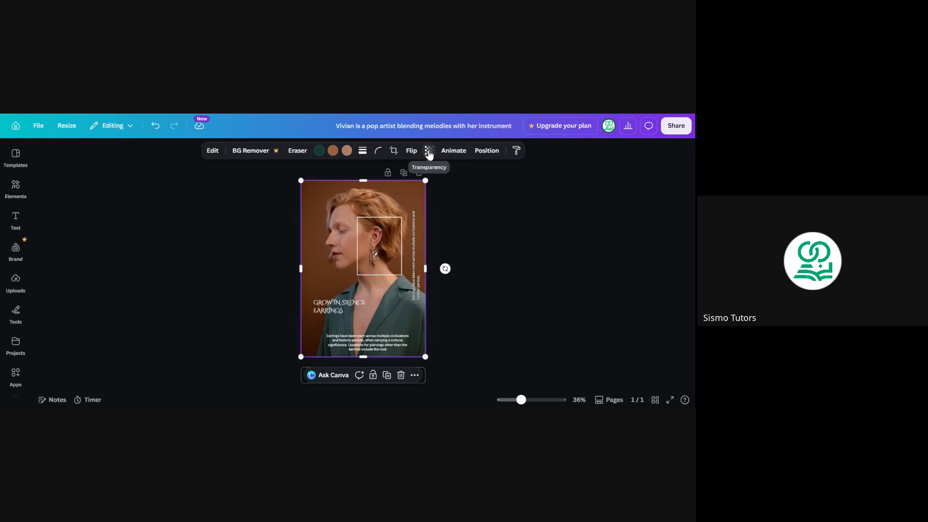
click(213, 151)
scroll(46, 314, down, 5)
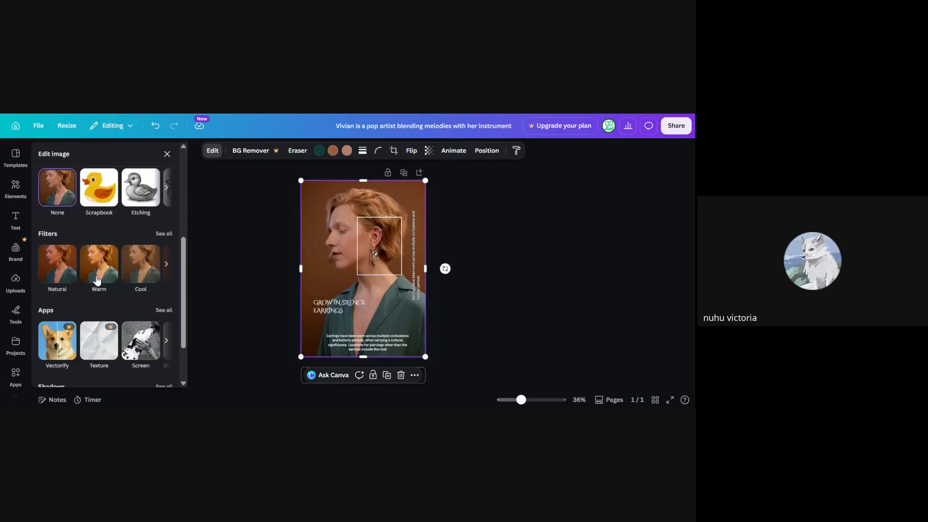
click(169, 235)
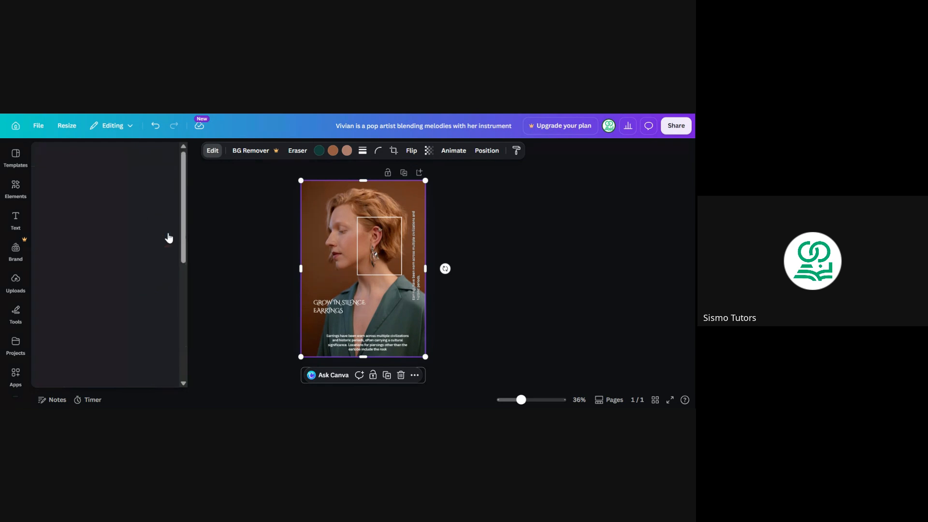
scroll(103, 346, down, 2)
scroll(102, 346, down, 5)
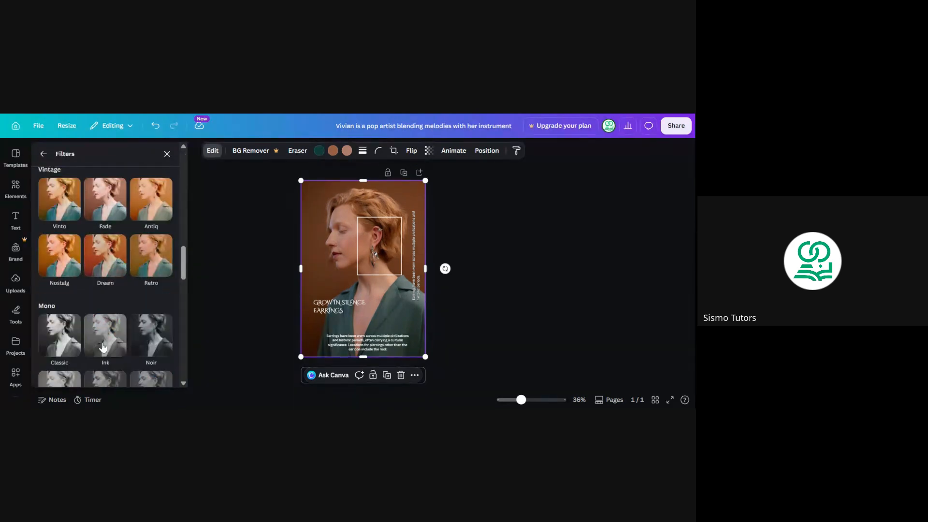
click(154, 240)
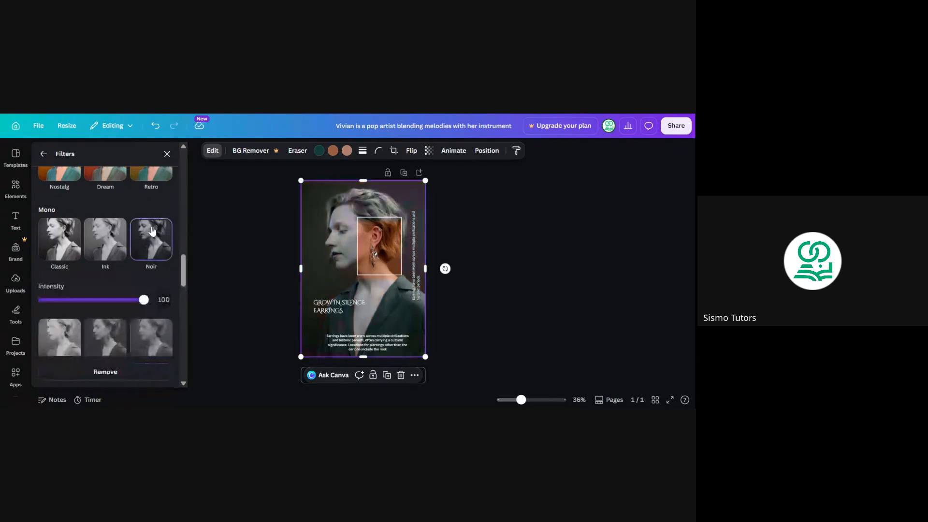
click(381, 231)
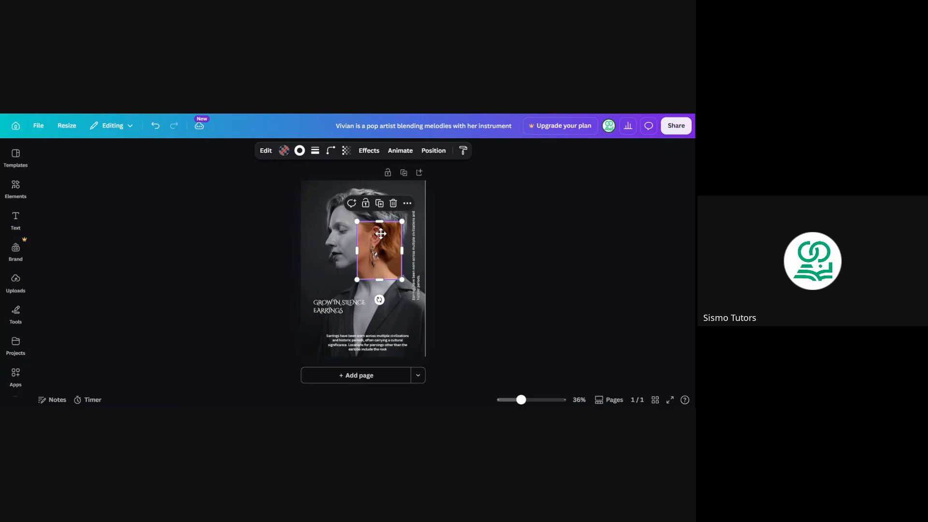
Undo the white frame's latest move and the background portrait's Noir filter to bring back its full colour.
click(471, 230)
click(387, 245)
click(323, 248)
mouse_move(305, 269)
mouse_down()
mouse_move(353, 262)
mouse_move(305, 261)
mouse_up()
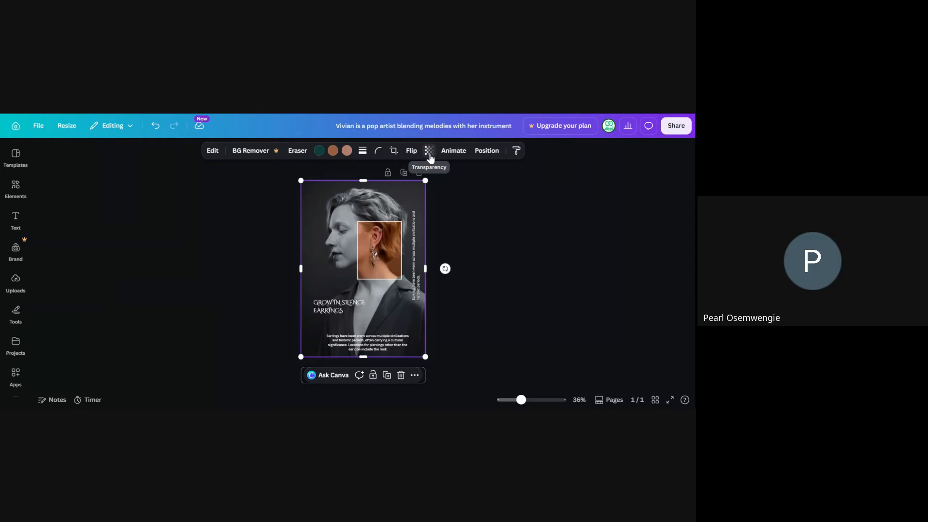
key(ctrl+z)
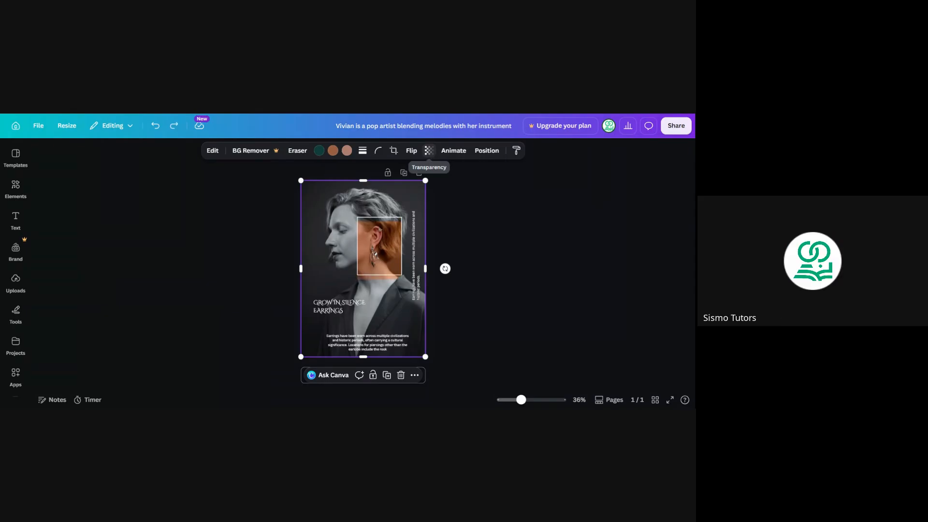
click(469, 209)
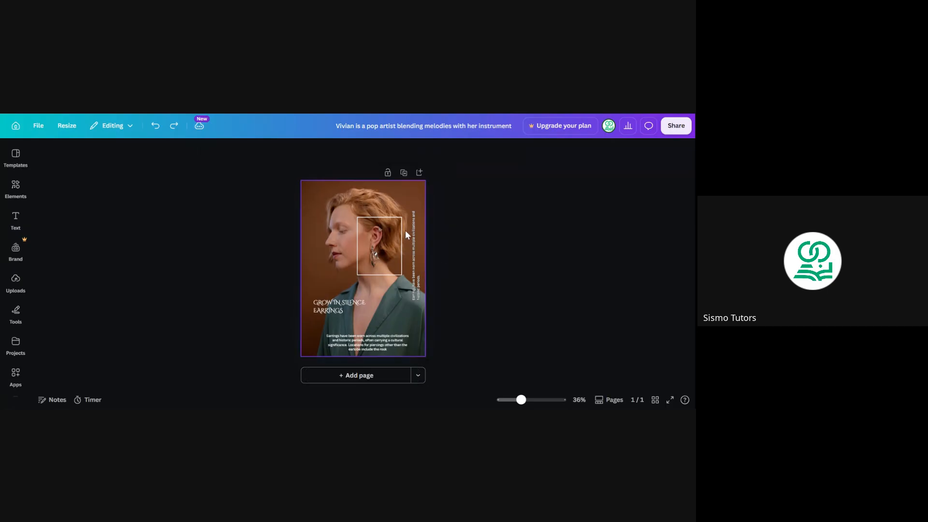
Move the white frame off the ear onto the woman's face and select the cropped ear image it covered.
click(397, 229)
drag(396, 229, 344, 231)
click(391, 243)
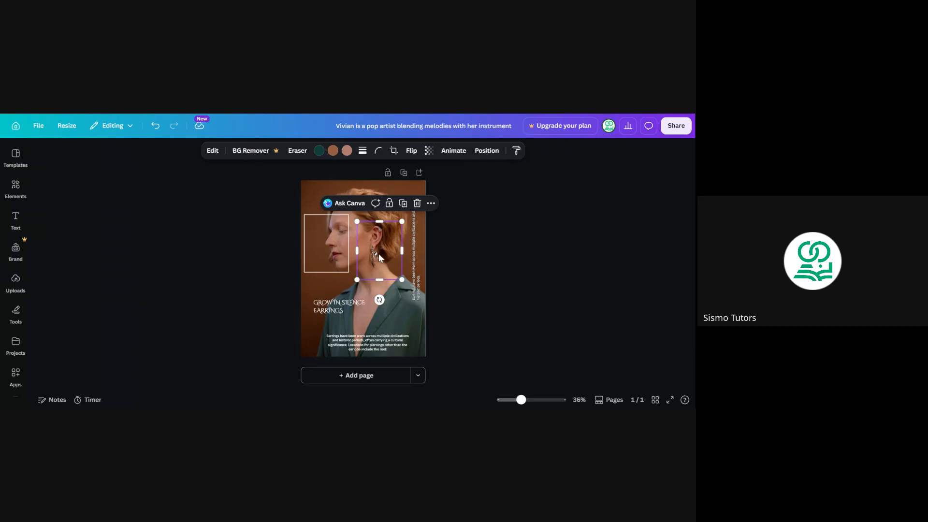
Apply the Noir filter to the cropped ear image and move the white frame back around it.
click(217, 152)
scroll(81, 338, down, 5)
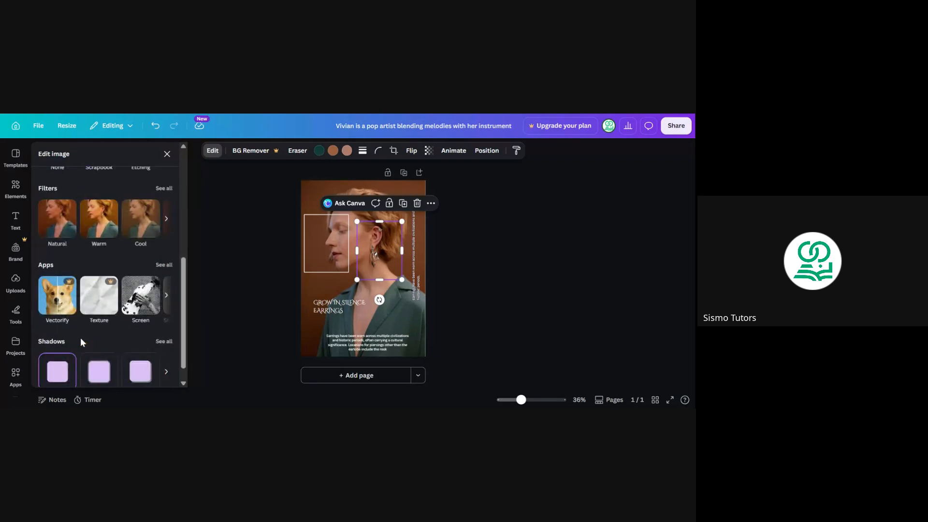
click(164, 265)
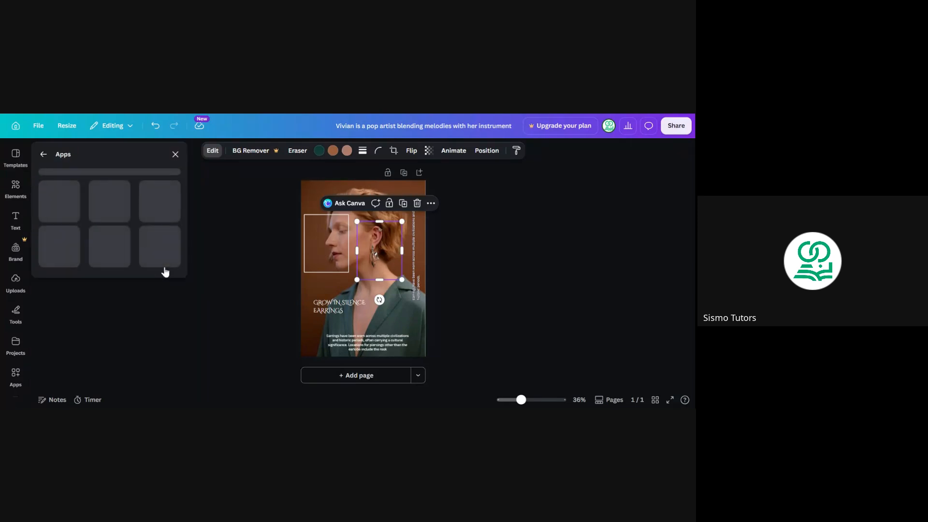
click(42, 156)
scroll(112, 290, down, 5)
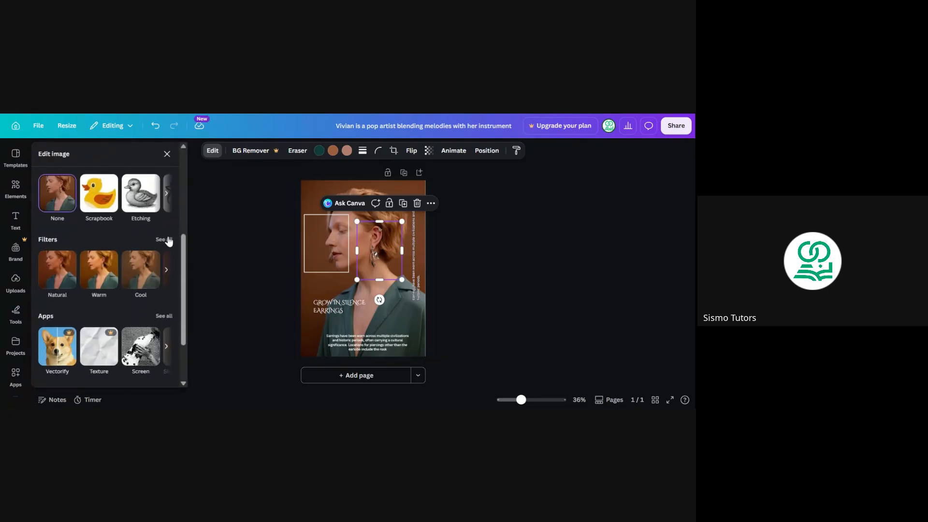
click(166, 240)
scroll(102, 304, down, 5)
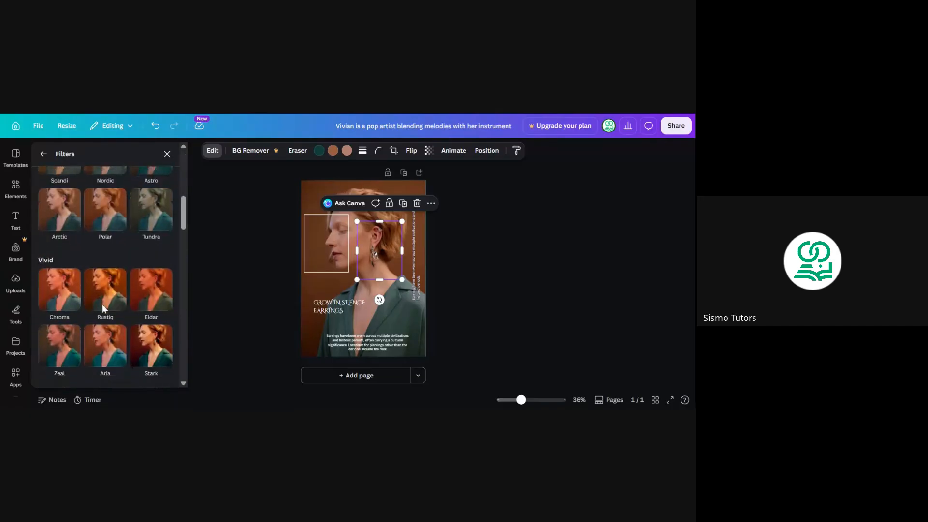
scroll(102, 306, down, 5)
scroll(145, 252, up, 1)
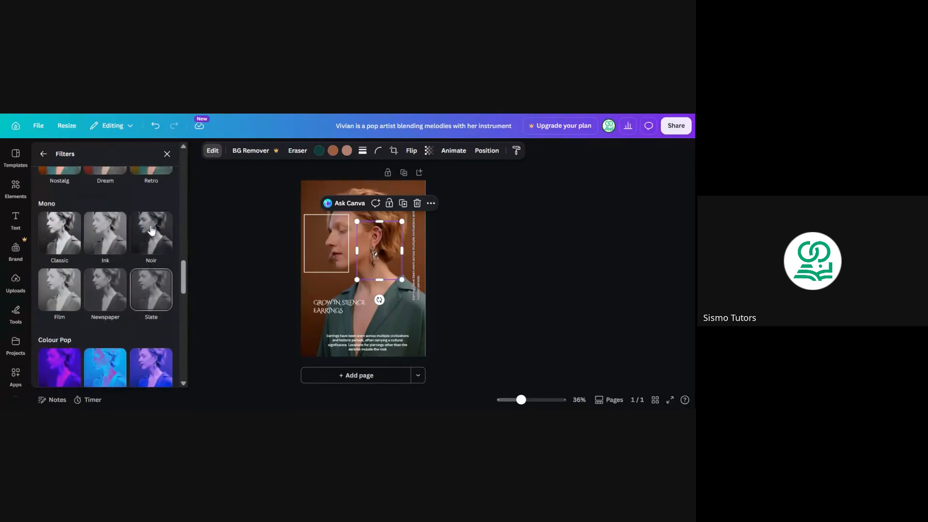
click(156, 241)
click(469, 229)
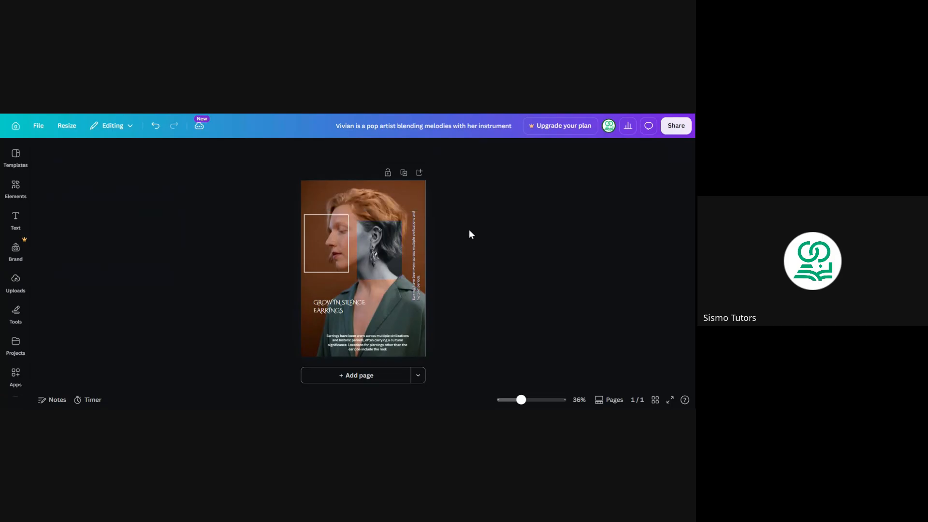
drag(336, 234, 387, 244)
click(487, 237)
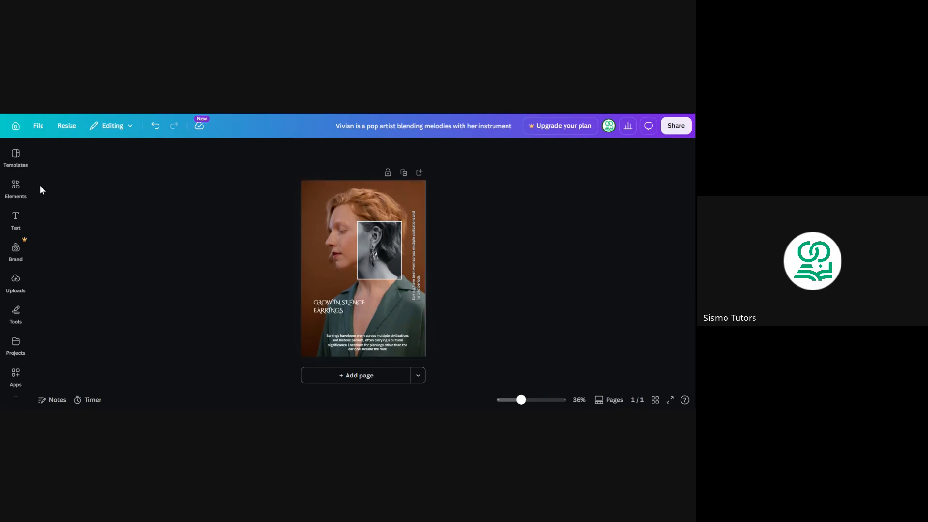
Search the elements for "abstract" and show all matching graphics.
click(19, 188)
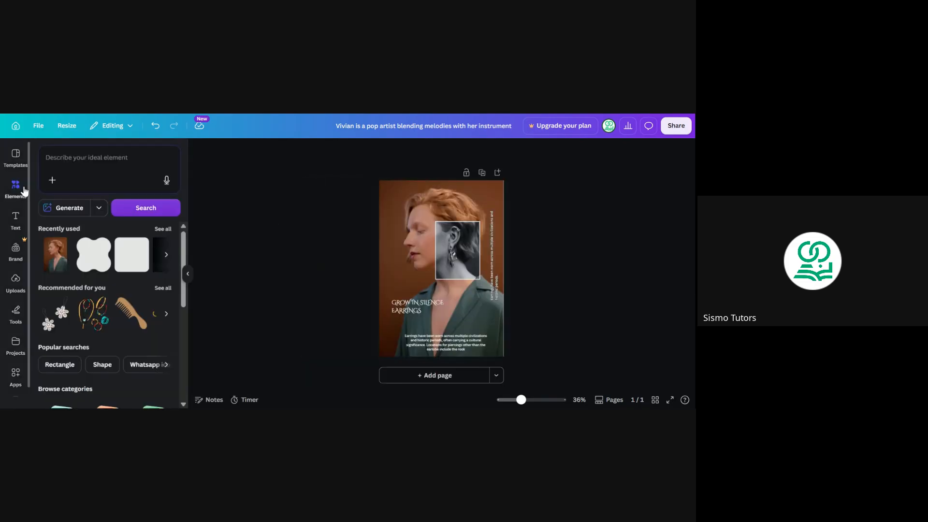
click(94, 164)
text(abstract)
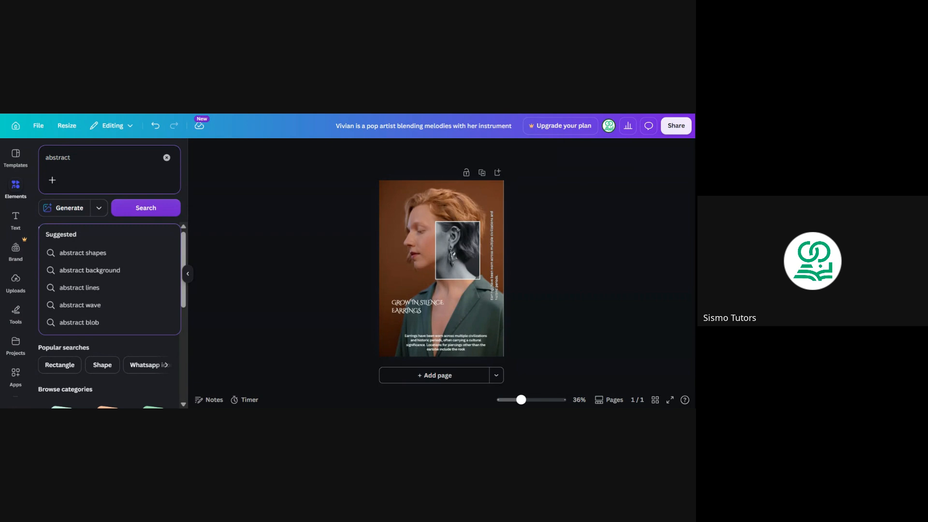
key(Return)
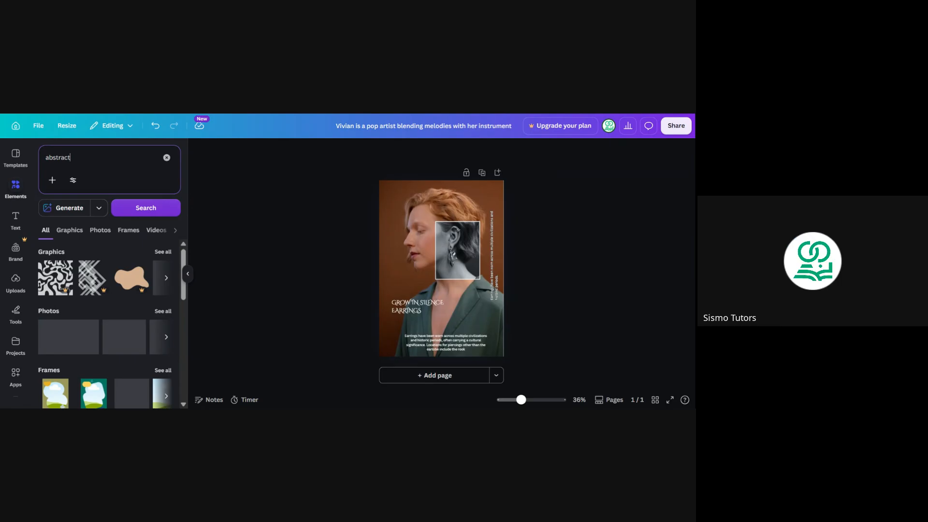
click(166, 253)
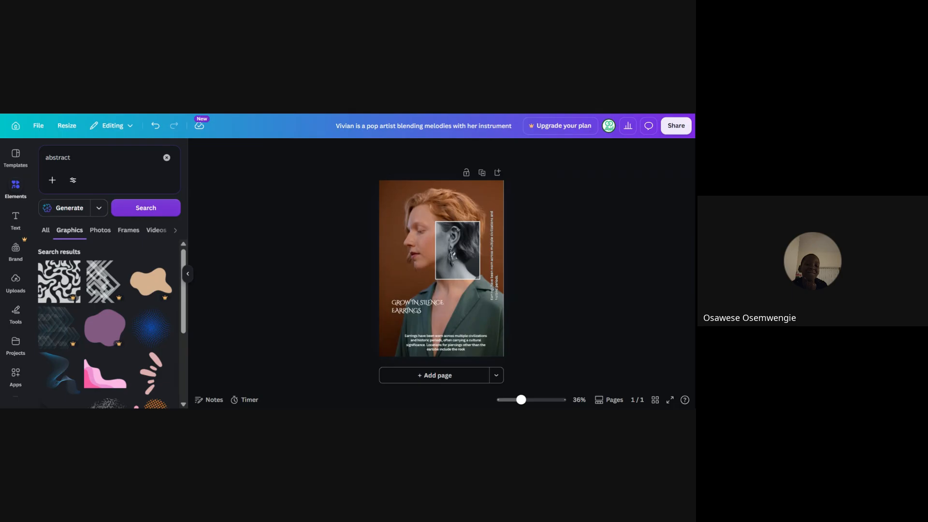
Add the graphic of scattered grey-blue dots and circles, shrink it, and place it near the poster's upper-left corner.
scroll(98, 350, down, 2)
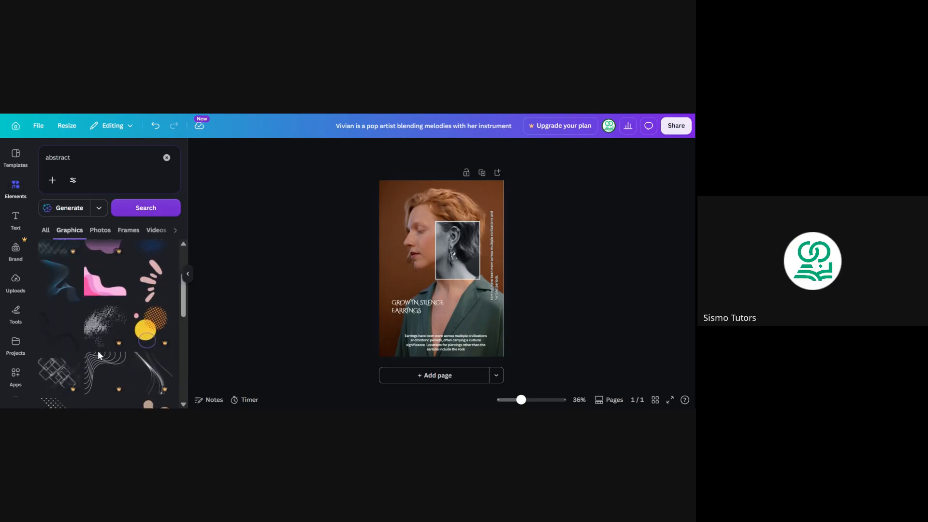
scroll(98, 350, down, 4)
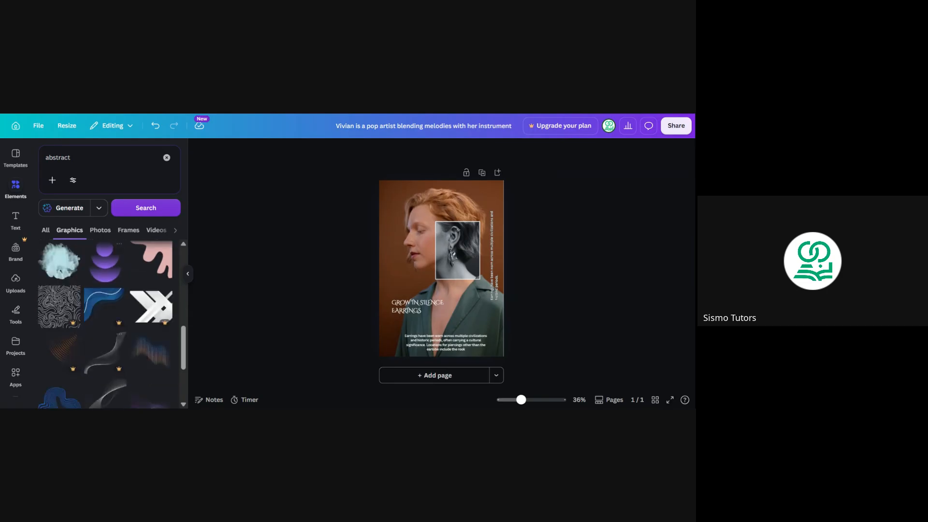
scroll(112, 325, down, 3)
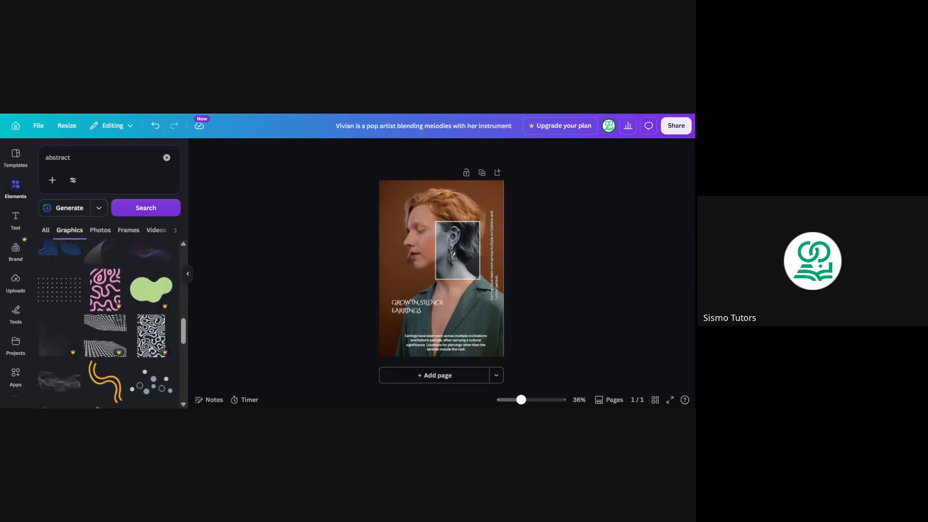
scroll(116, 320, down, 2)
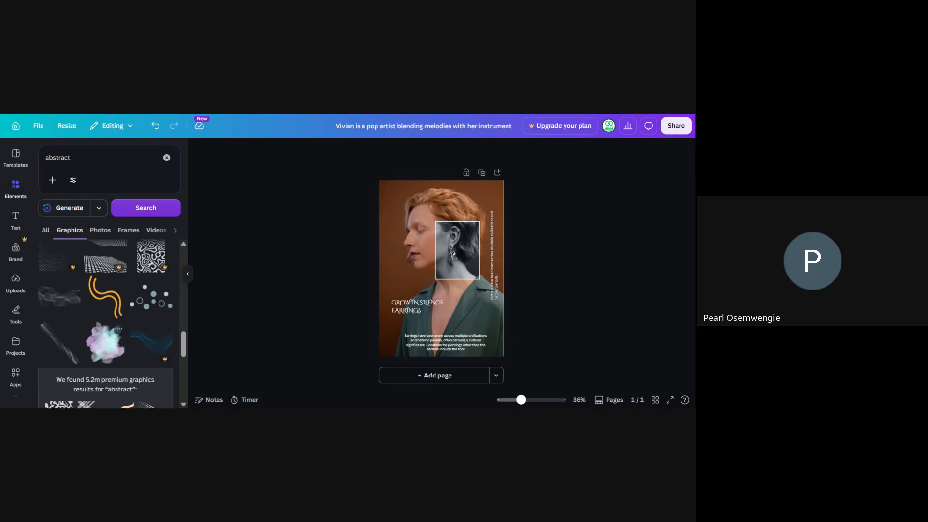
click(142, 303)
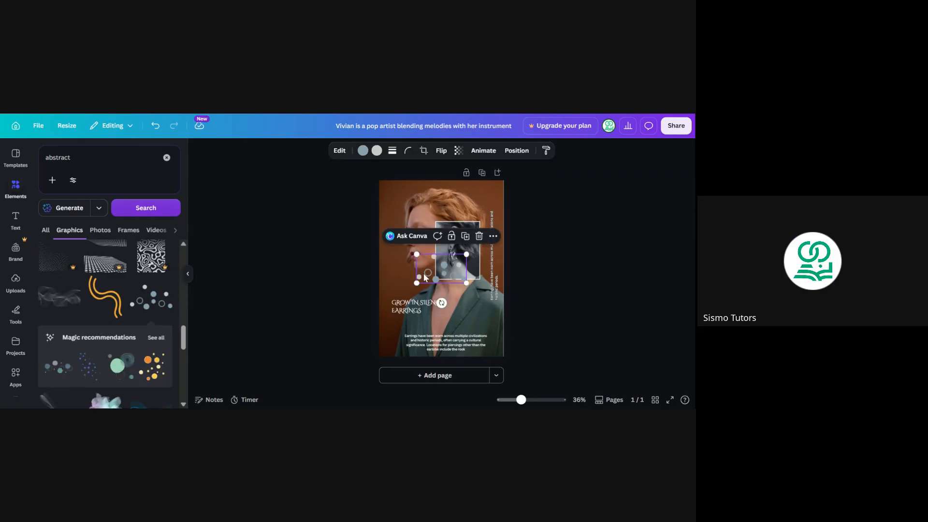
drag(466, 284, 418, 228)
Look through the remaining abstract graphics for further decorations that suit the poster.
scroll(98, 319, down, 6)
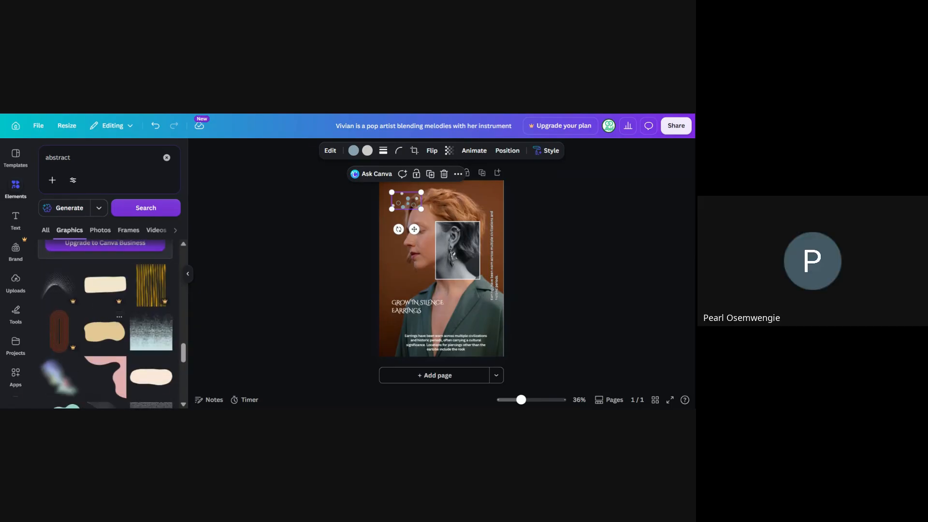
scroll(99, 320, down, 5)
scroll(105, 324, down, 6)
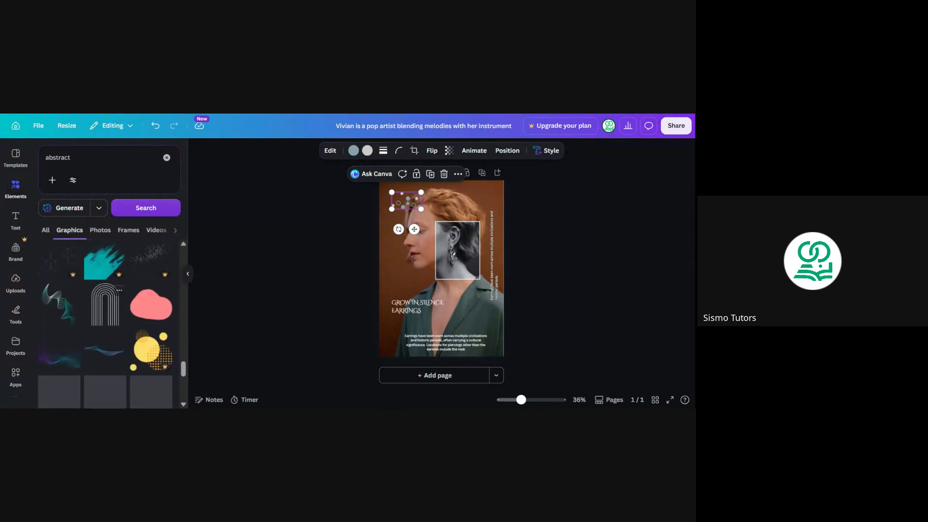
scroll(114, 324, down, 3)
scroll(105, 309, down, 2)
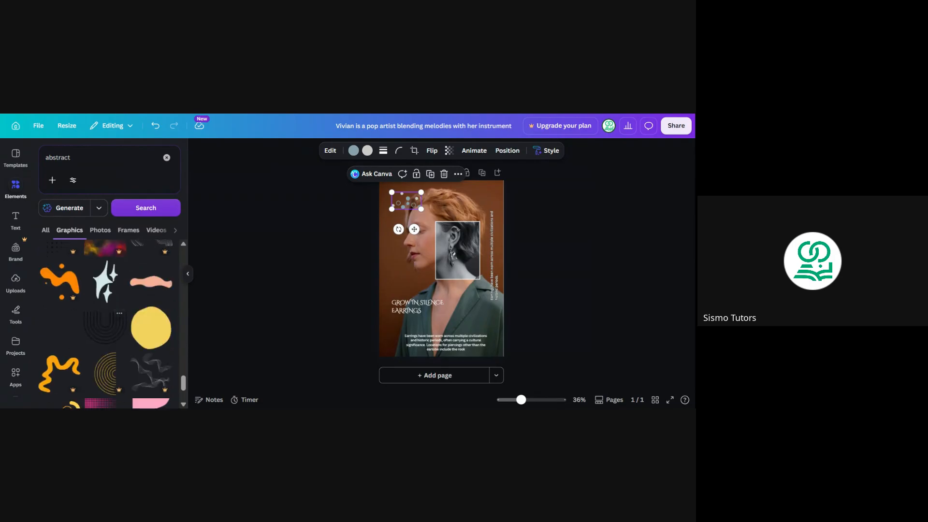
scroll(112, 324, down, 2)
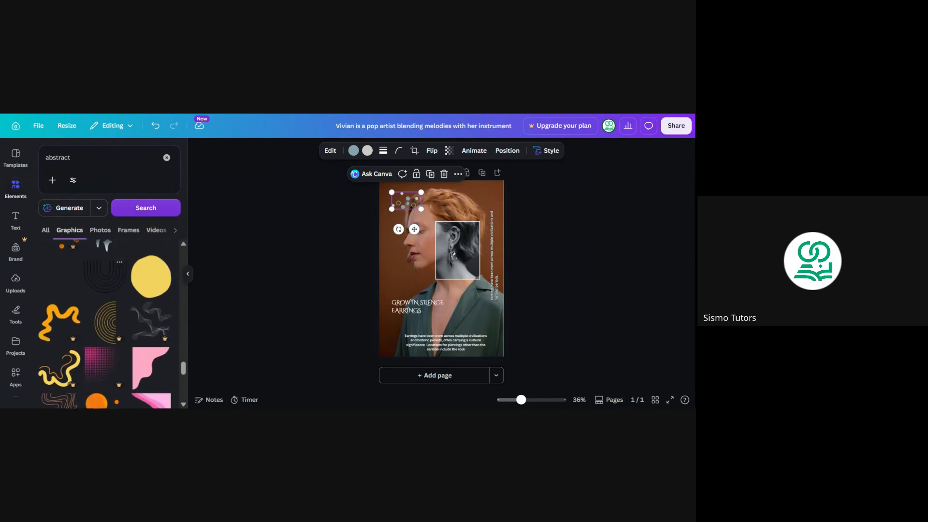
scroll(112, 324, down, 2)
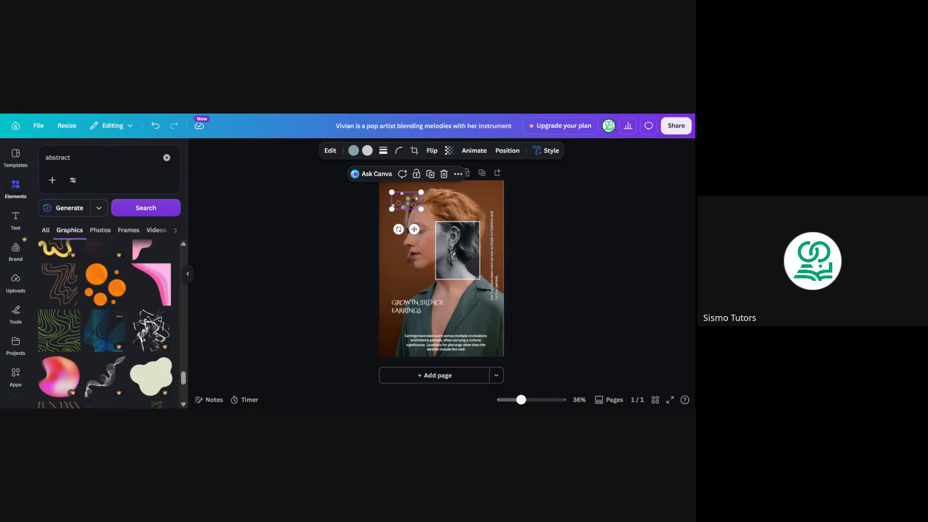
scroll(112, 324, down, 2)
scroll(113, 324, down, 2)
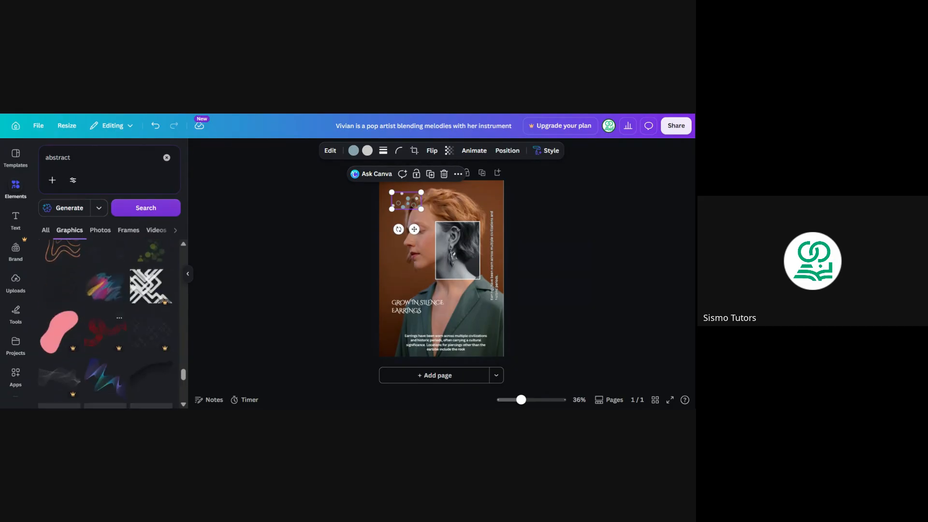
scroll(112, 324, down, 2)
scroll(112, 324, down, 3)
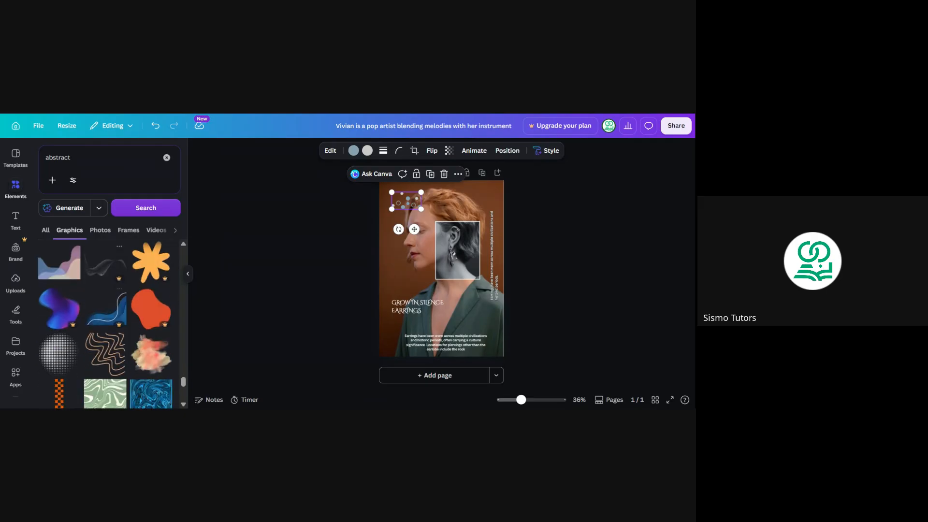
scroll(112, 319, down, 2)
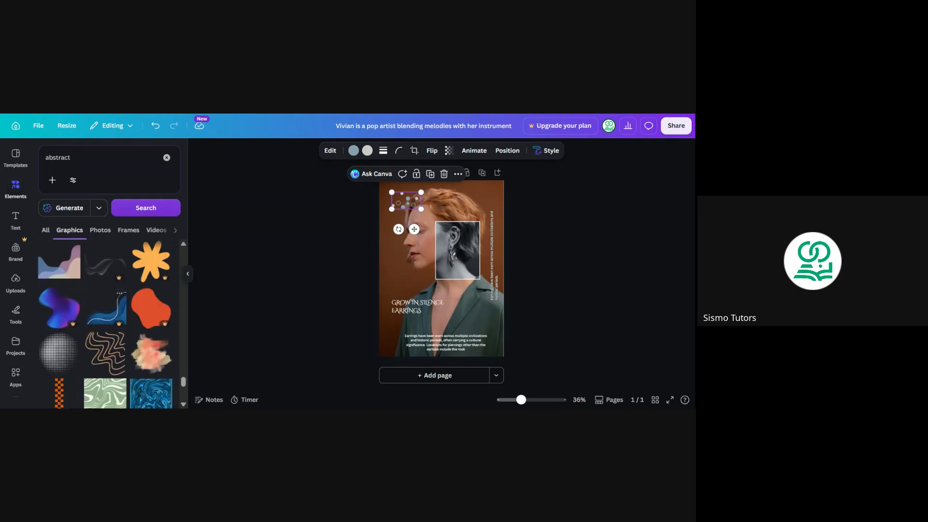
Make the dots graphic more transparent and move it slightly closer to the poster's upper-left corner.
click(335, 262)
click(406, 204)
click(451, 150)
drag(450, 186, 399, 199)
click(334, 227)
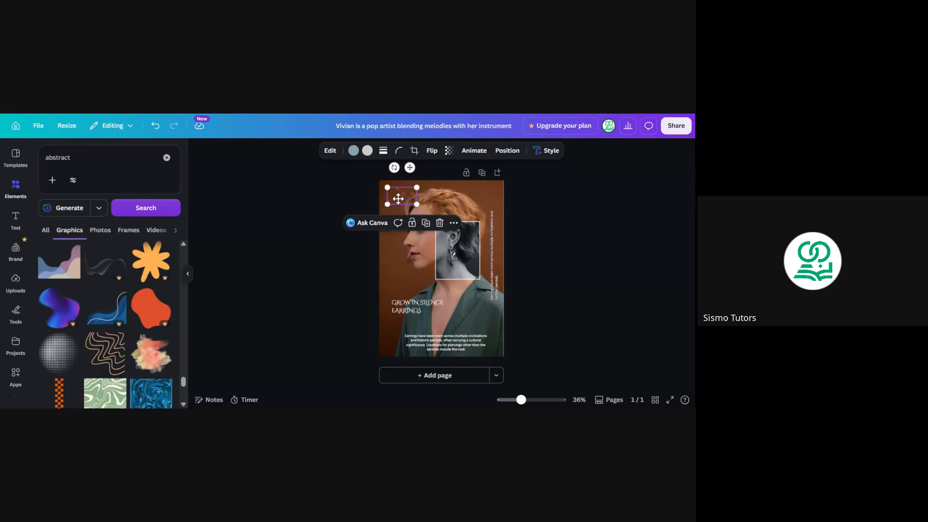
click(308, 204)
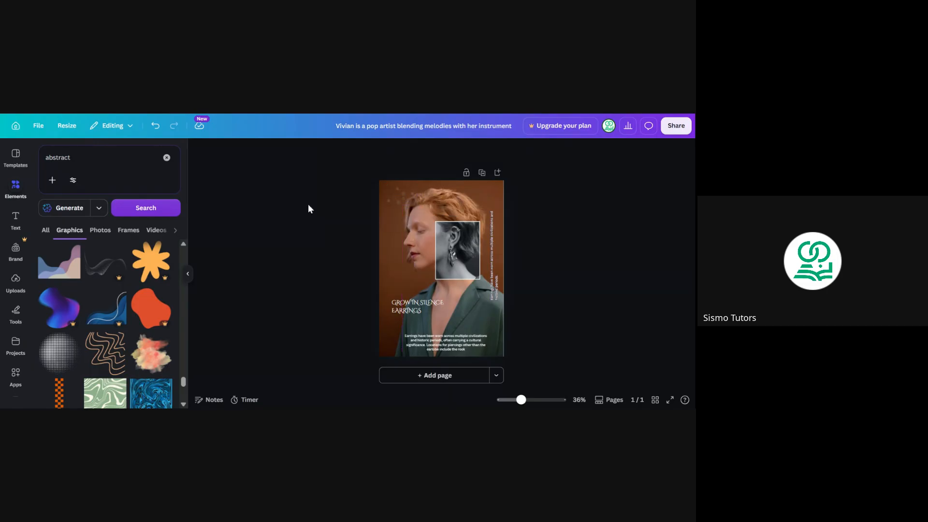
scroll(58, 355, down, 5)
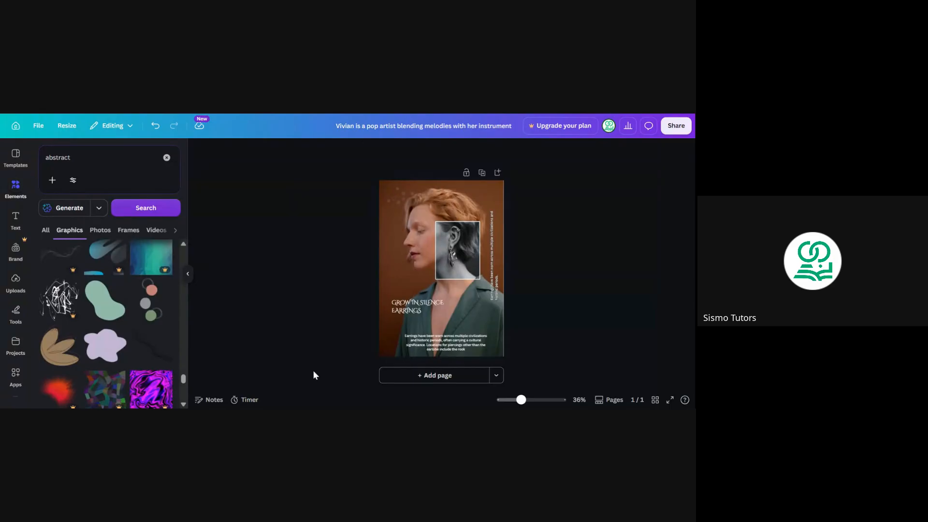
scroll(101, 329, down, 5)
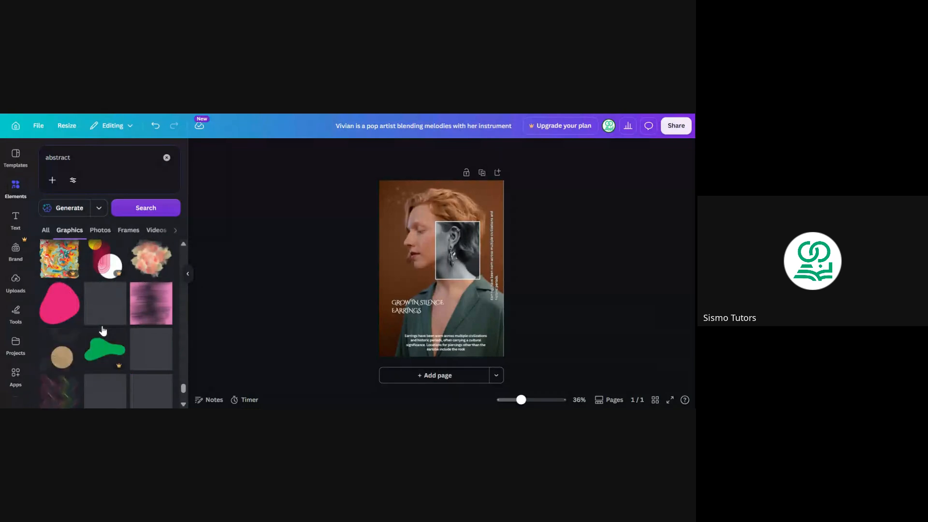
click(188, 274)
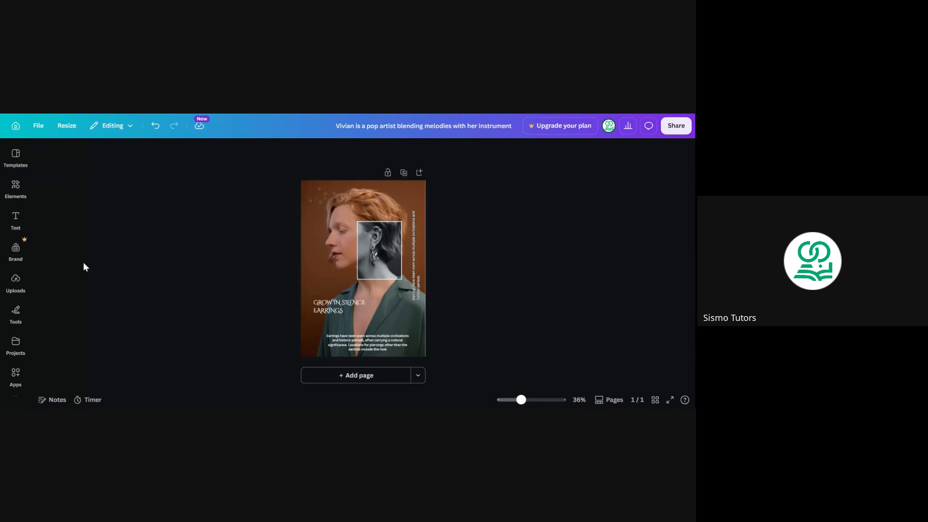
Search the elements for "lady holding a drink" and show all matching photos.
click(16, 189)
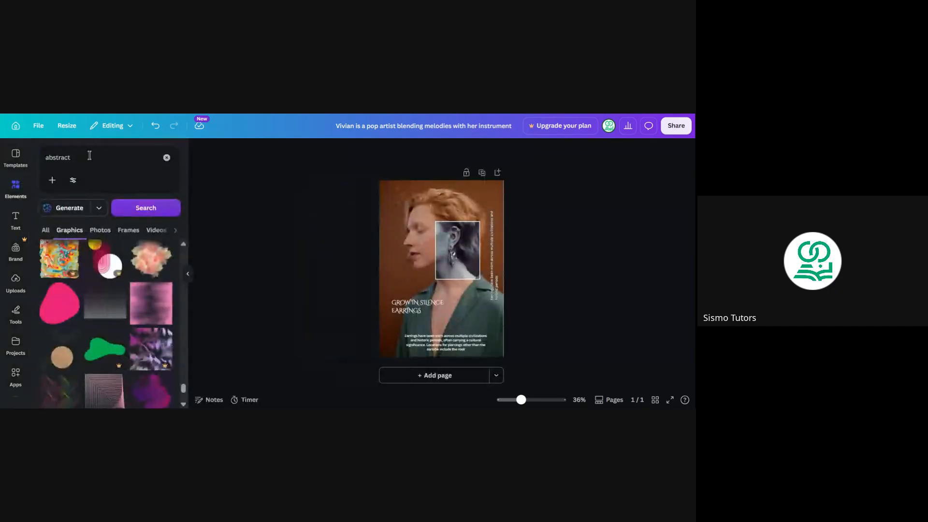
click(90, 155)
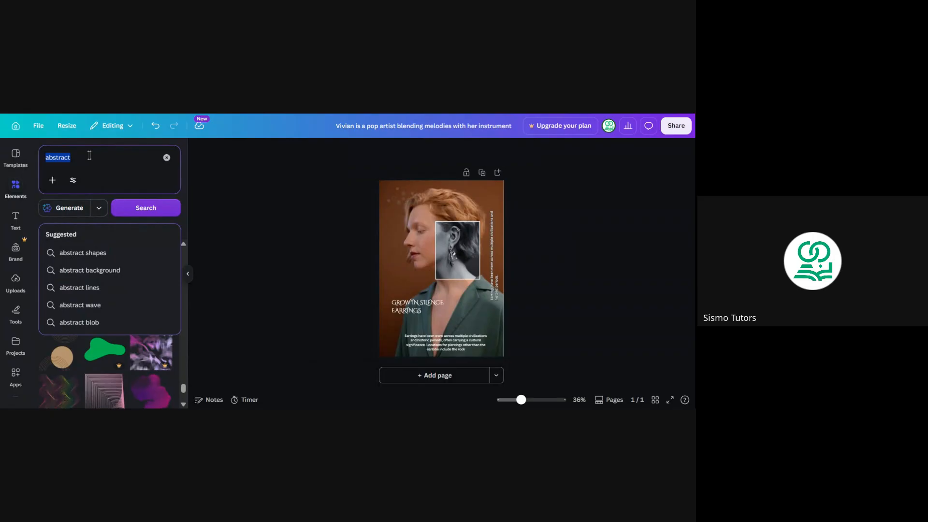
text(lady)
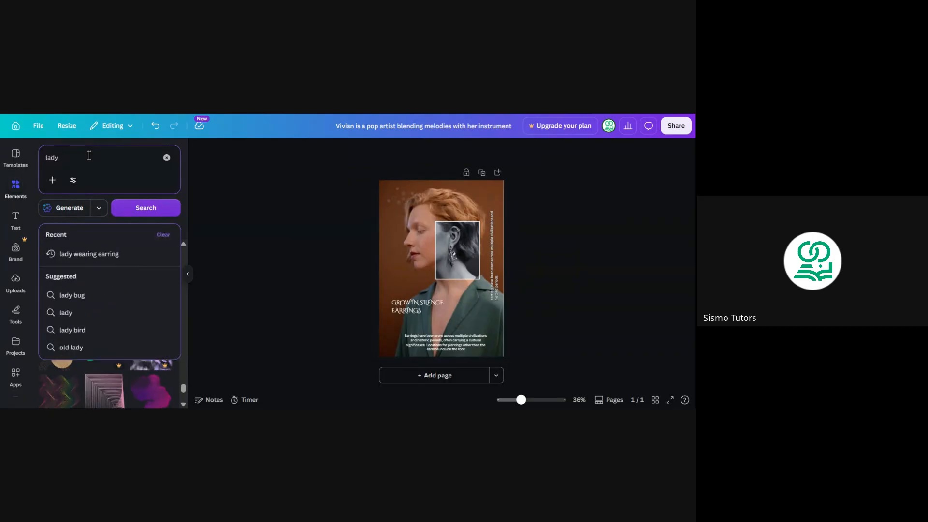
text( hold)
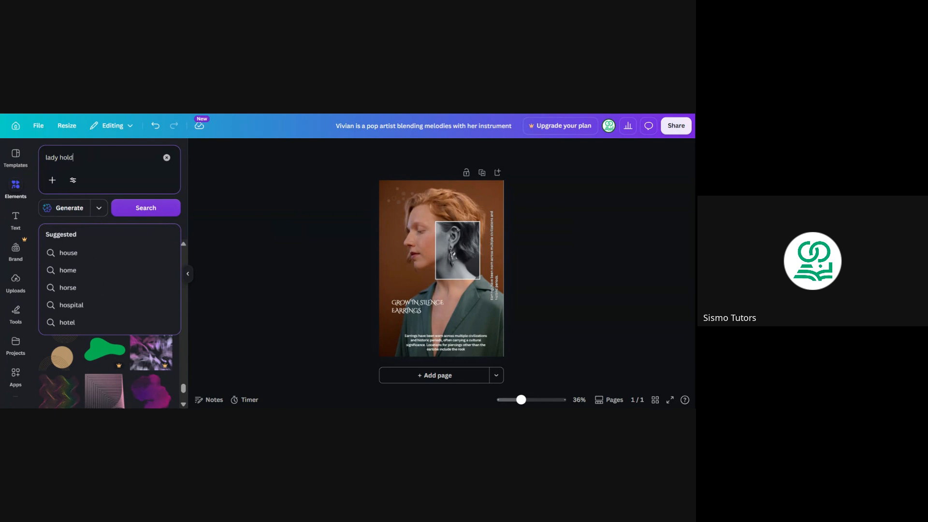
text(ing a dr)
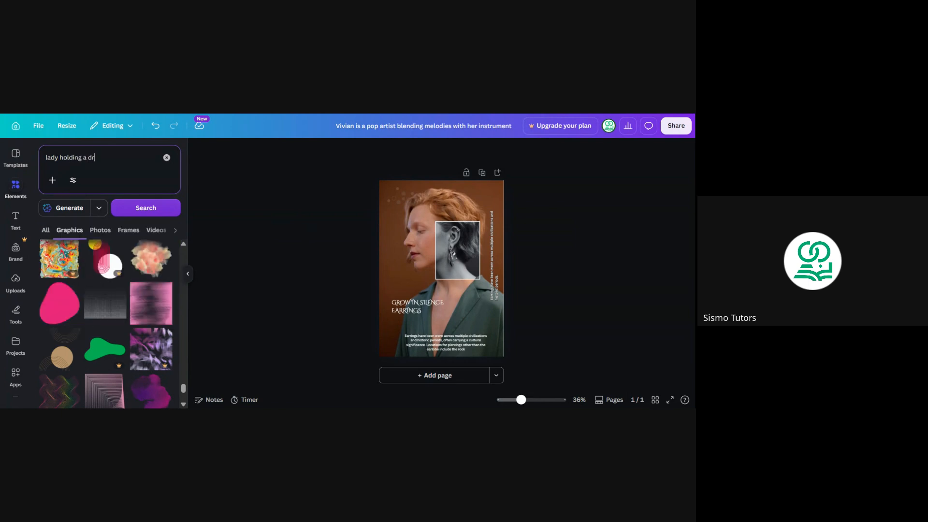
text(ink)
key(Return)
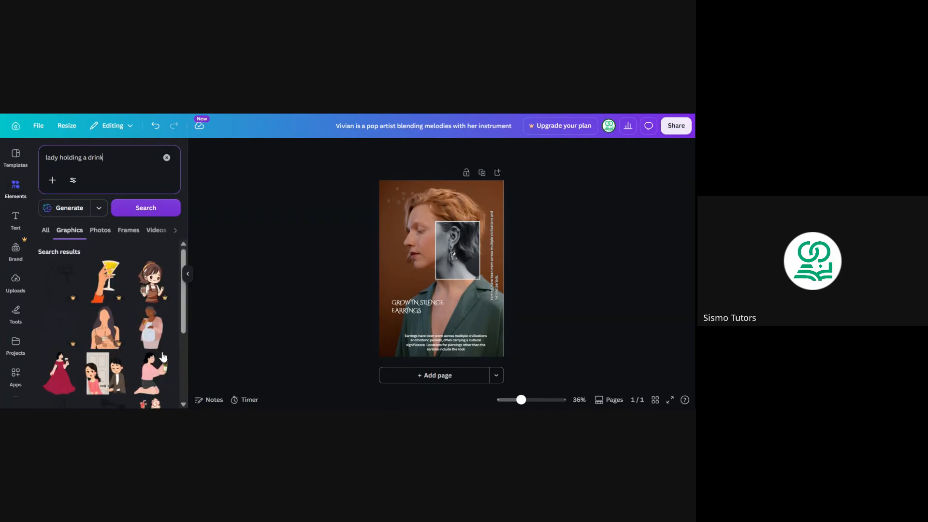
click(45, 231)
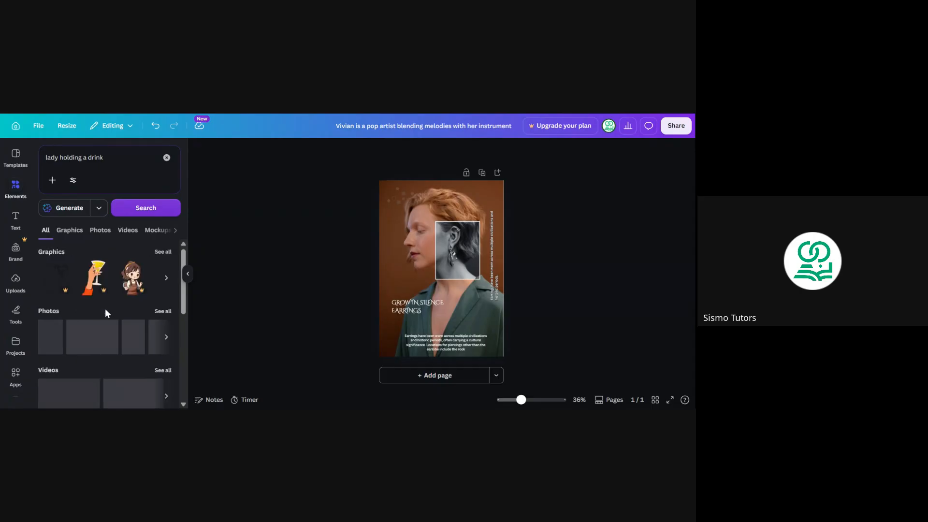
click(163, 312)
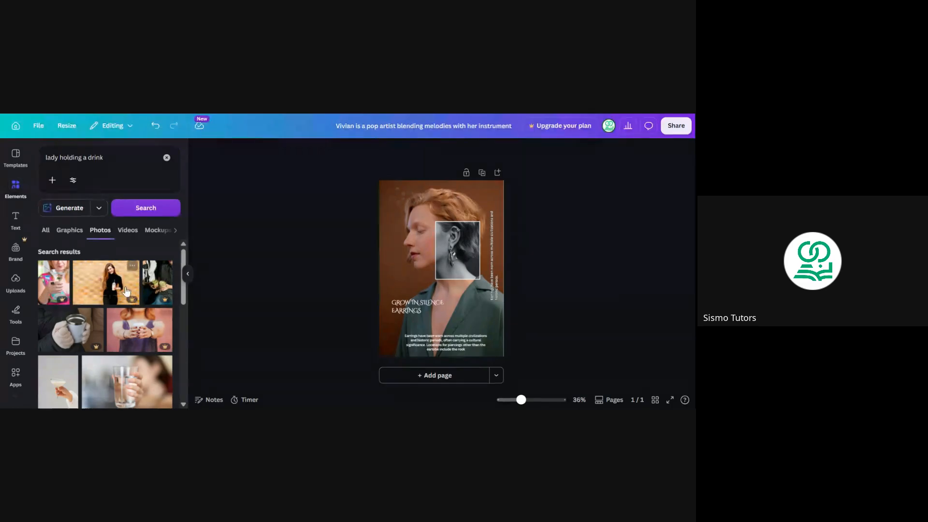
Look through the photo results for a suitable picture of a lady holding a drink, and close the results.
scroll(126, 335, down, 3)
scroll(127, 335, down, 2)
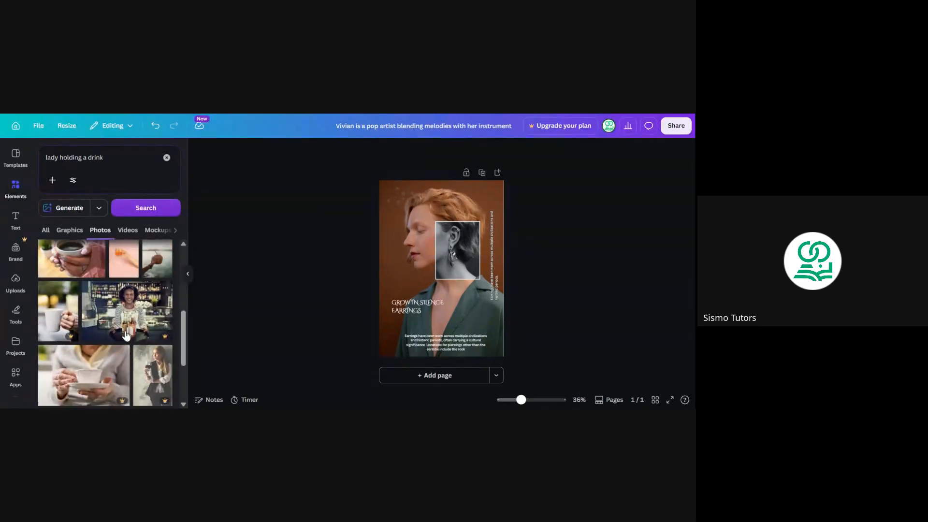
scroll(123, 323, down, 2)
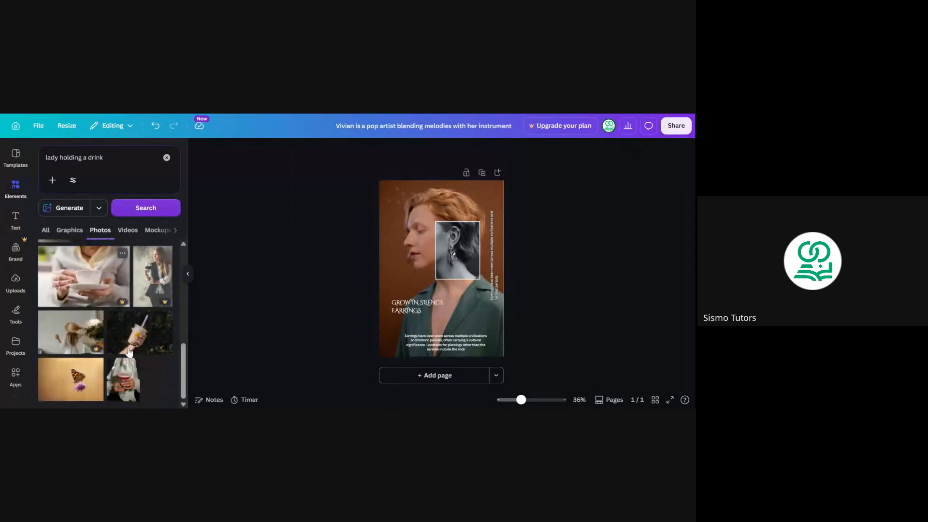
scroll(129, 352, down, 3)
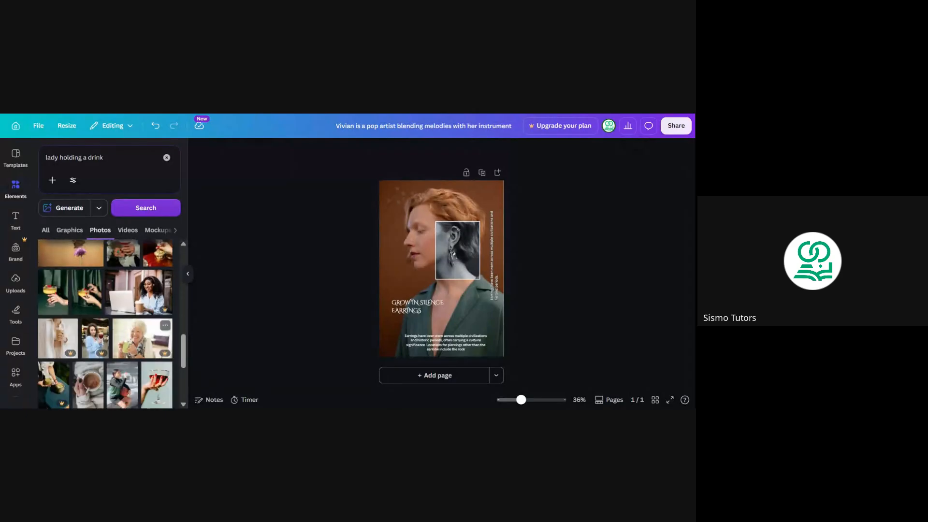
scroll(127, 333, down, 2)
scroll(127, 333, down, 2)
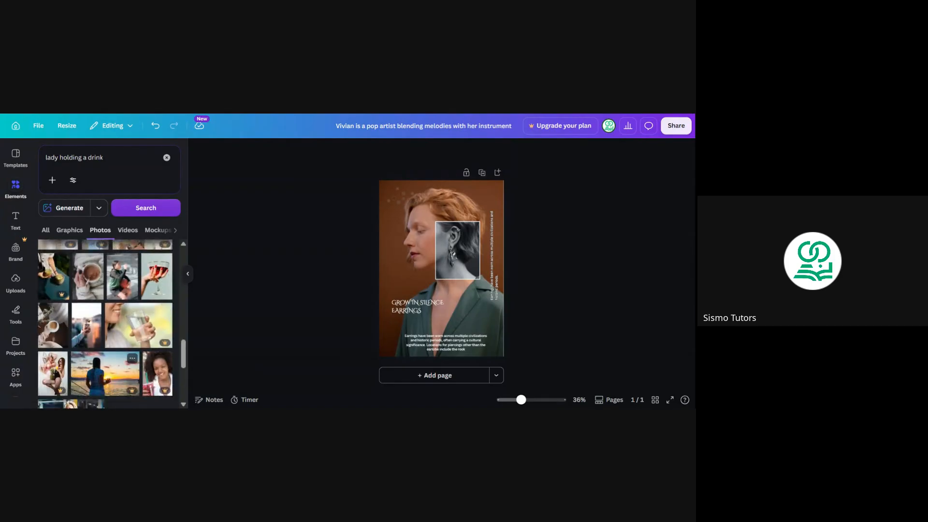
scroll(113, 368, down, 4)
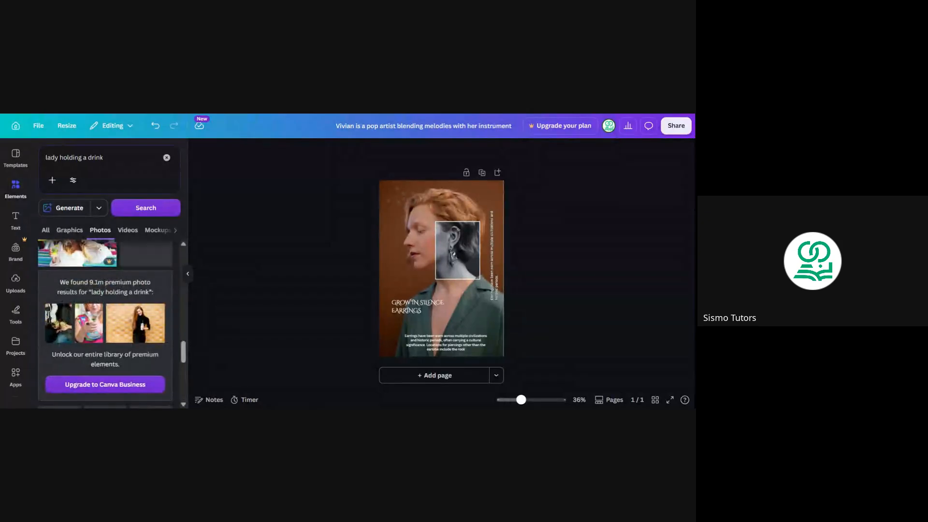
scroll(145, 310, down, 3)
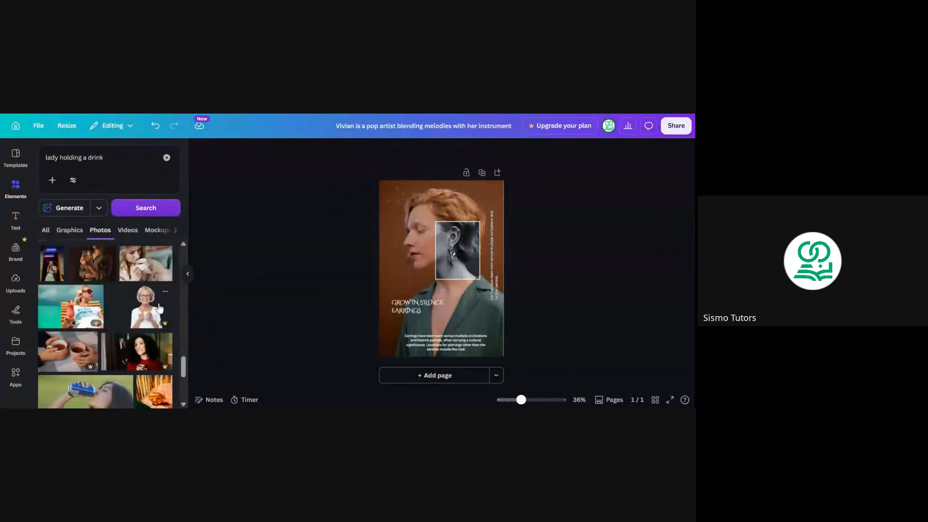
scroll(119, 324, down, 2)
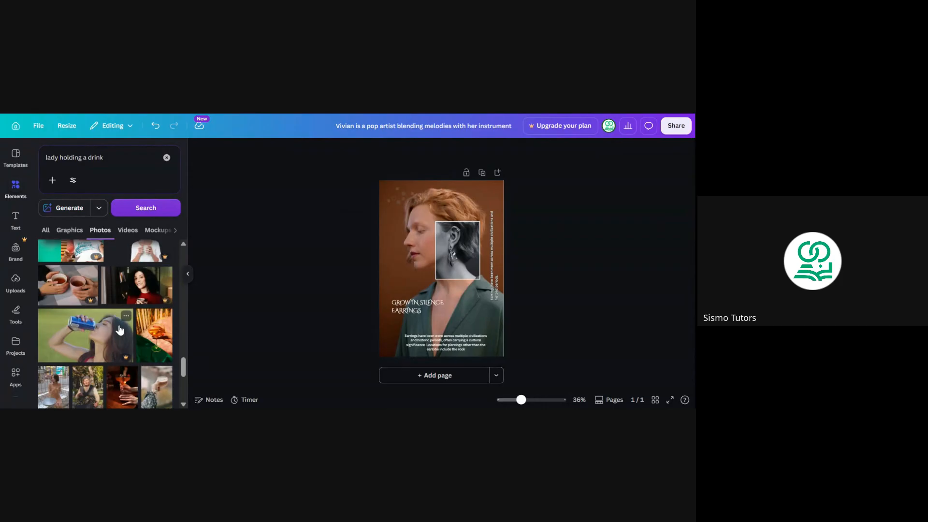
scroll(121, 290, down, 2)
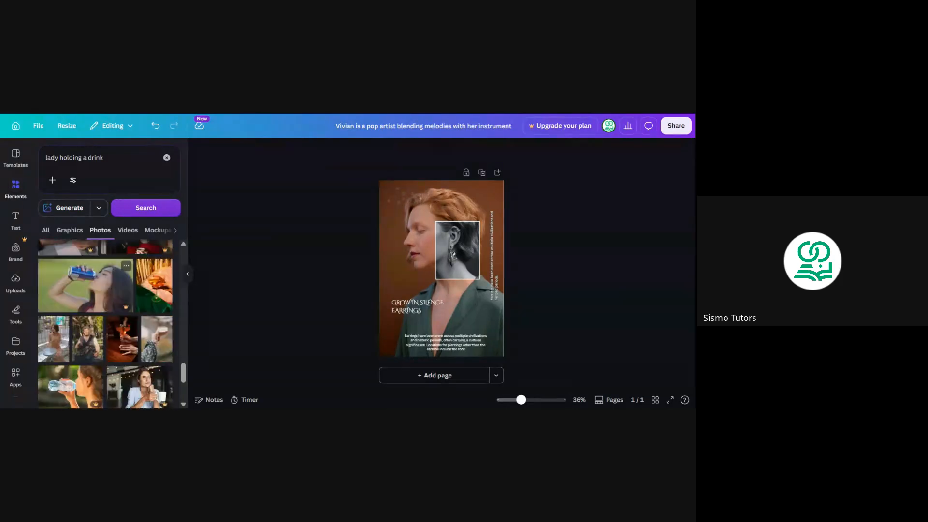
scroll(123, 295, down, 1)
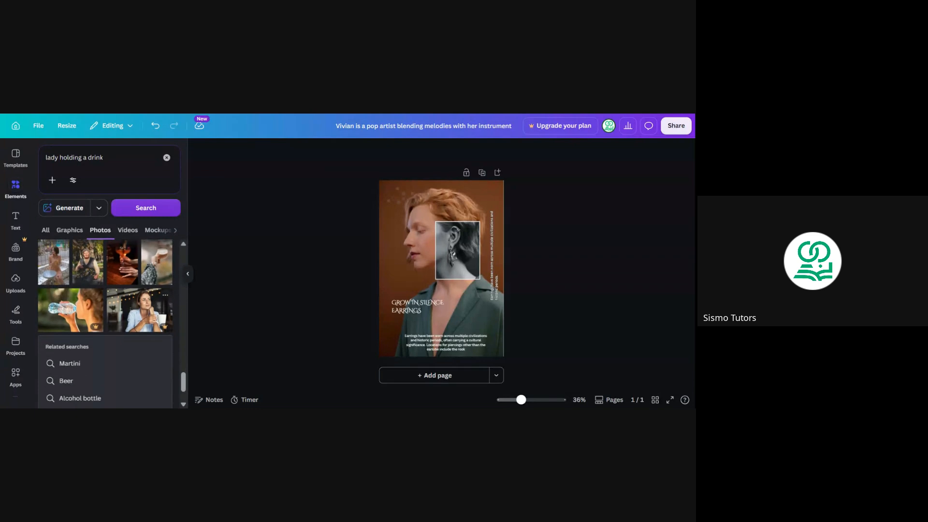
scroll(107, 324, down, 3)
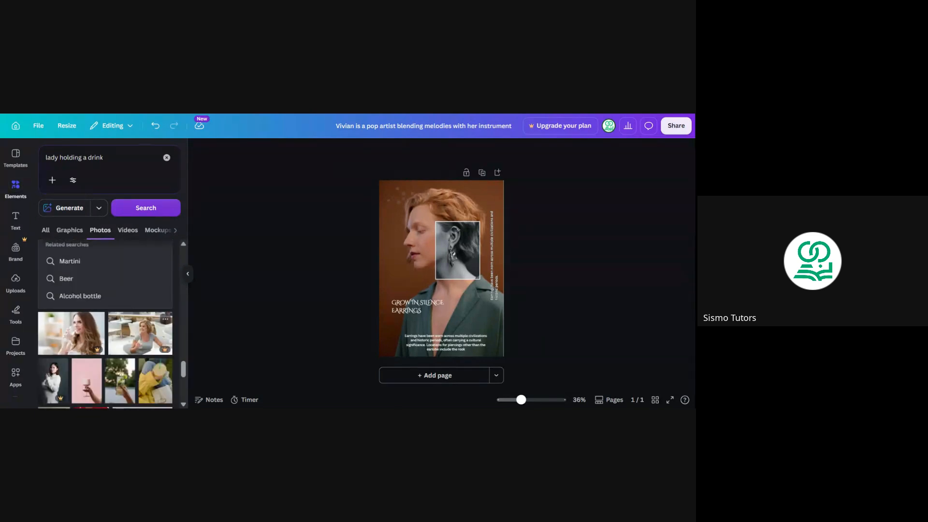
scroll(105, 324, down, 3)
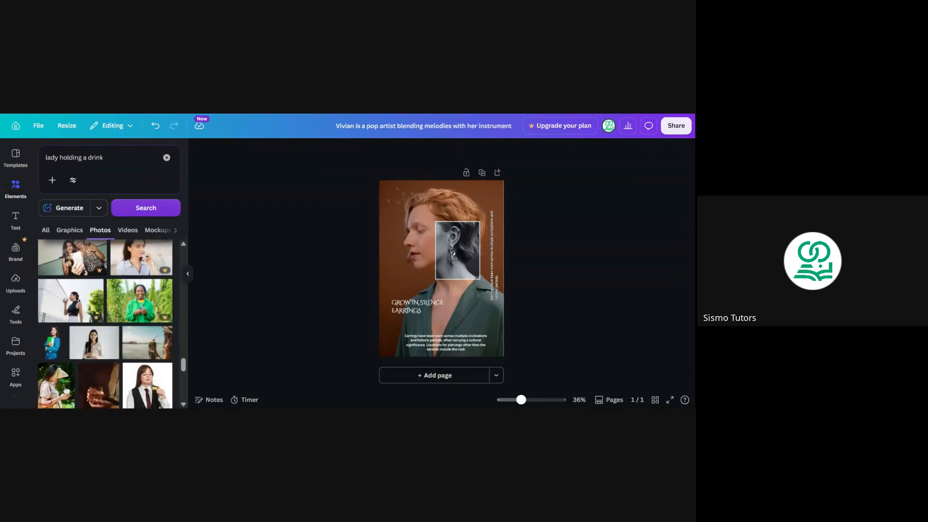
click(188, 273)
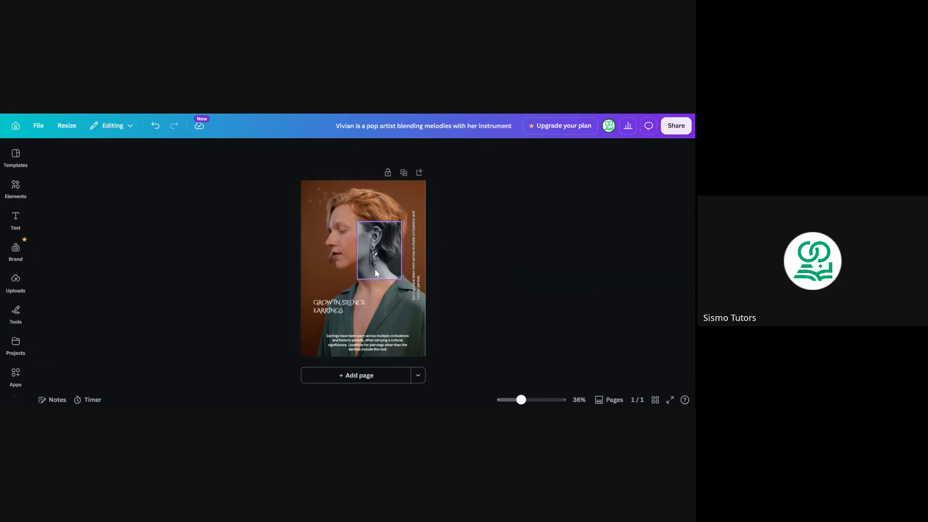
click(400, 198)
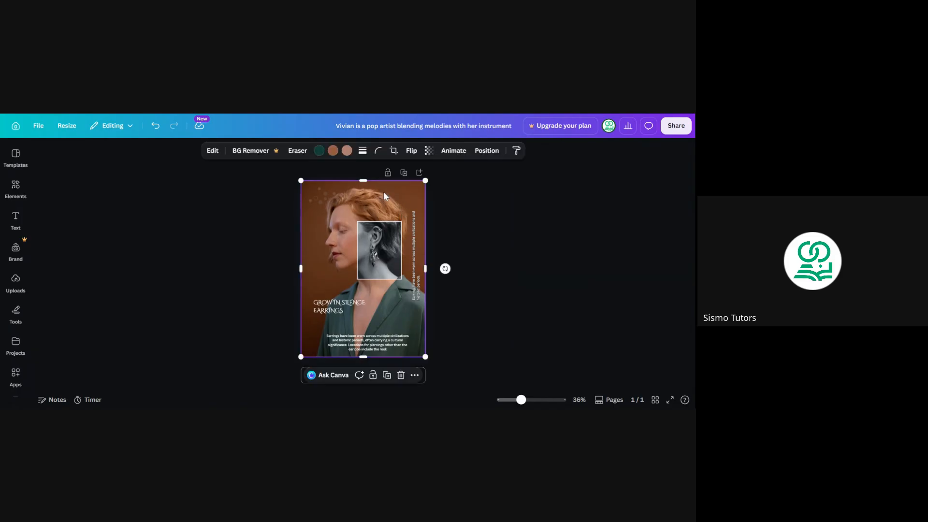
click(379, 247)
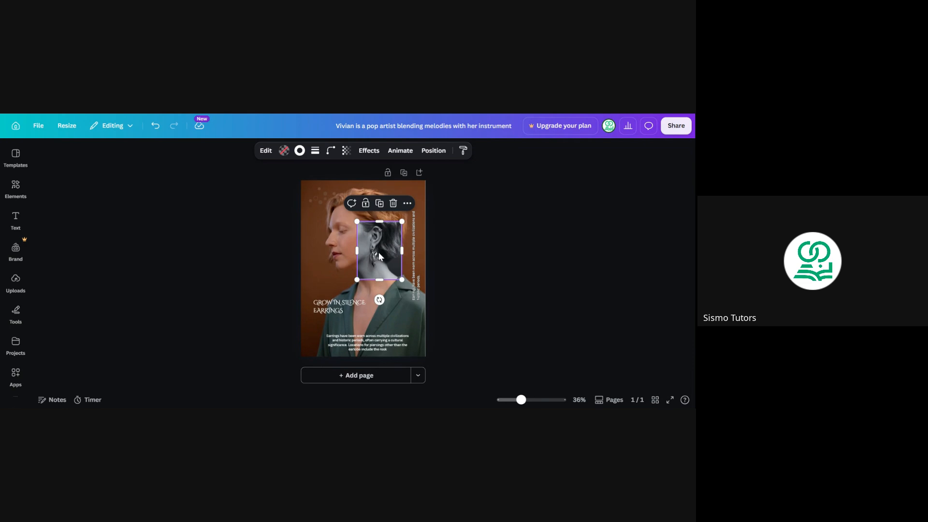
Switch to Pinterest to view the Paris travel poster enlarged, study the "Glow in Silence" reference poster, and return to the Canva design.
click(456, 231)
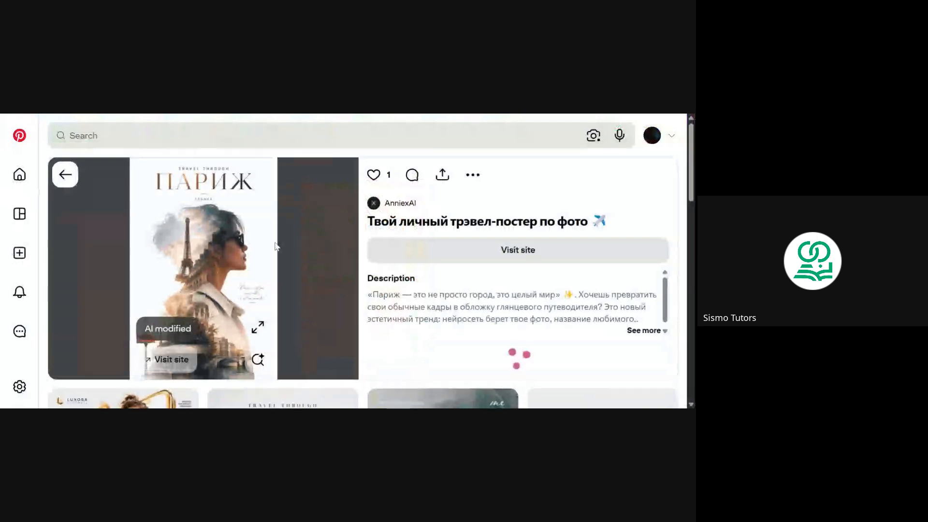
click(258, 328)
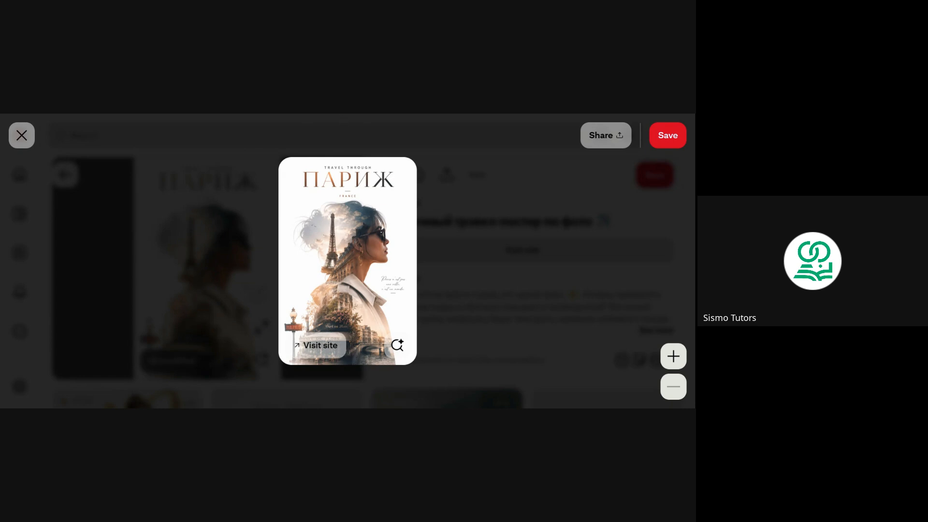
key(ctrl+Tab)
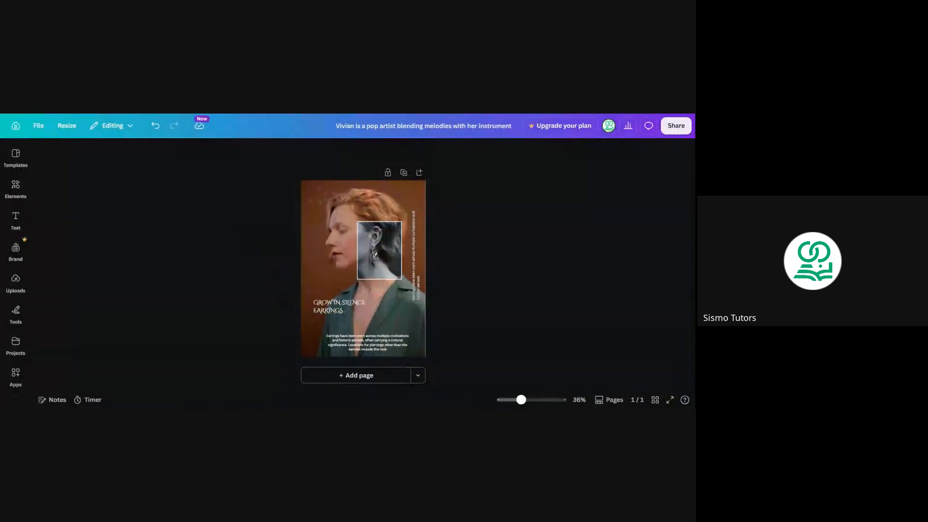
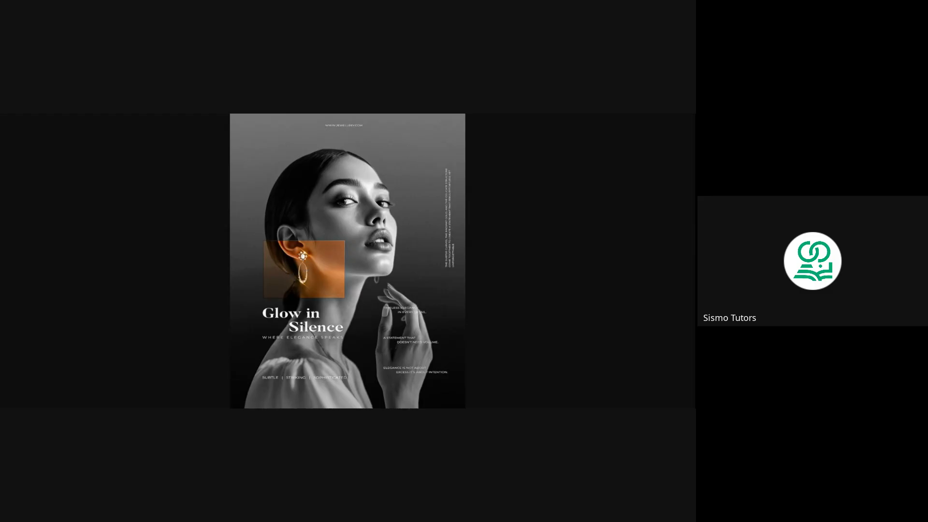
key(ctrl+Tab)
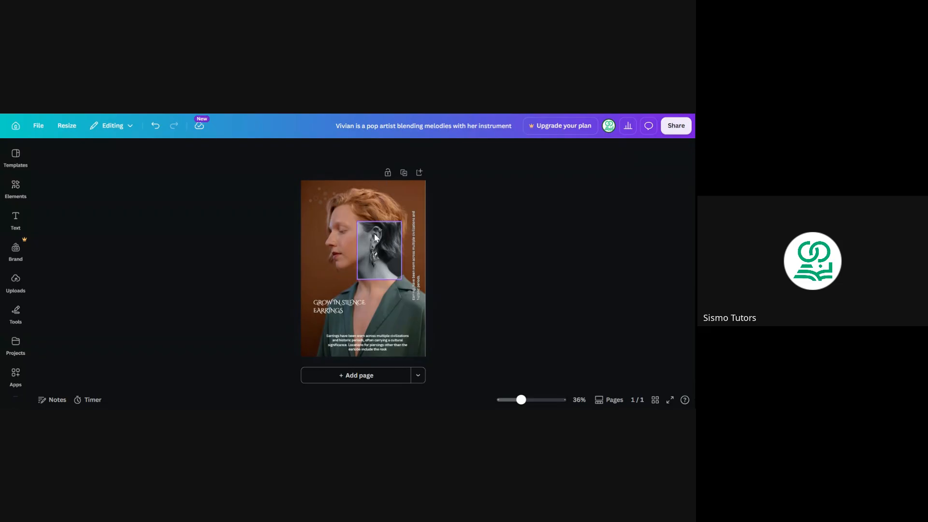
Add a second page and copy all of the page 1 poster elements onto it.
click(390, 382)
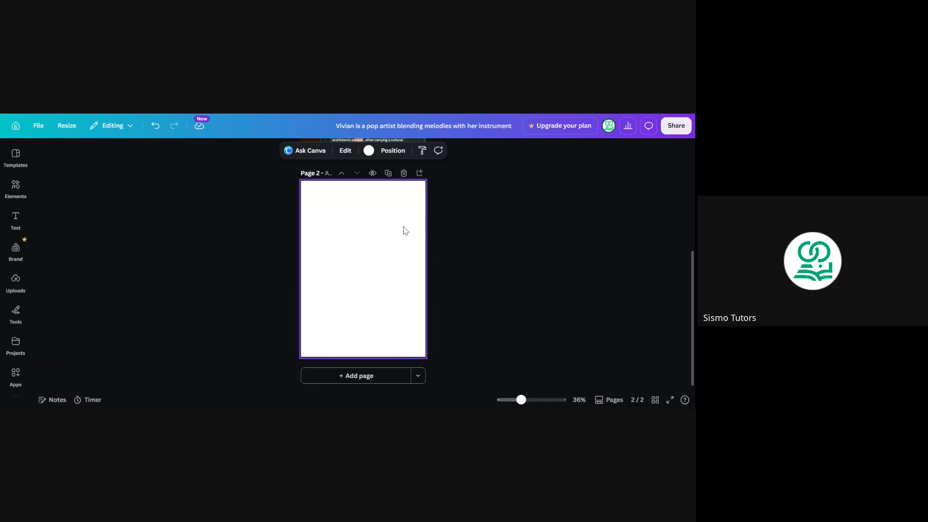
scroll(405, 231, up, 4)
key(ctrl+a)
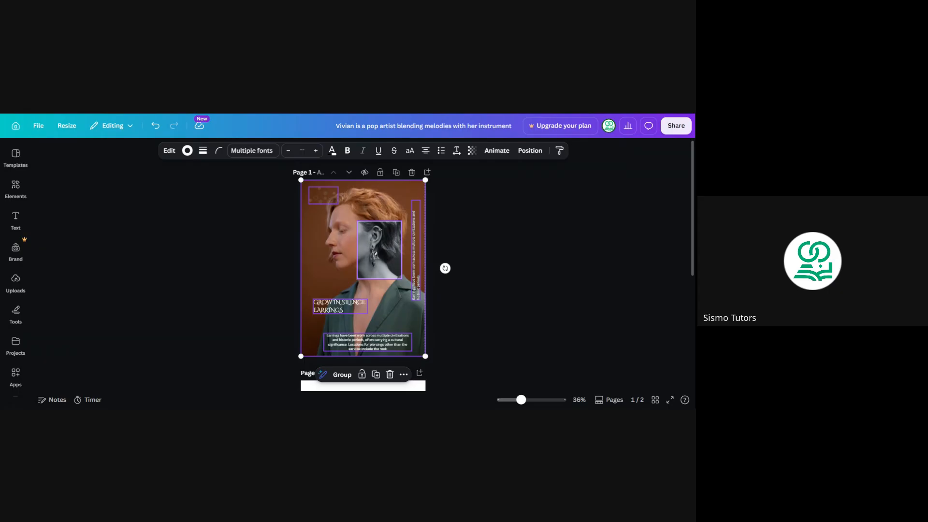
scroll(379, 252, down, 5)
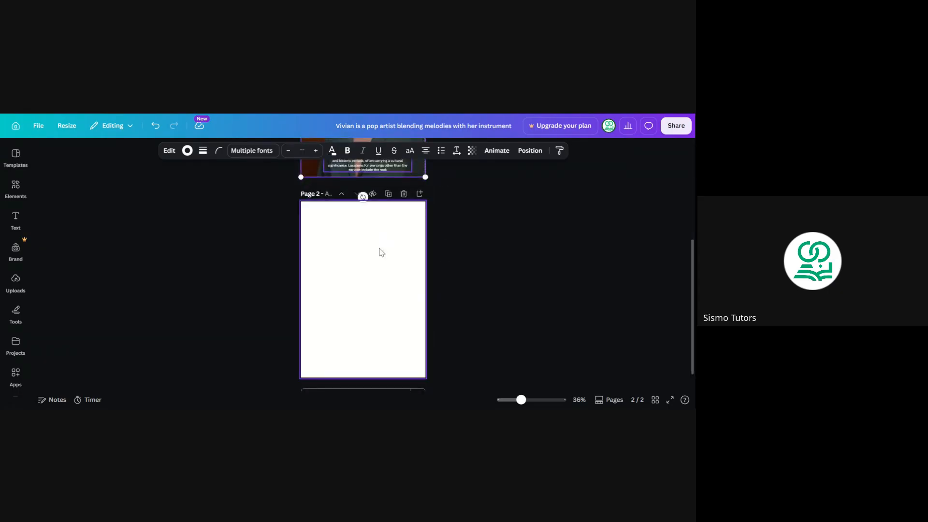
click(379, 252)
key(ctrl+v)
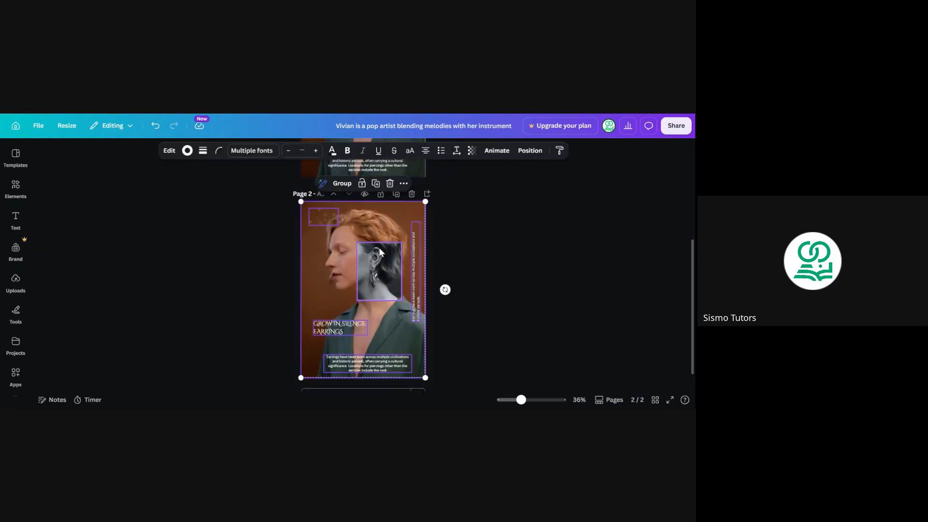
click(443, 229)
scroll(443, 229, down, 1)
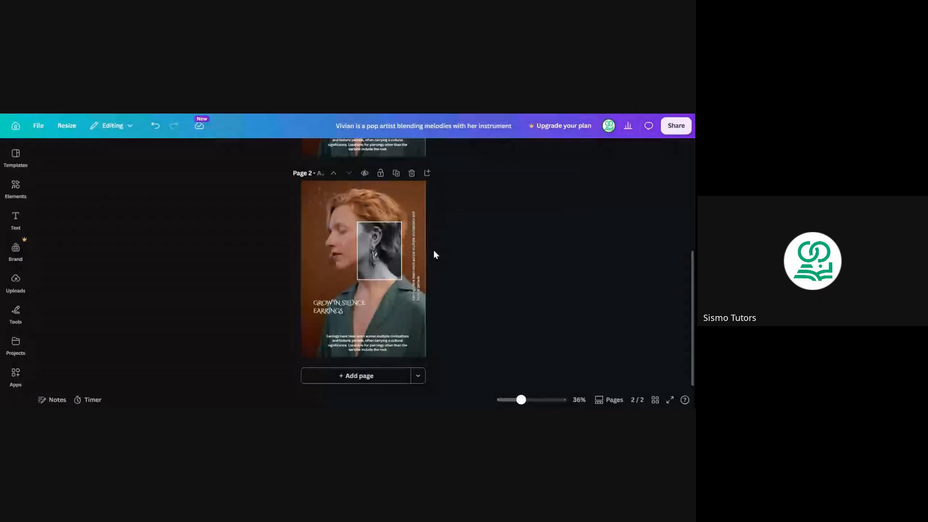
Delete the white frame and the black-and-white ear crop from the poster on page 2.
click(377, 257)
key(Delete)
click(376, 253)
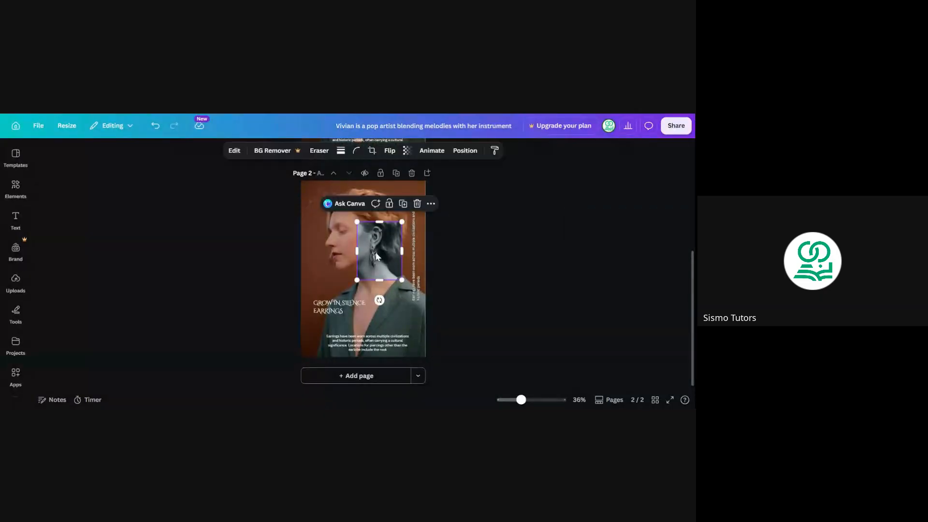
key(Delete)
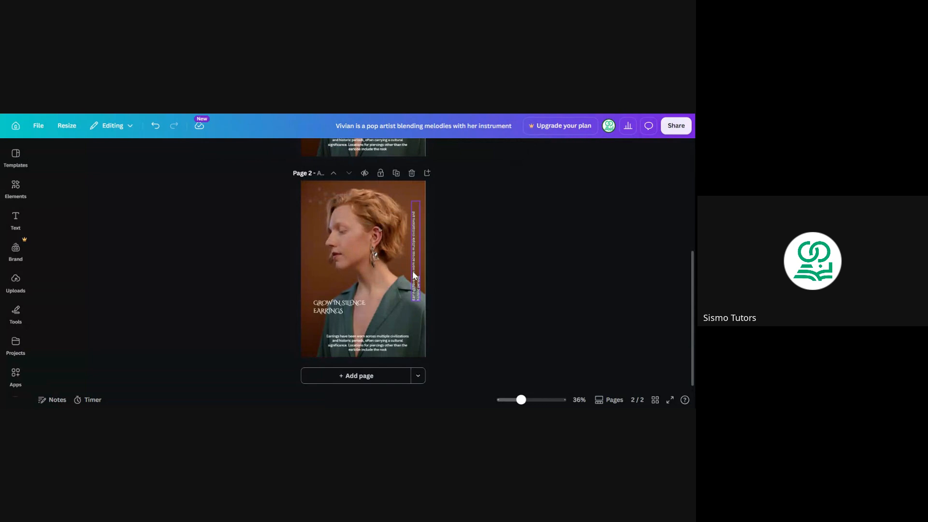
Duplicate the portrait on page 2, align the copy with the page, and crop it to a full-width band about 56 mm tall across the face.
click(386, 225)
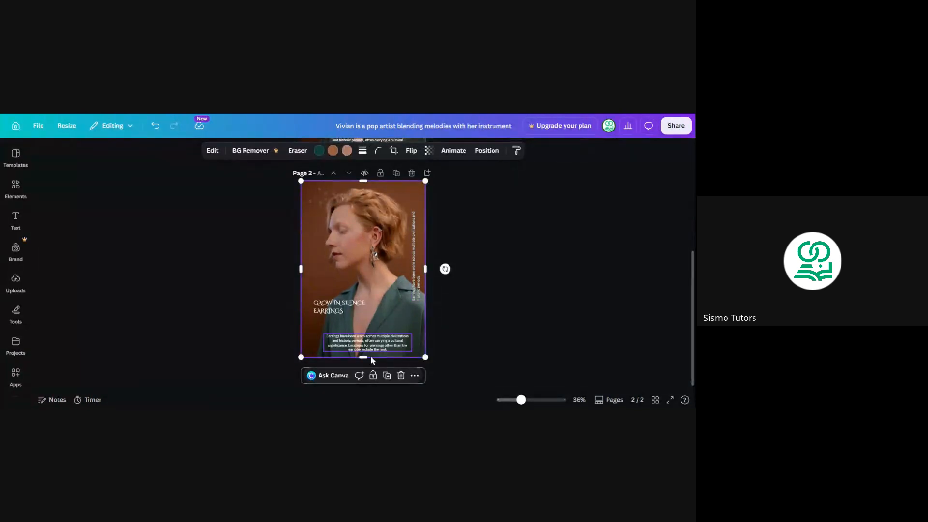
click(387, 376)
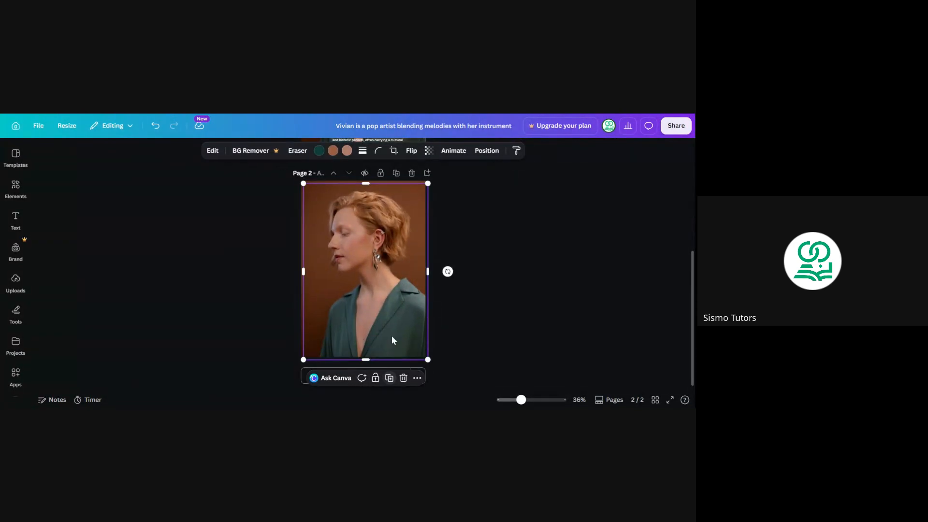
click(387, 285)
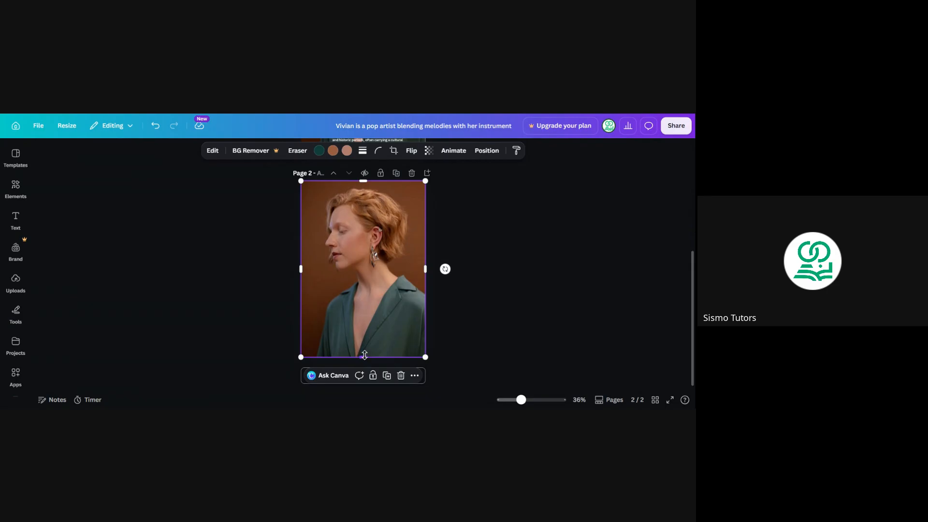
drag(365, 356, 370, 246)
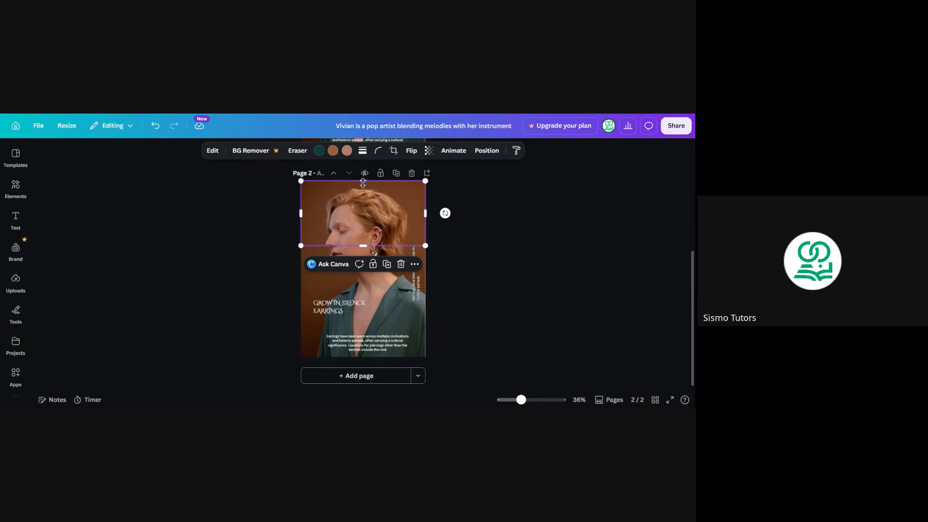
drag(364, 183, 370, 214)
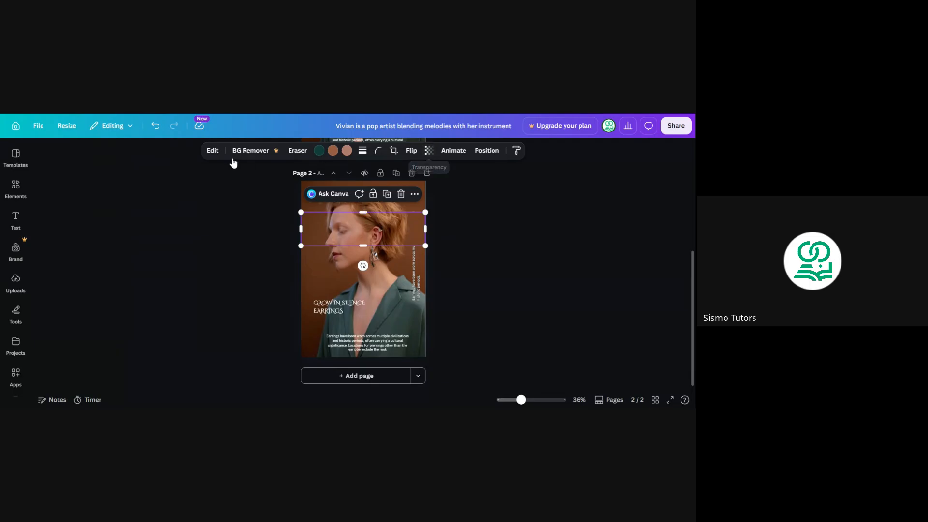
Apply the Noir filter from the Mono set to the band across the face.
click(205, 154)
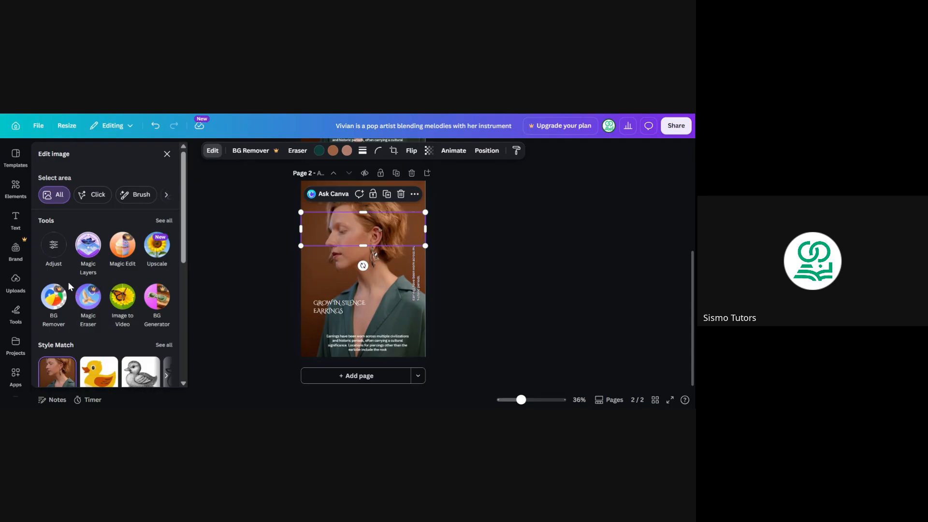
scroll(79, 321, down, 5)
scroll(153, 277, up, 2)
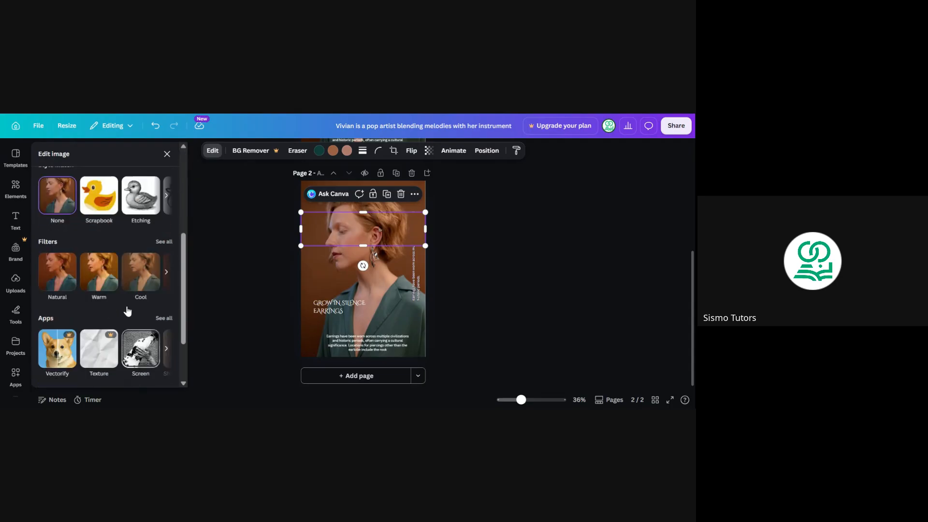
click(166, 249)
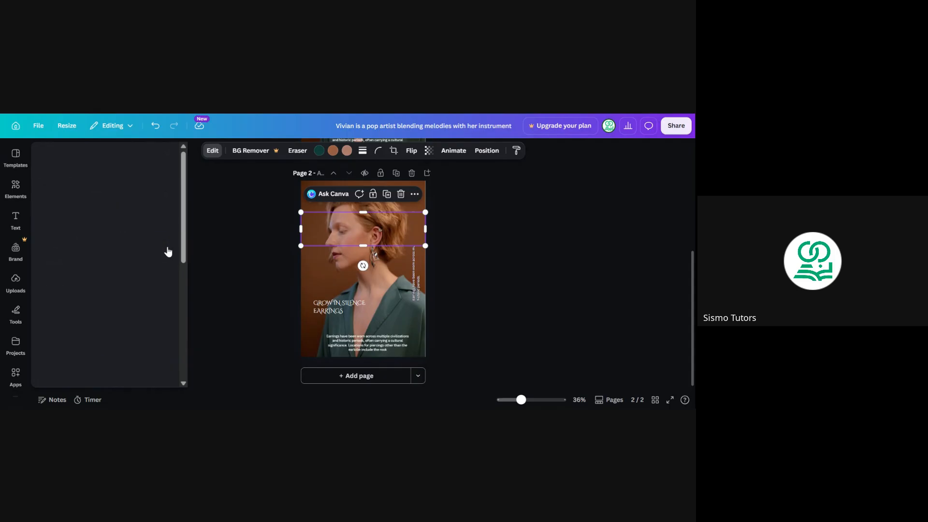
scroll(87, 329, down, 3)
scroll(87, 328, down, 10)
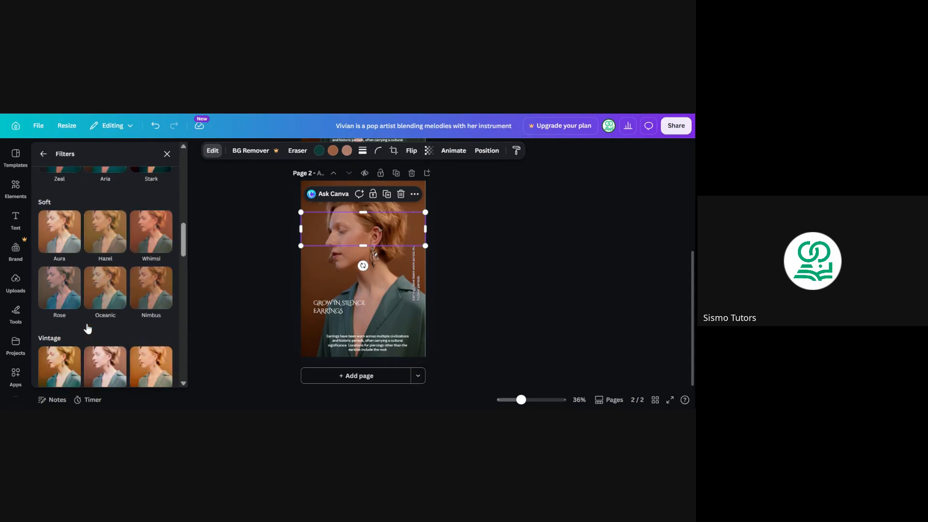
click(144, 289)
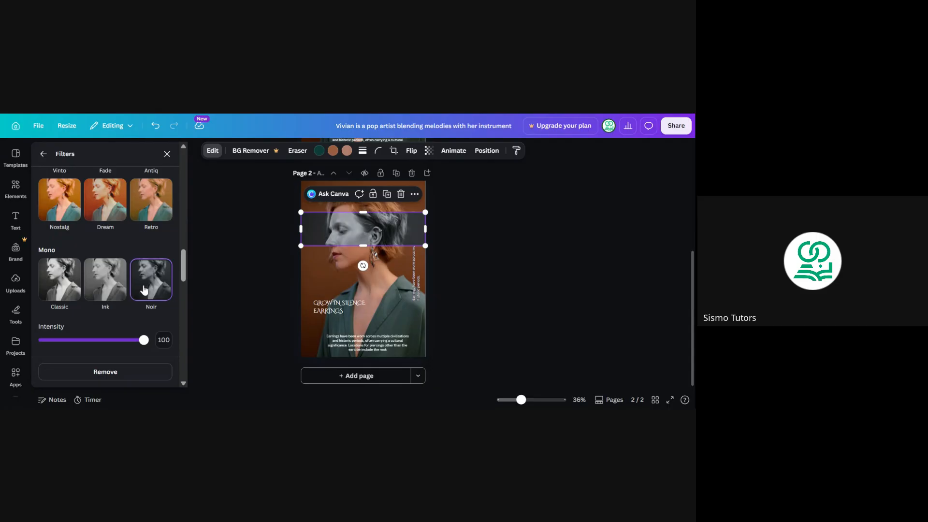
click(460, 249)
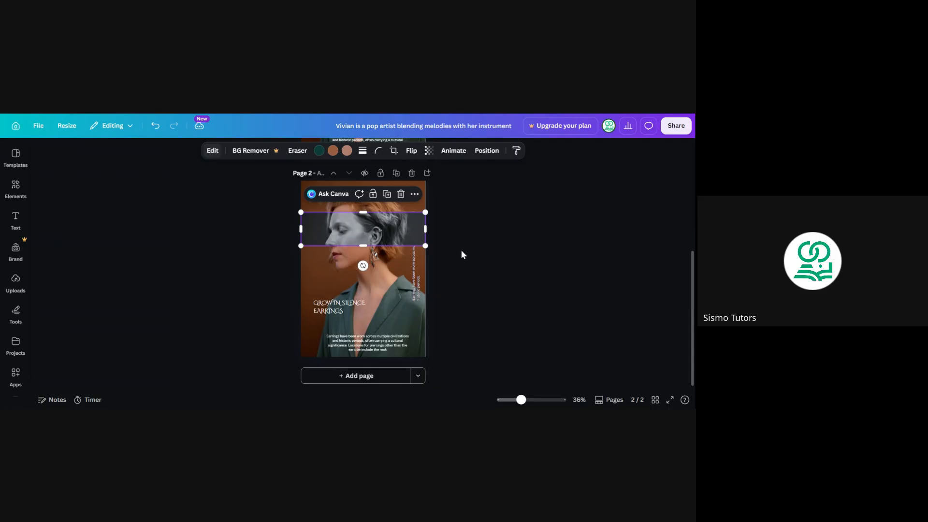
click(387, 194)
drag(382, 256, 367, 186)
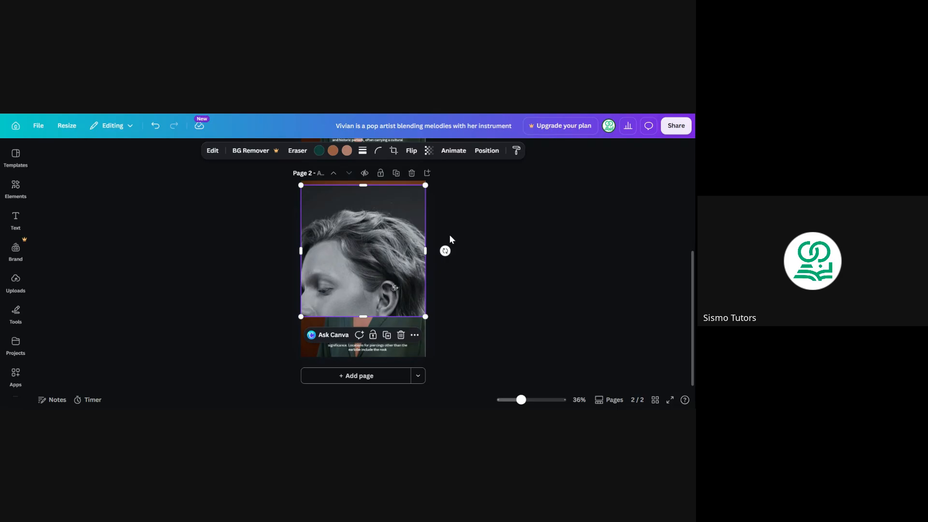
key(Delete)
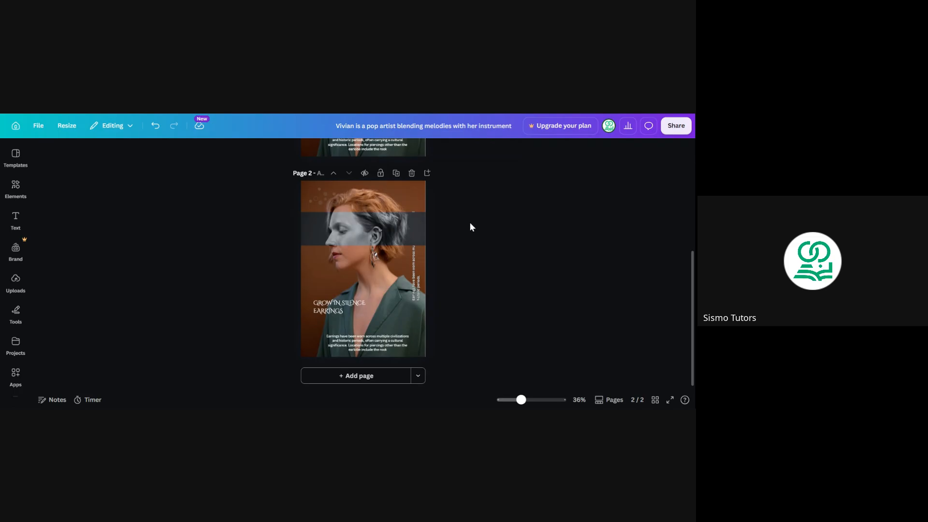
Duplicate the page 2 portrait, align the copy with the page, and crop it to a narrow strip across the green jacket.
click(409, 194)
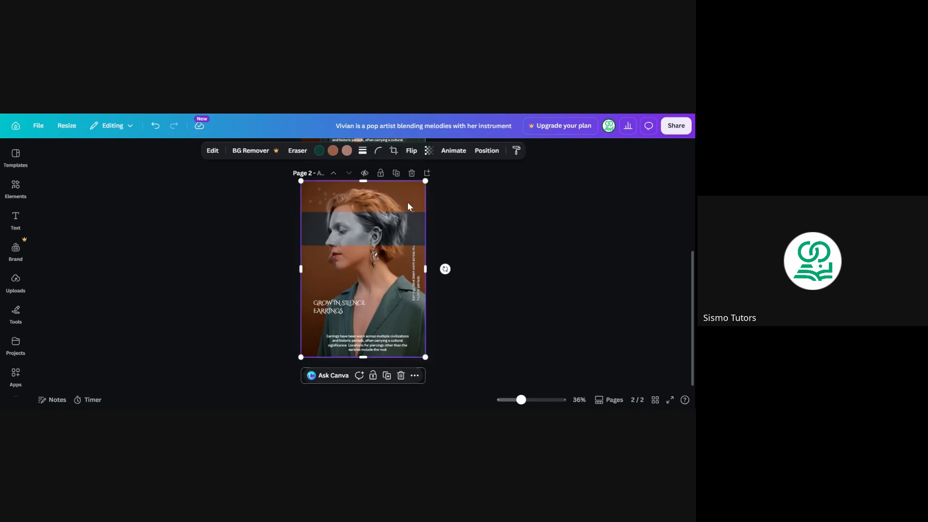
click(386, 375)
drag(398, 282, 396, 280)
drag(365, 181, 379, 303)
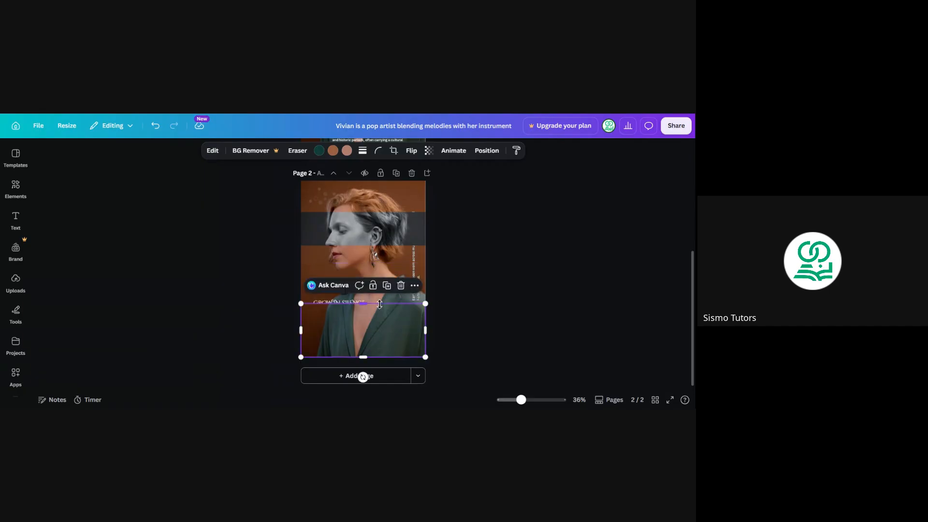
drag(364, 356, 364, 334)
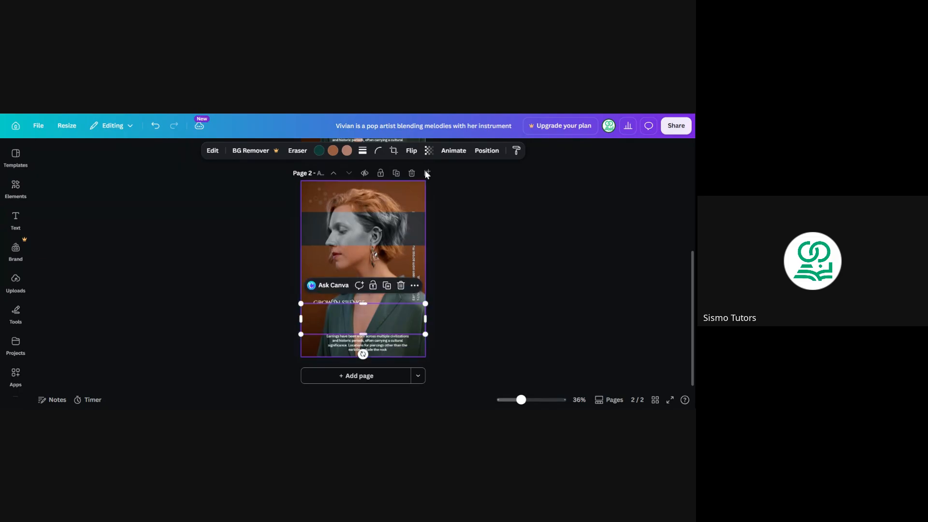
Apply the Noir filter to the cropped strip across the jacket.
click(213, 151)
scroll(105, 362, down, 4)
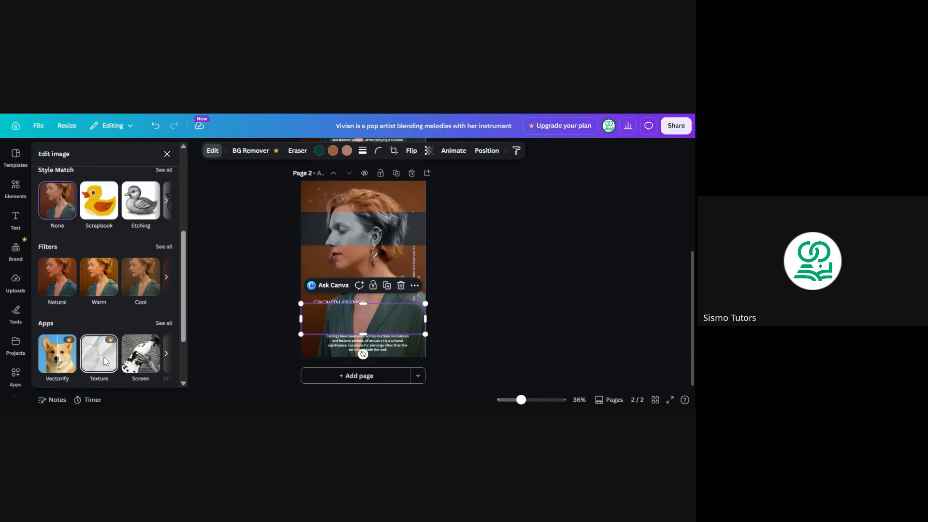
click(171, 251)
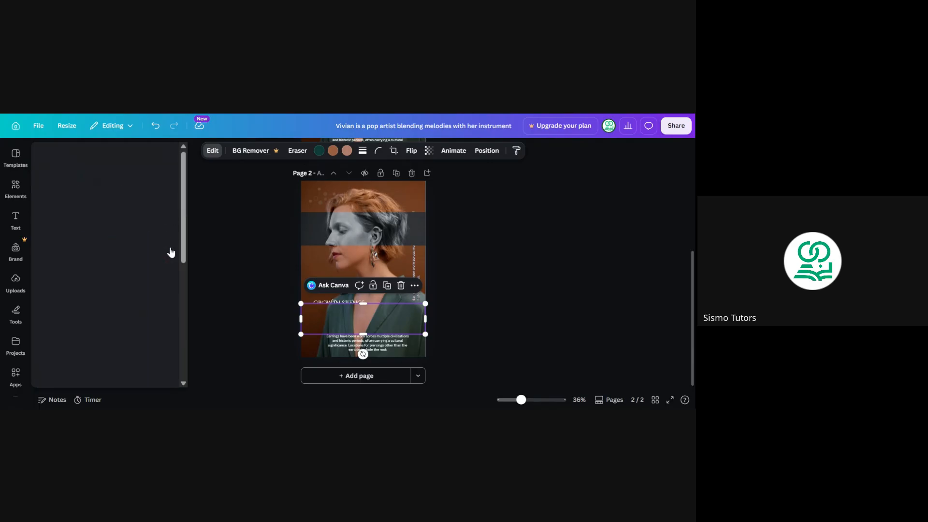
scroll(137, 320, down, 5)
scroll(138, 317, down, 4)
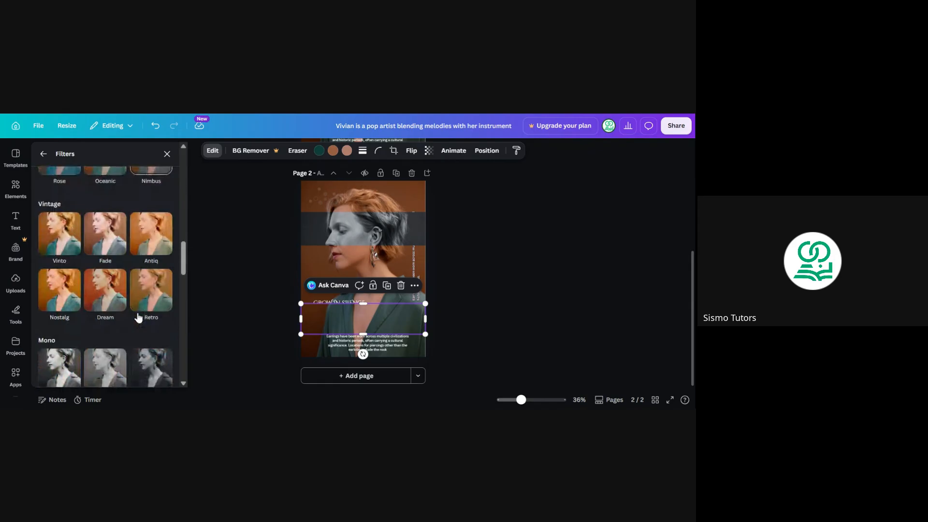
click(155, 360)
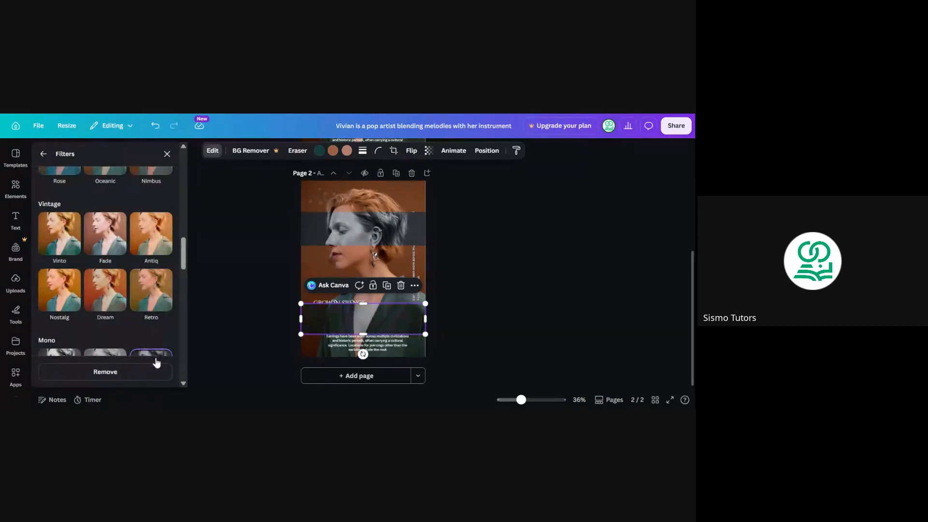
click(466, 262)
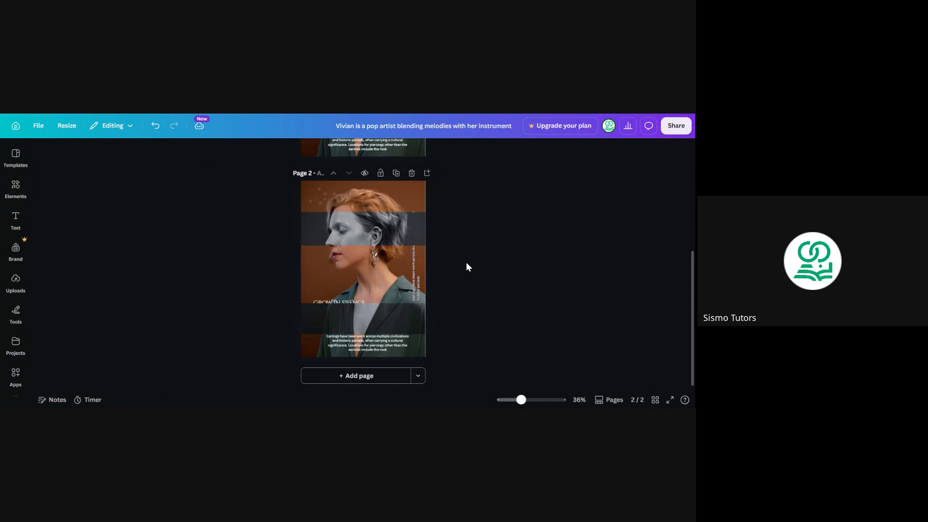
Crop the jacket strip's upper edge down so that it starts below the poster title.
click(388, 316)
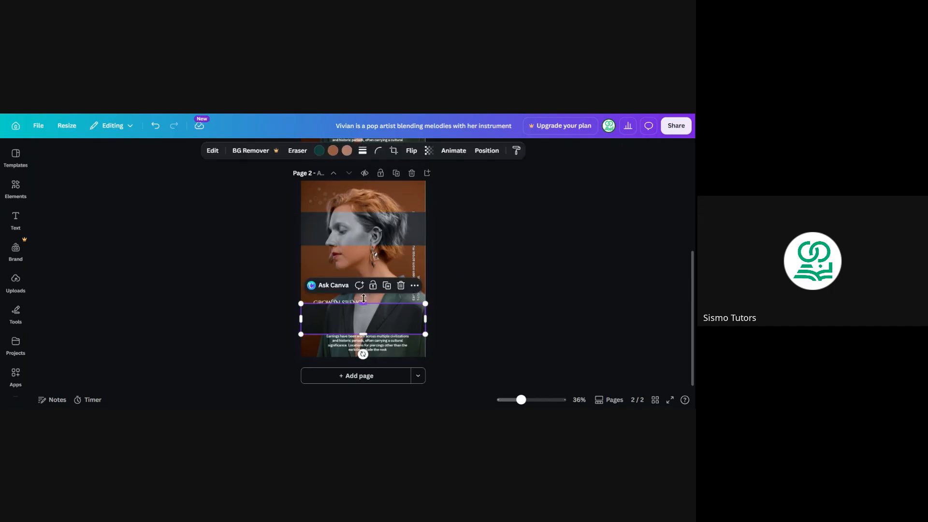
drag(365, 304, 388, 323)
click(453, 284)
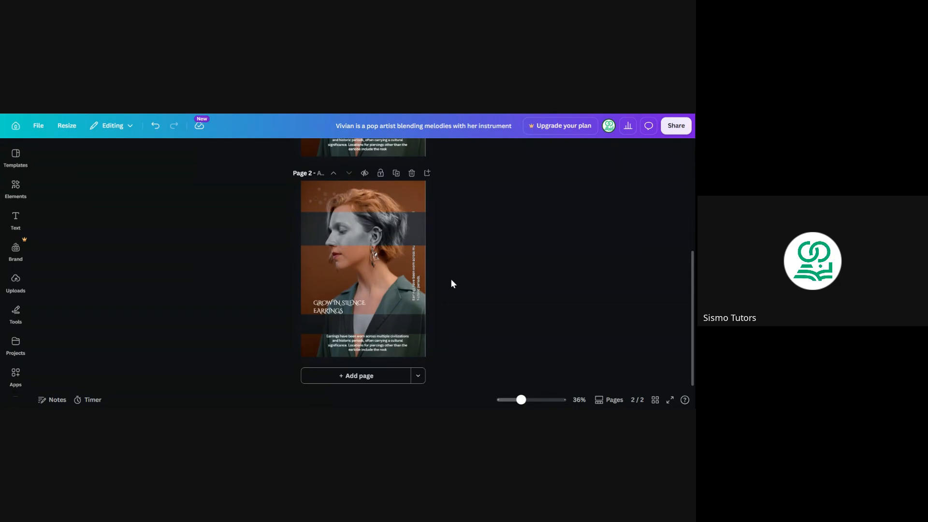
Try extending the Noir jacket strip up to the neck, crop it back below the title, and delete the strip.
click(374, 320)
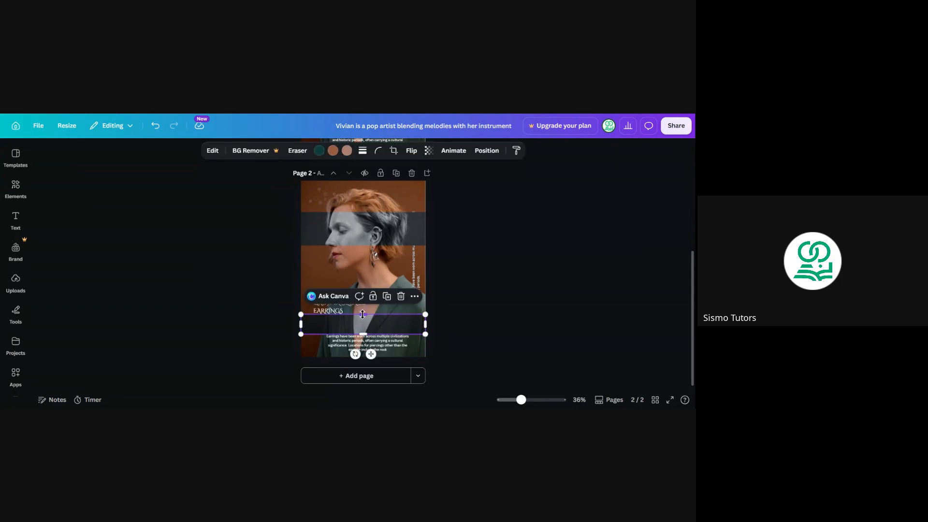
drag(362, 315, 363, 272)
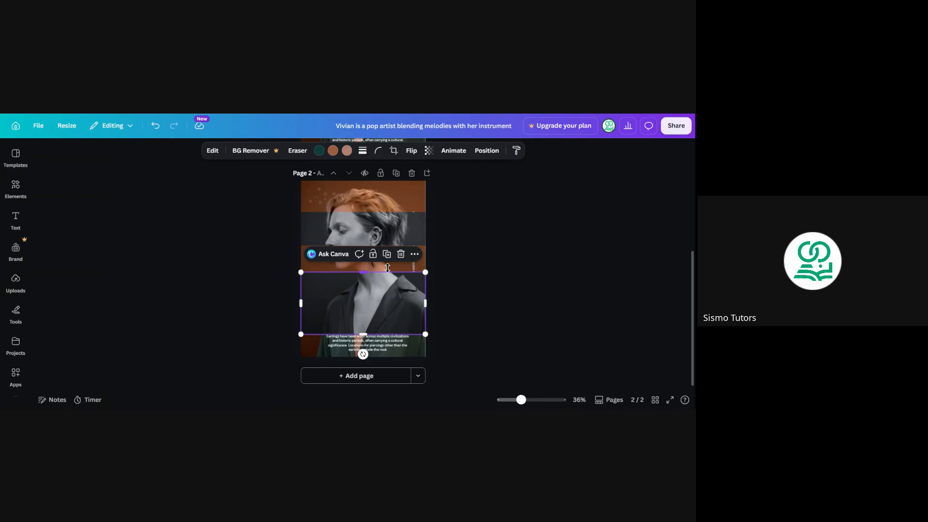
click(445, 264)
click(387, 291)
drag(364, 276, 368, 317)
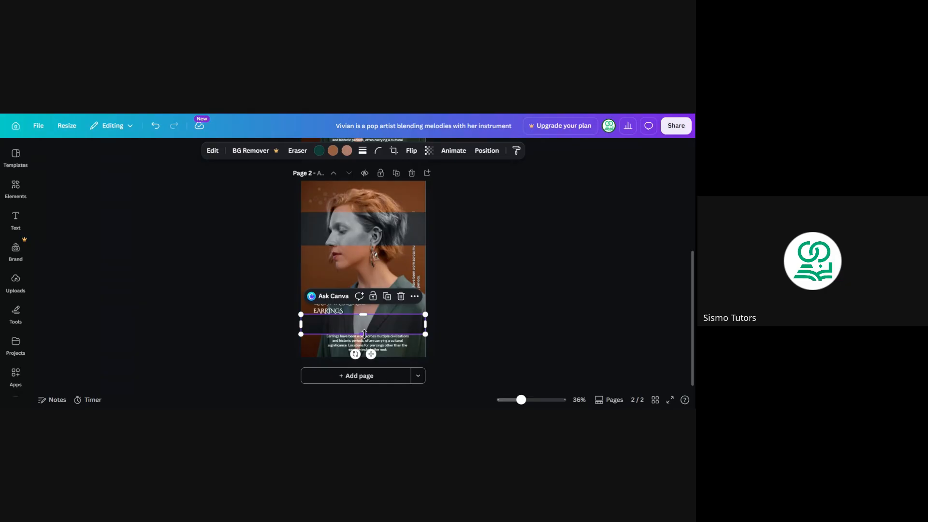
click(365, 334)
click(401, 297)
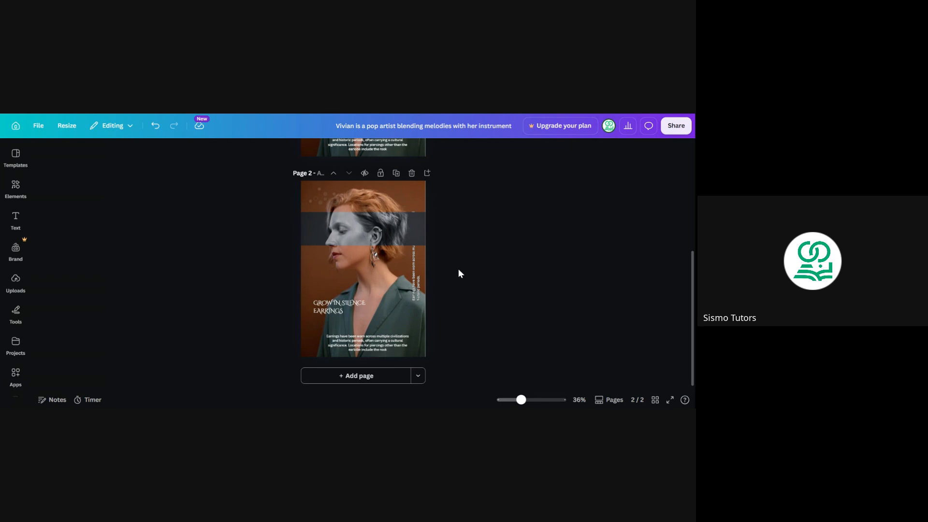
Move the Noir face band one layer backward, behind the vertical text.
click(400, 231)
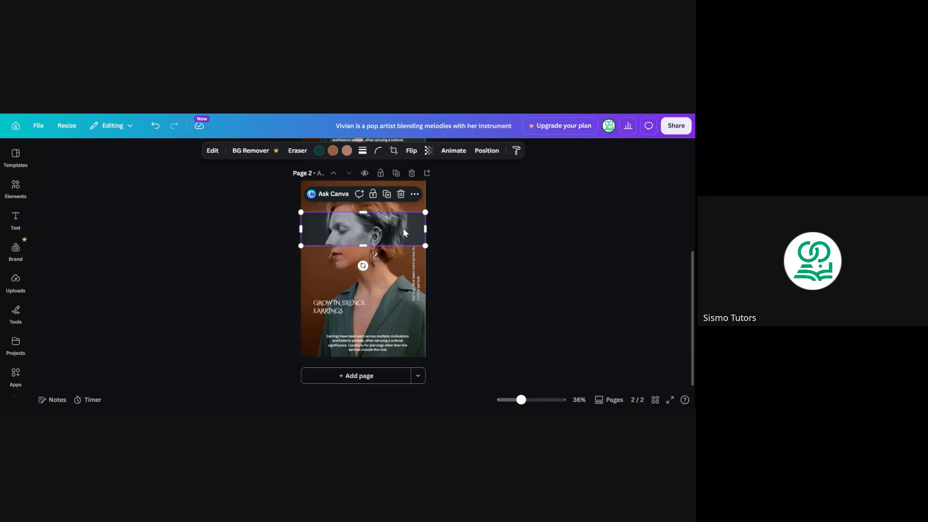
click(483, 151)
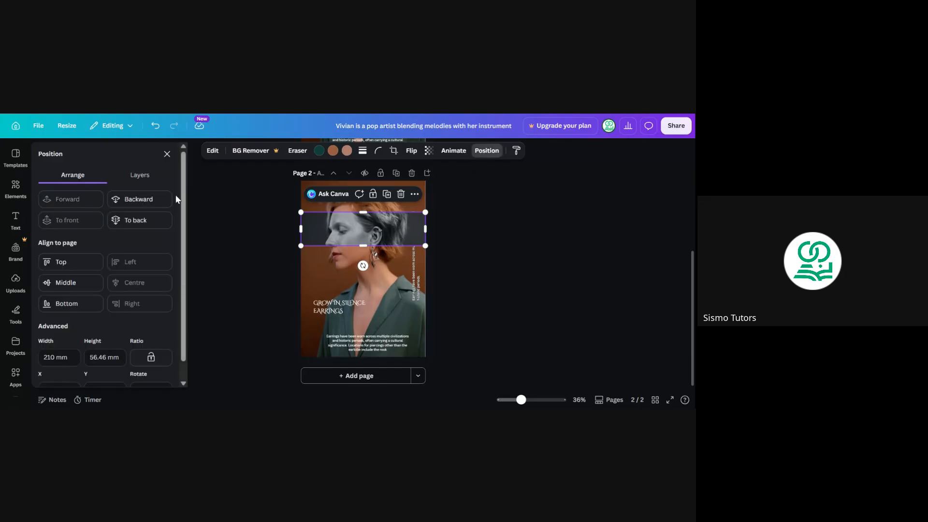
click(156, 200)
key(Escape)
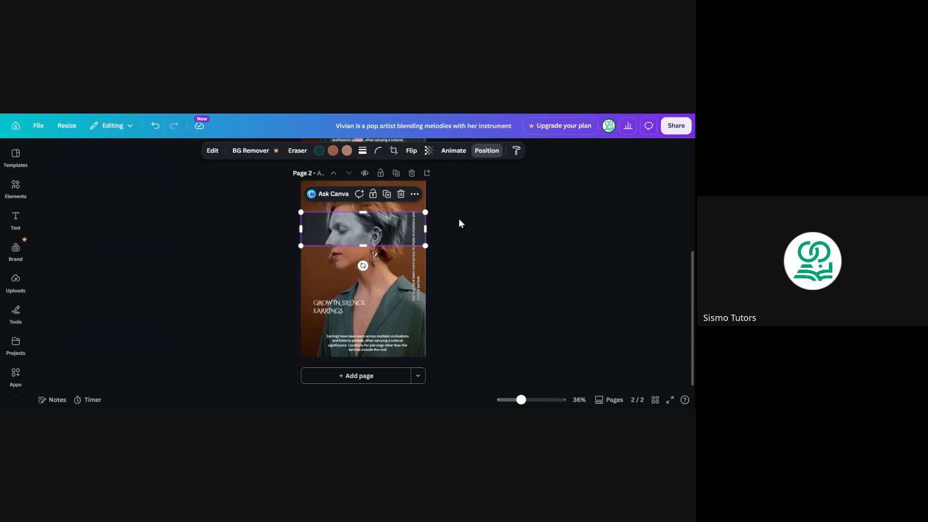
click(459, 220)
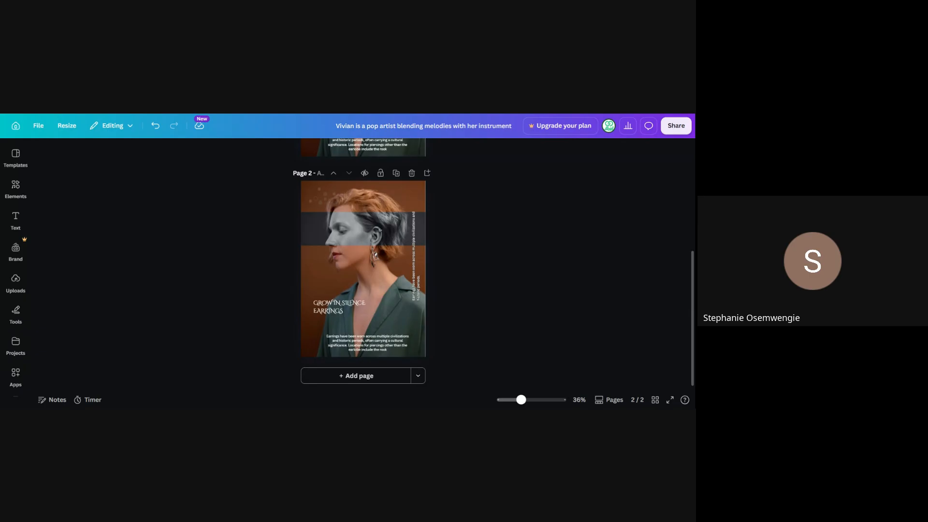
click(376, 234)
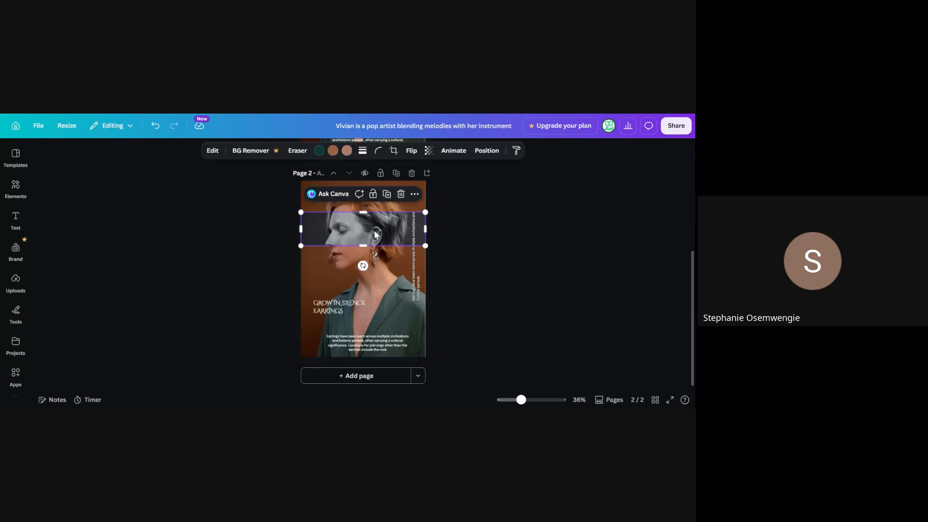
click(452, 244)
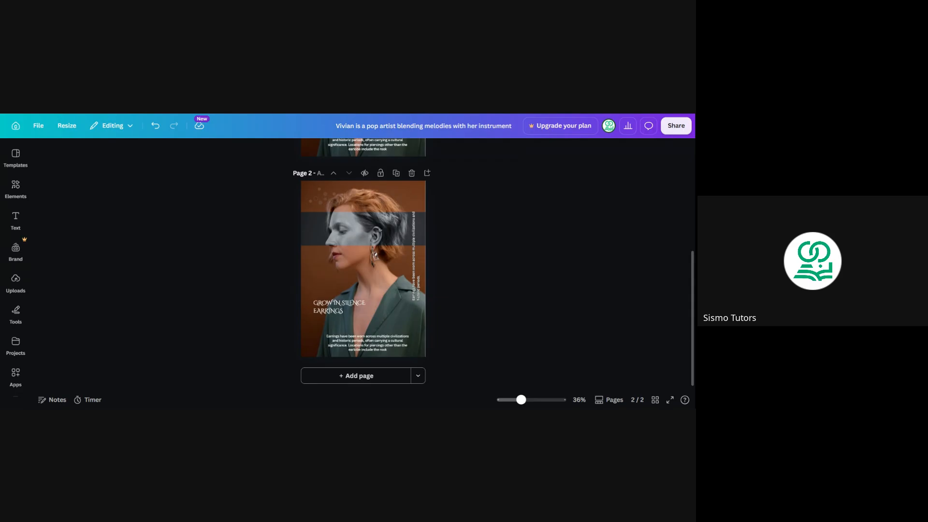
click(390, 229)
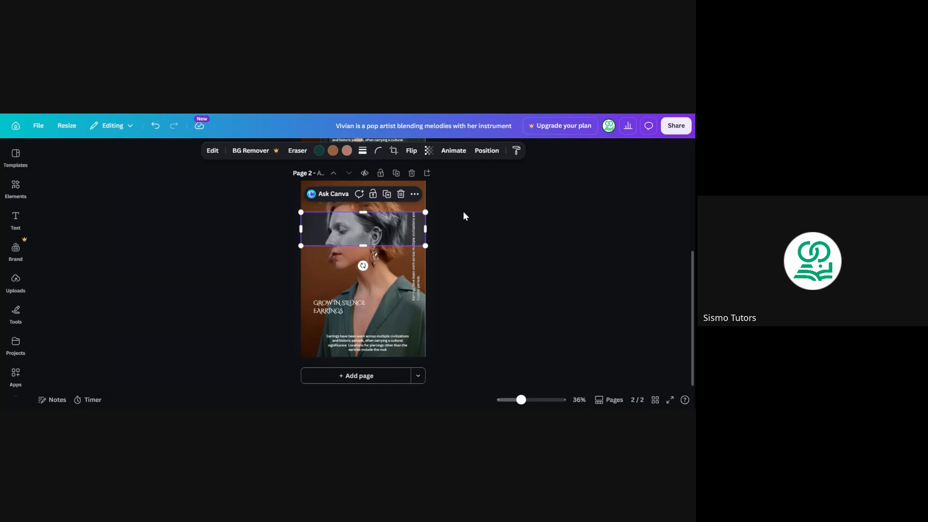
click(447, 213)
Extend the upper edge of the Noir face band slightly higher over the hair.
click(376, 231)
drag(361, 213, 362, 207)
click(450, 216)
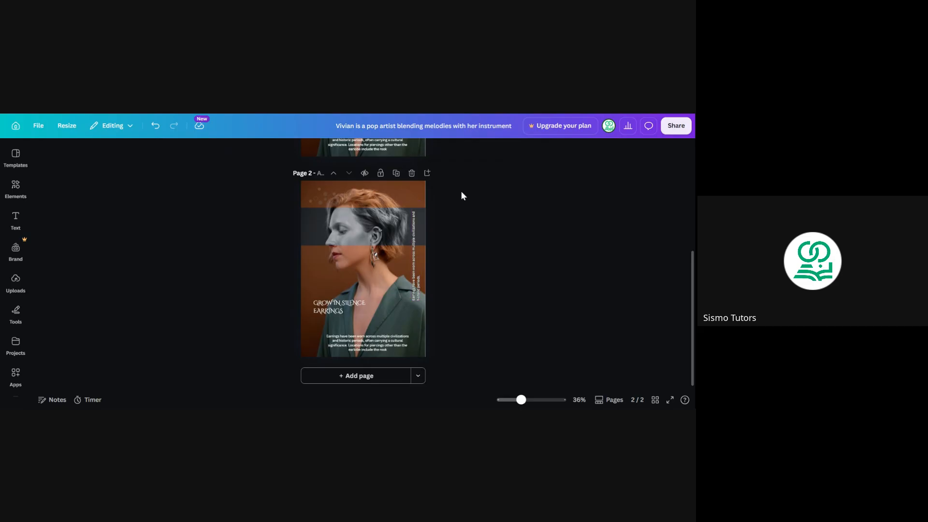
Extend the lower edge of page 2's Noir face band below the chin and lower its upper edge to just above the eyes.
scroll(445, 248, up, 5)
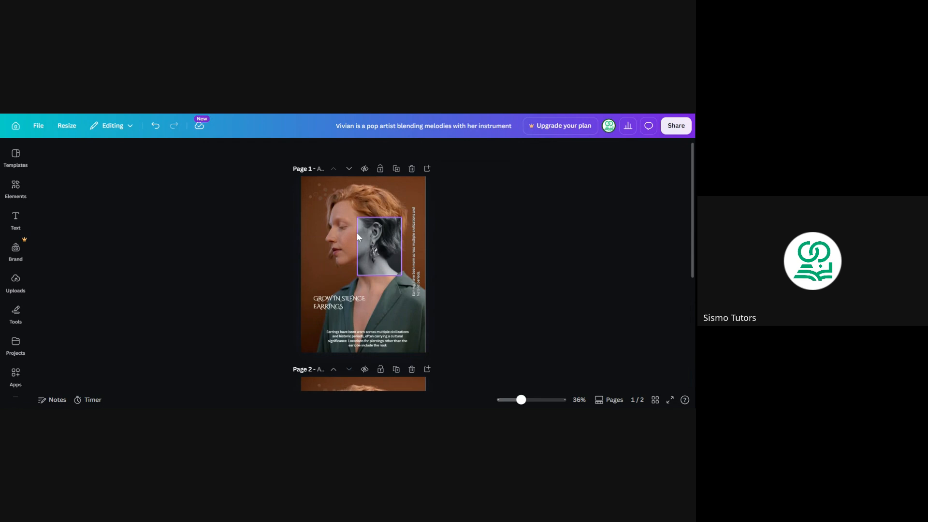
scroll(446, 266, down, 5)
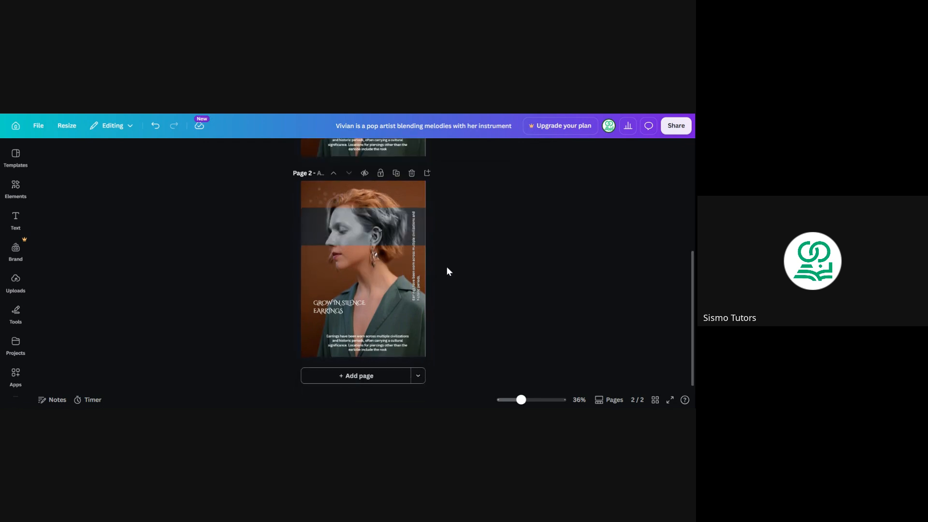
click(371, 223)
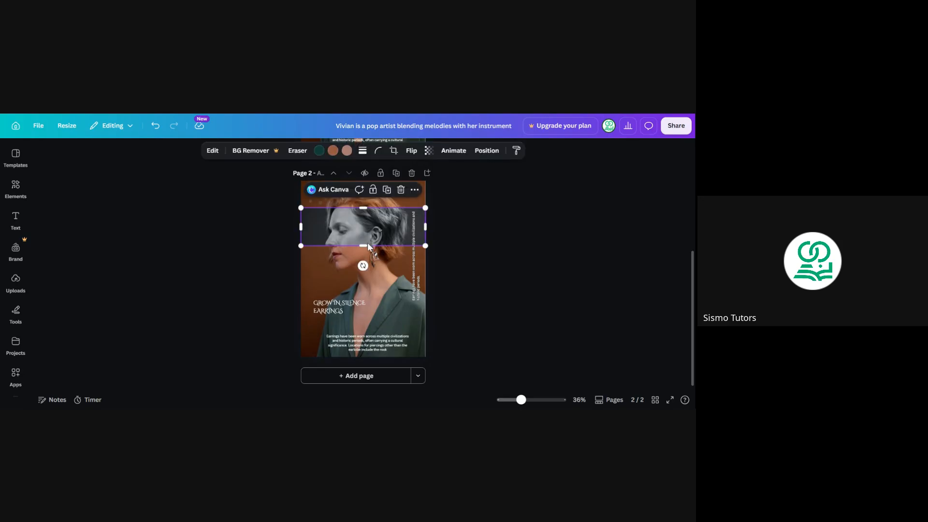
drag(364, 245, 363, 266)
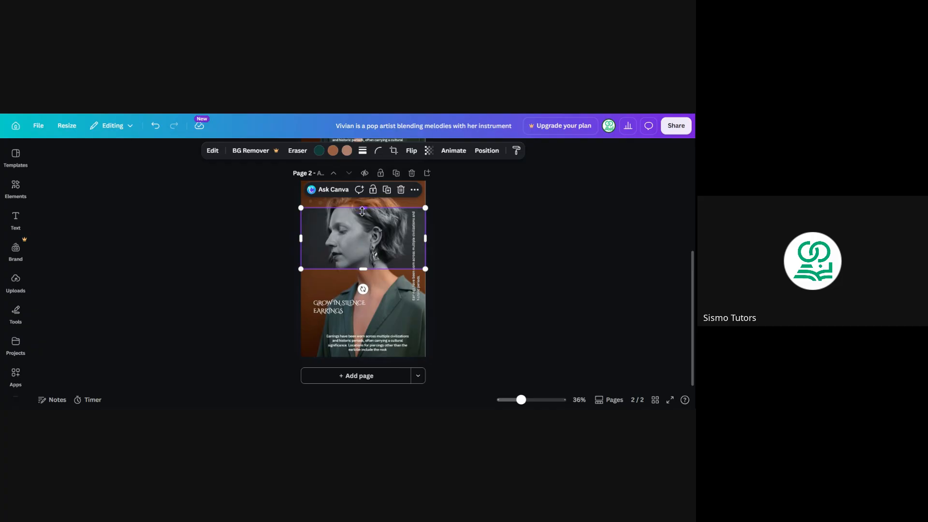
mouse_move(362, 207)
mouse_down()
mouse_move(367, 240)
mouse_move(368, 220)
mouse_up()
click(475, 243)
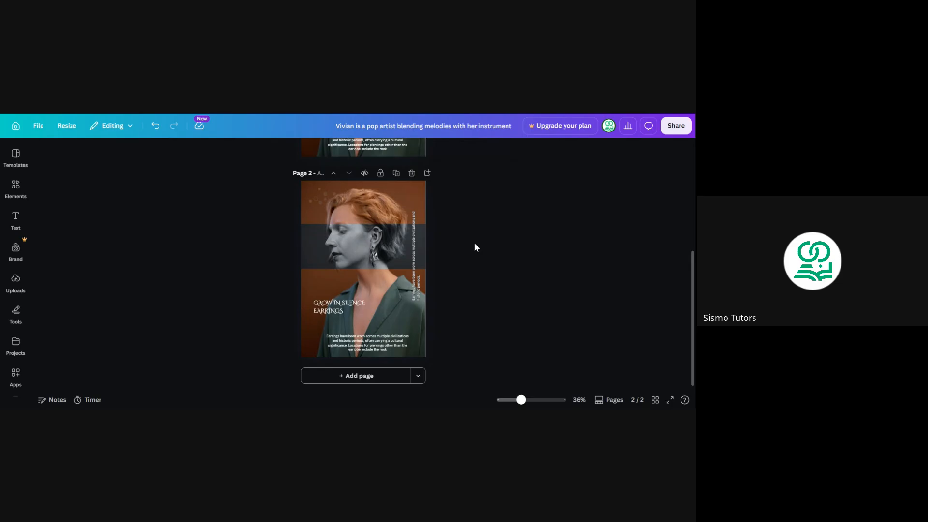
Compare the framed Noir crop on page 1 with the Noir face band on page 2.
scroll(406, 195, up, 4)
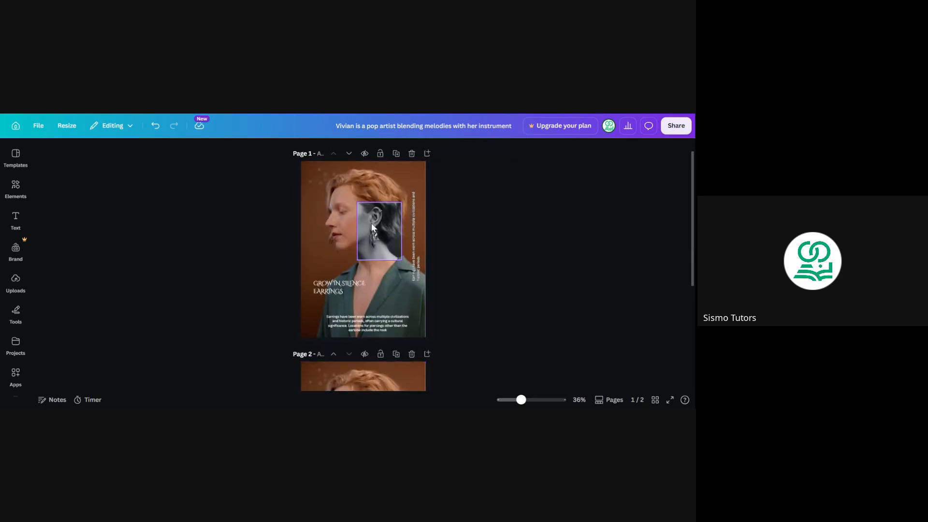
scroll(455, 274, down, 4)
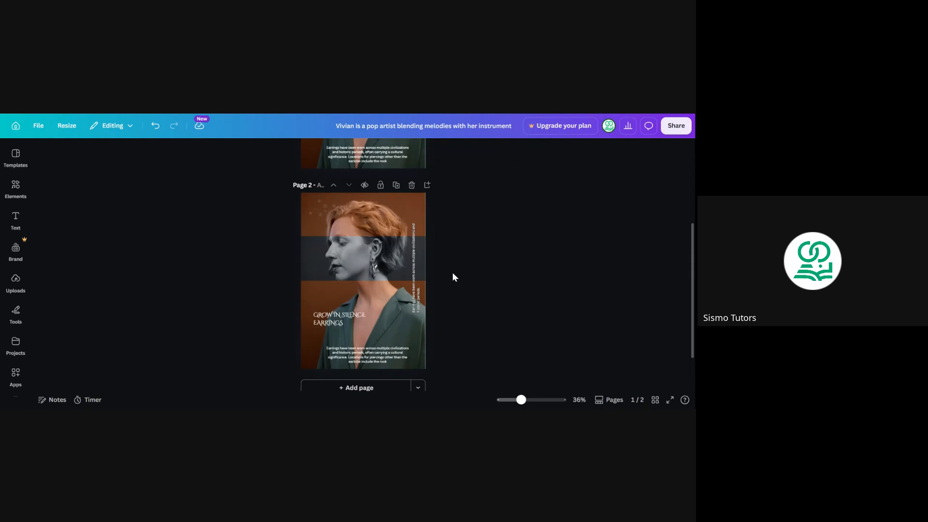
scroll(453, 274, down, 1)
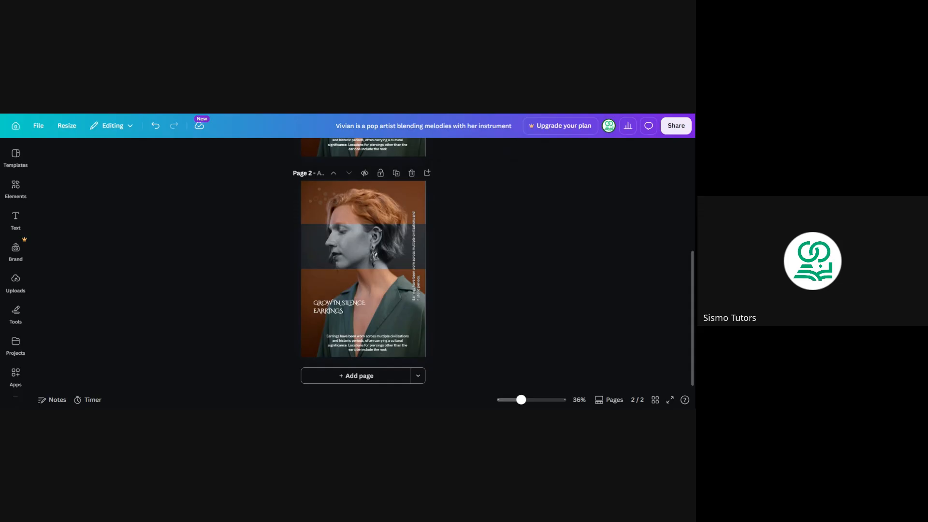
click(387, 301)
click(453, 238)
scroll(351, 260, up, 5)
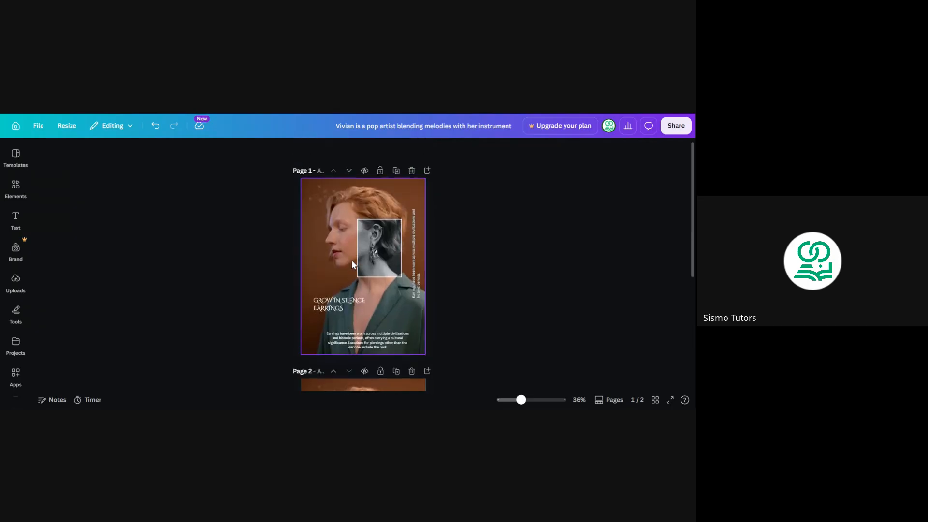
scroll(352, 261, down, 5)
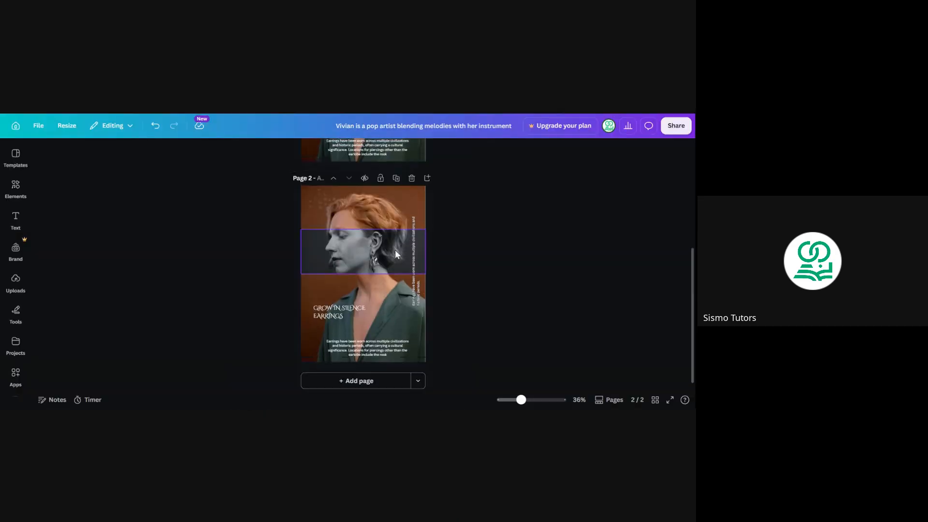
scroll(396, 249, up, 2)
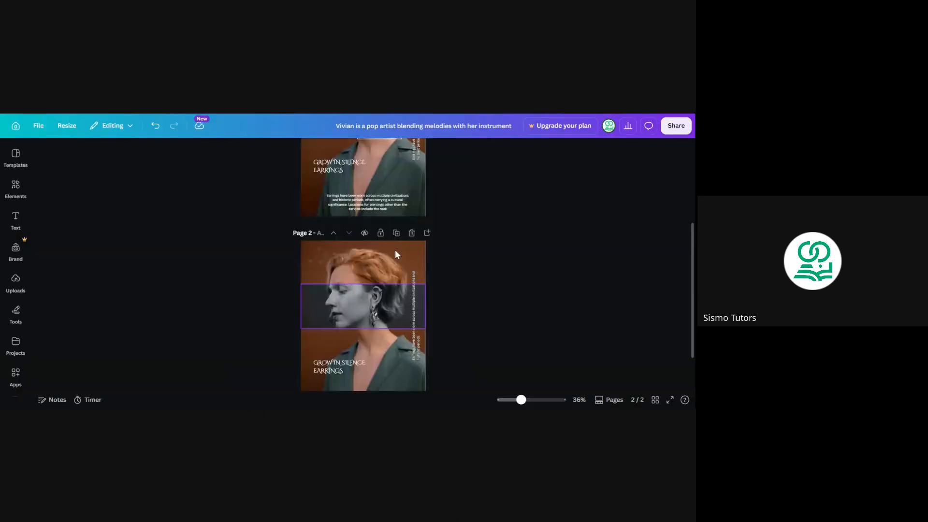
scroll(395, 250, up, 4)
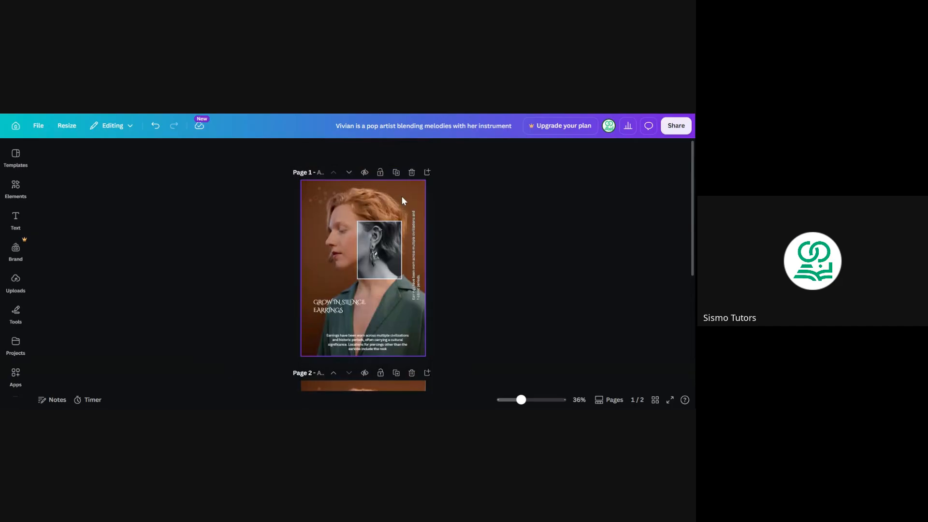
Open the full filter collection for page 1's background photo and browse to the Colour Pop filters.
click(402, 199)
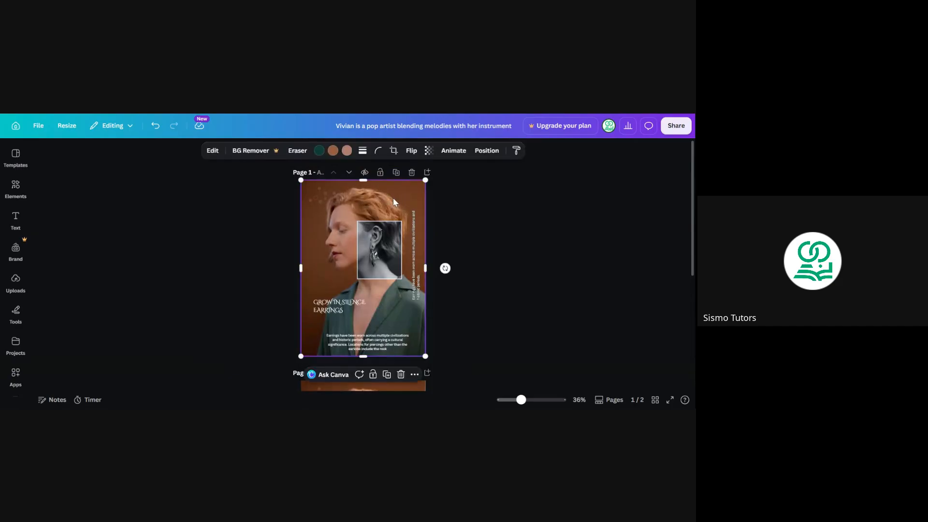
click(211, 150)
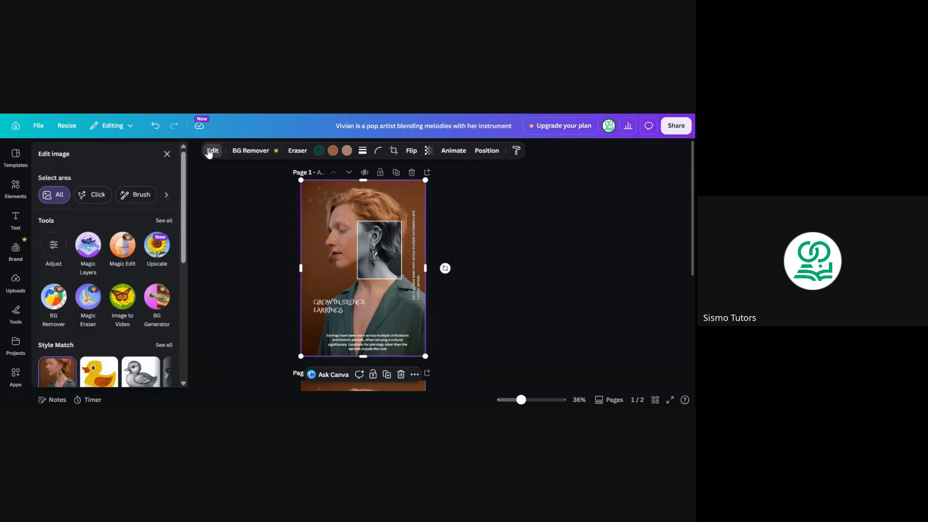
scroll(121, 297, down, 5)
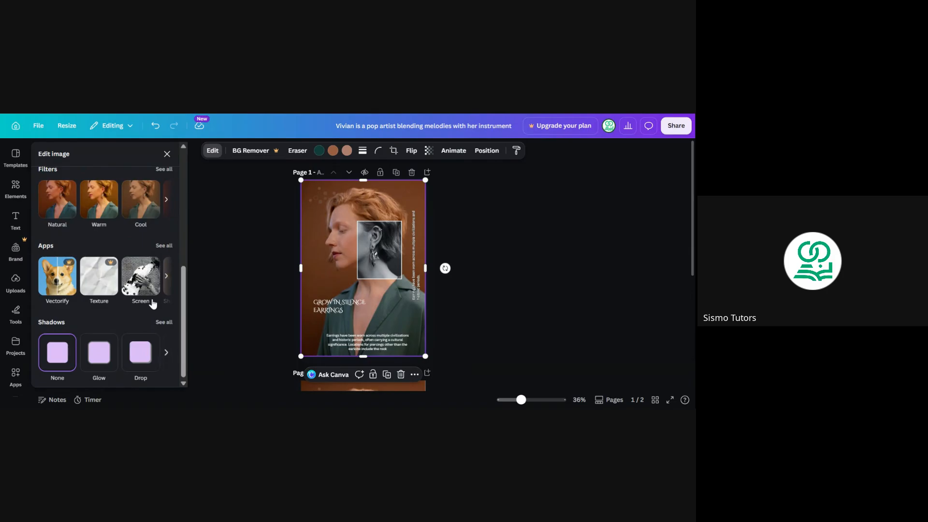
scroll(141, 258, up, 5)
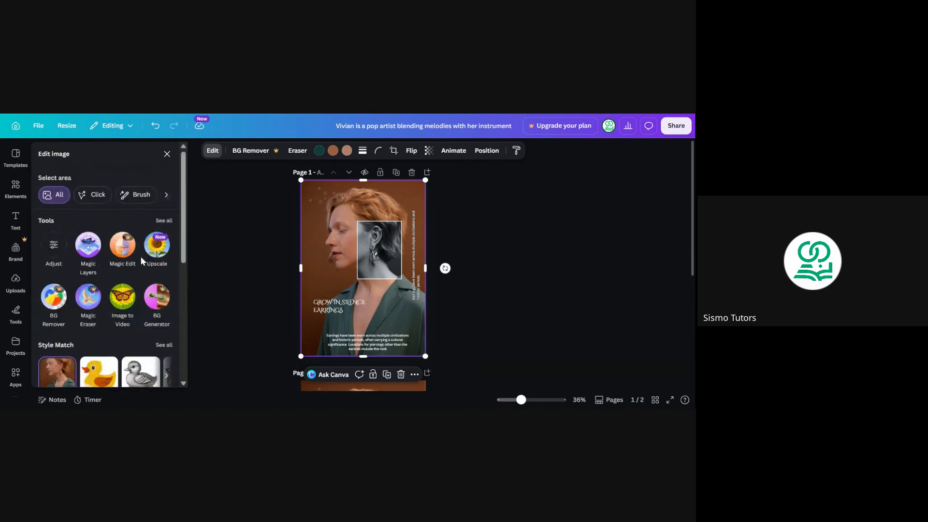
scroll(131, 285, down, 4)
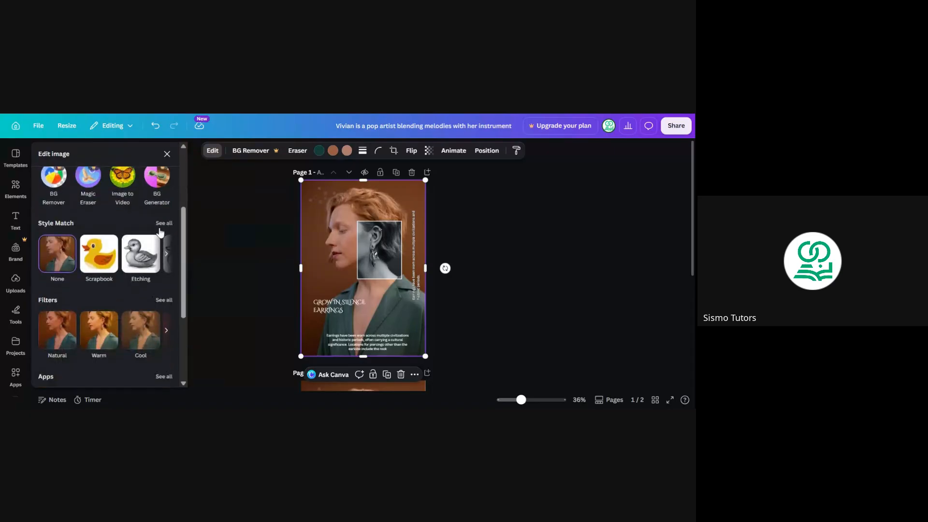
scroll(138, 288, down, 2)
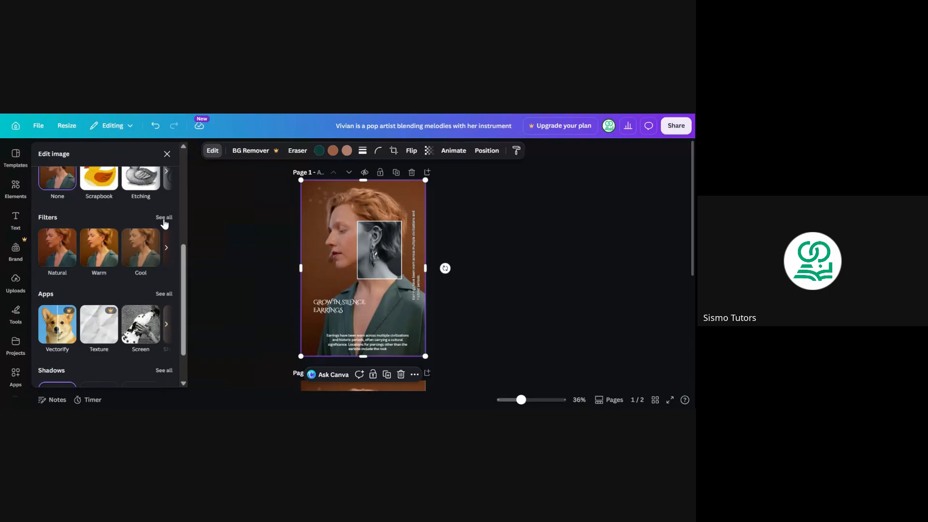
click(164, 218)
scroll(123, 292, down, 5)
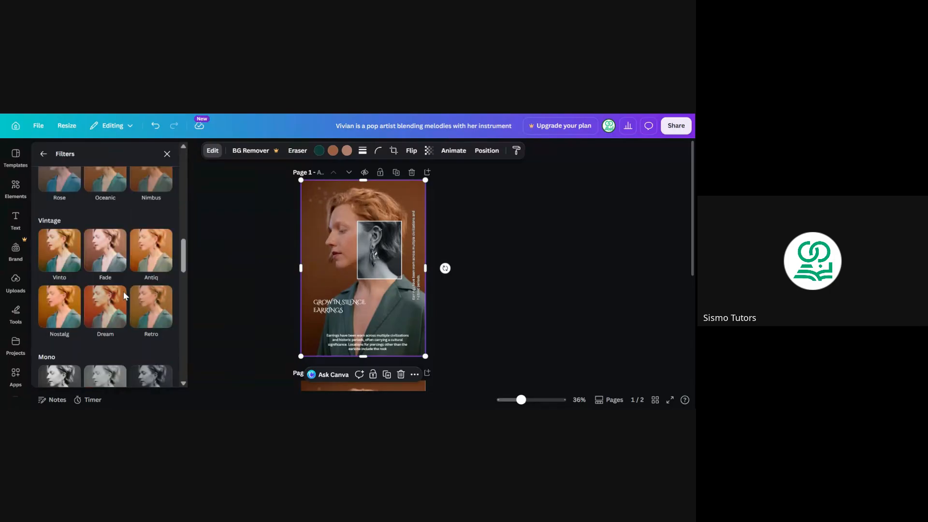
scroll(123, 291, down, 6)
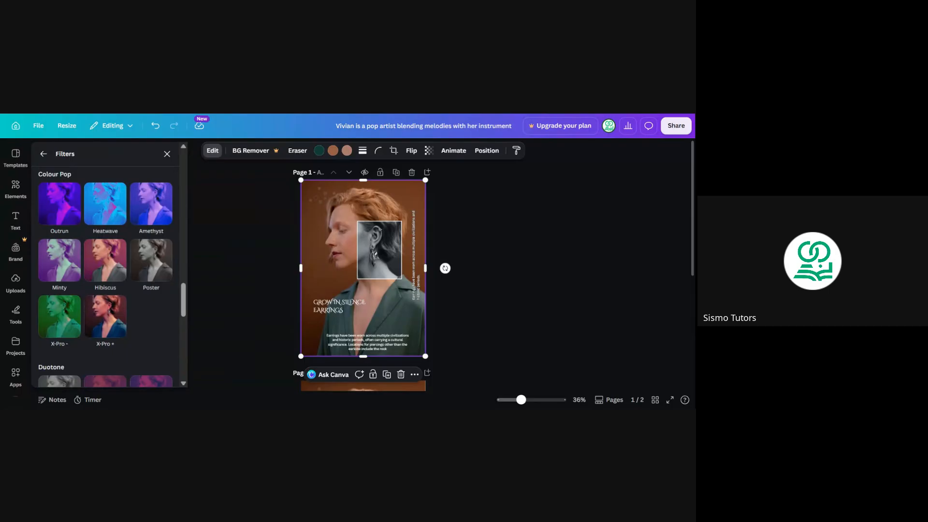
Try the Outrun, Heatwave, Amethyst, Hibiscus, Poster, Vinto and Arctic filters on page 1's background photo.
click(70, 207)
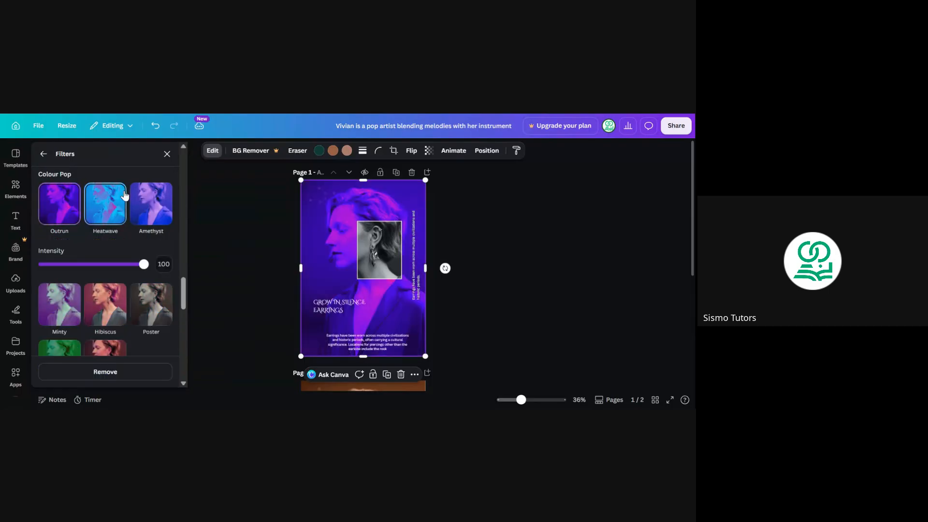
click(116, 205)
click(145, 212)
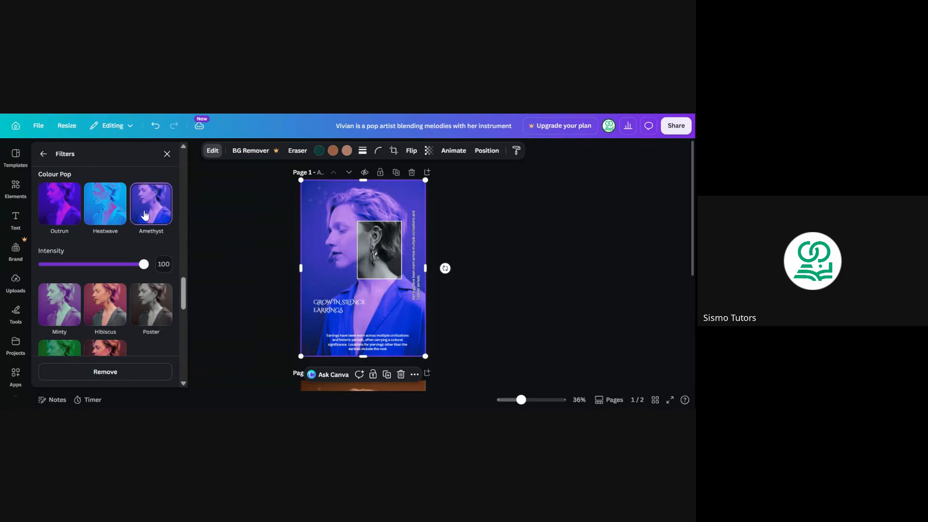
click(112, 302)
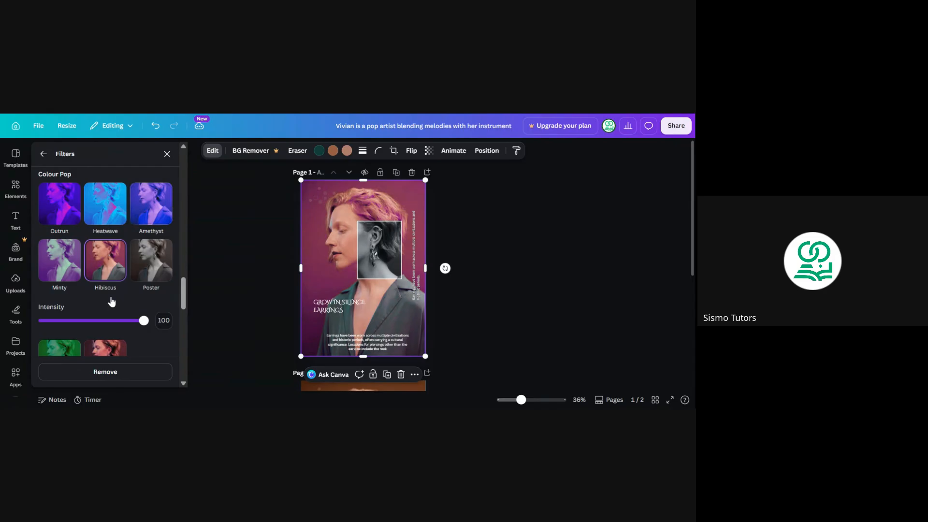
click(156, 271)
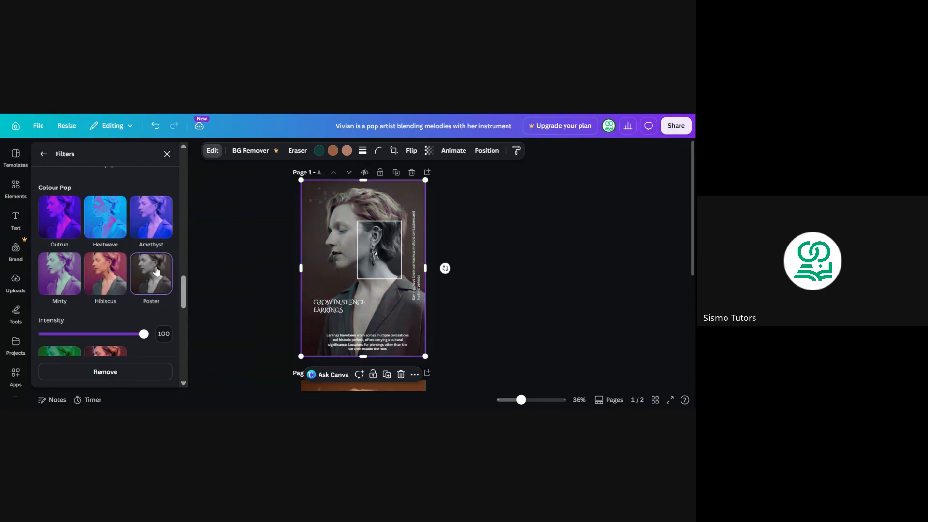
scroll(105, 261, down, 5)
click(57, 209)
scroll(59, 211, up, 6)
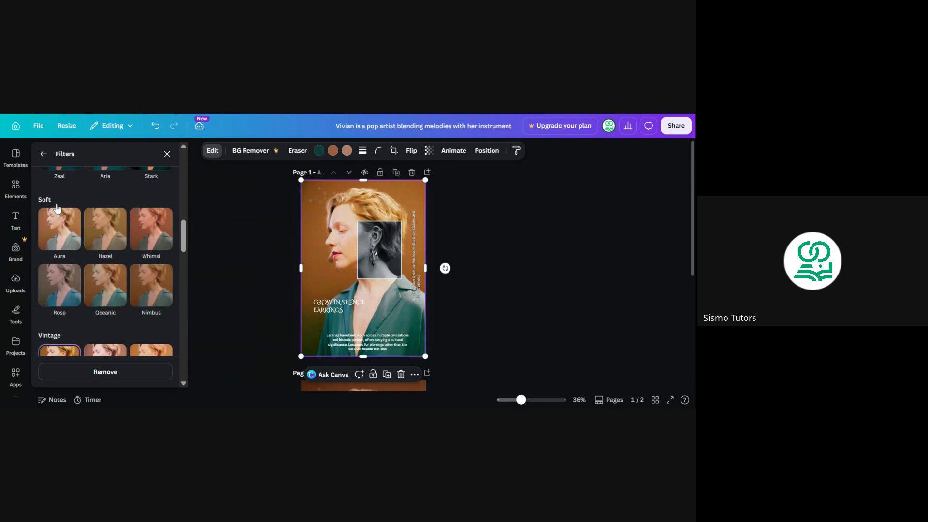
click(61, 215)
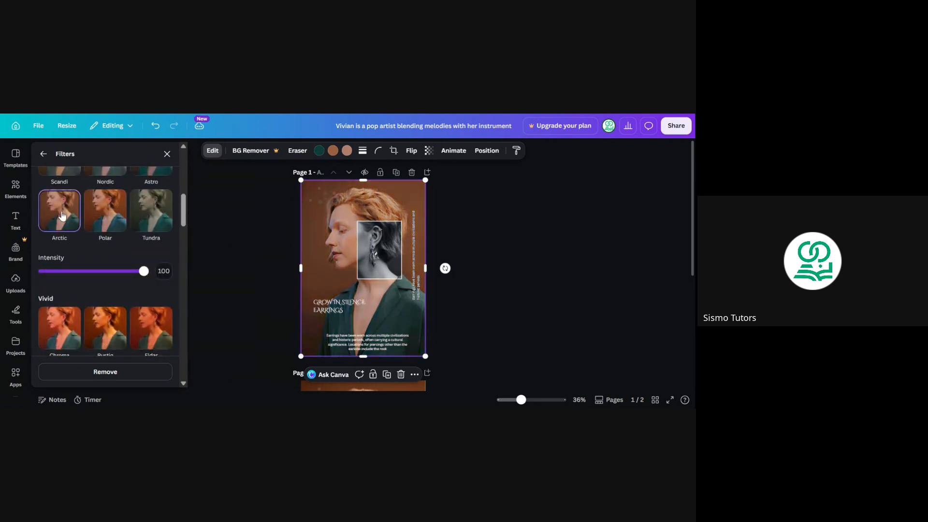
Apply the Fresco filter to page 1's background photo and return to the image editing options.
scroll(62, 215, up, 4)
click(62, 215)
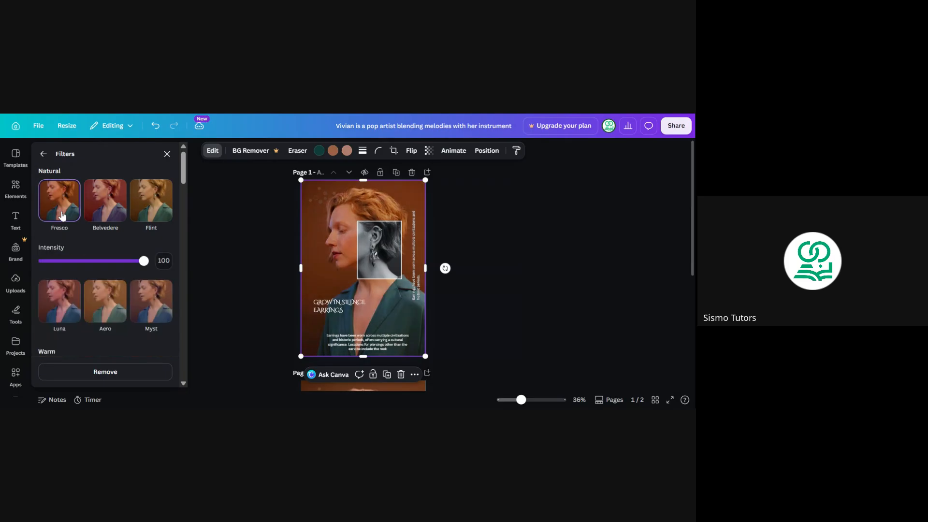
click(44, 154)
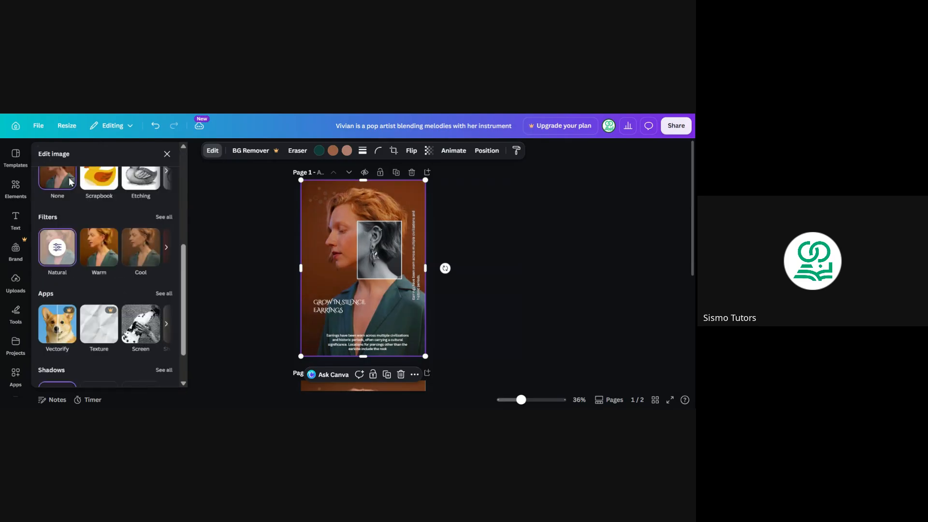
Browse the recommended image editing apps available for page 1's background photo.
scroll(129, 321, down, 1)
click(164, 260)
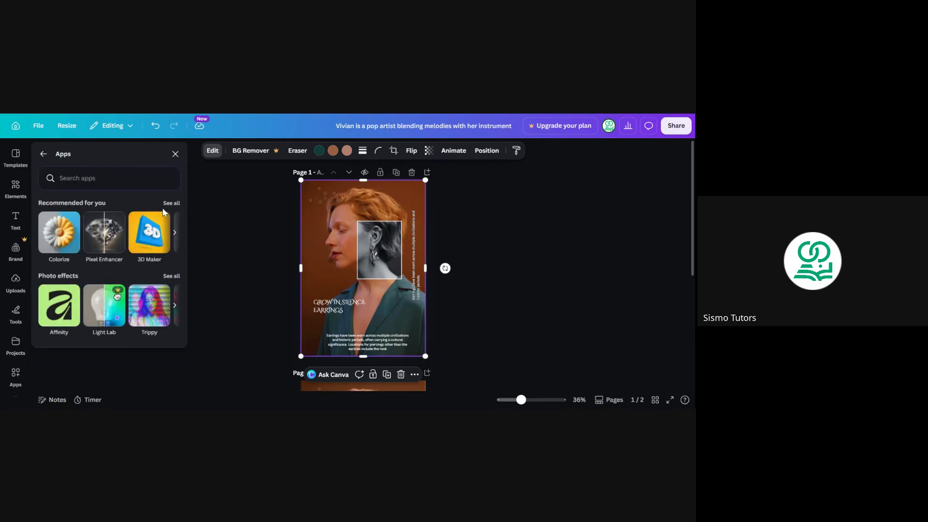
click(175, 234)
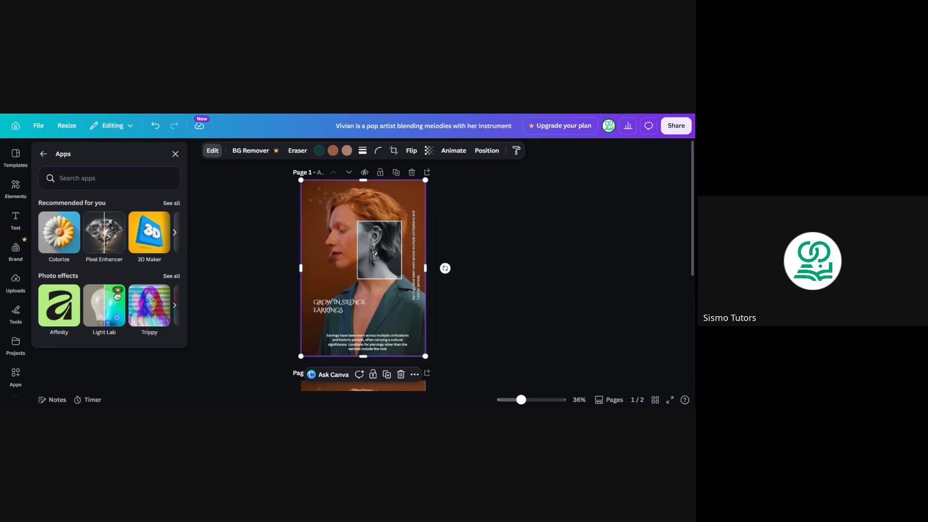
click(175, 234)
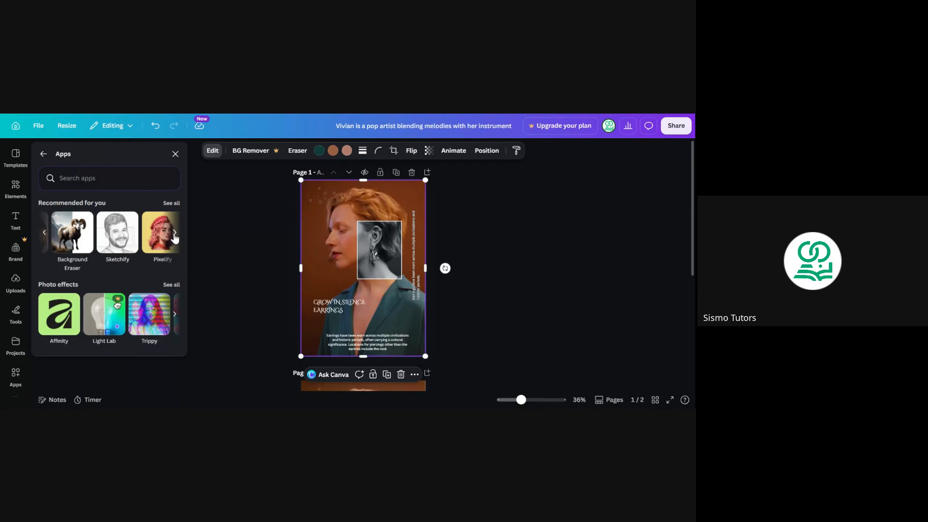
click(43, 154)
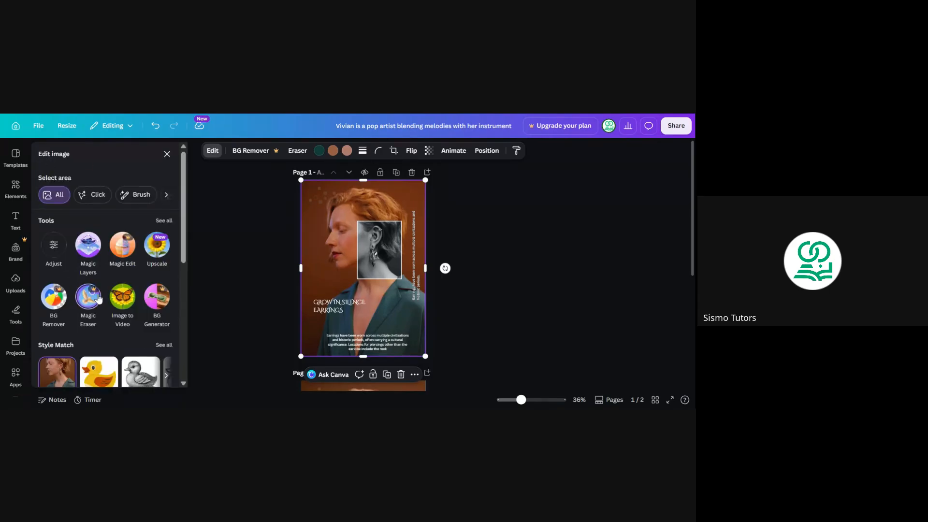
Try the Glow shadow on page 1's background photo, remove it and leave the image editing options.
scroll(98, 298, down, 1)
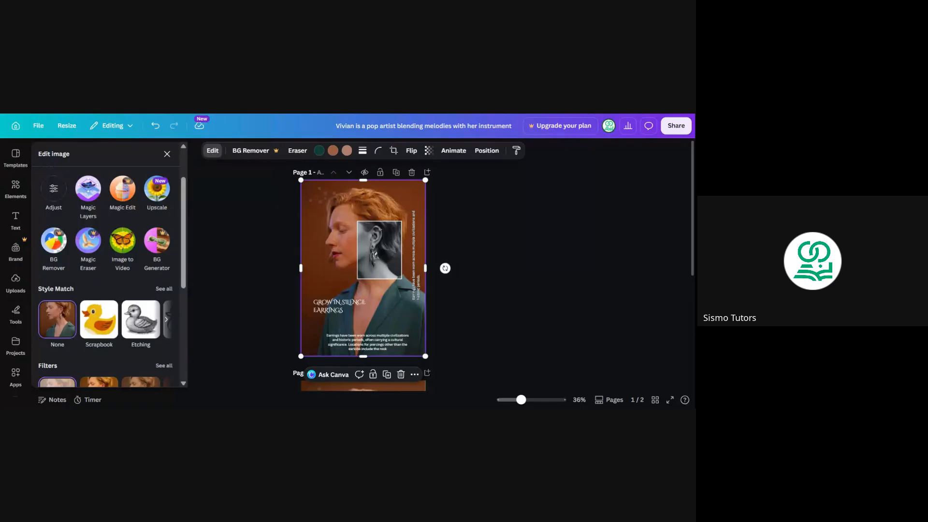
scroll(99, 290, down, 4)
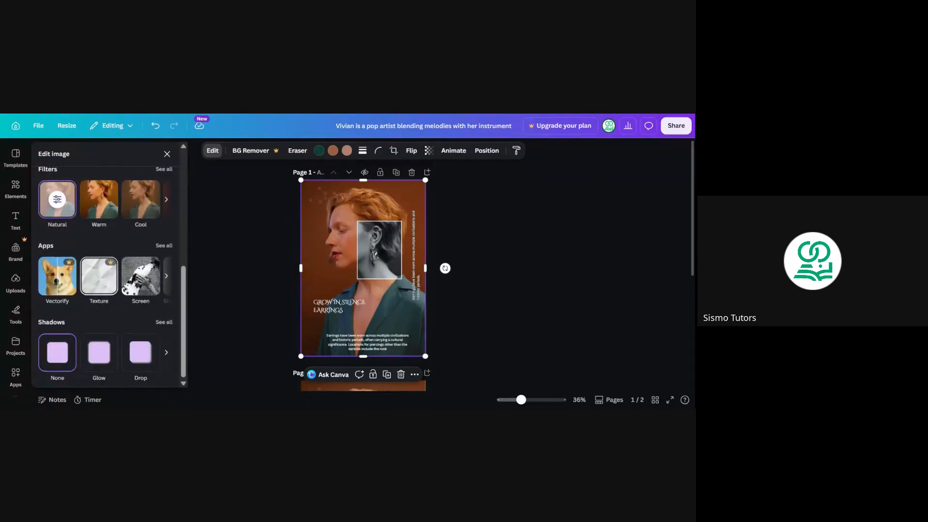
click(164, 322)
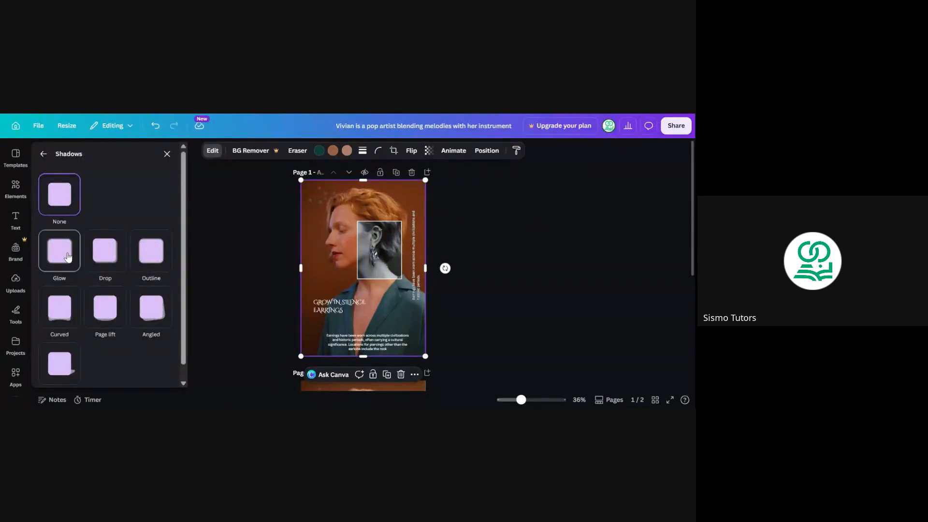
click(67, 258)
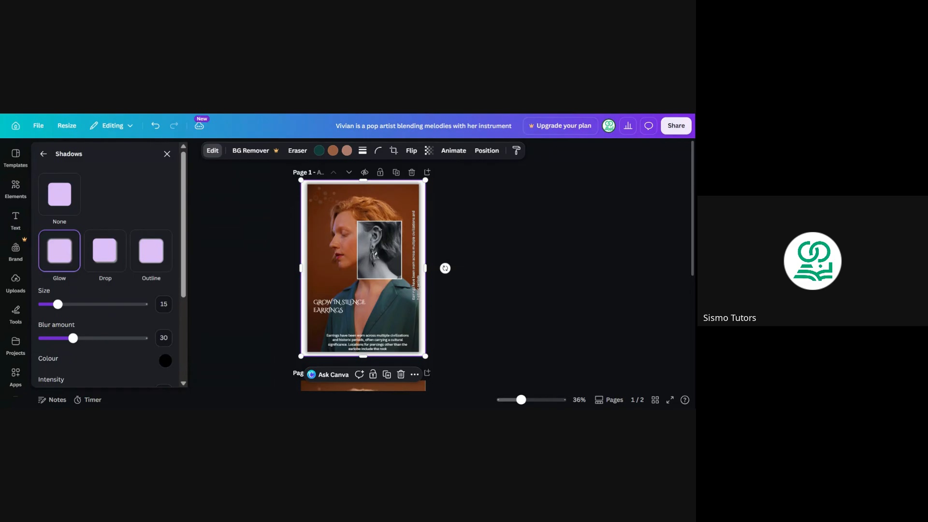
click(67, 258)
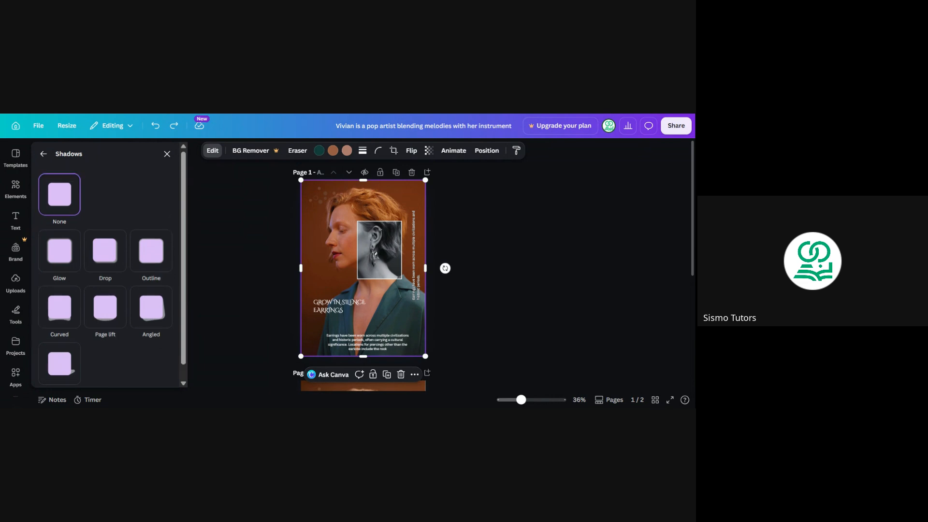
click(41, 156)
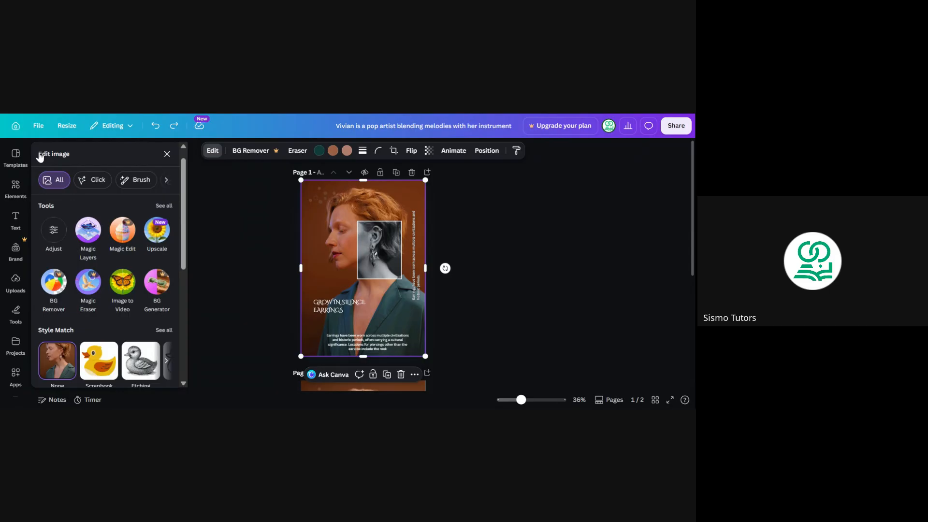
click(452, 210)
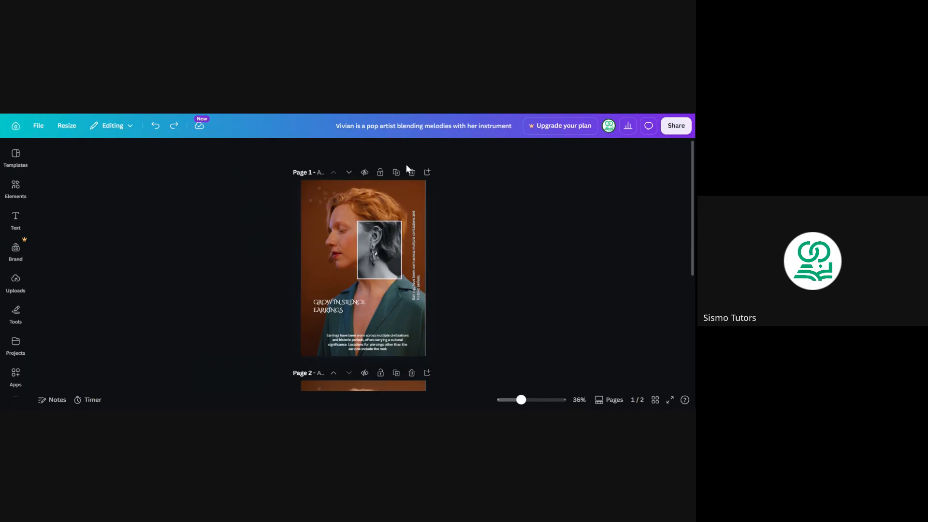
click(304, 242)
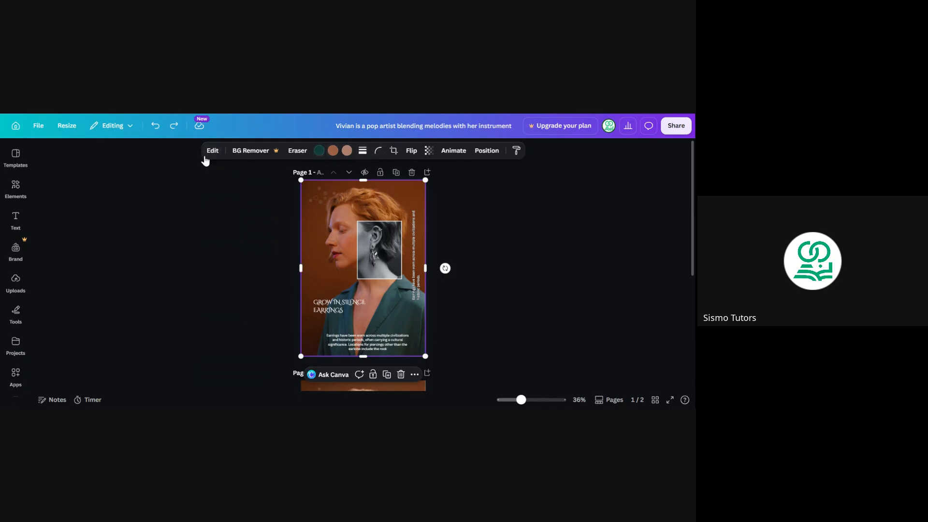
click(161, 255)
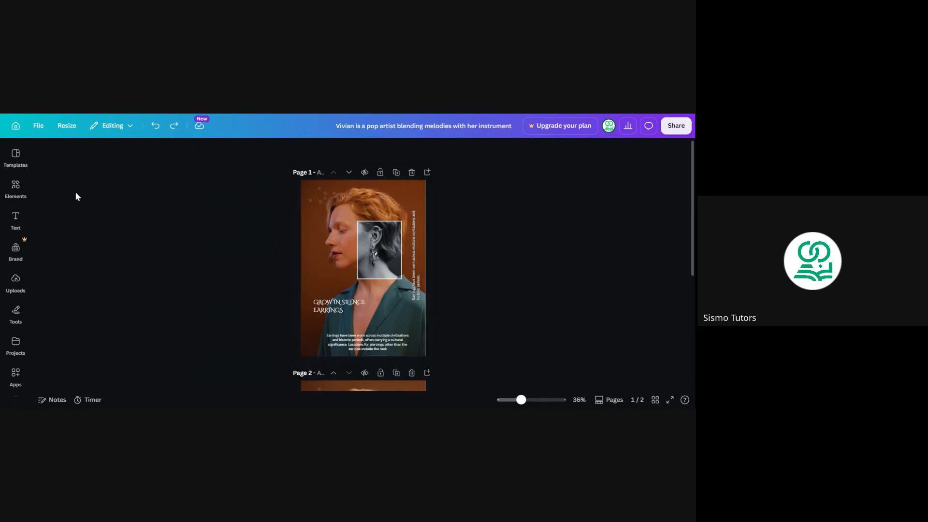
Search the elements library for "blur" across all element categories.
click(16, 190)
click(129, 155)
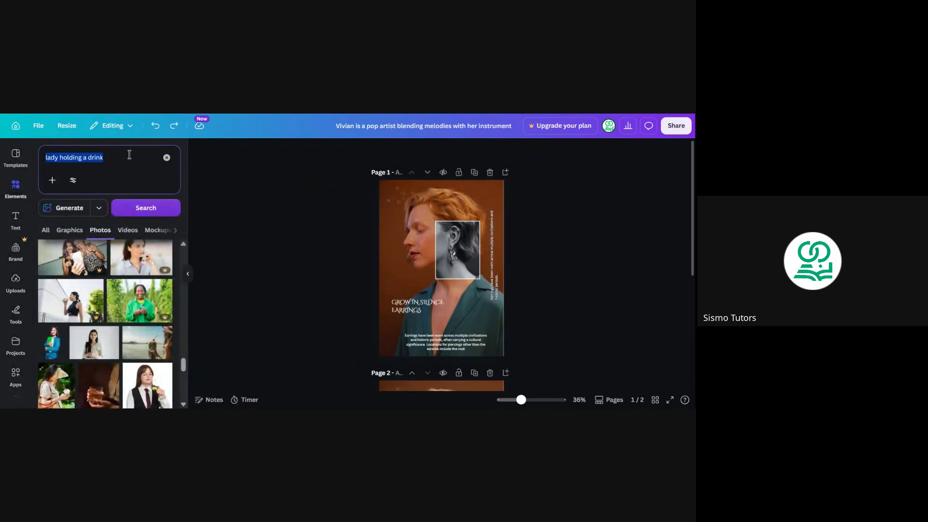
text(blur)
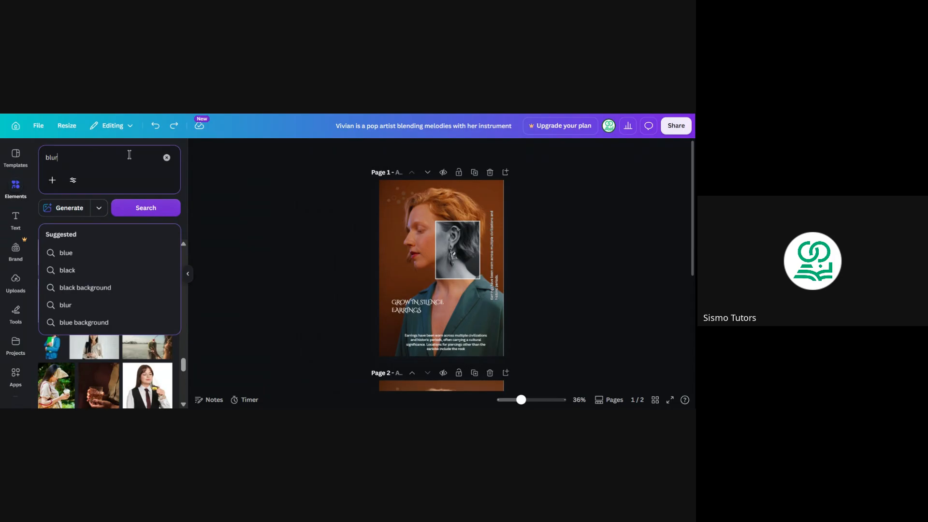
key(Return)
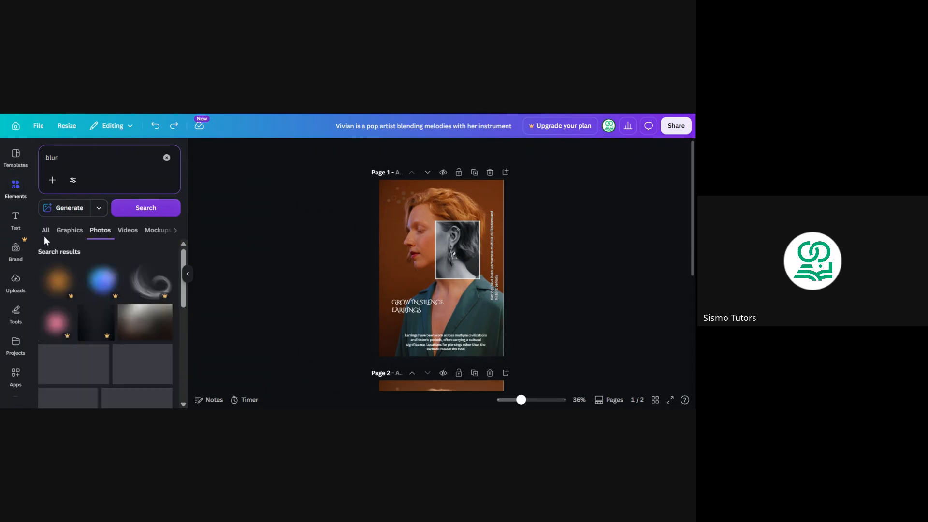
click(45, 231)
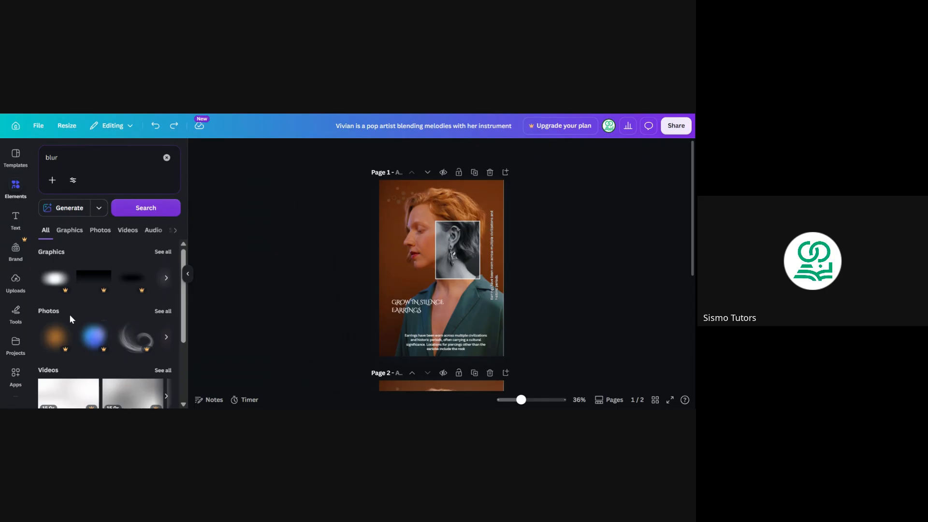
Browse the "blur" search results among the graphics and photos.
click(165, 253)
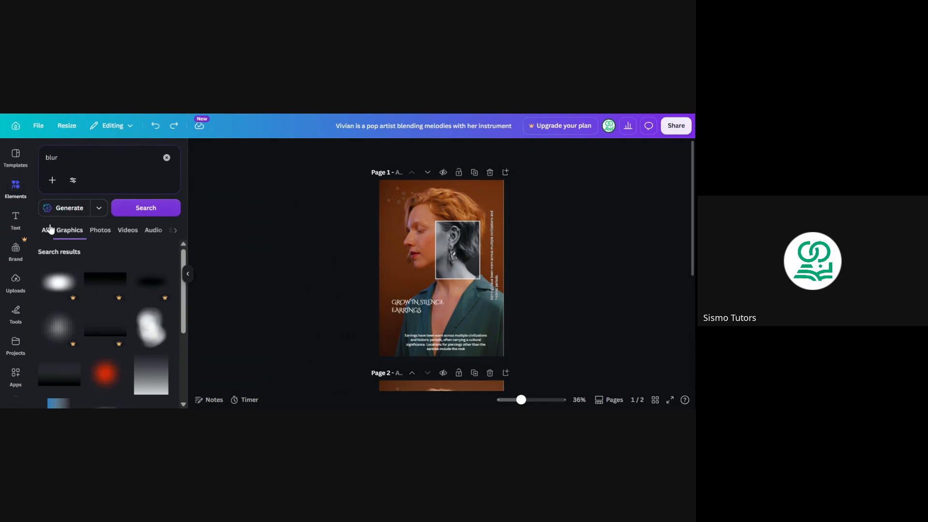
click(97, 233)
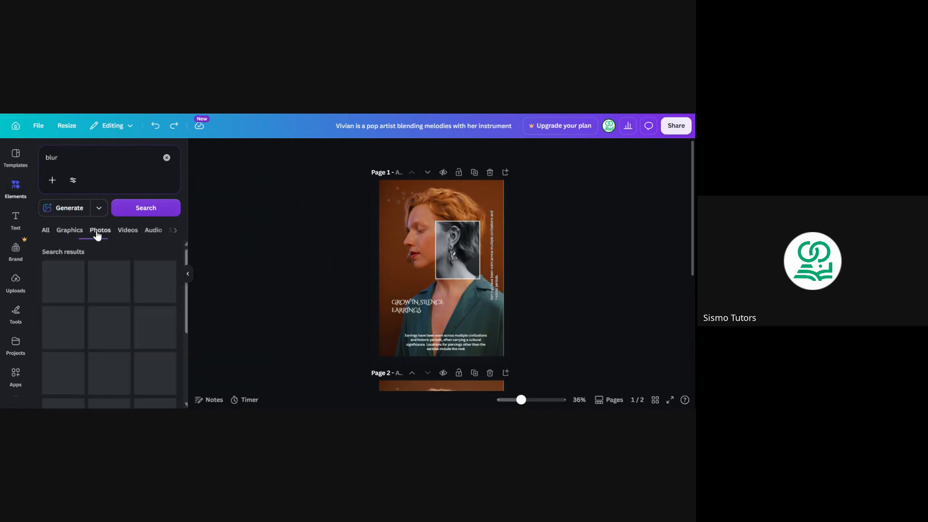
scroll(131, 375, down, 5)
scroll(131, 375, up, 4)
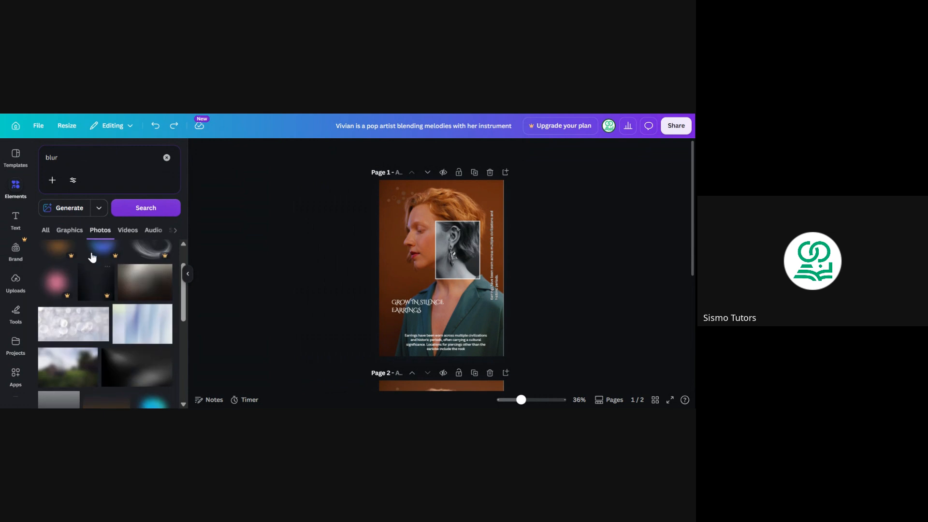
click(61, 235)
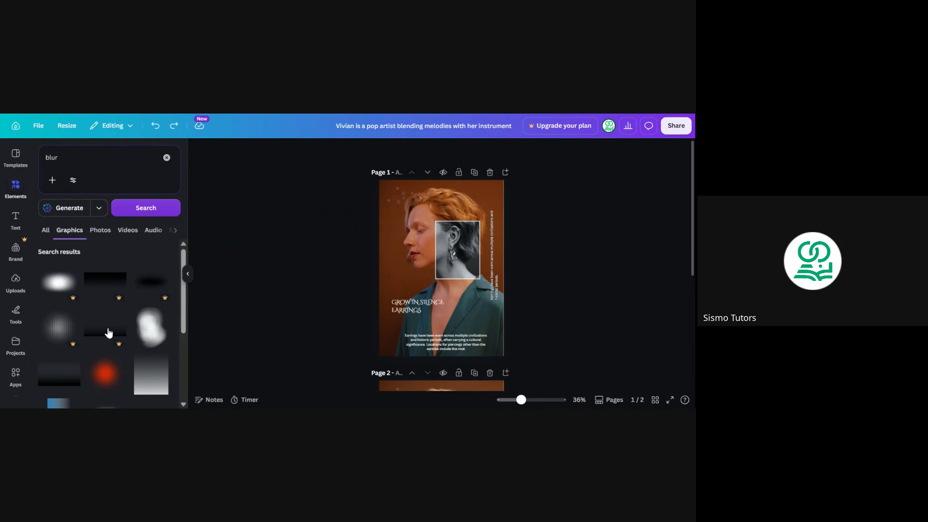
scroll(108, 338, down, 3)
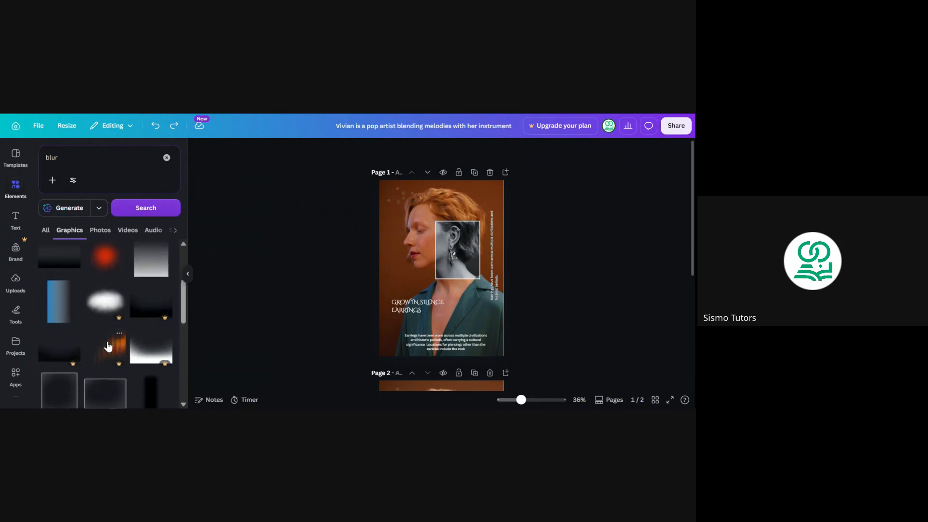
scroll(108, 346, down, 2)
scroll(107, 324, up, 3)
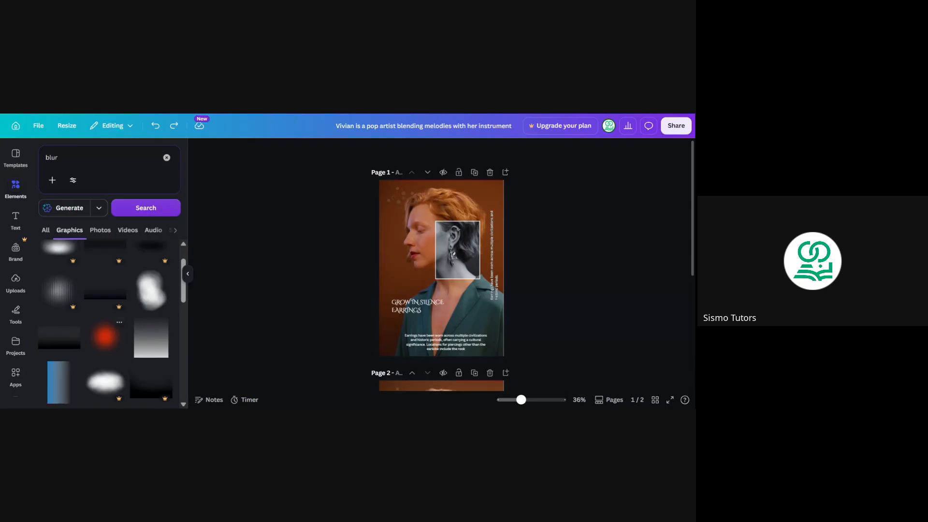
Check the "blur" results in all categories and videos, browse the blur photos at length, and close the elements library.
click(46, 231)
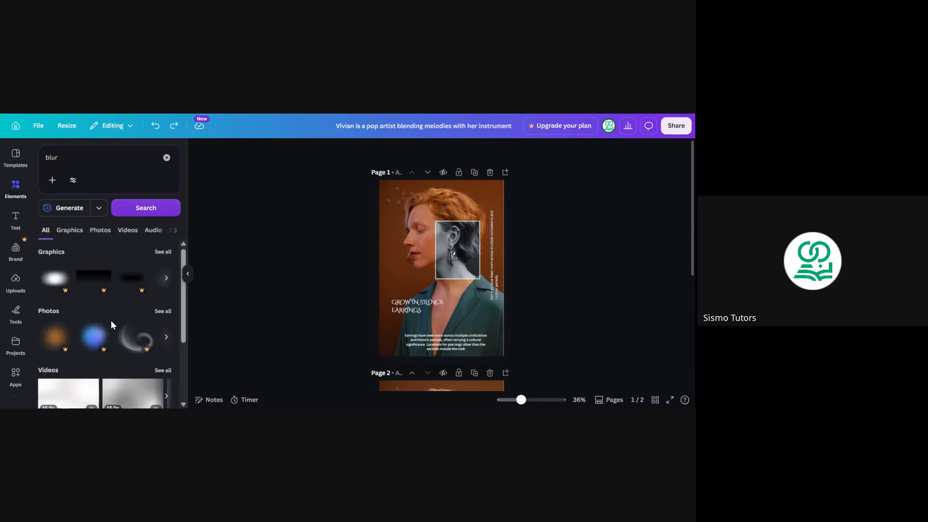
scroll(112, 328, down, 2)
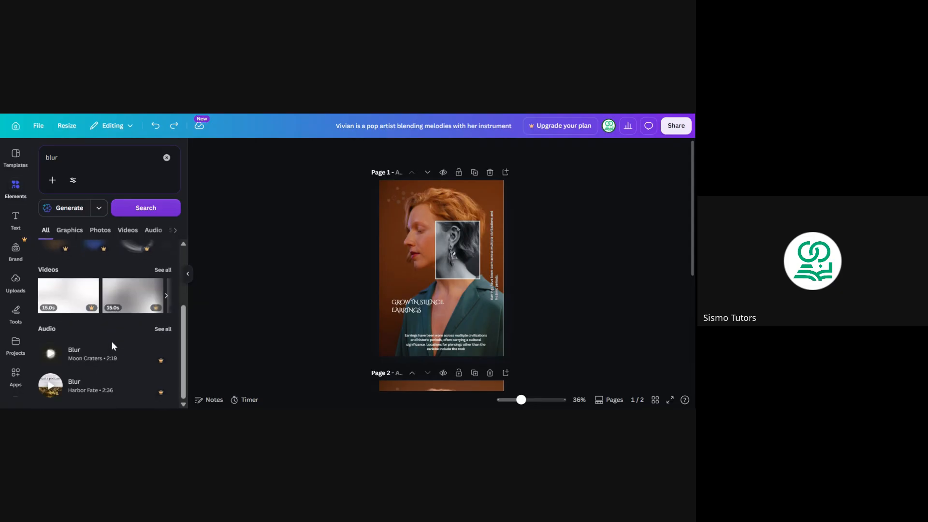
click(170, 271)
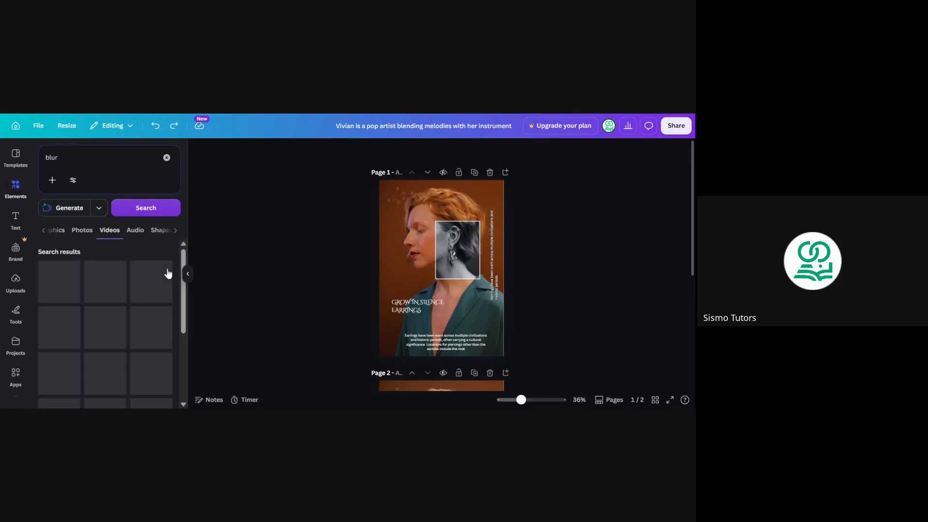
click(82, 231)
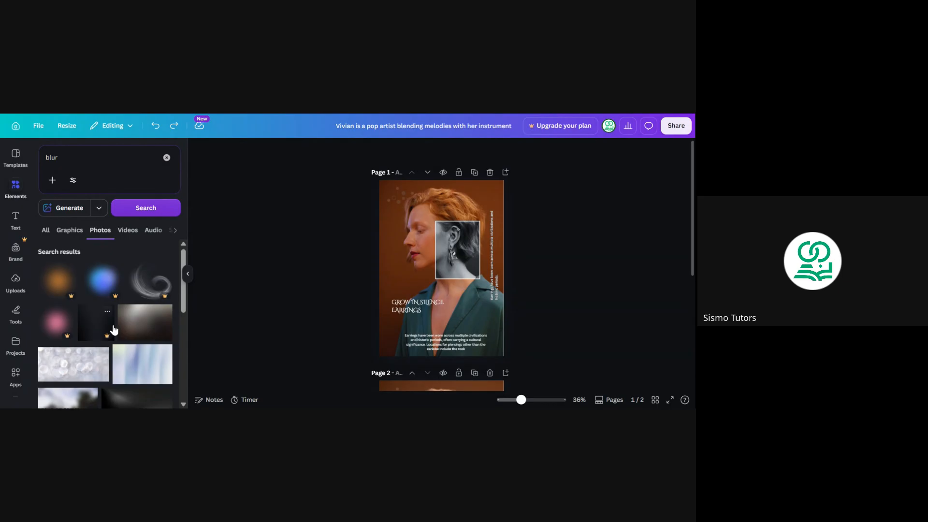
scroll(114, 329, down, 3)
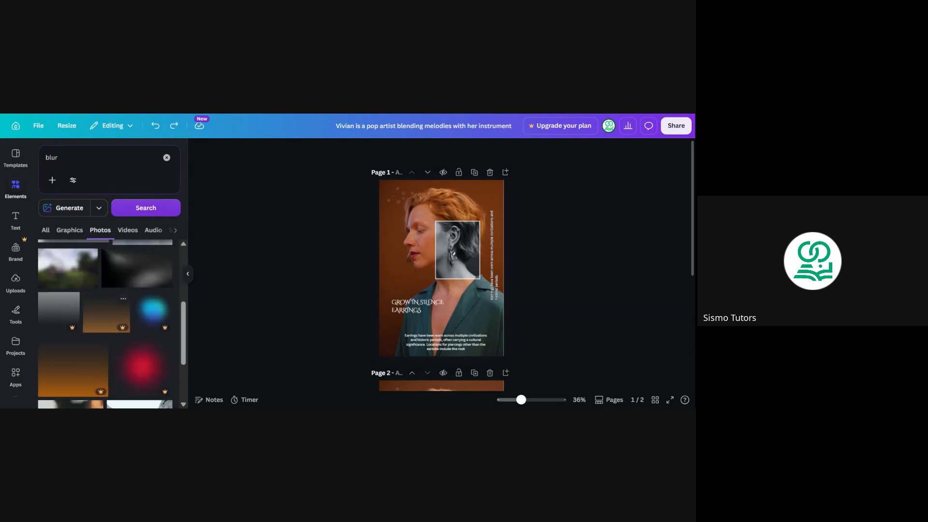
scroll(102, 351, down, 1)
scroll(102, 351, down, 2)
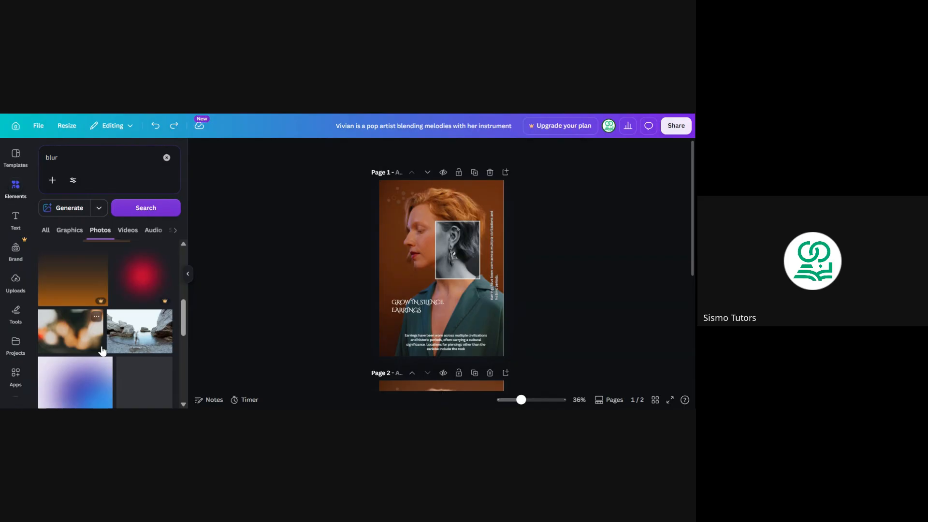
scroll(102, 351, down, 1)
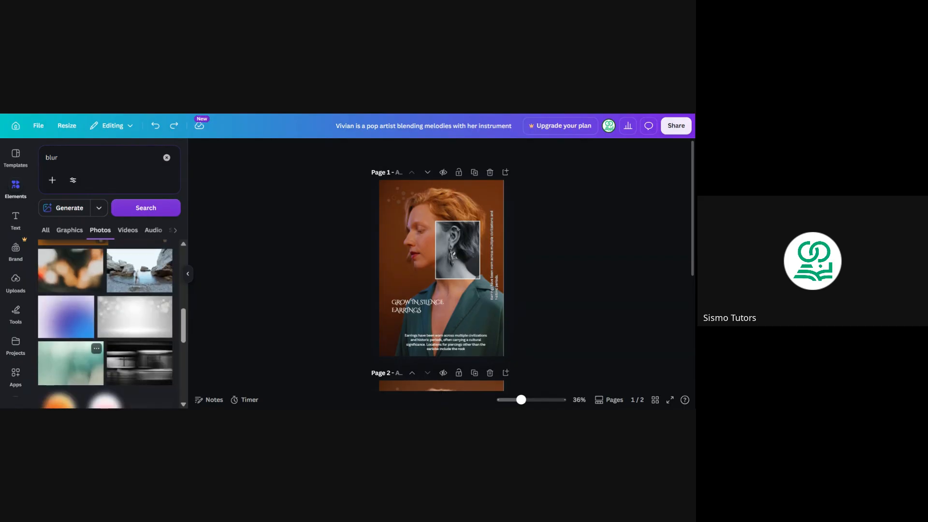
scroll(178, 312, down, 3)
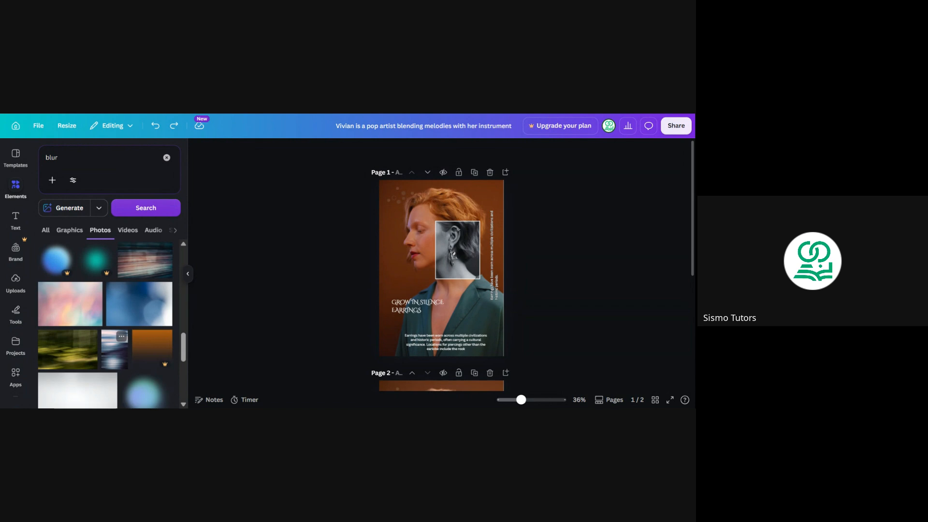
click(188, 274)
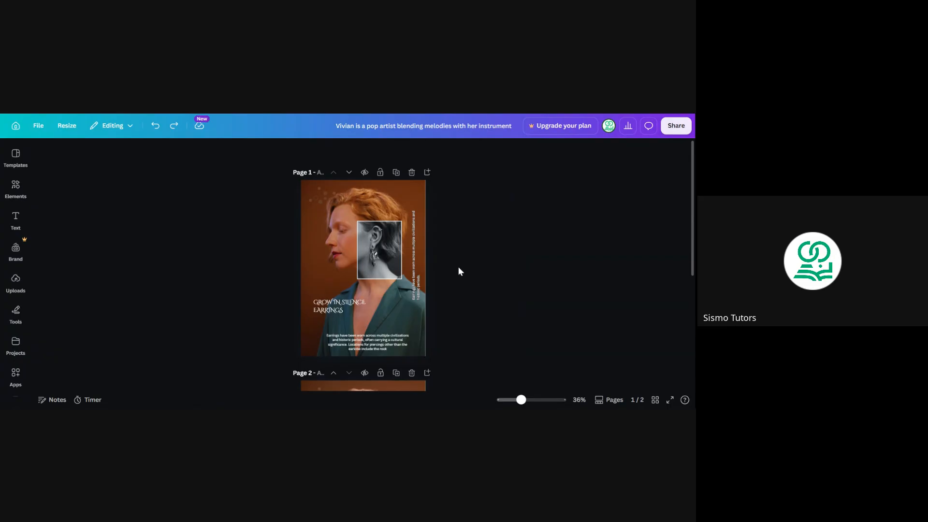
Inspect the vertical earring caption on page 1 and its text formatting options.
scroll(459, 267, down, 3)
scroll(459, 267, up, 3)
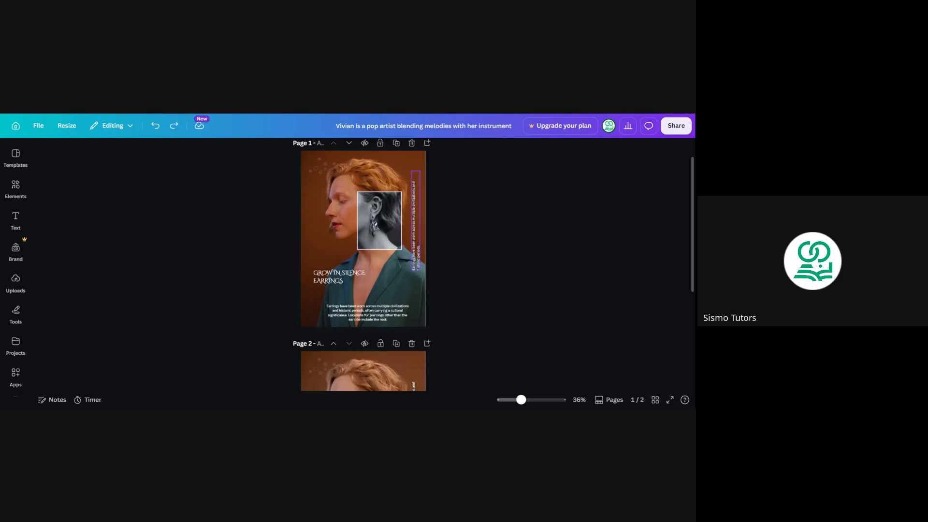
click(413, 215)
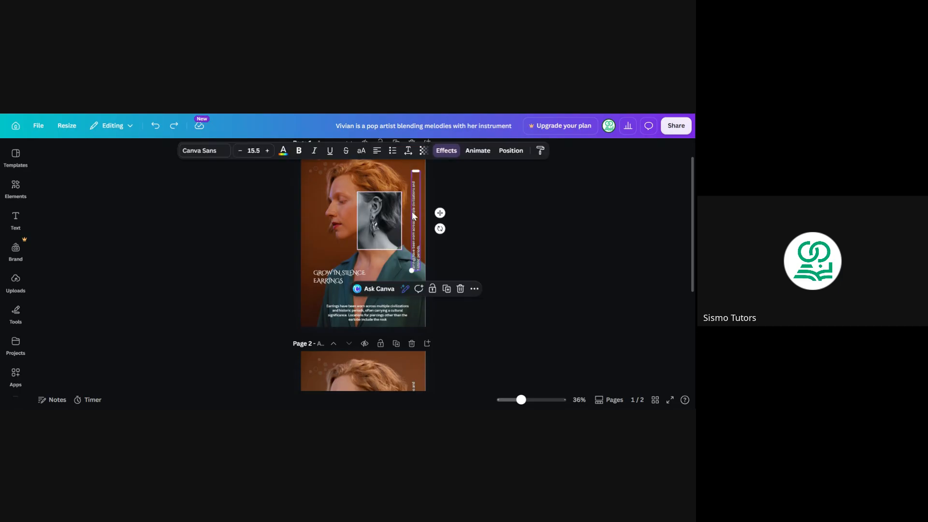
click(438, 210)
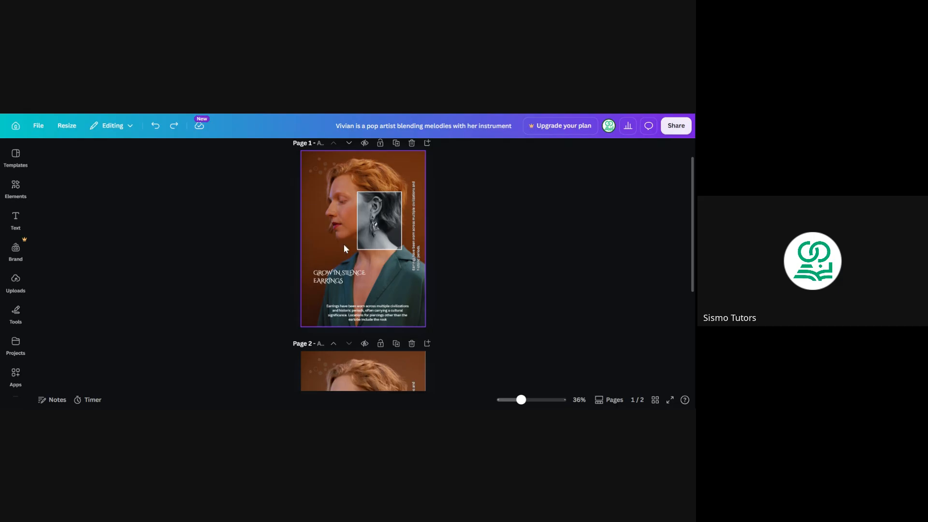
click(418, 221)
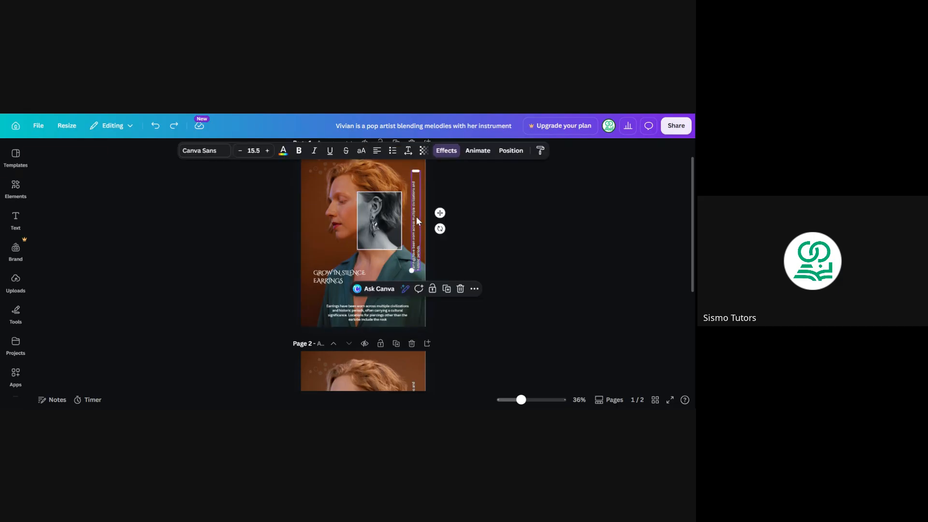
click(452, 204)
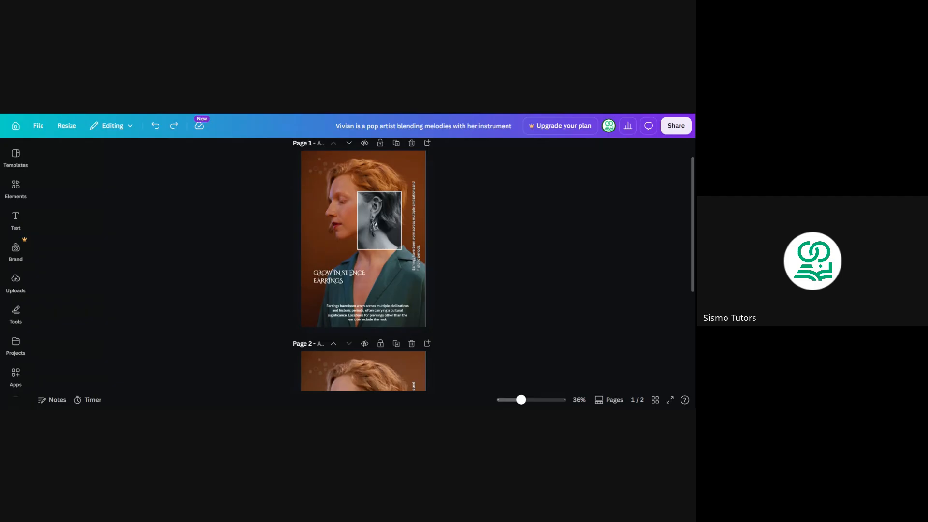
Apply the Natural filter Fresco to the full-page background portrait on page 2.
scroll(448, 227, down, 4)
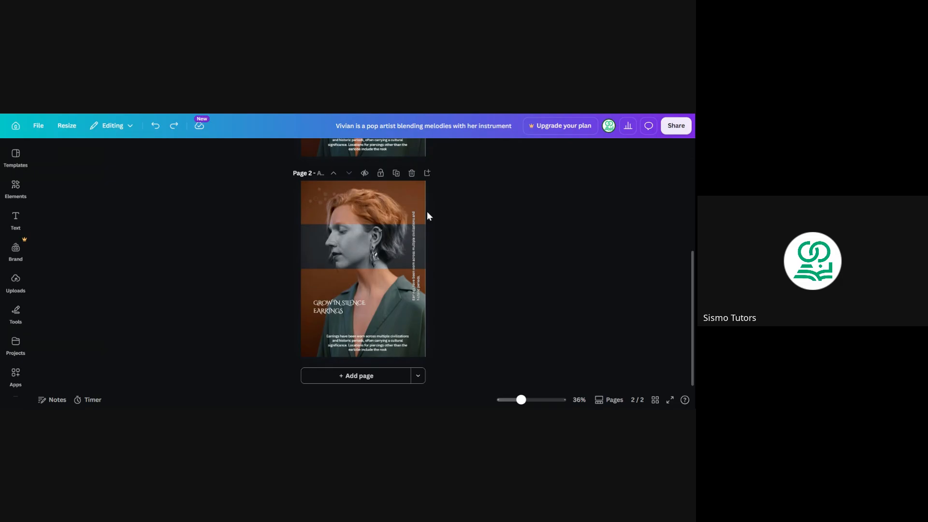
click(416, 201)
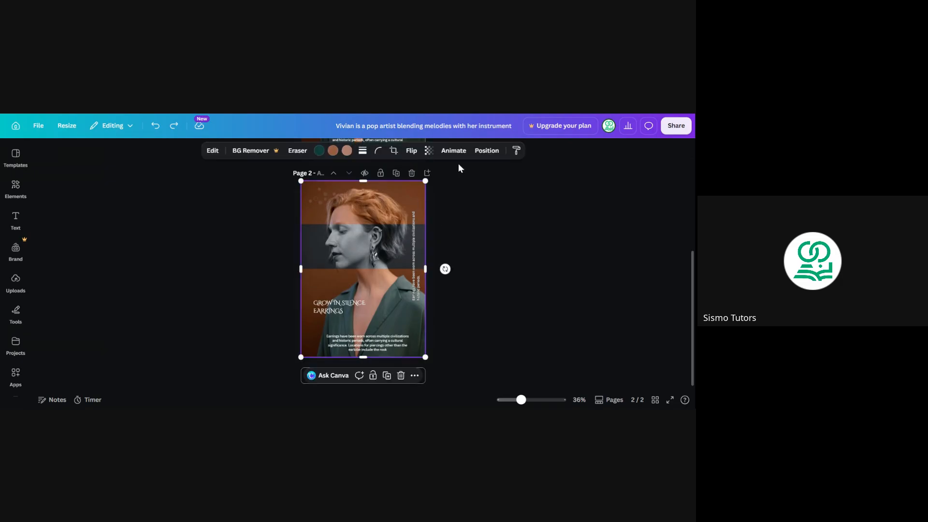
click(213, 151)
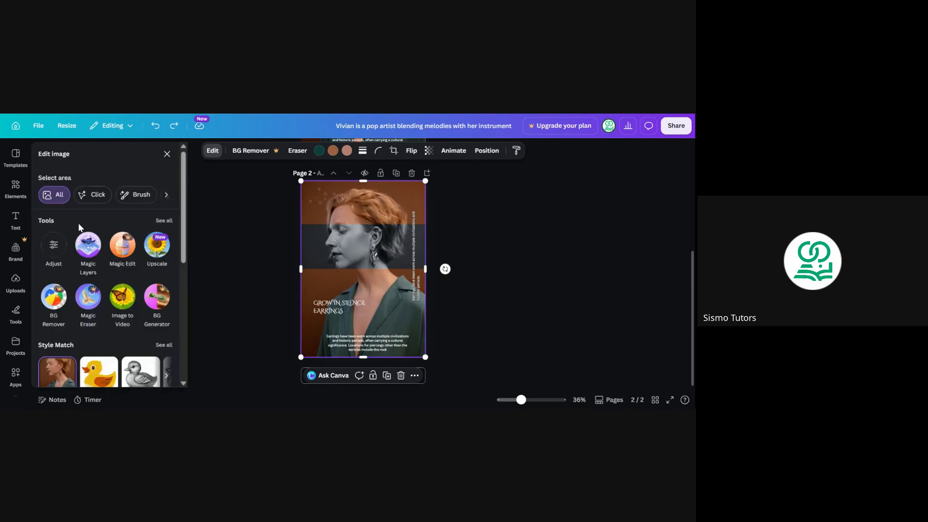
scroll(111, 304, down, 4)
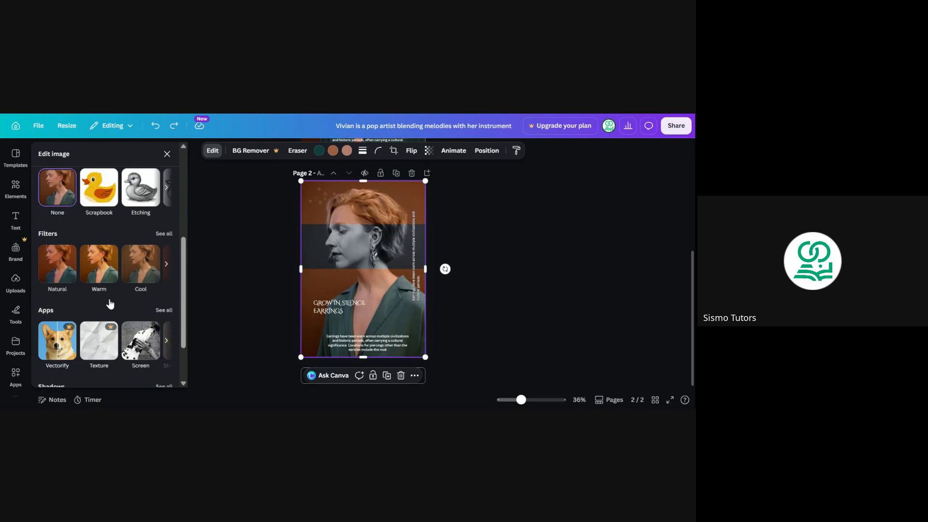
click(61, 263)
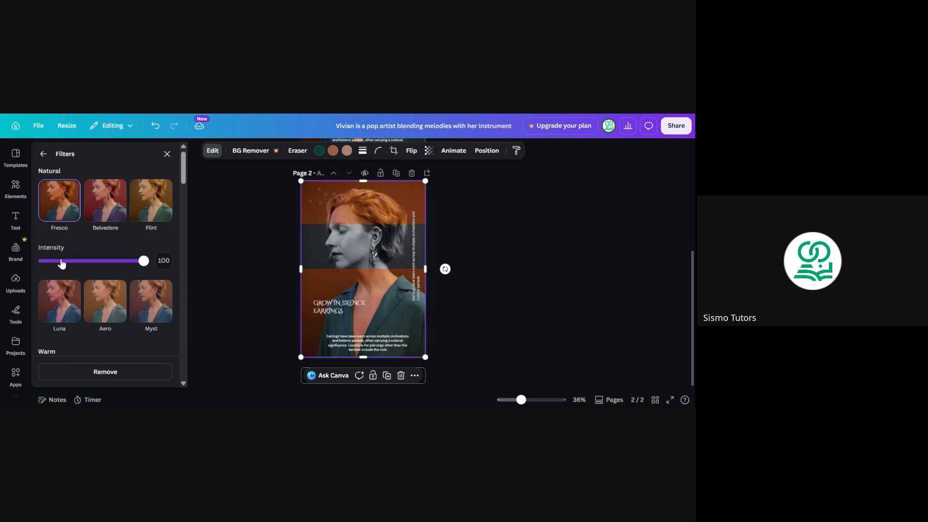
click(233, 223)
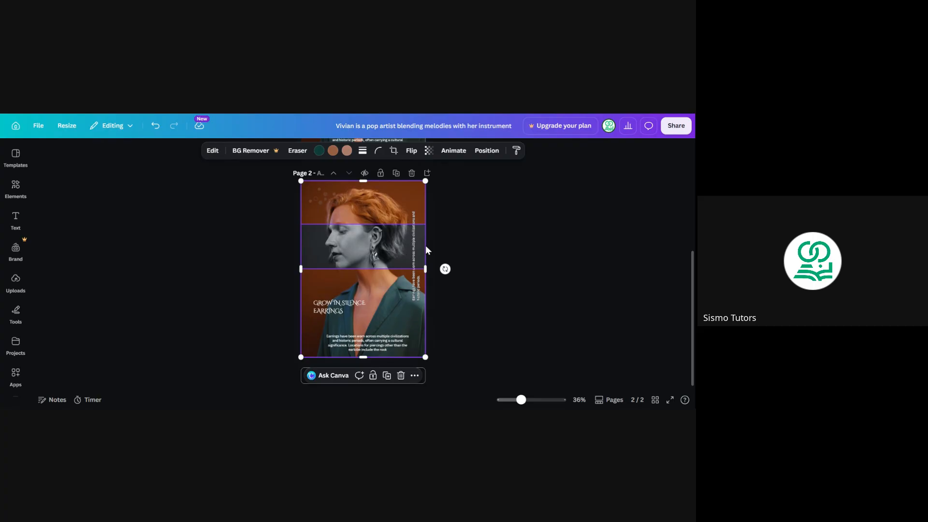
click(463, 240)
Compare the two poster pages and add a blank third page after page 2.
scroll(464, 240, up, 4)
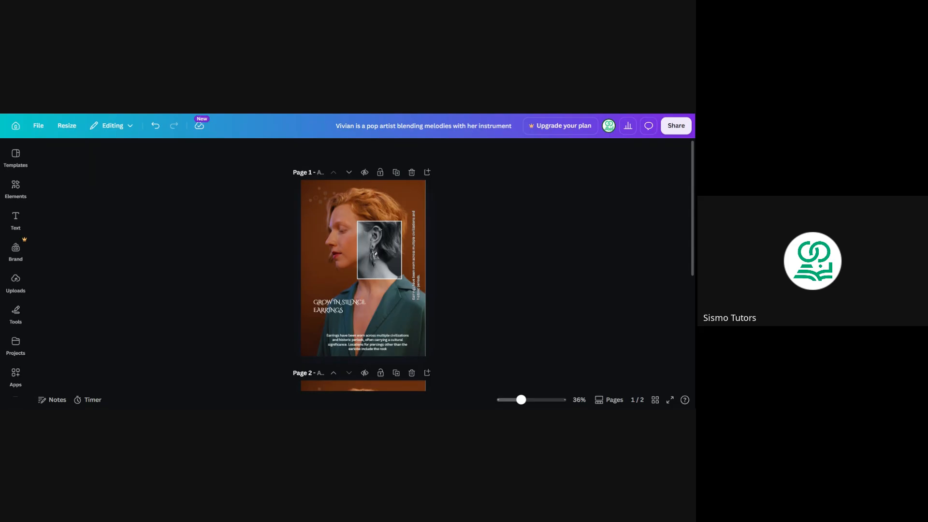
scroll(462, 227, down, 5)
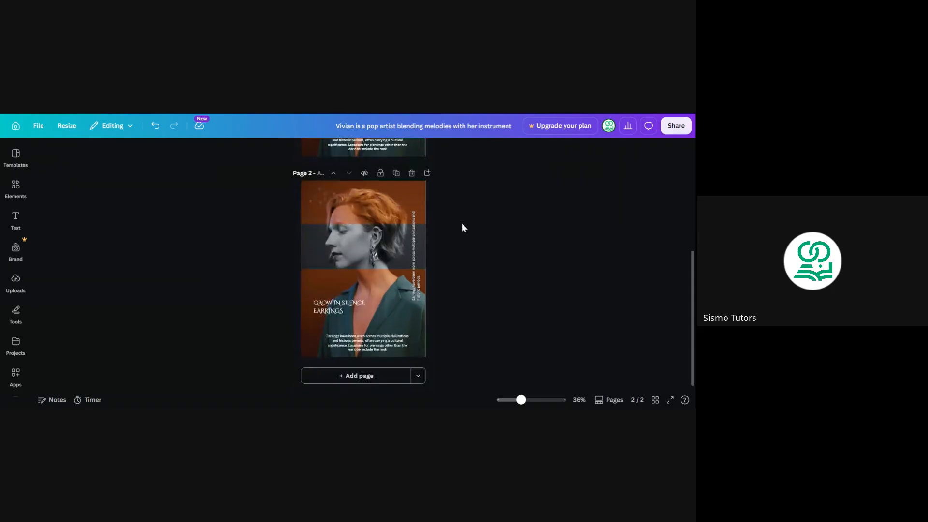
scroll(462, 228, up, 3)
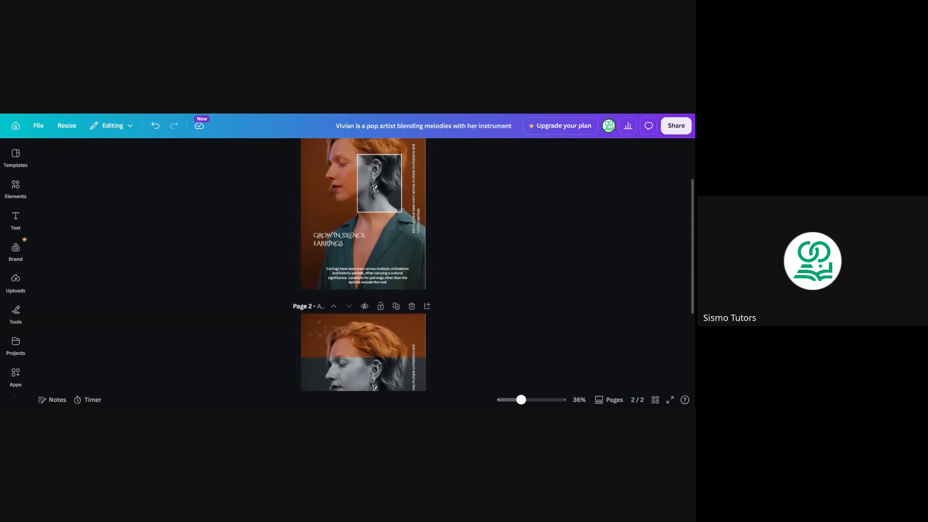
scroll(463, 228, up, 2)
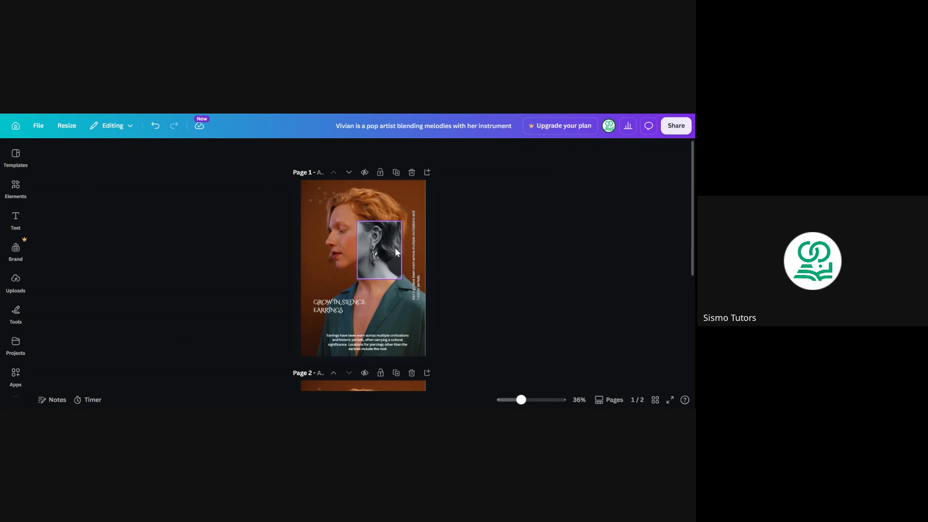
scroll(396, 248, down, 3)
scroll(394, 249, down, 2)
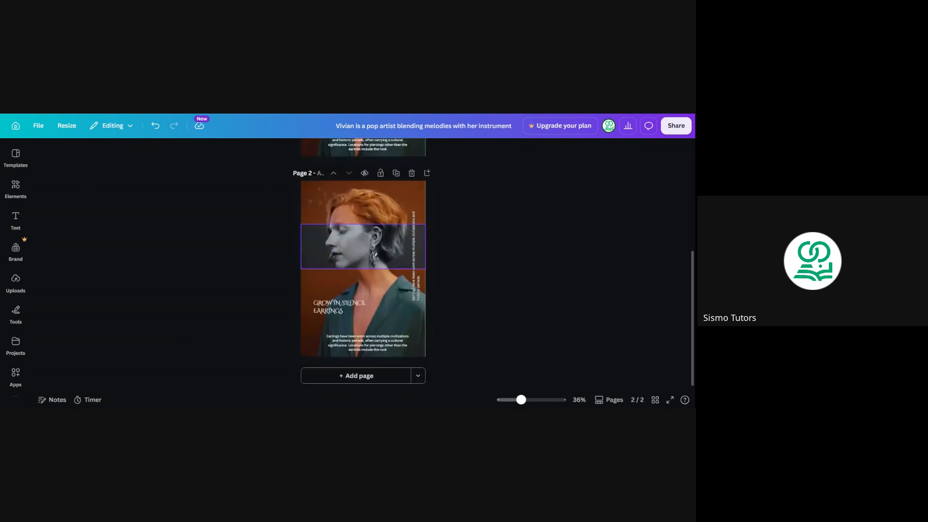
click(367, 381)
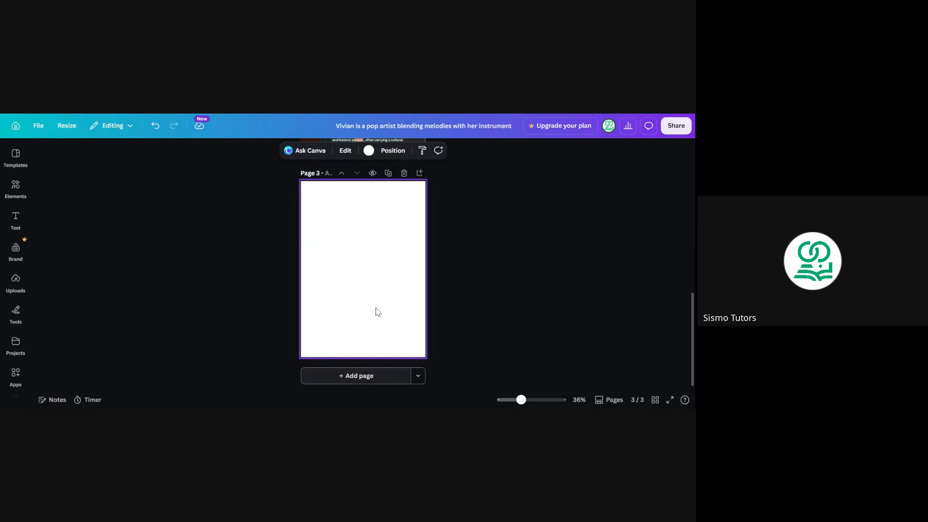
scroll(382, 253, up, 10)
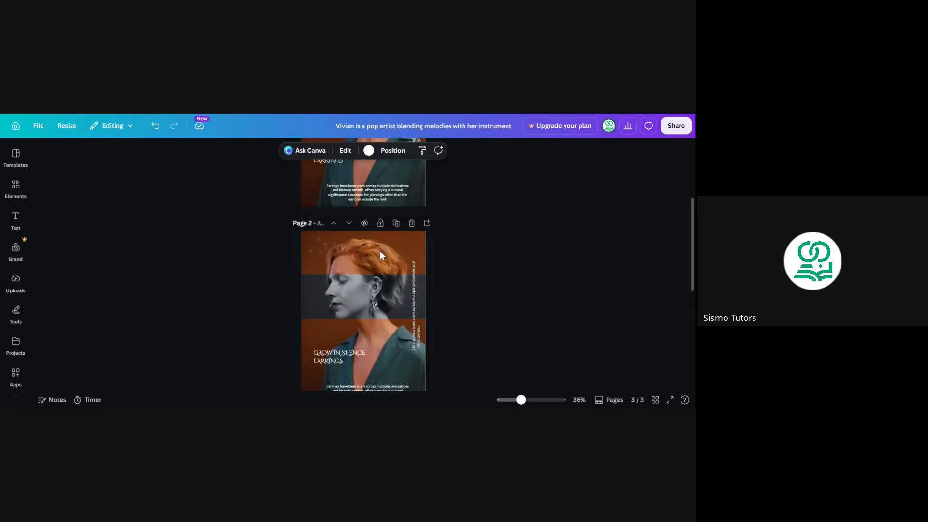